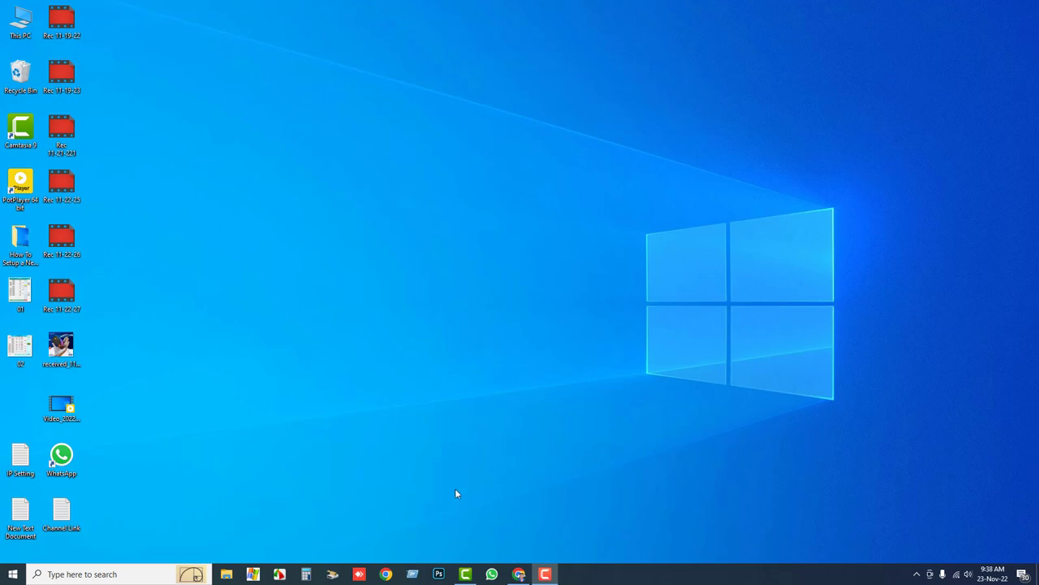
- Open Google Chrome with the SONIA profile in a maximized window and go to YouTube
{"action": "left_click", "coordinate": [385, 574]}
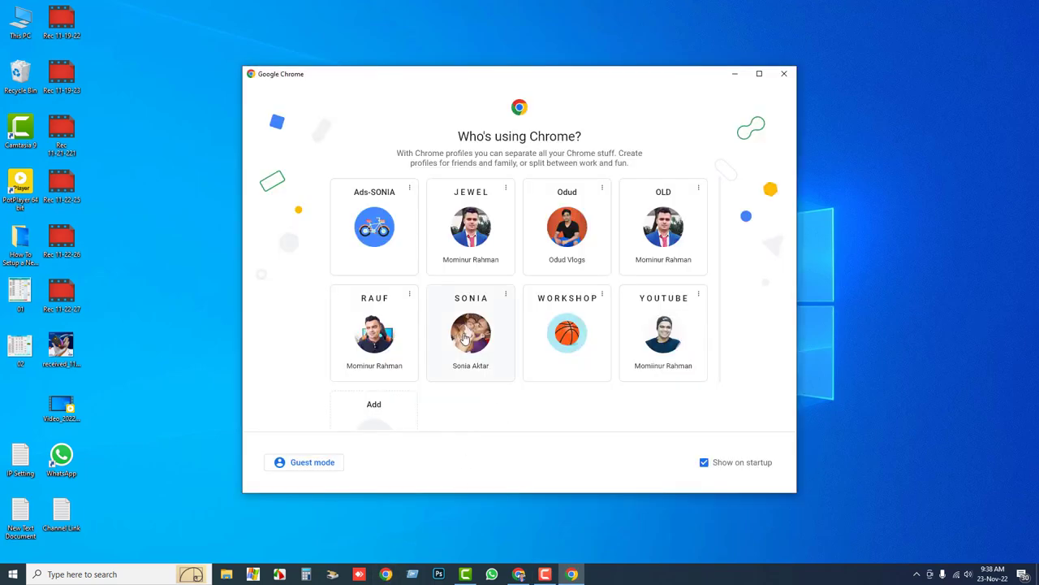
{"action": "left_click", "coordinate": [466, 337]}
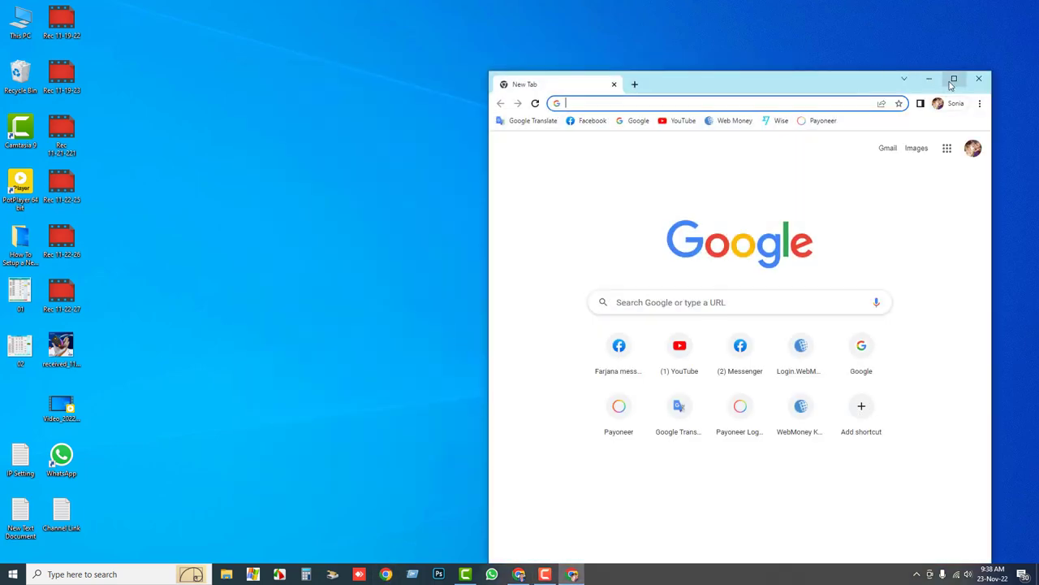
{"action": "left_click", "coordinate": [954, 79]}
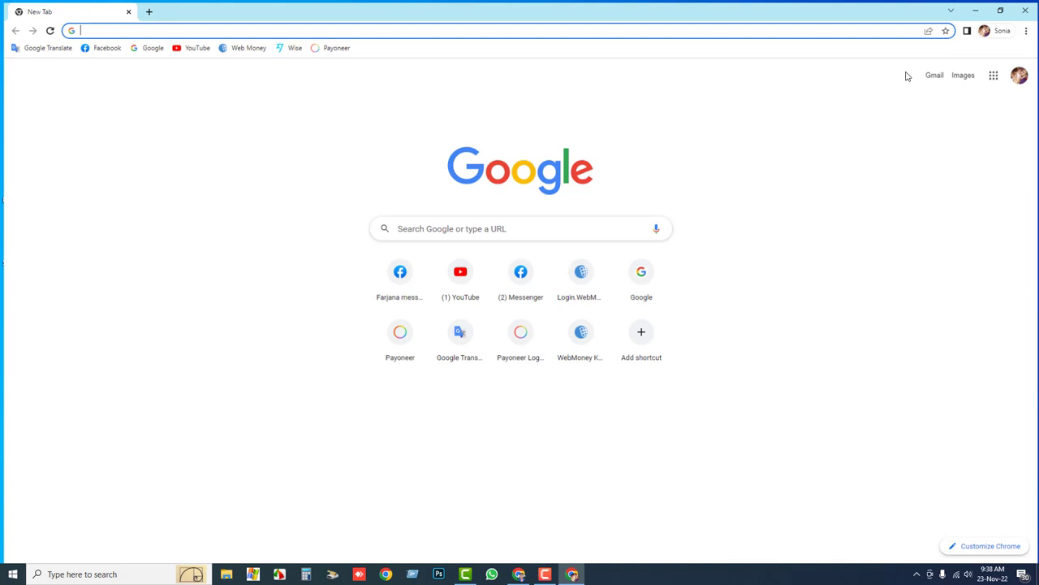
{"action": "left_click", "coordinate": [185, 47]}
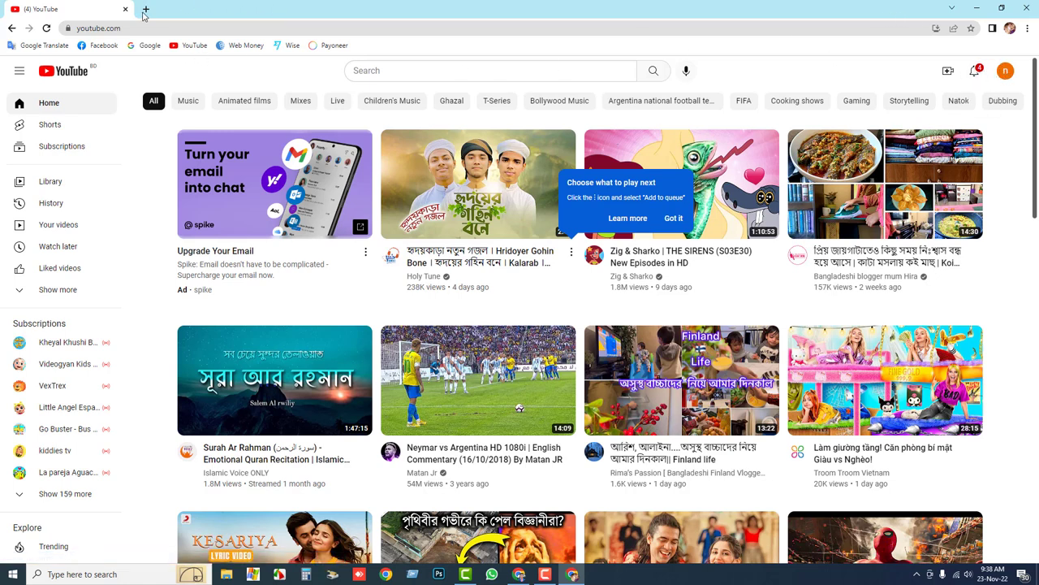
- Open a new tab, then an Incognito window, and bring up YouTube's Google sign-in page there
{"action": "left_click", "coordinate": [145, 9]}
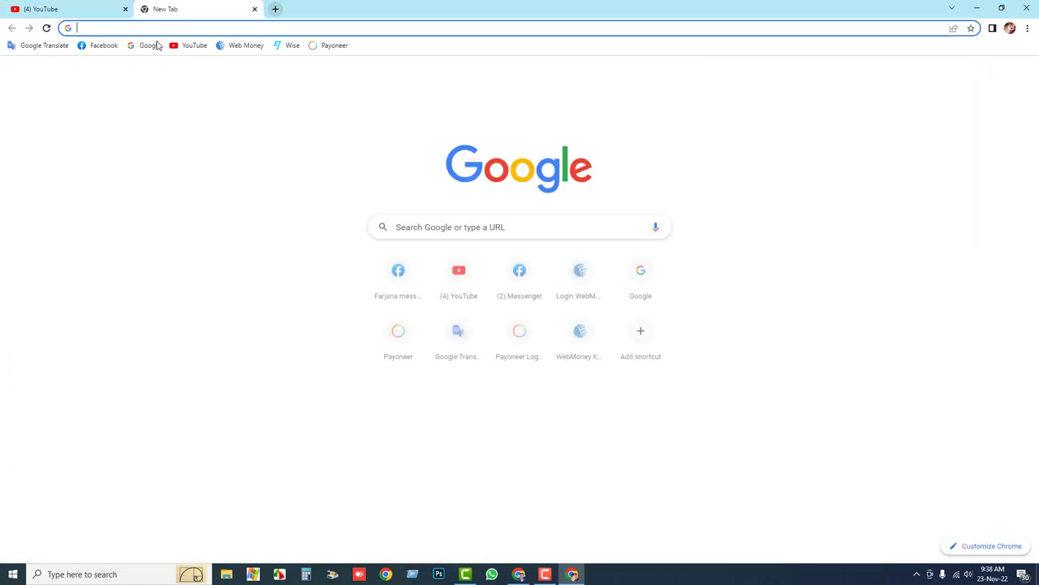
{"action": "left_click", "coordinate": [1027, 28]}
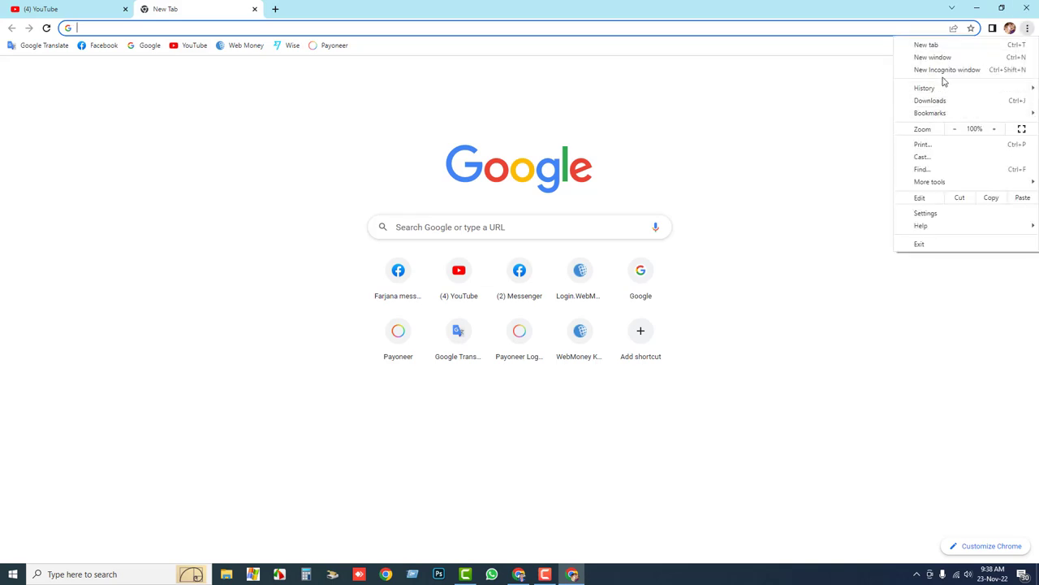
{"action": "left_click", "coordinate": [944, 70]}
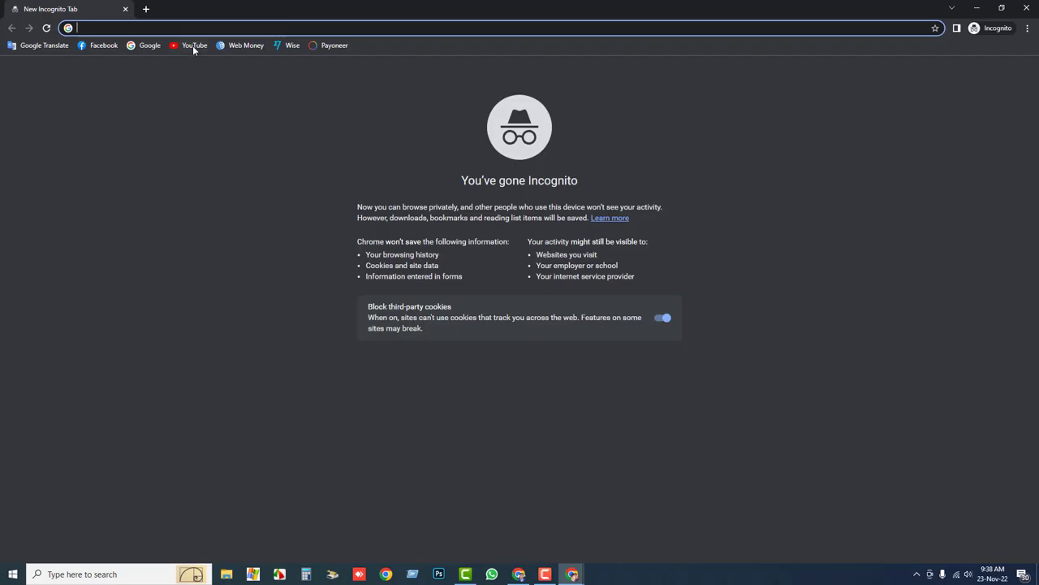
{"action": "left_click", "coordinate": [193, 46]}
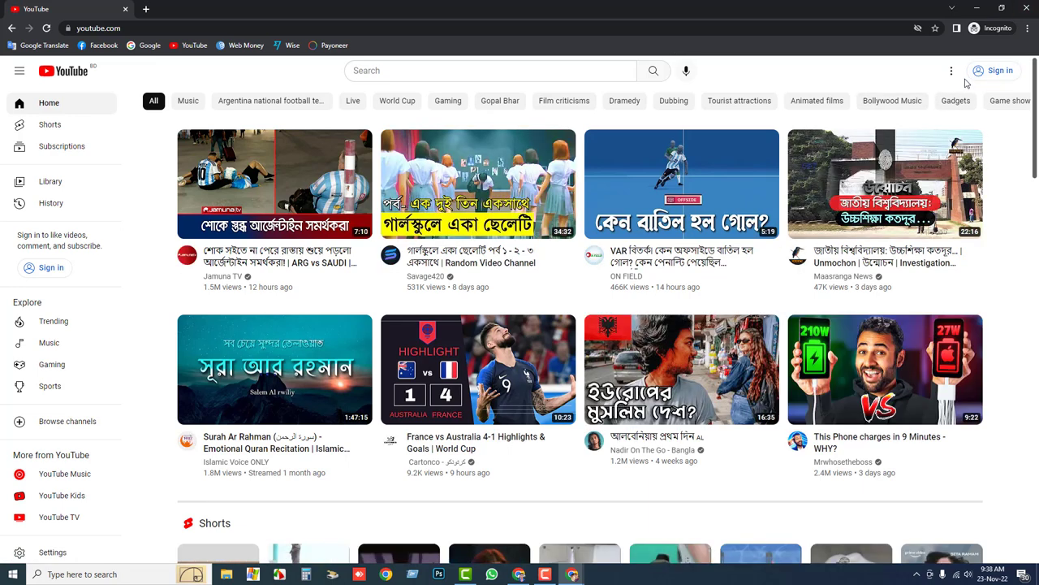
{"action": "left_click", "coordinate": [989, 79]}
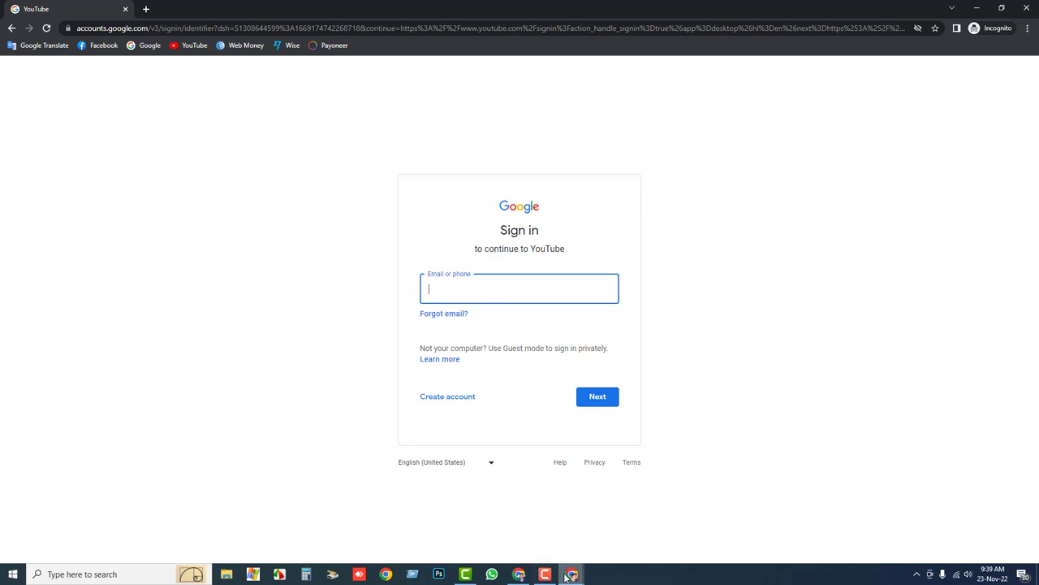
- Return to the regular browser window, switch to the second Google account and open its Google Account Security page
{"action": "mouse_move", "coordinate": [568, 576]}
{"action": "left_click", "coordinate": [536, 527]}
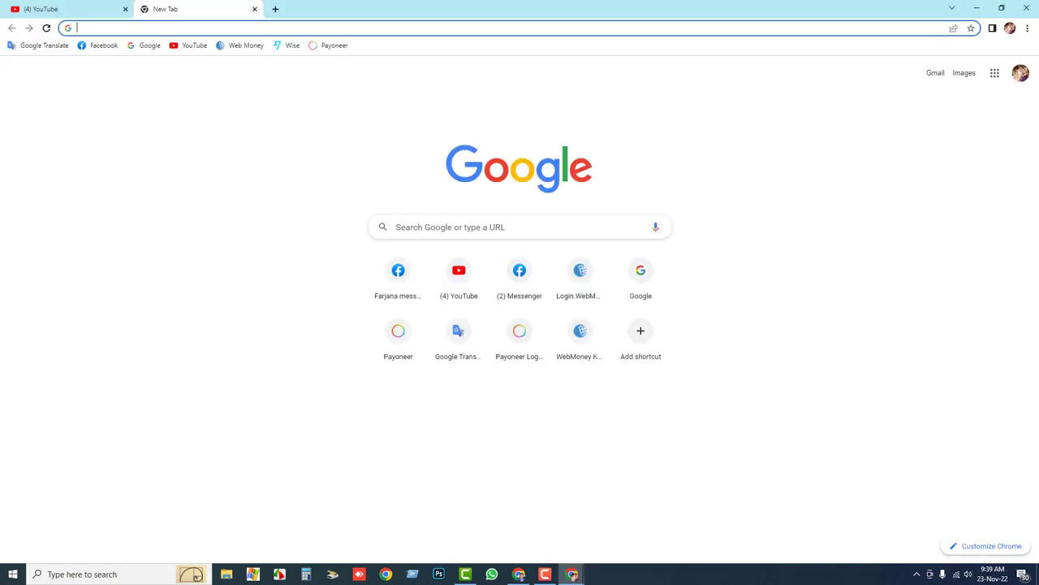
{"action": "left_click", "coordinate": [1021, 73]}
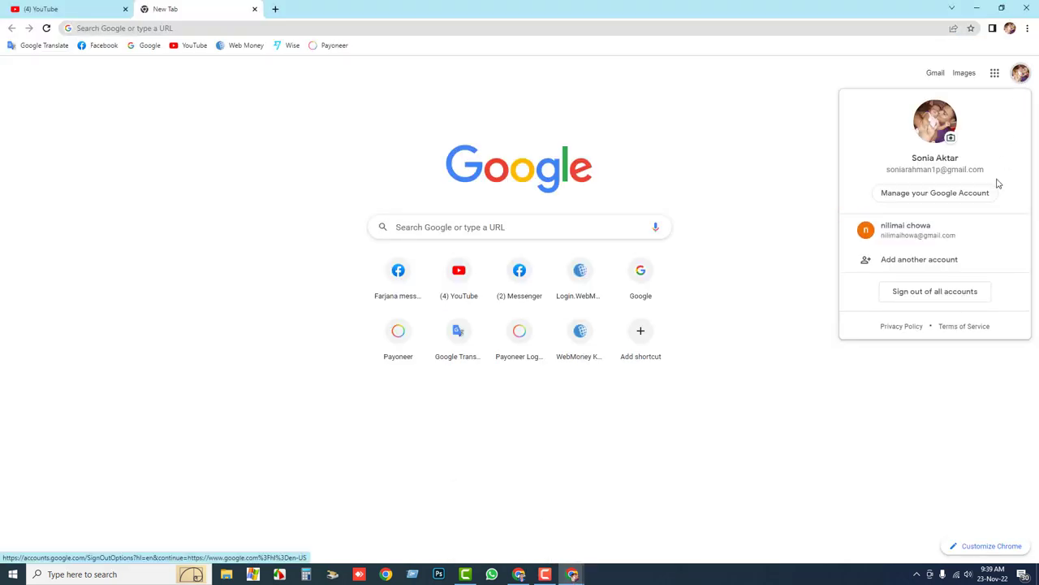
{"action": "left_click", "coordinate": [937, 230]}
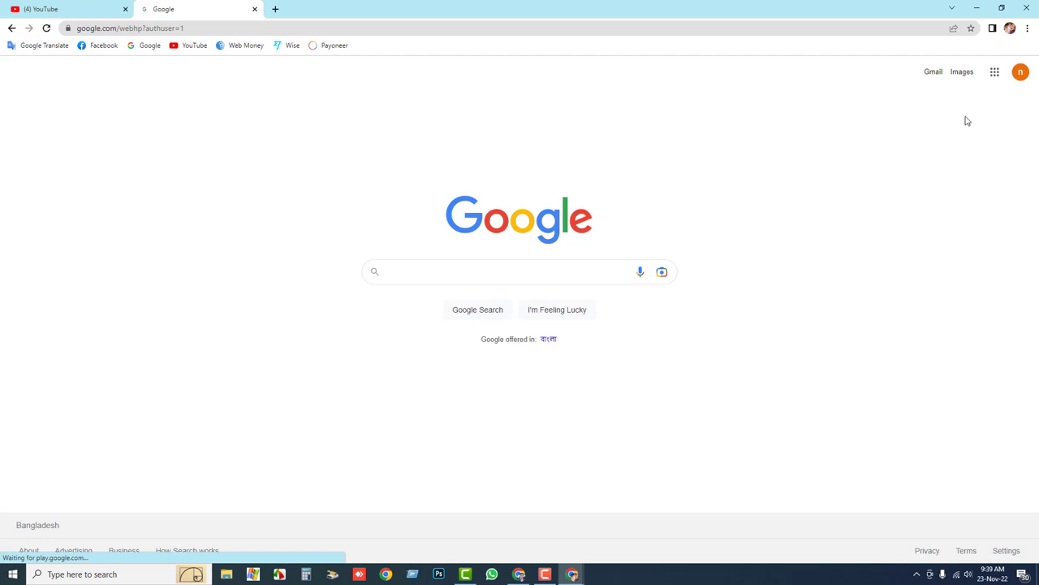
{"action": "left_click", "coordinate": [1020, 71]}
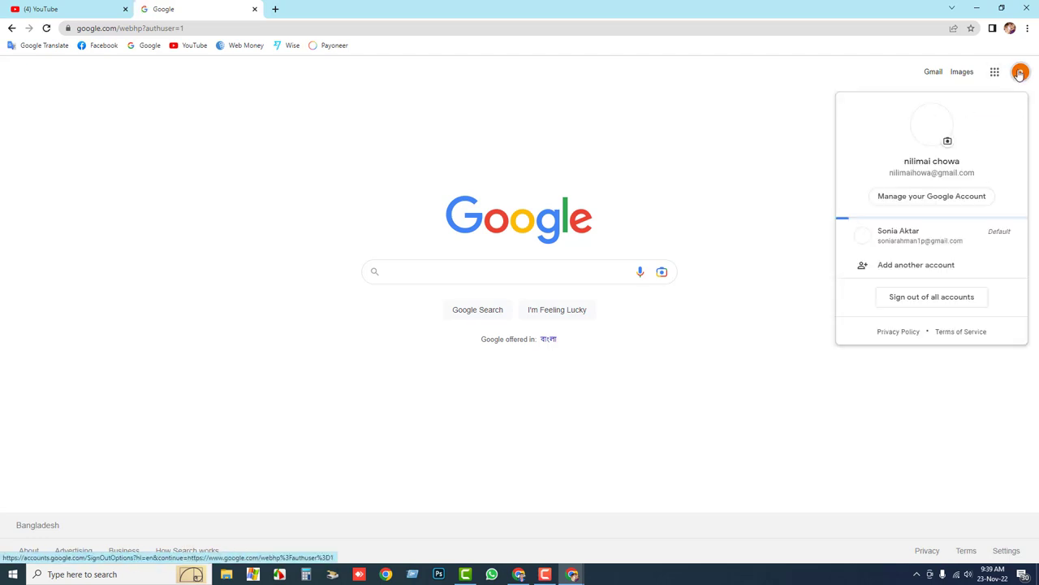
{"action": "left_click", "coordinate": [881, 197]}
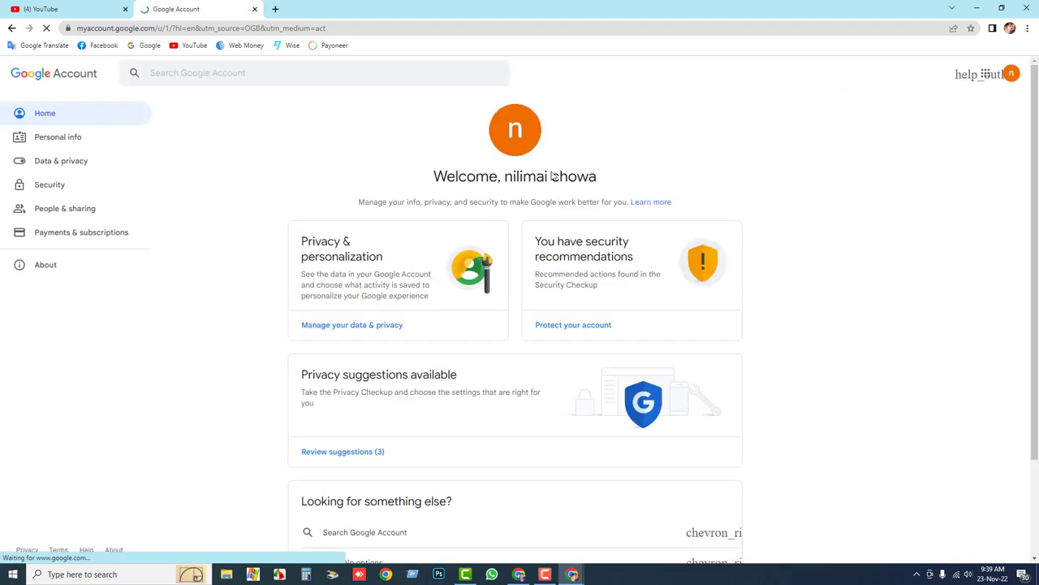
{"action": "left_click", "coordinate": [57, 189]}
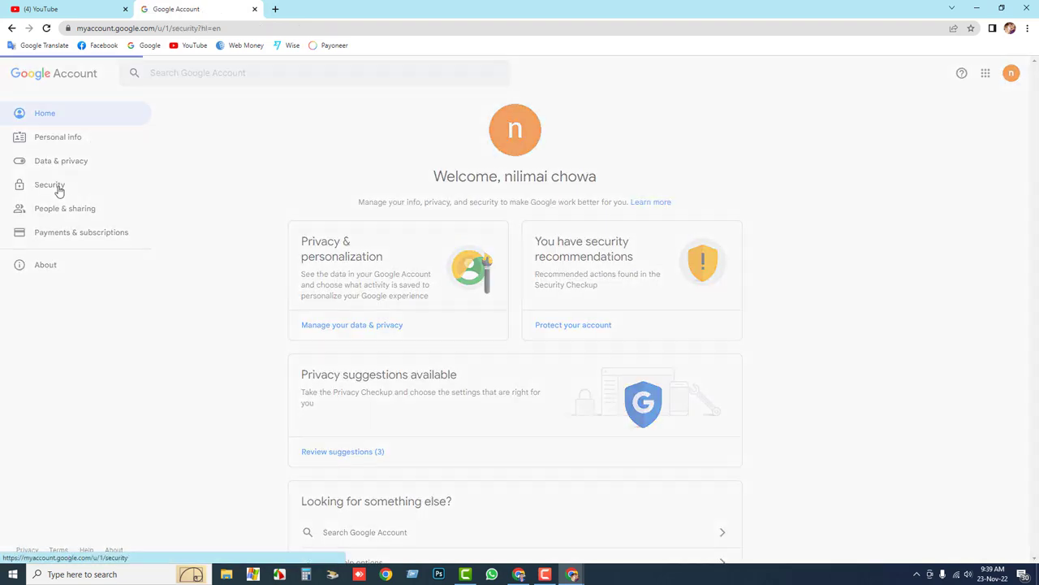
- Examine the Security page's recent activity, sign-in options, 2-Step Verification and recovery contact settings
{"action": "scroll", "coordinate": [317, 269], "scroll_direction": "down", "scroll_amount": 3}
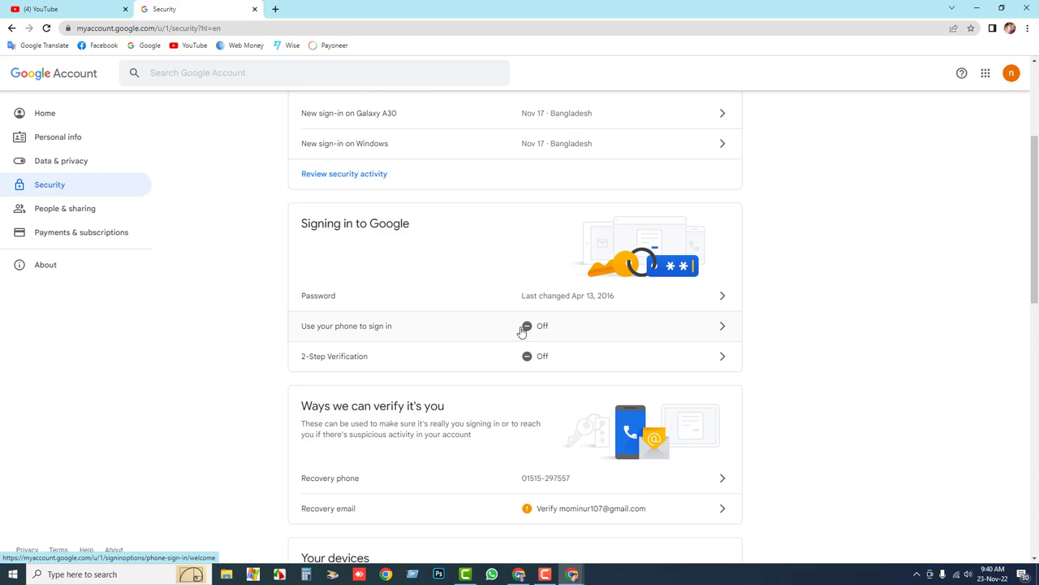
{"action": "scroll", "coordinate": [521, 332], "scroll_direction": "up", "scroll_amount": 1}
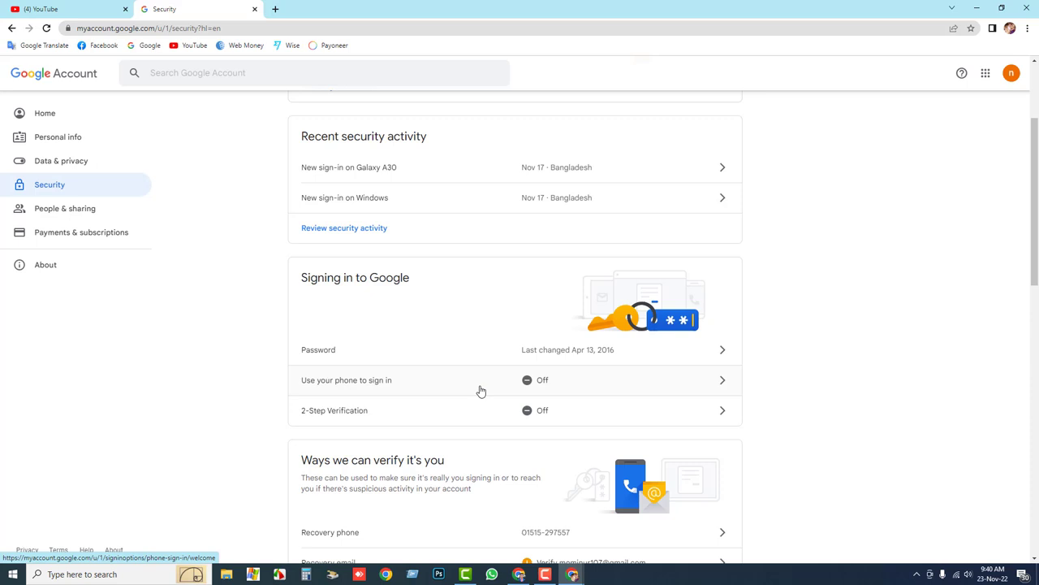
{"action": "scroll", "coordinate": [480, 391], "scroll_direction": "up", "scroll_amount": 2}
{"action": "scroll", "coordinate": [480, 389], "scroll_direction": "down", "scroll_amount": 1}
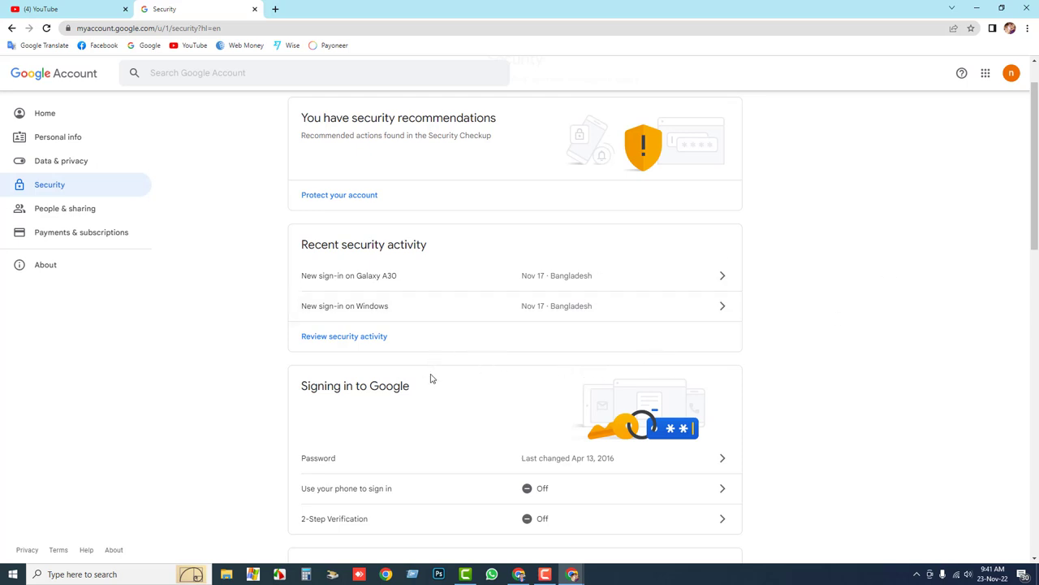
{"action": "left_click", "coordinate": [545, 576]}
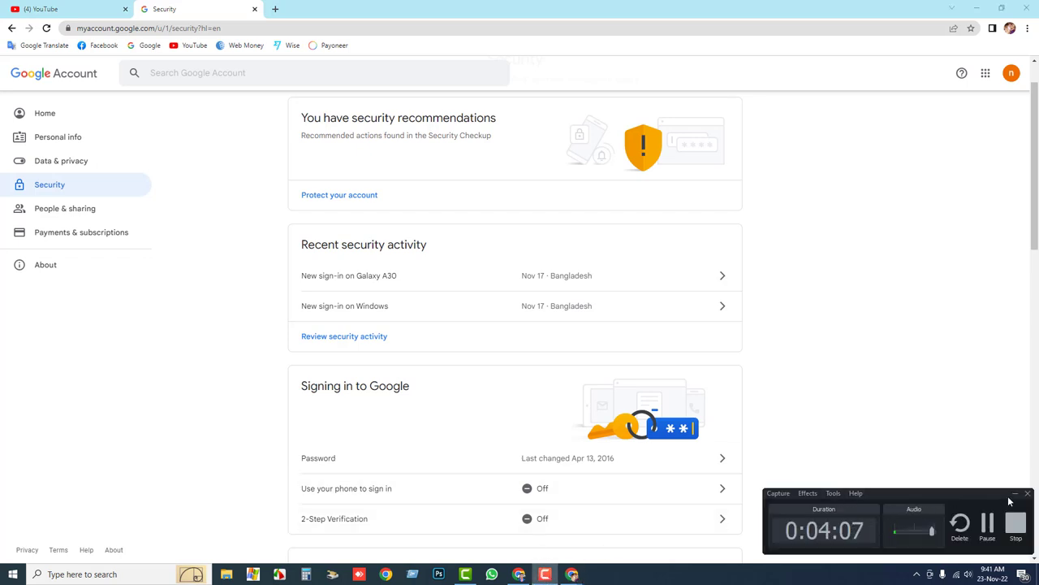
{"action": "left_click", "coordinate": [1015, 494]}
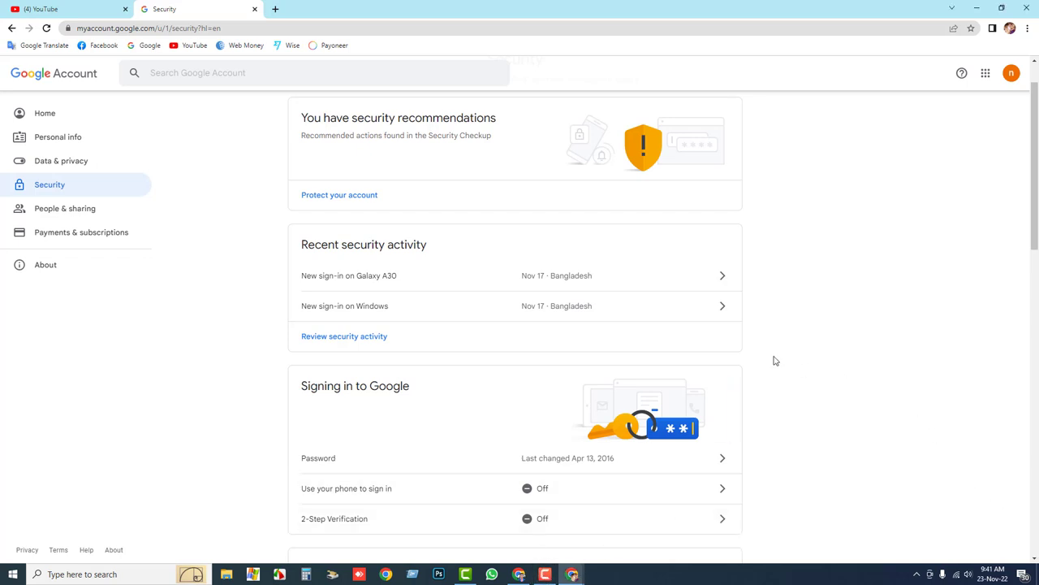
{"action": "scroll", "coordinate": [755, 370], "scroll_direction": "down", "scroll_amount": 2}
{"action": "scroll", "coordinate": [590, 238], "scroll_direction": "up", "scroll_amount": 3}
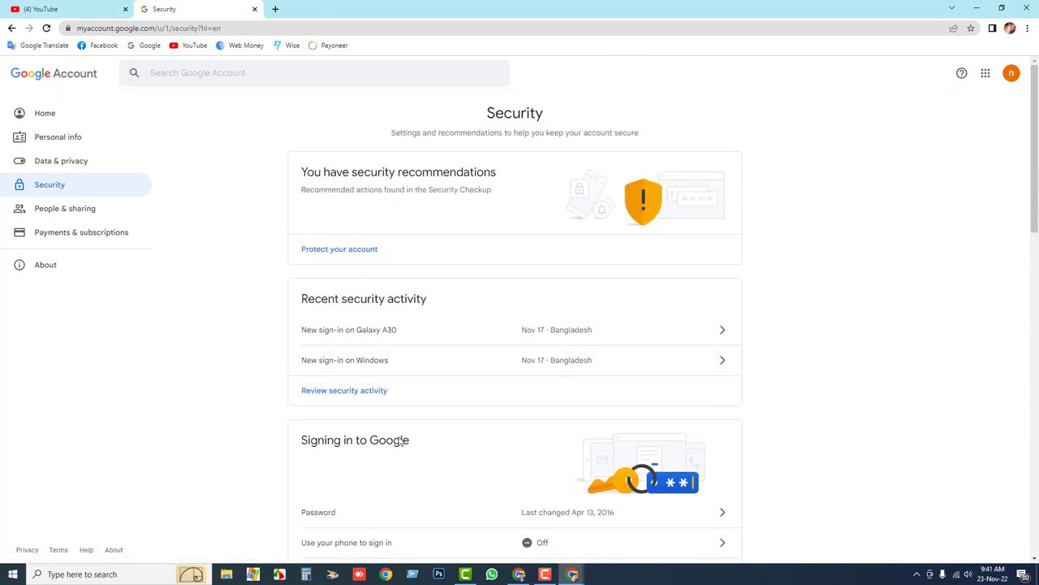
- Close the Incognito window and the Security tab, and dismiss the playback queue tip on the YouTube home page
{"action": "mouse_move", "coordinate": [572, 575]}
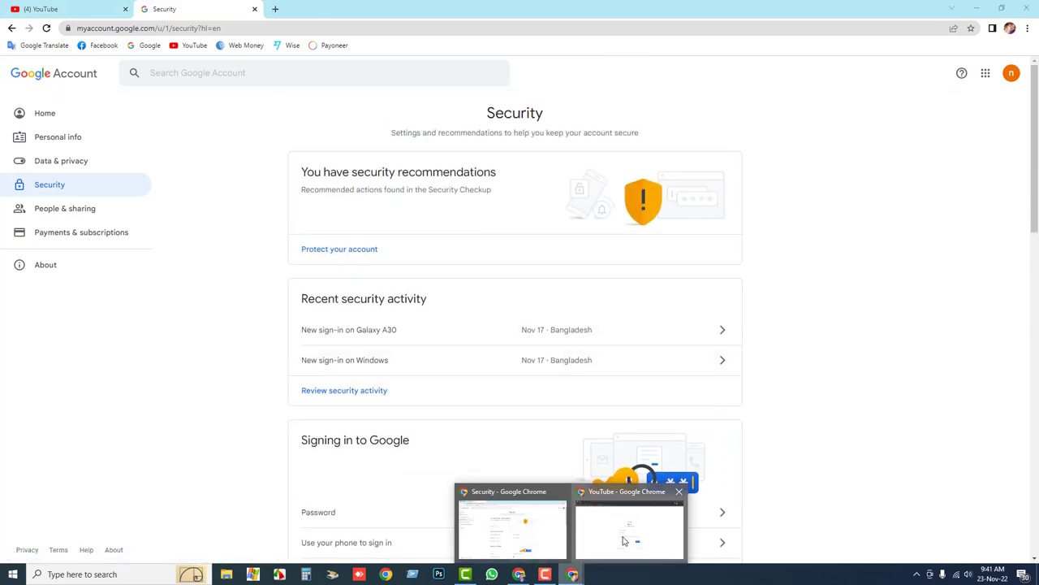
{"action": "left_click", "coordinate": [625, 540]}
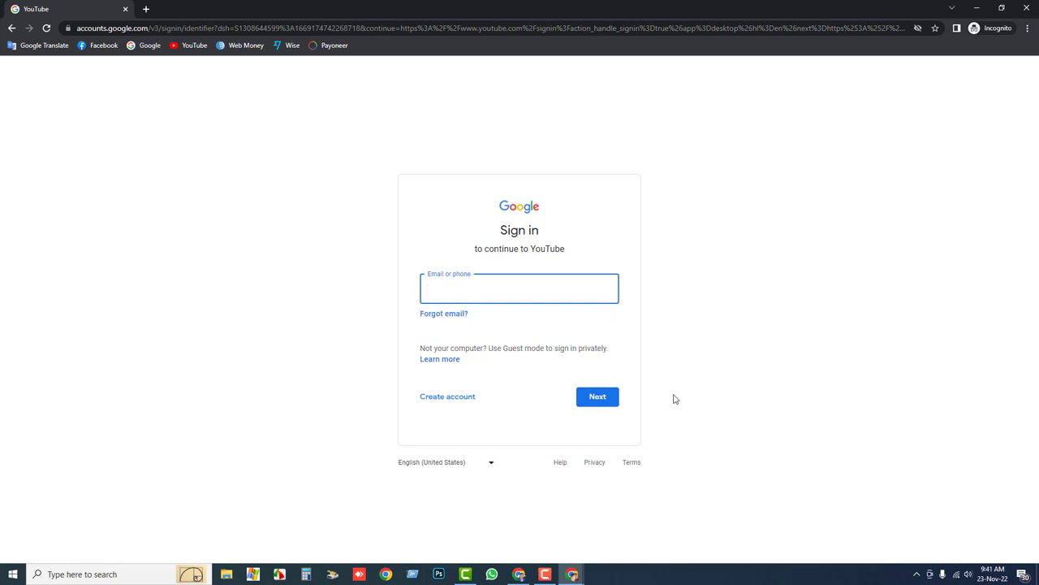
{"action": "left_click", "coordinate": [1026, 8]}
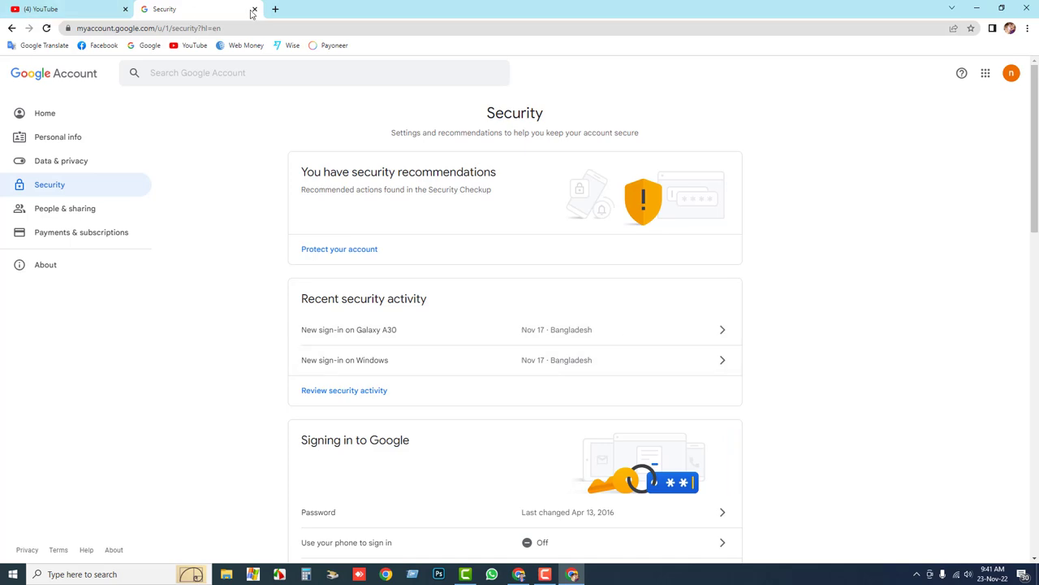
{"action": "left_click", "coordinate": [254, 9]}
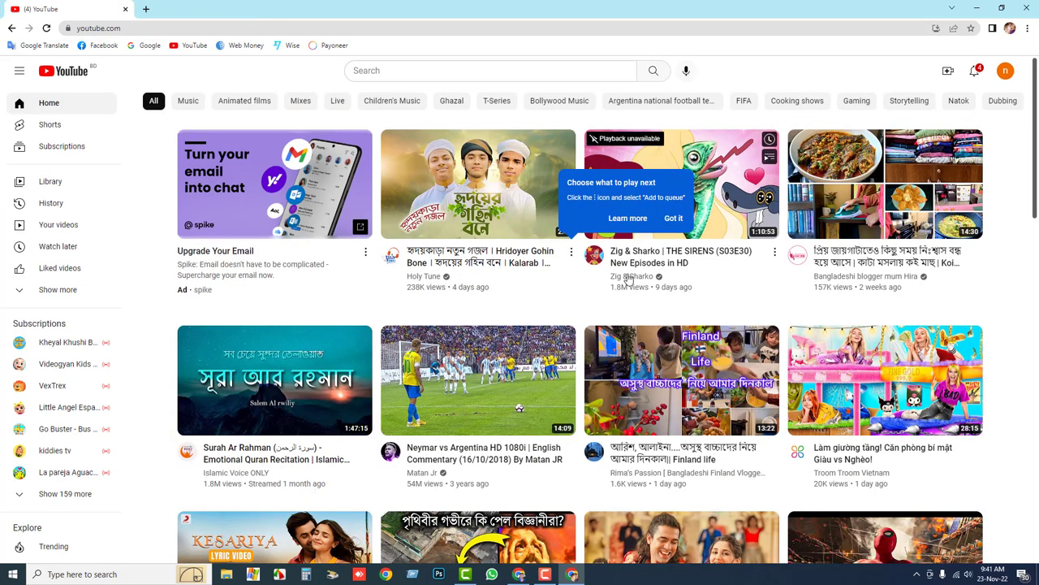
{"action": "left_click", "coordinate": [670, 218]}
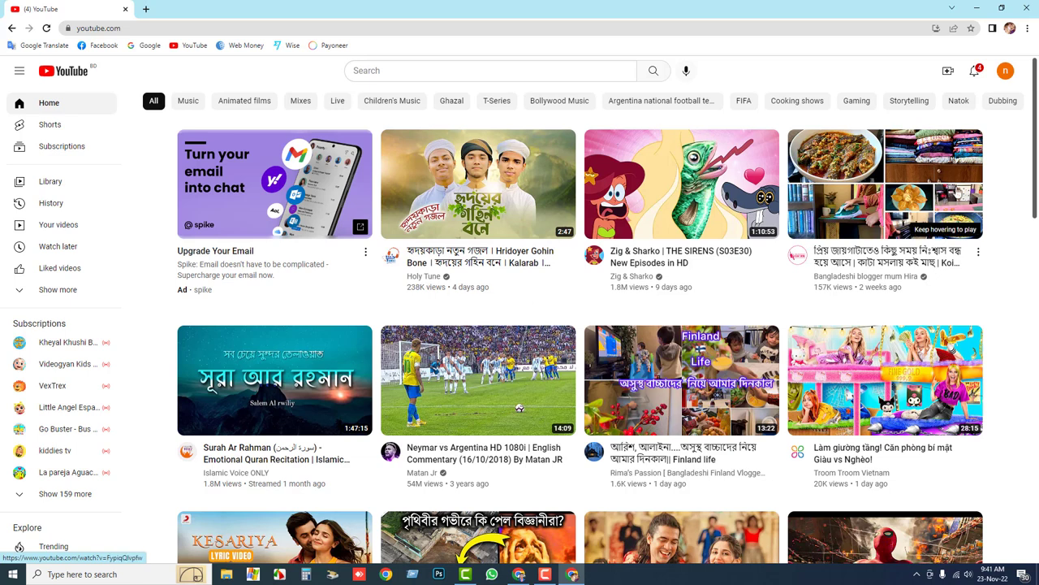
- Switch YouTube to the other signed-in account and open its channel dashboard in YouTube Studio
{"action": "left_click", "coordinate": [1006, 71]}
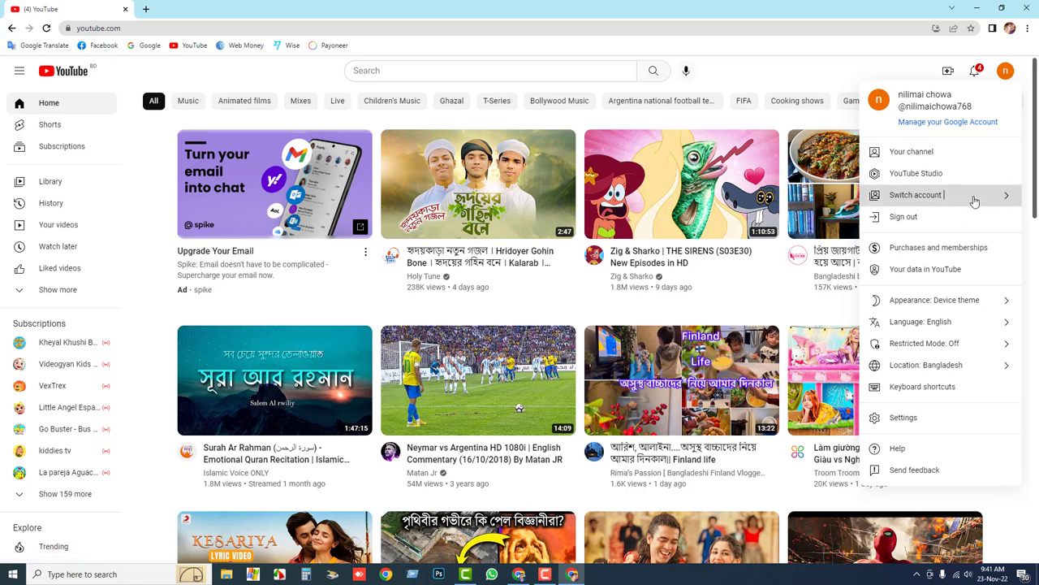
{"action": "left_click", "coordinate": [975, 200]}
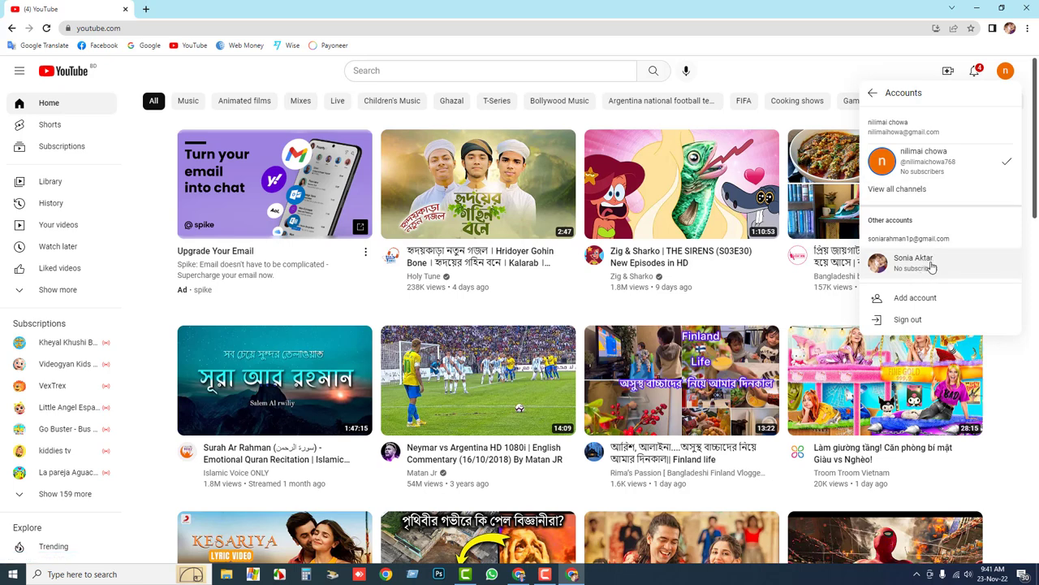
{"action": "left_click", "coordinate": [931, 268]}
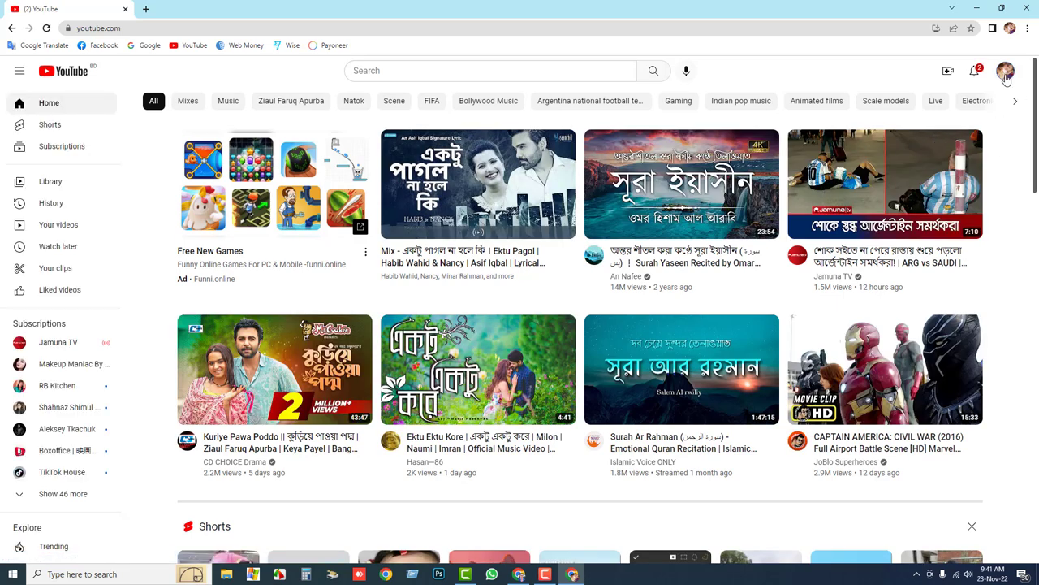
{"action": "left_click", "coordinate": [1005, 73]}
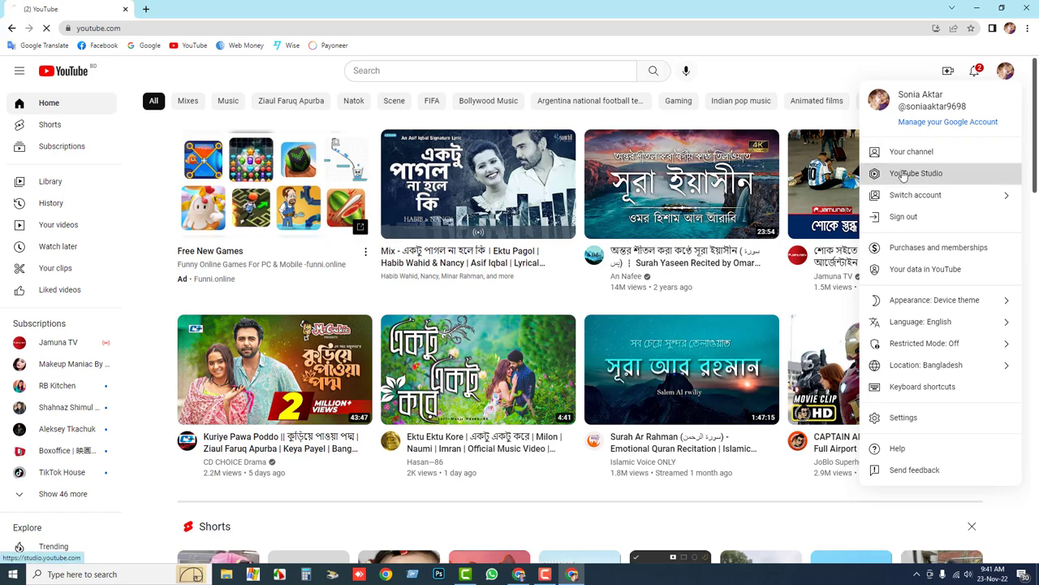
{"action": "left_click", "coordinate": [898, 176]}
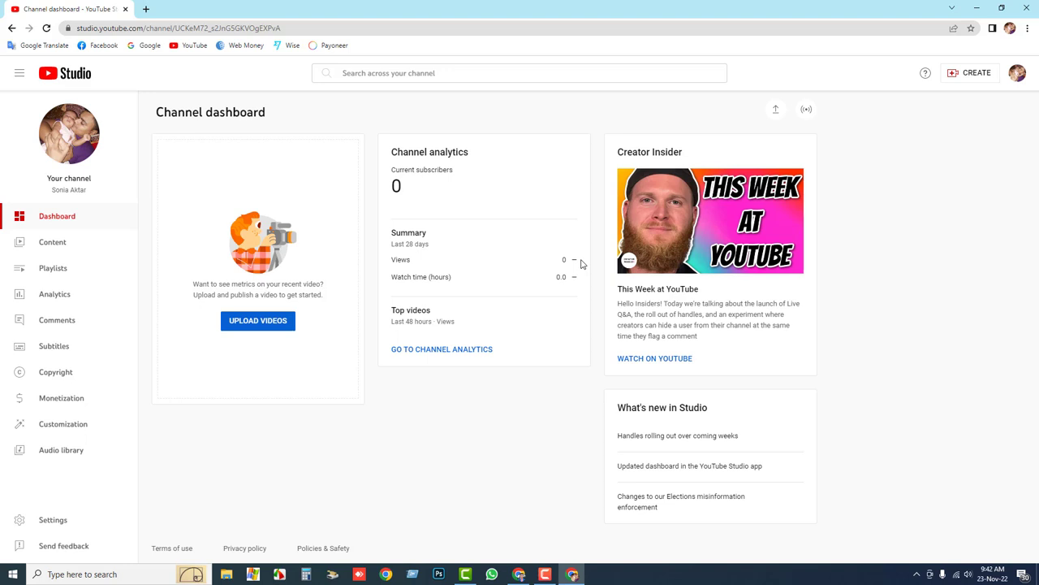
- Switch YouTube Studio to the second account's channel, and dismiss the welcome dialog and the dark theme tip
{"action": "left_click", "coordinate": [1019, 75]}
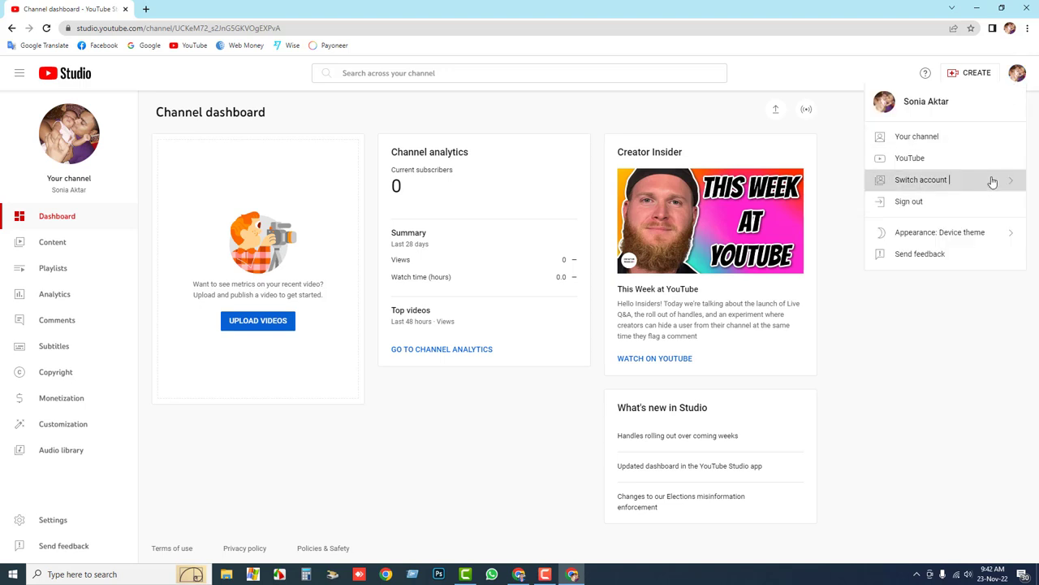
{"action": "left_click", "coordinate": [991, 181]}
{"action": "left_click", "coordinate": [956, 242]}
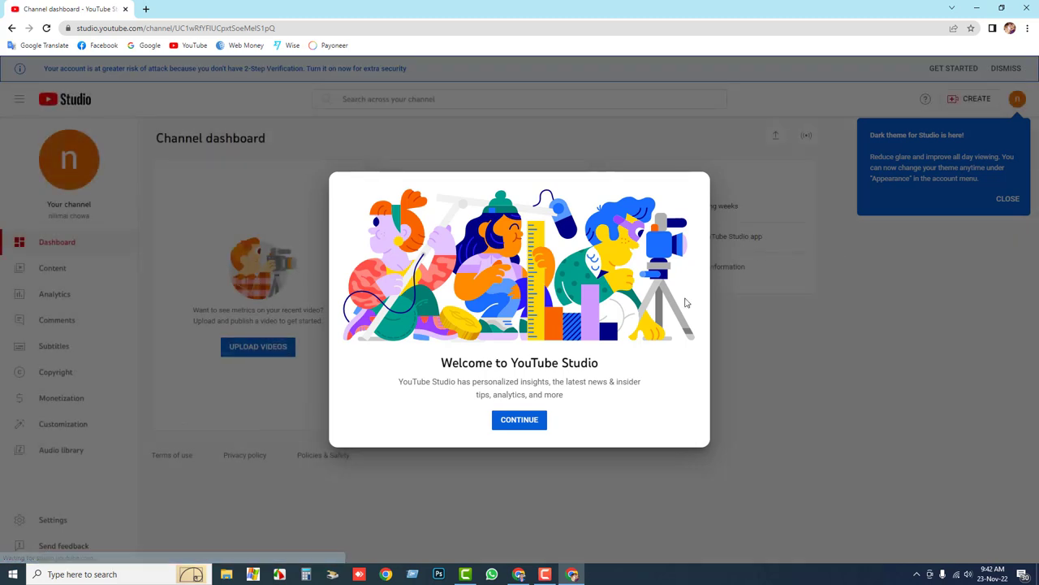
{"action": "left_click", "coordinate": [529, 421]}
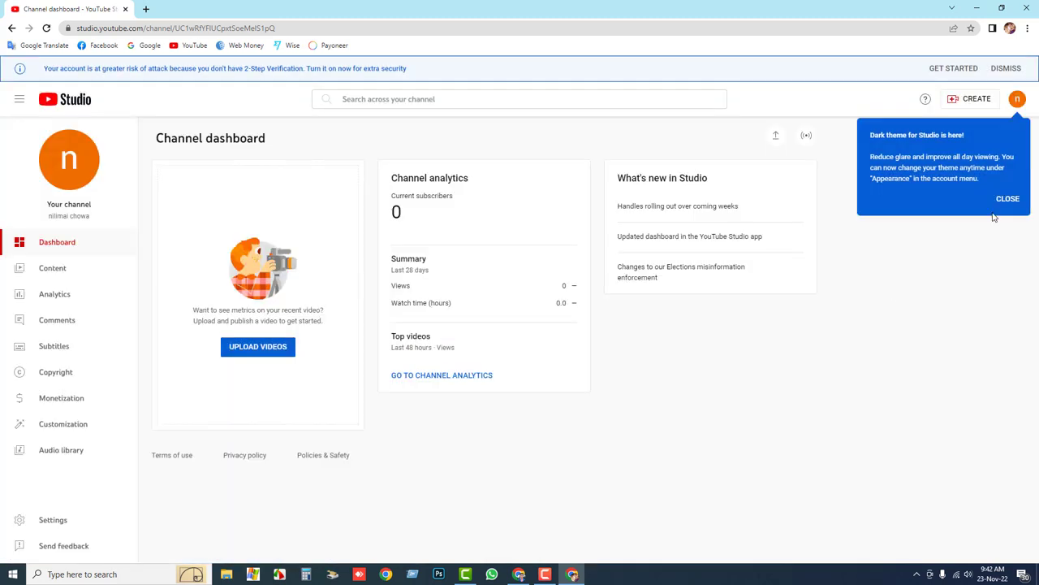
{"action": "left_click", "coordinate": [1007, 199]}
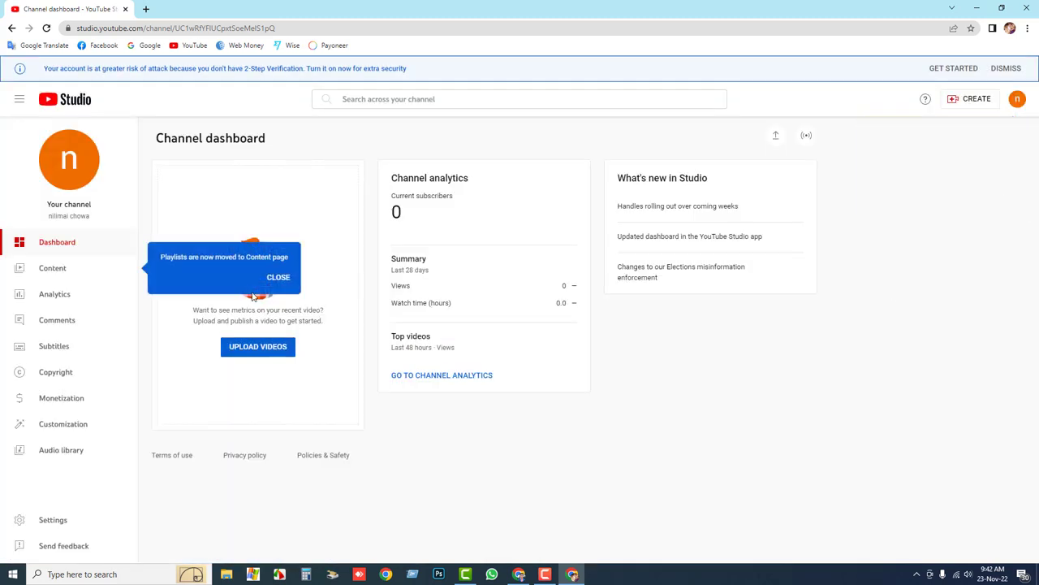
- Dismiss the tip about playlists having moved and open the channel's Content page
{"action": "left_click", "coordinate": [277, 277]}
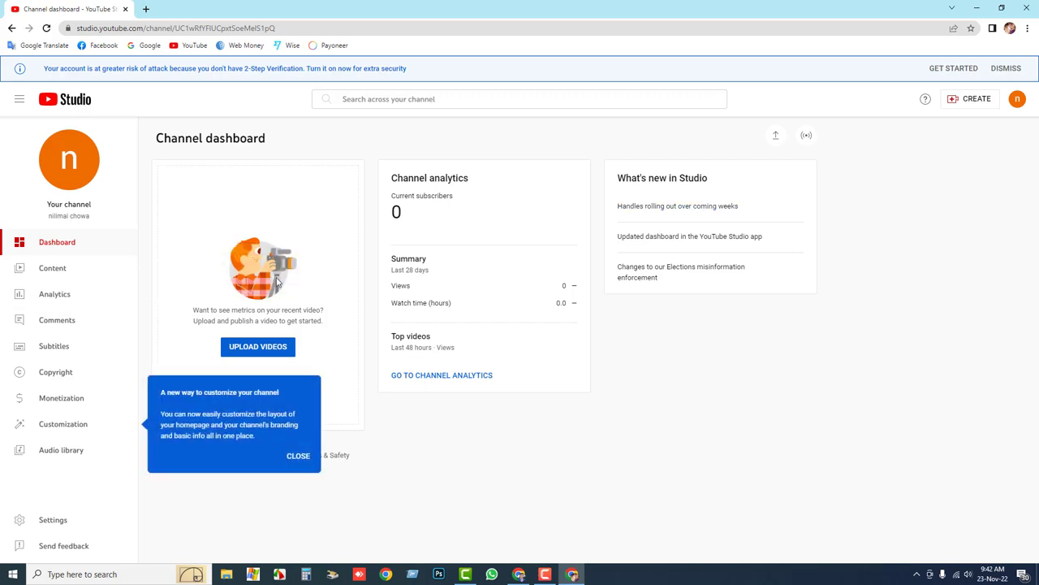
{"action": "left_click", "coordinate": [1017, 99]}
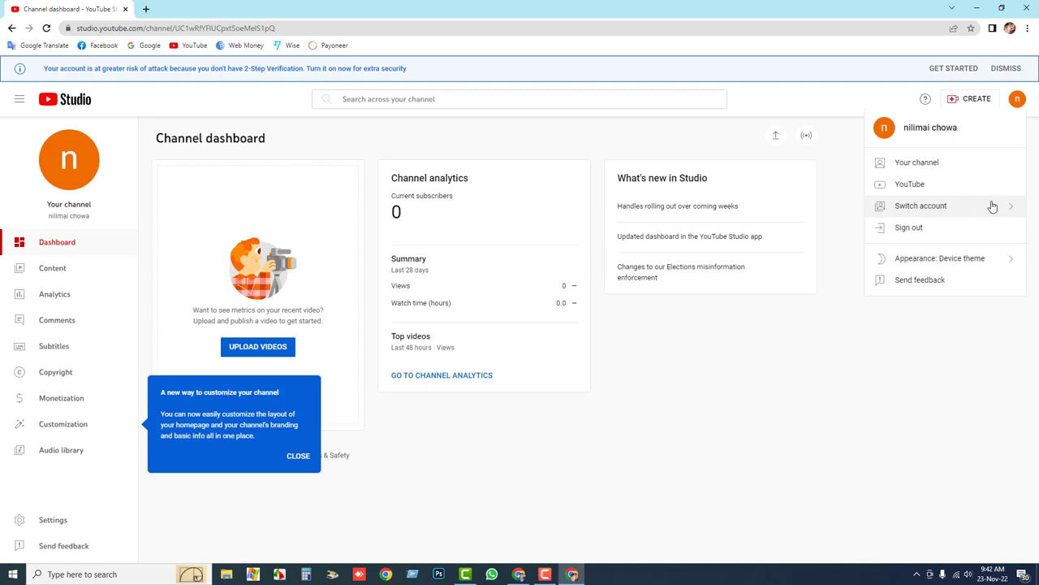
{"action": "left_click", "coordinate": [67, 278]}
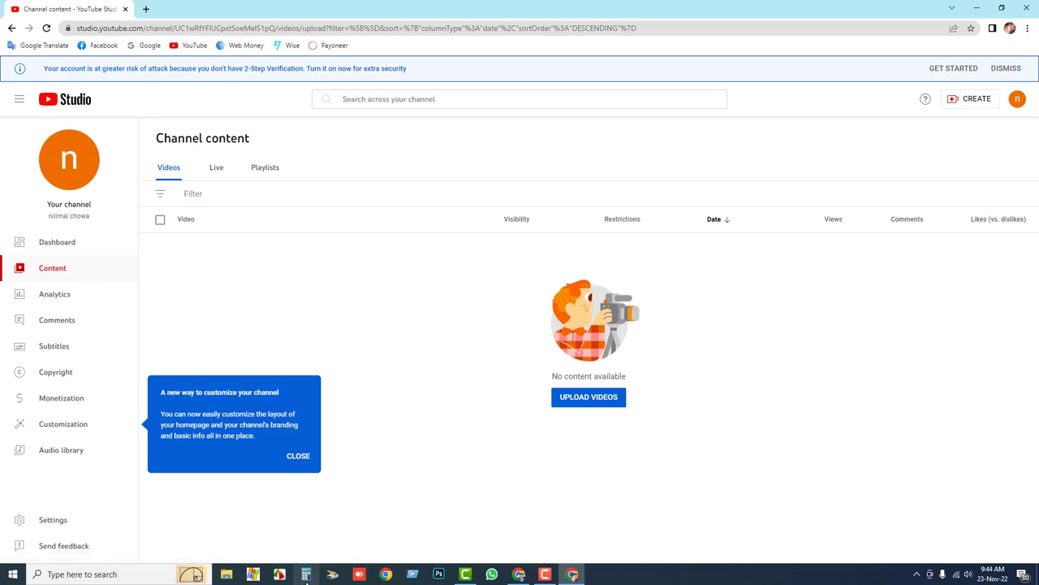
- Open the Word document YouTube Channel from the Desktop\De folder on the Software (E:) drive
{"action": "left_click", "coordinate": [227, 575]}
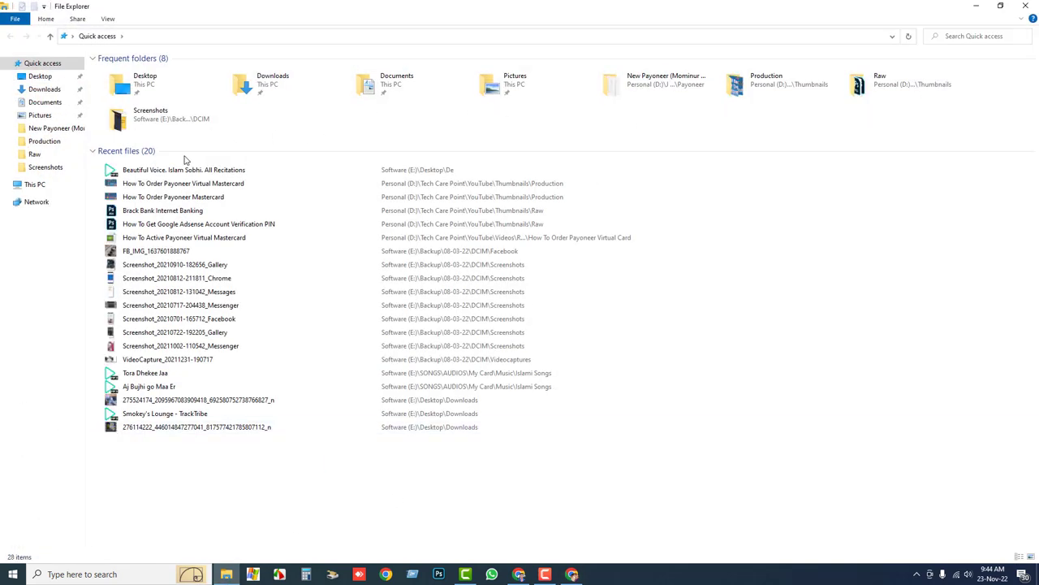
{"action": "left_click", "coordinate": [36, 186]}
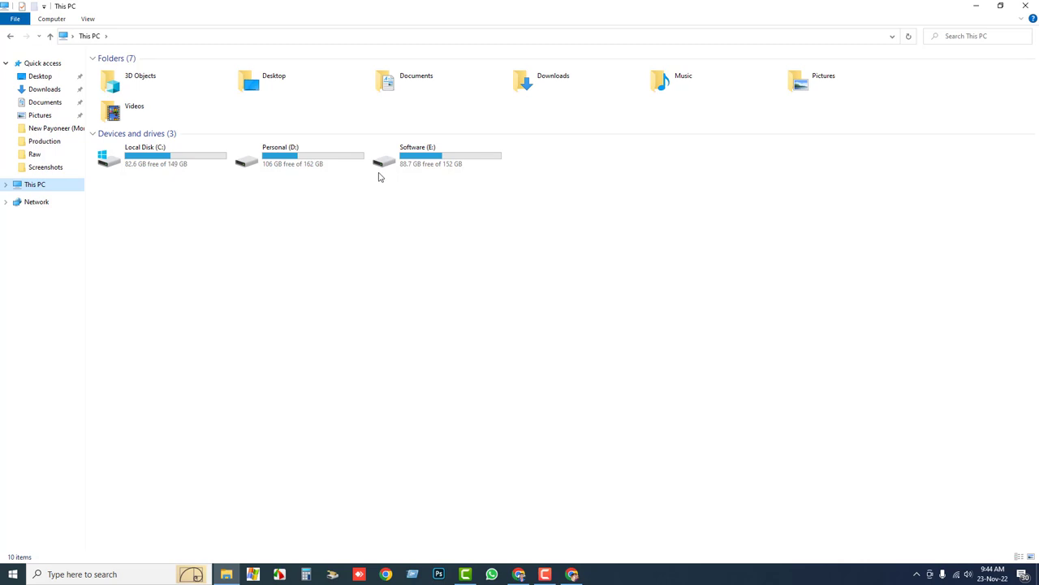
{"action": "double_click", "coordinate": [420, 161]}
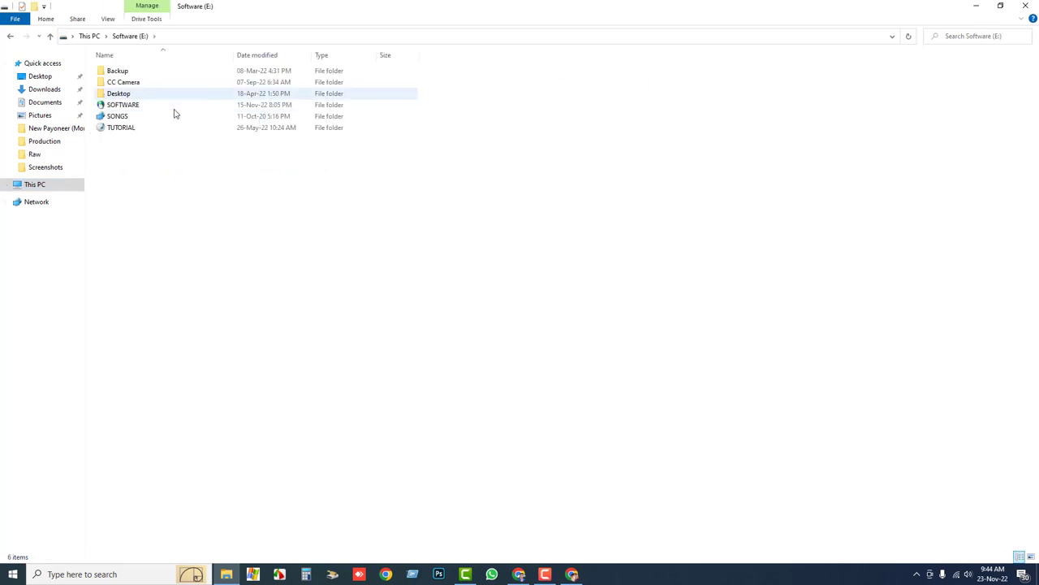
{"action": "double_click", "coordinate": [145, 97]}
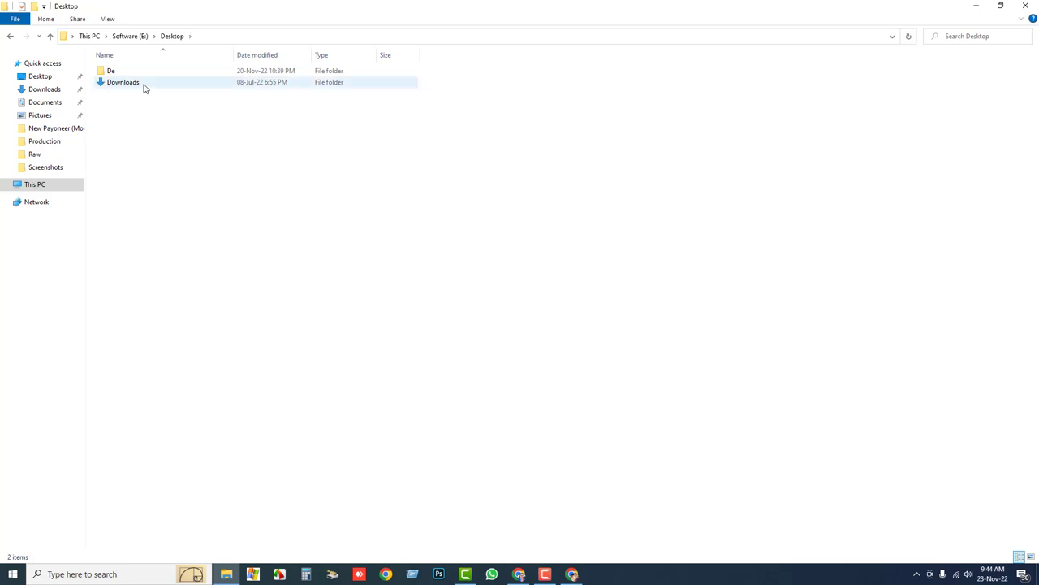
{"action": "double_click", "coordinate": [128, 78]}
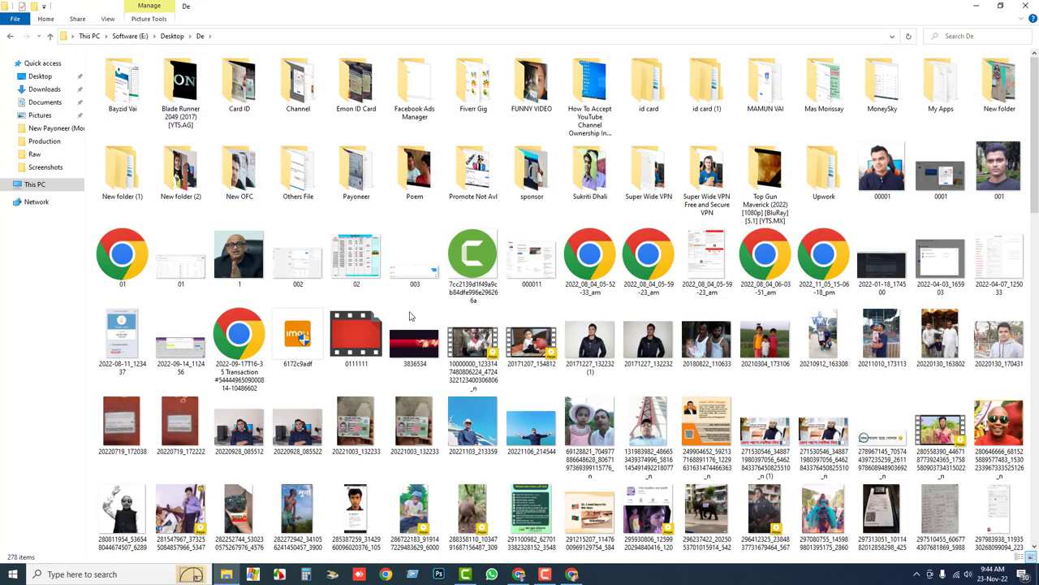
{"action": "left_click", "coordinate": [529, 426]}
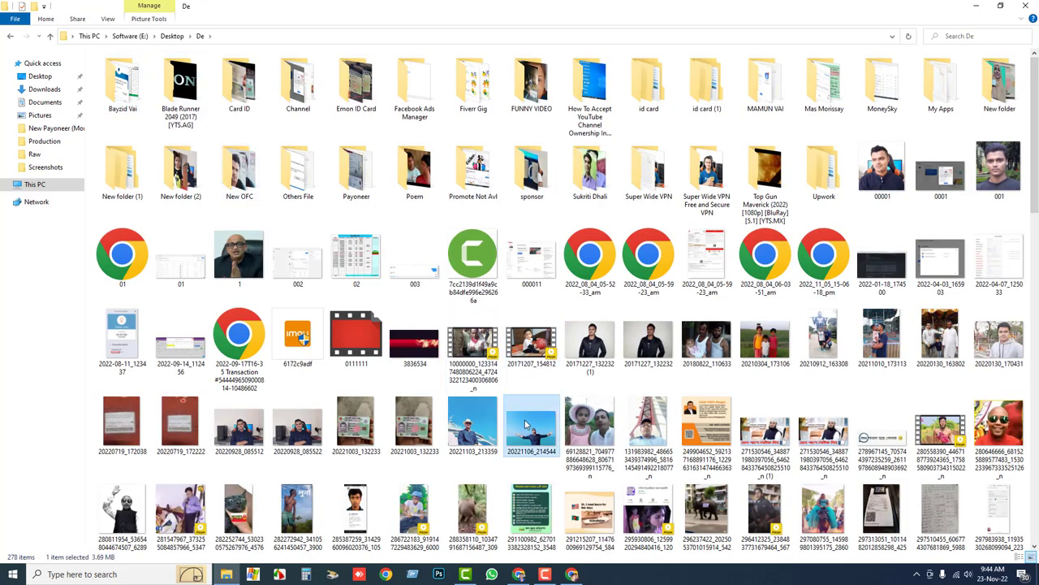
{"action": "scroll", "coordinate": [526, 424], "scroll_direction": "down", "scroll_amount": 20}
{"action": "left_click", "coordinate": [173, 506]}
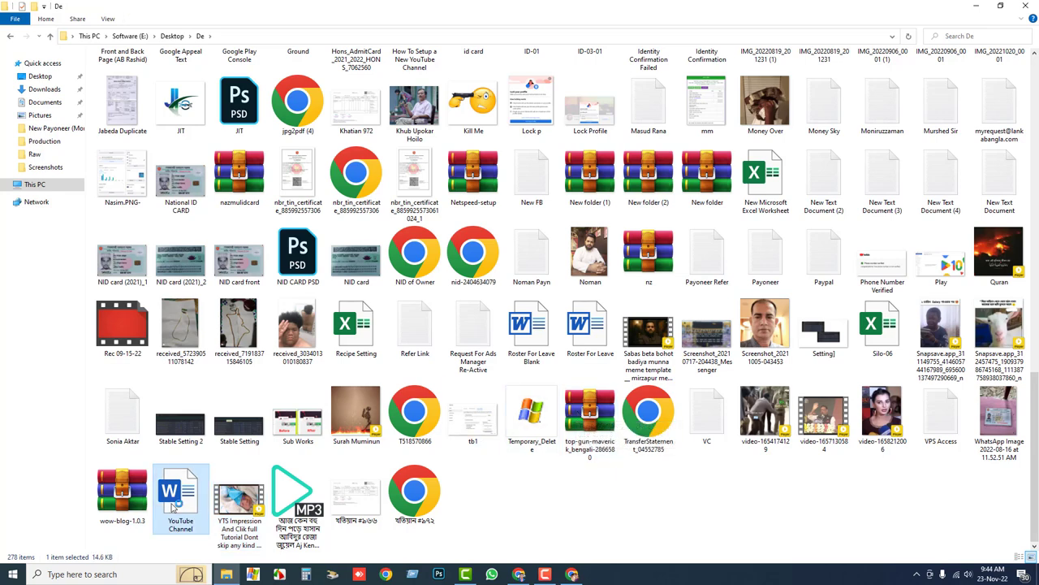
{"action": "double_click", "coordinate": [173, 506]}
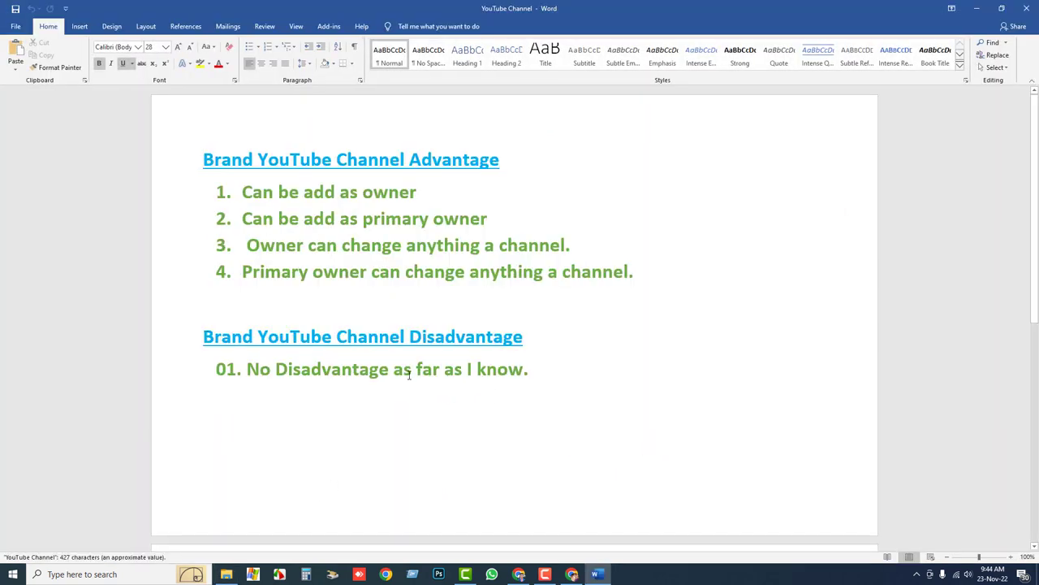
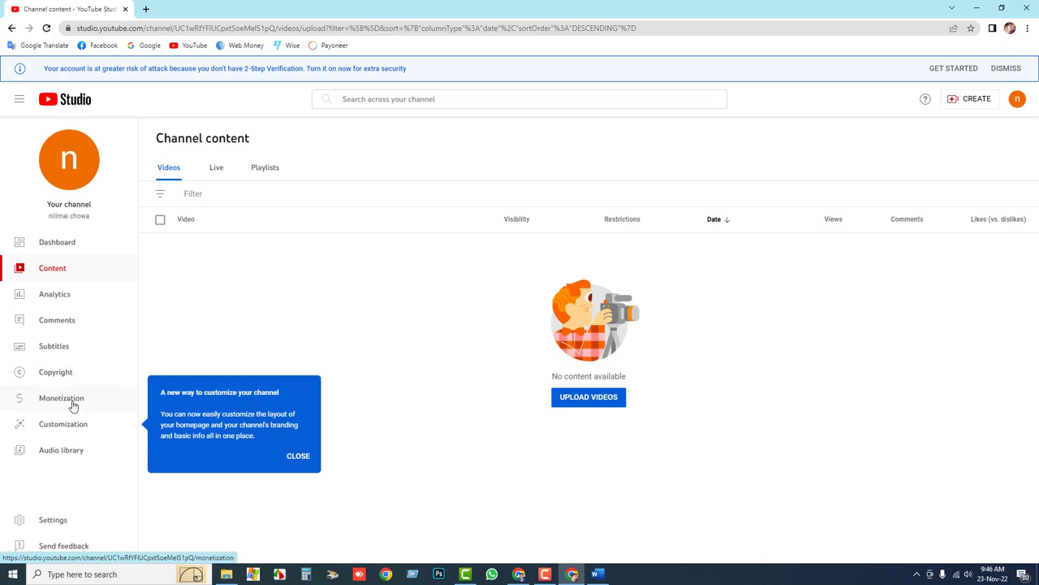
- Open the channel's Permissions settings in YouTube Studio, start a user invitation with its access roles listed, and check the Word notes against it
{"action": "left_click", "coordinate": [58, 518]}
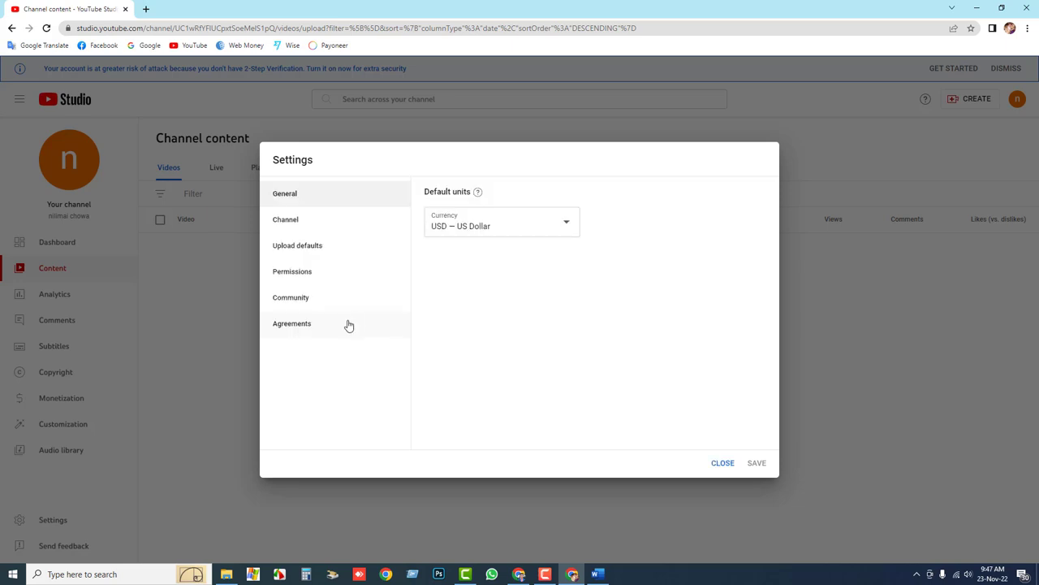
{"action": "left_click", "coordinate": [308, 272]}
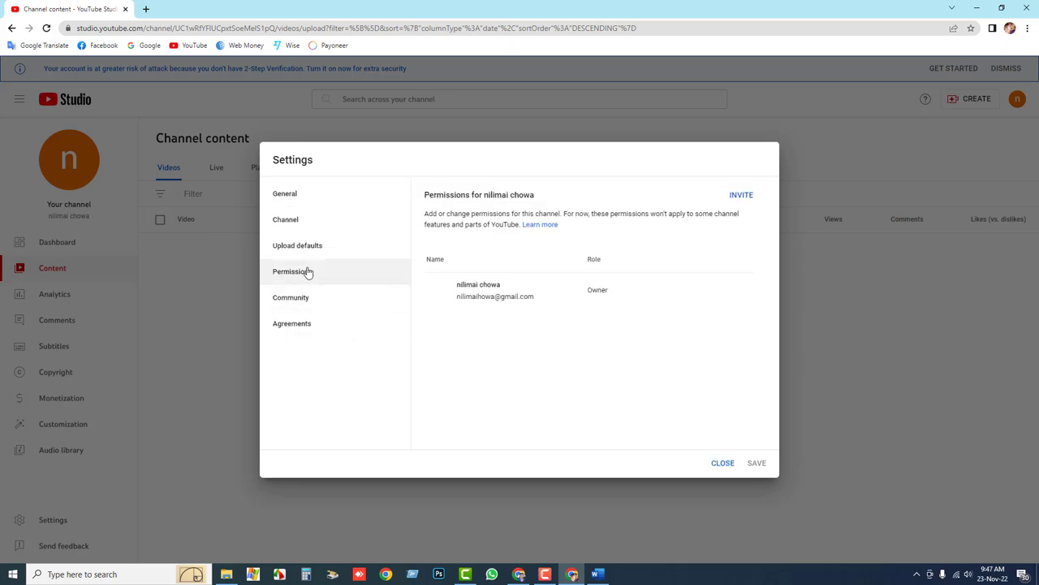
{"action": "left_click", "coordinate": [741, 196]}
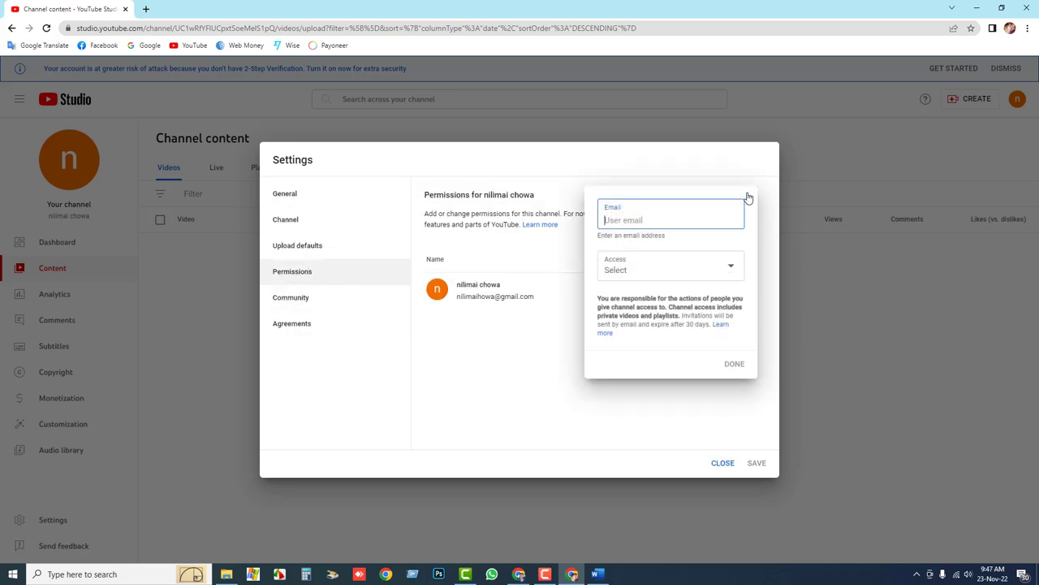
{"action": "left_click", "coordinate": [672, 270]}
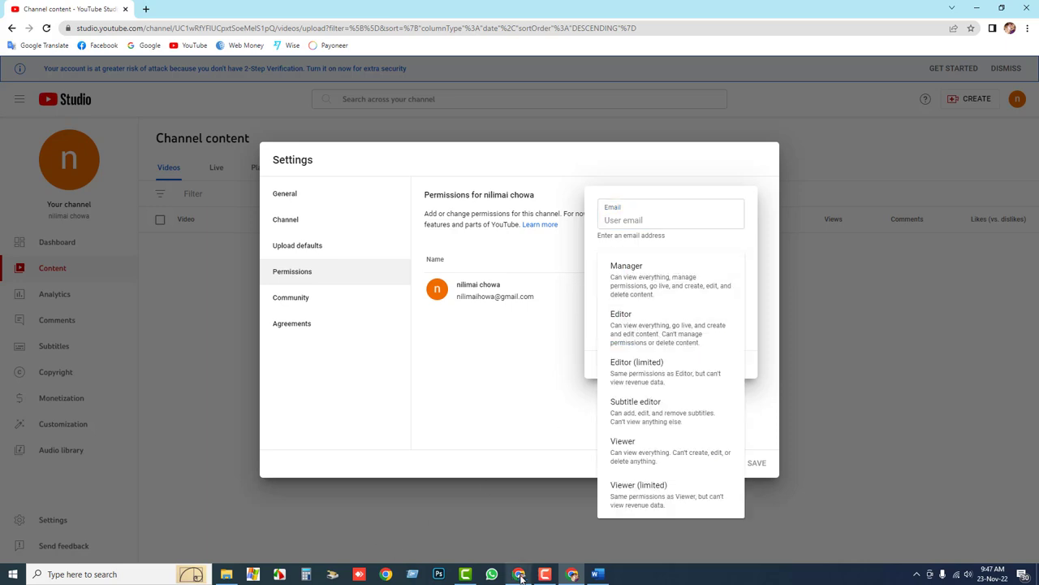
{"action": "left_click", "coordinate": [598, 575]}
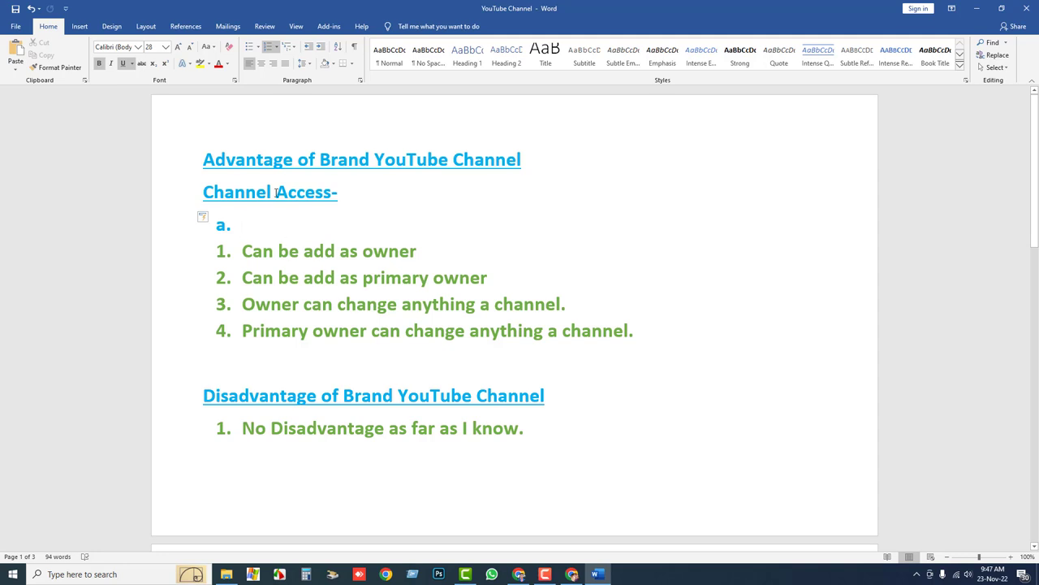
{"action": "left_click", "coordinate": [571, 574]}
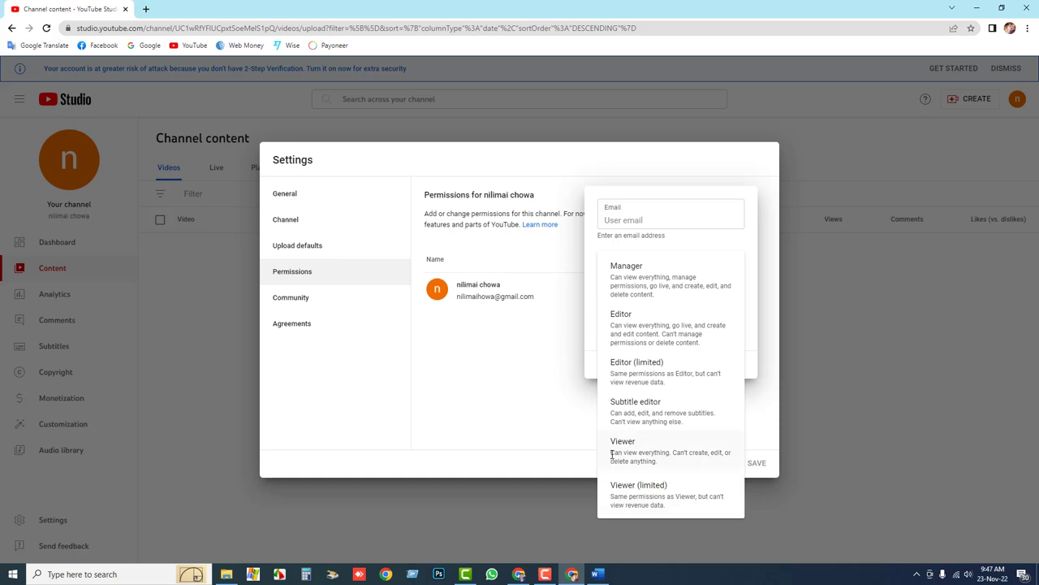
- Copy the Viewer role's description from the access list and switch to the YouTube Channel document in Word
{"action": "left_click_drag", "start_coordinate": [611, 454], "coordinate": [659, 461]}
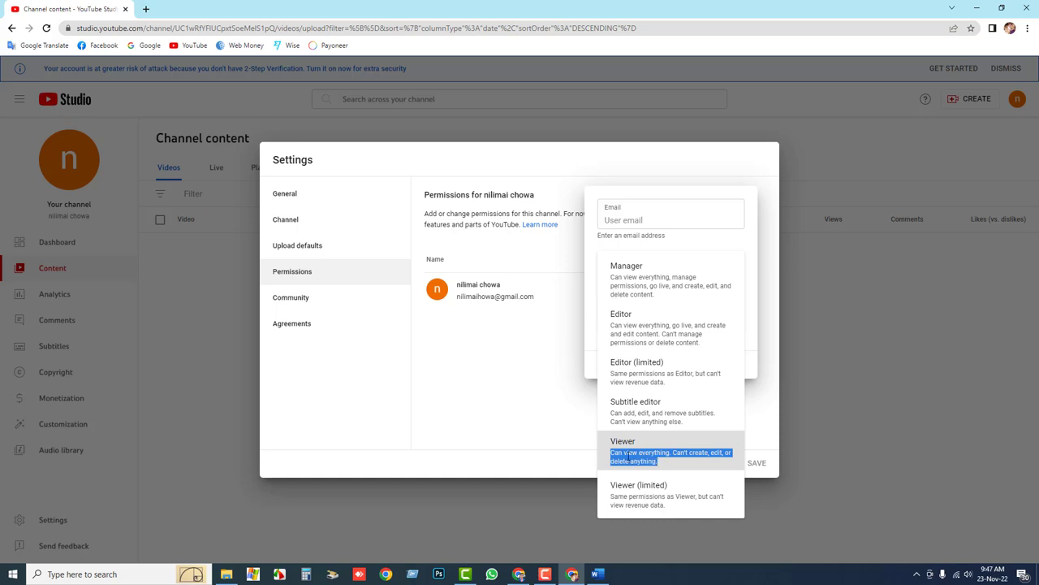
{"action": "right_click", "coordinate": [627, 456]}
{"action": "left_click", "coordinate": [646, 461]}
{"action": "left_click", "coordinate": [596, 574]}
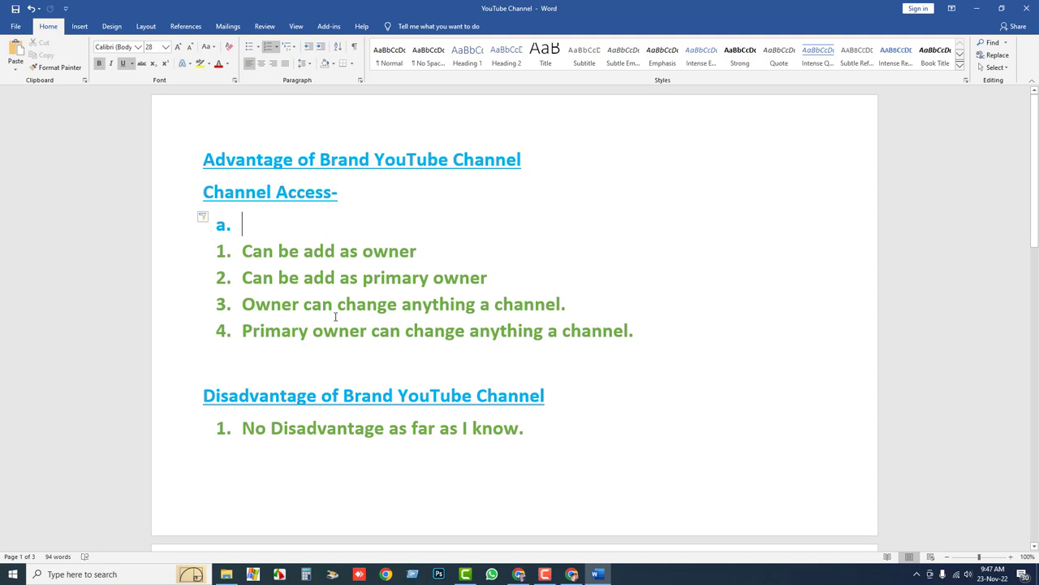
- Write "Viewer =" followed by the copied description as item a under Channel Access-, and start item b
{"action": "type", "text": "Viwer"}
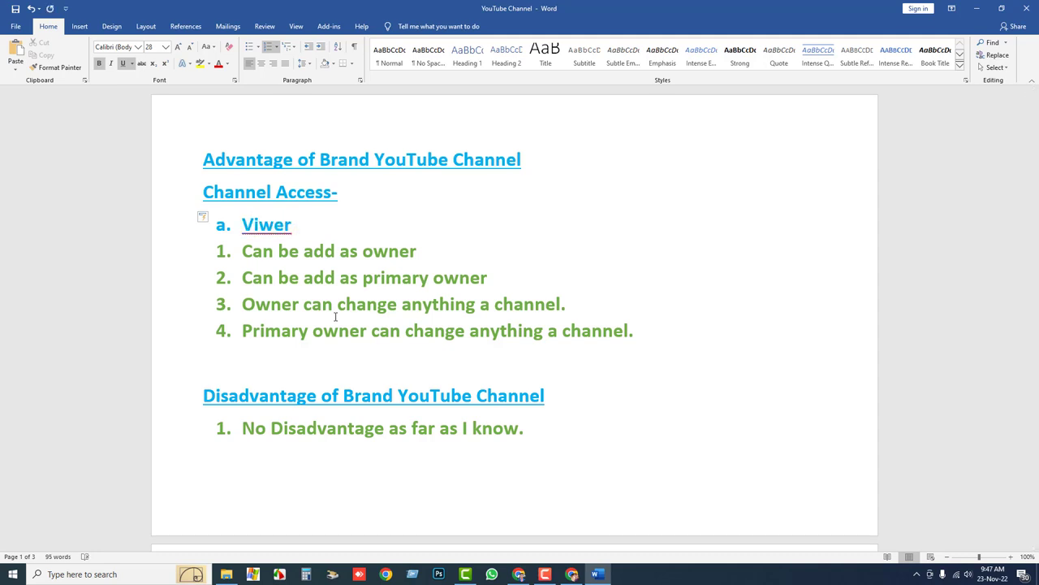
{"action": "right_click", "coordinate": [285, 230]}
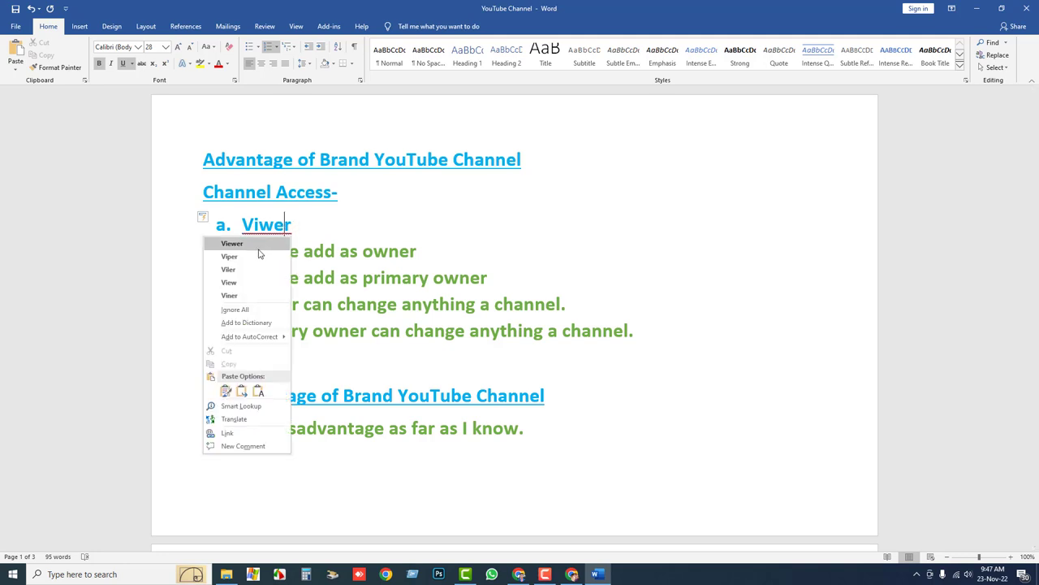
{"action": "left_click", "coordinate": [259, 249]}
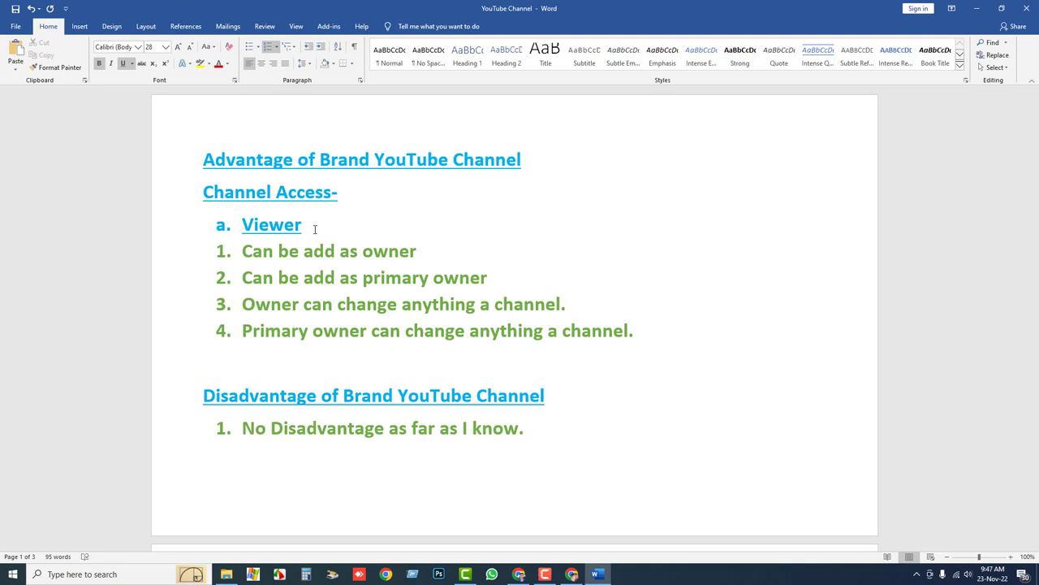
{"action": "type", "text": "="}
{"action": "key", "text": "ctrl+v"}
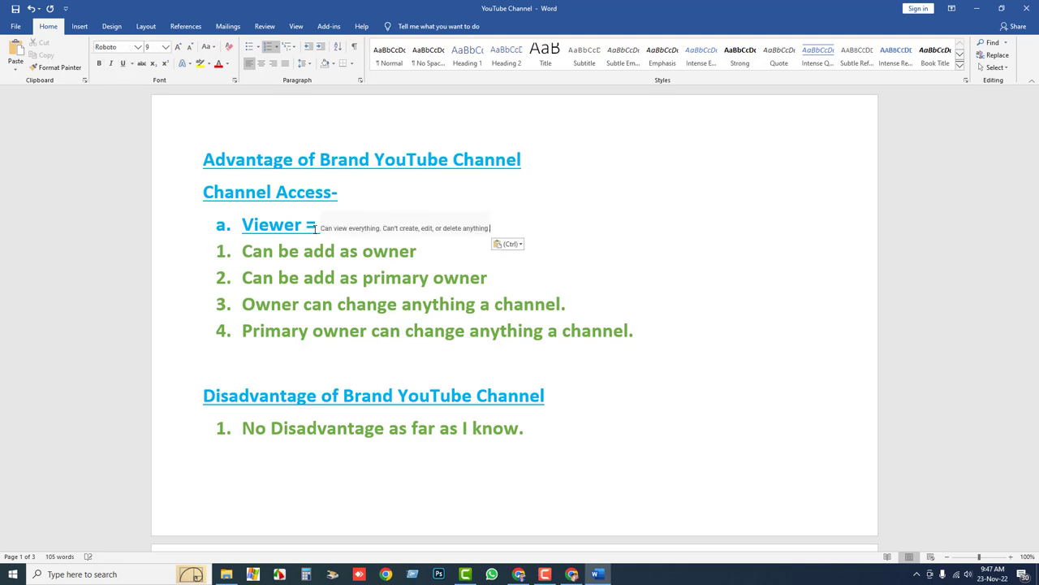
{"action": "key", "text": "Return"}
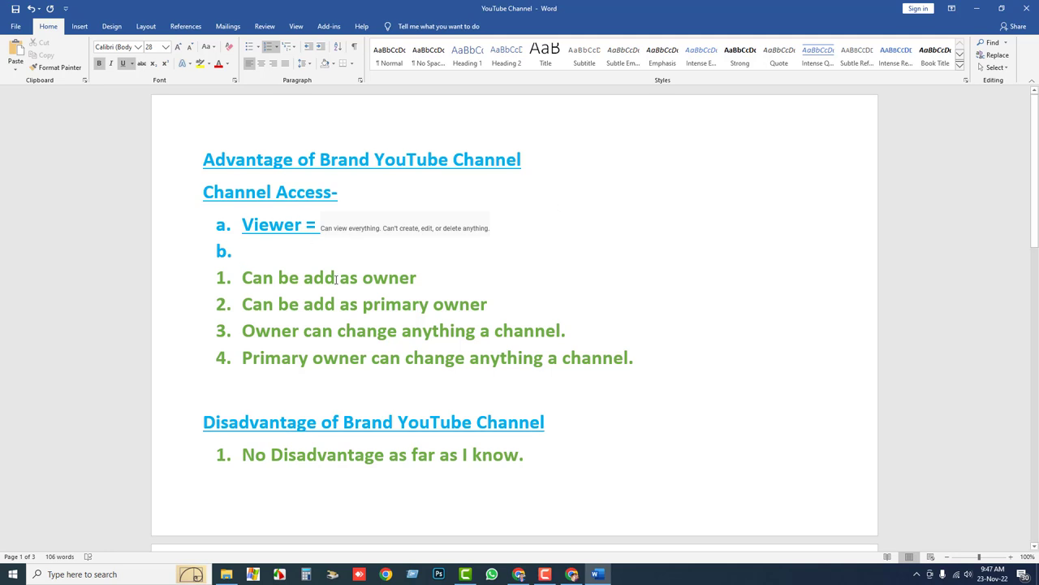
- Switch to YouTube Studio, reopen the invitation's access role list, highlight the Manager role name, and return to the Word document
{"action": "left_click", "coordinate": [573, 575]}
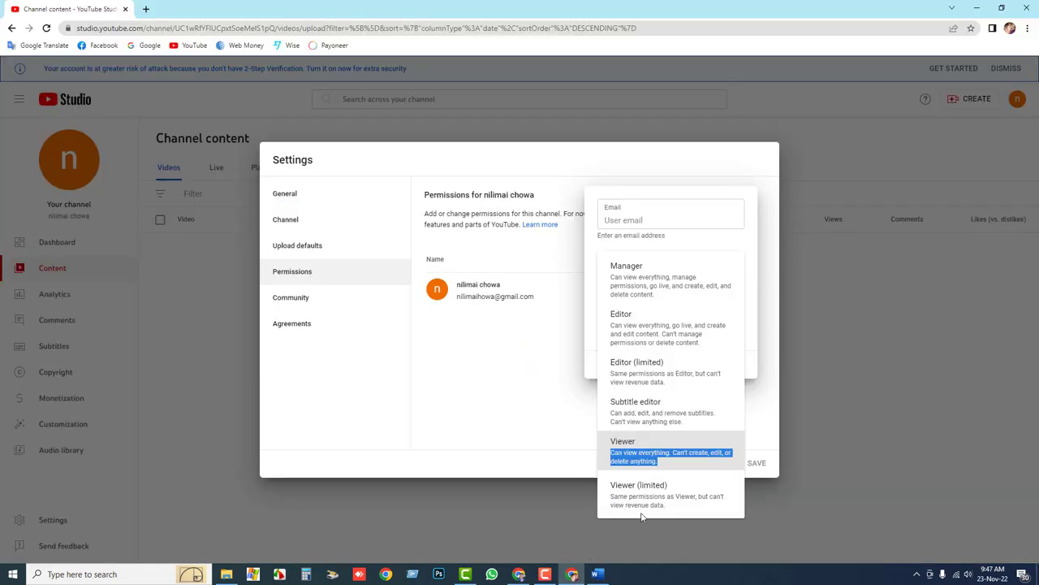
{"action": "left_click", "coordinate": [652, 463]}
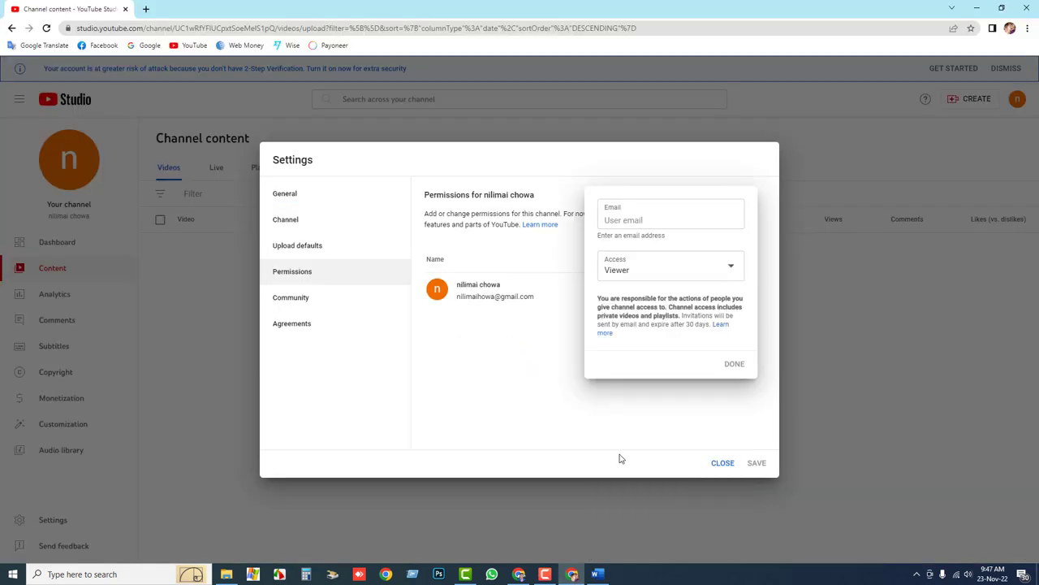
{"action": "left_click", "coordinate": [703, 269]}
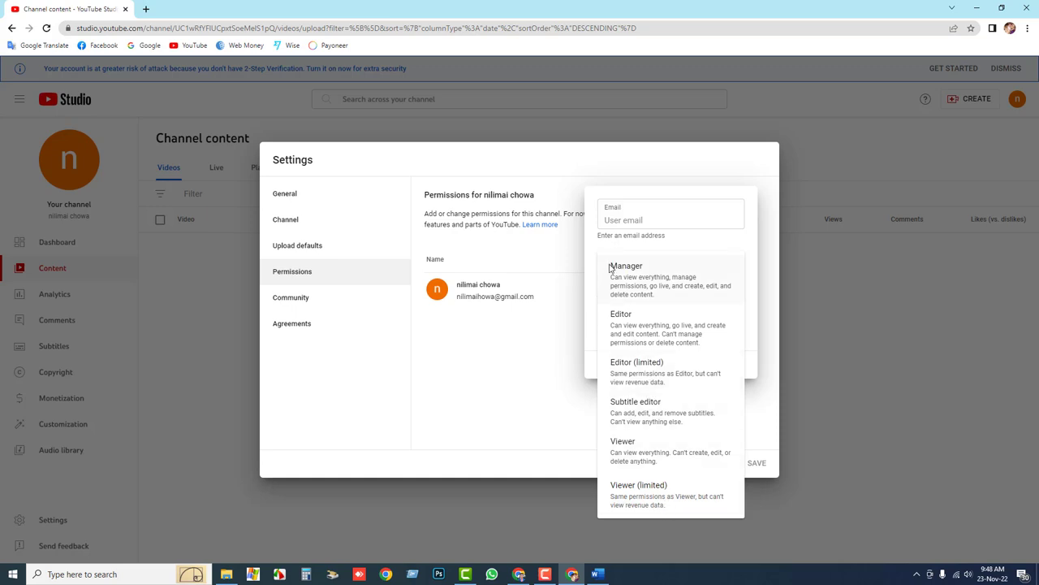
{"action": "left_click_drag", "start_coordinate": [613, 266], "coordinate": [646, 272]}
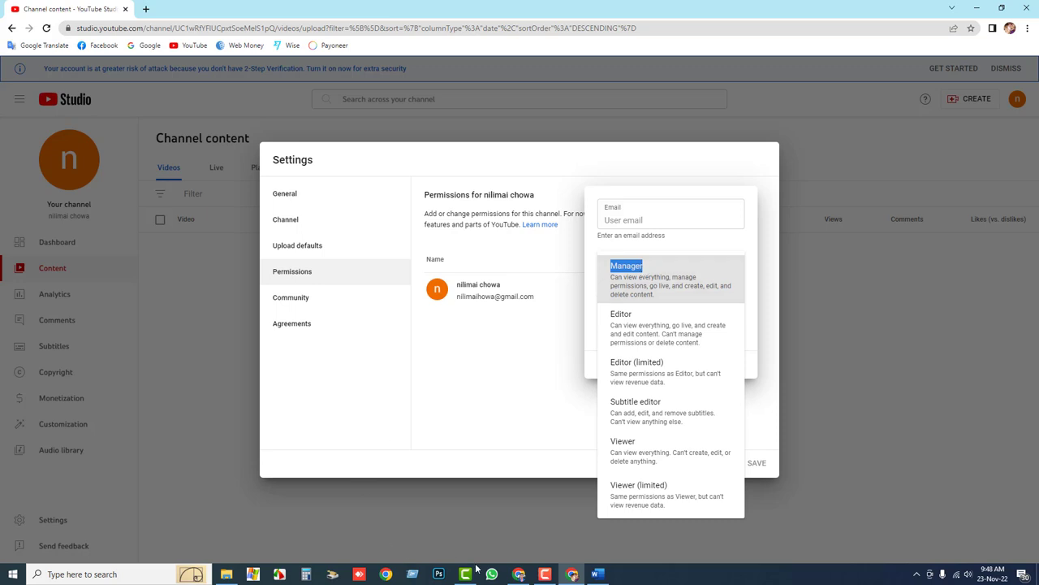
{"action": "left_click", "coordinate": [598, 574]}
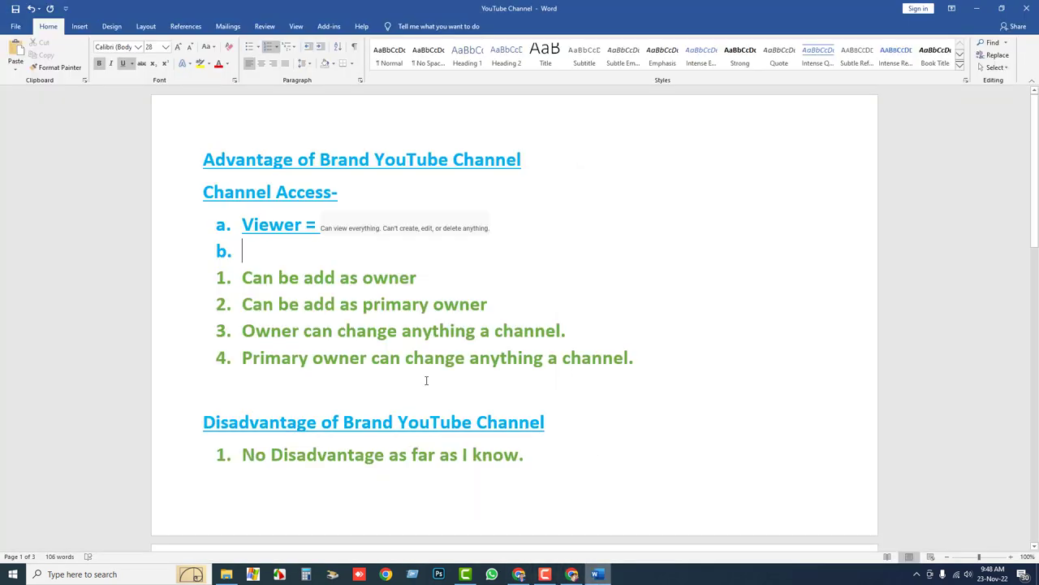
- Insert "Manager=" as a new item a above the Viewer entry, and switch back to the access role list in YouTube Studio
{"action": "left_click", "coordinate": [250, 225]}
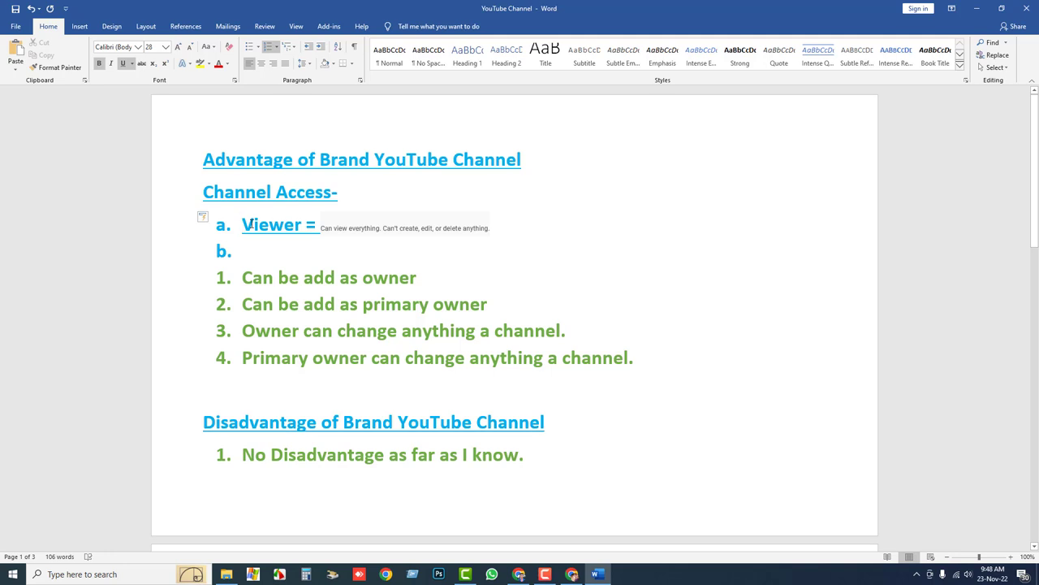
{"action": "key", "text": "Return"}
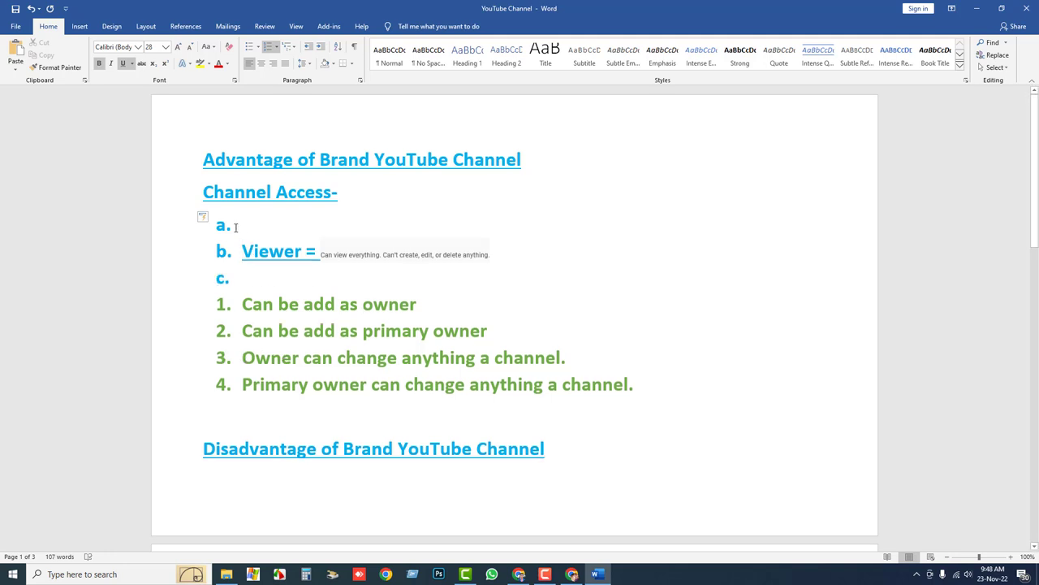
{"action": "left_click", "coordinate": [272, 231]}
{"action": "key", "text": "BackSpace"}
{"action": "key", "text": "ctrl+z"}
{"action": "type", "text": "Manager"}
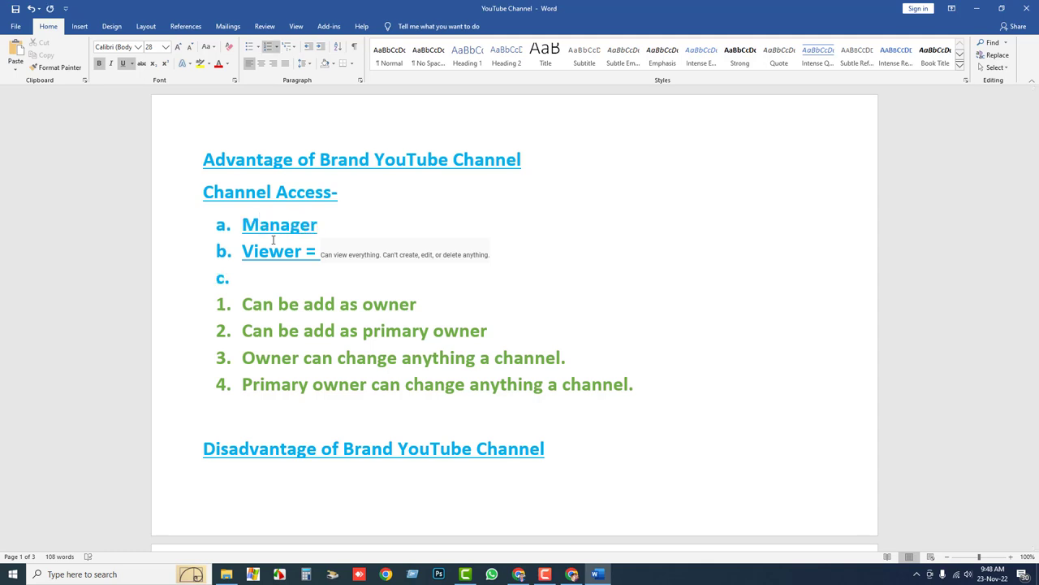
{"action": "type", "text": "="}
{"action": "key", "text": "ctrl+v"}
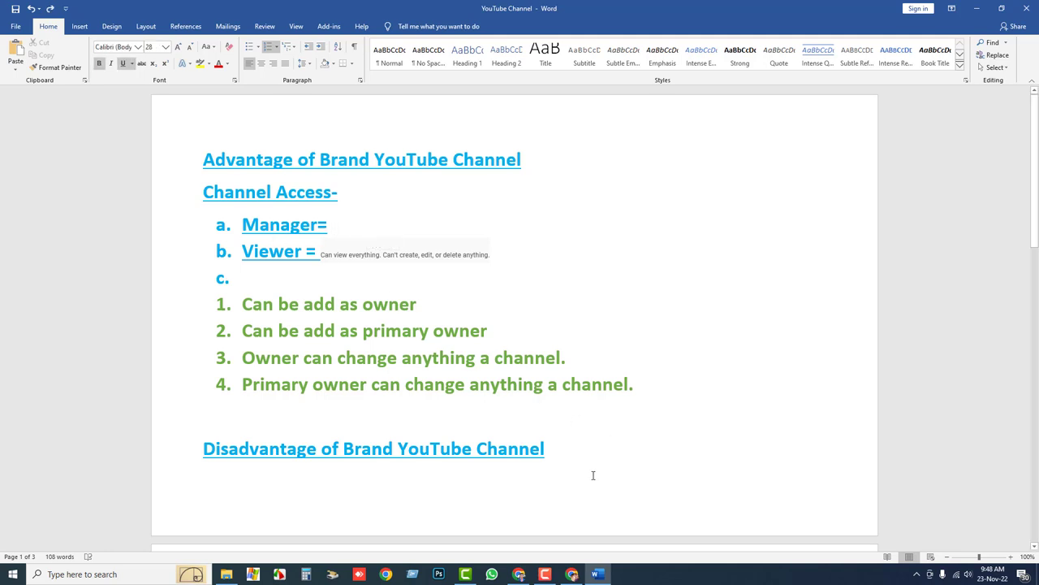
{"action": "left_click", "coordinate": [572, 574]}
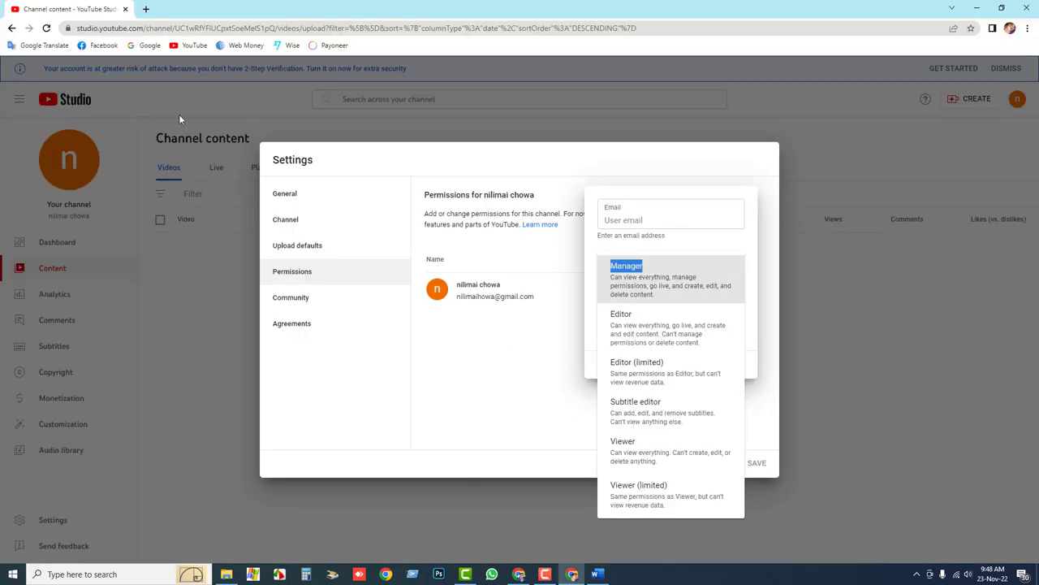
- Copy the Manager role's full description from the access list and switch to the YouTube Channel document in Word
{"action": "left_click", "coordinate": [619, 286]}
{"action": "left_click", "coordinate": [611, 281]}
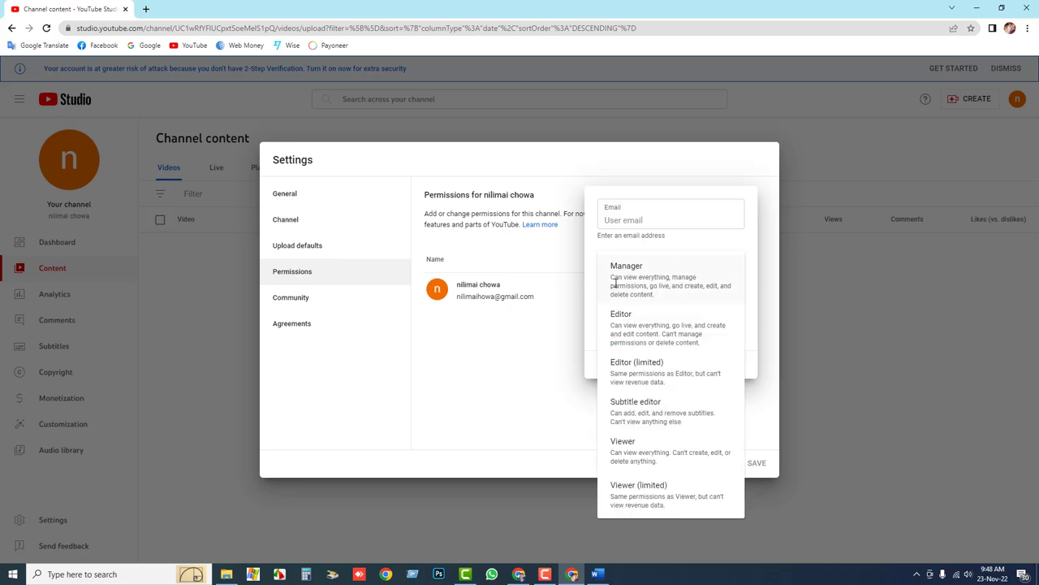
{"action": "left_click_drag", "start_coordinate": [613, 278], "coordinate": [636, 295]}
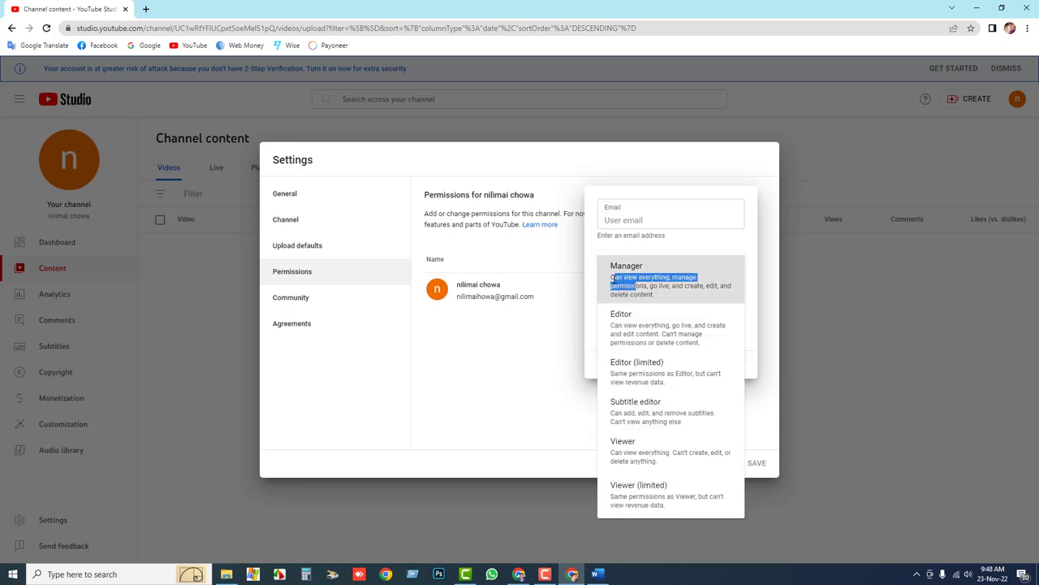
{"action": "left_click", "coordinate": [611, 280]}
{"action": "left_click", "coordinate": [622, 279]}
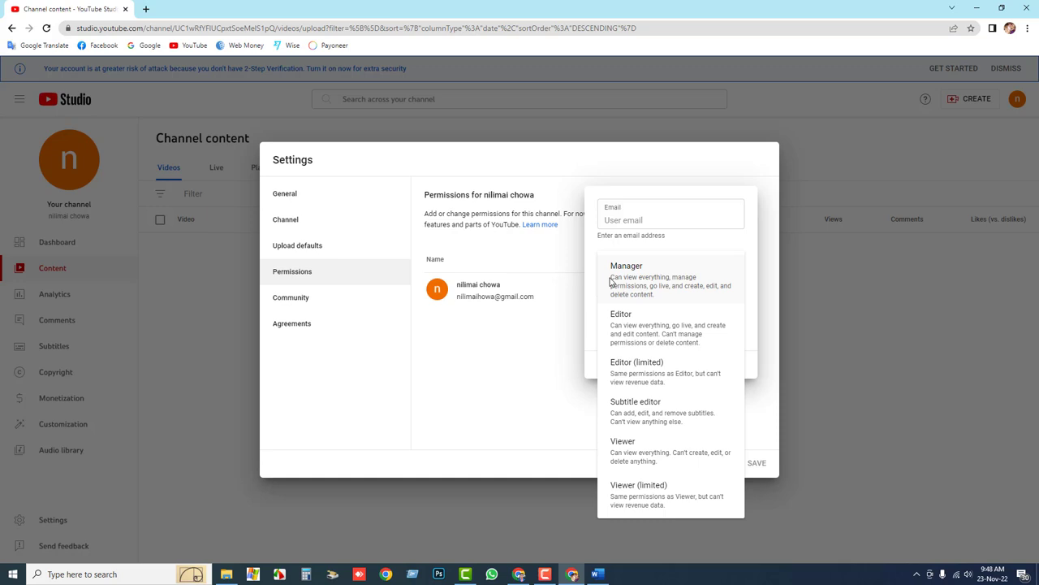
{"action": "left_click_drag", "start_coordinate": [613, 278], "coordinate": [657, 295]}
{"action": "key", "text": "ctrl+c"}
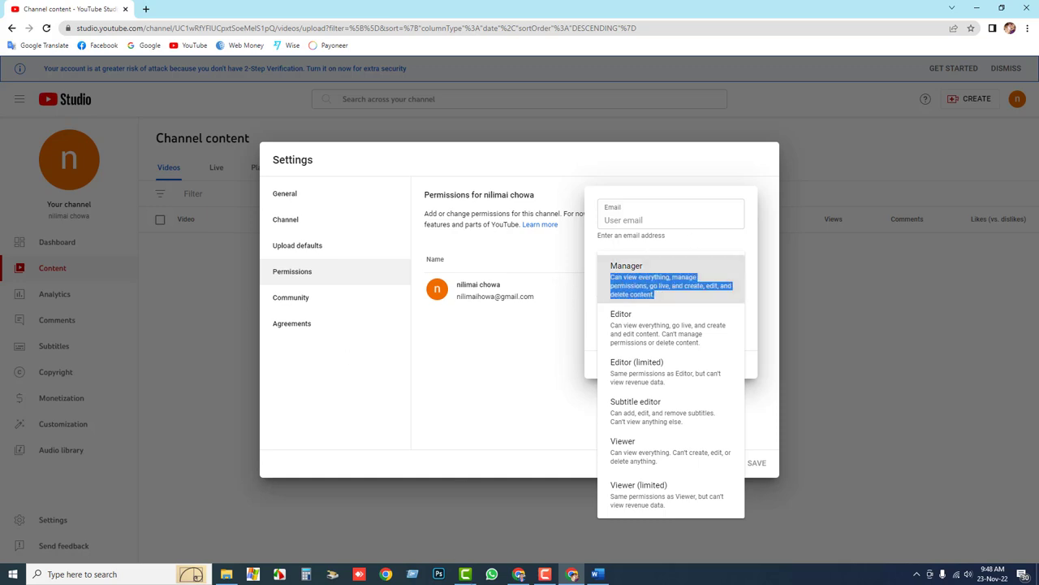
{"action": "left_click", "coordinate": [598, 574]}
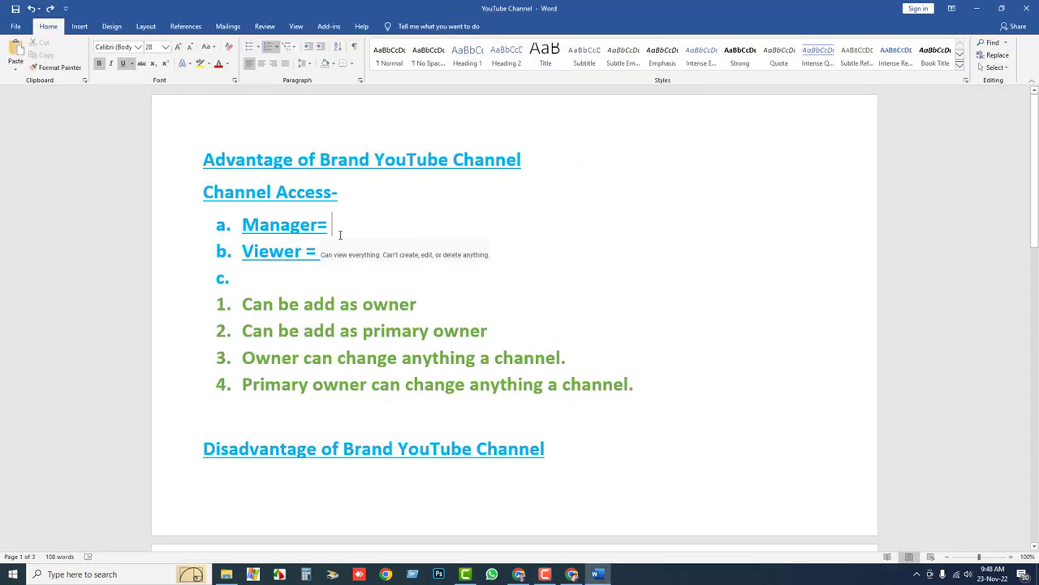
- Paste the copied description after "Manager =", adding a space before the equals sign and removing the comma after "go live"
{"action": "key", "text": "ctrl+v"}
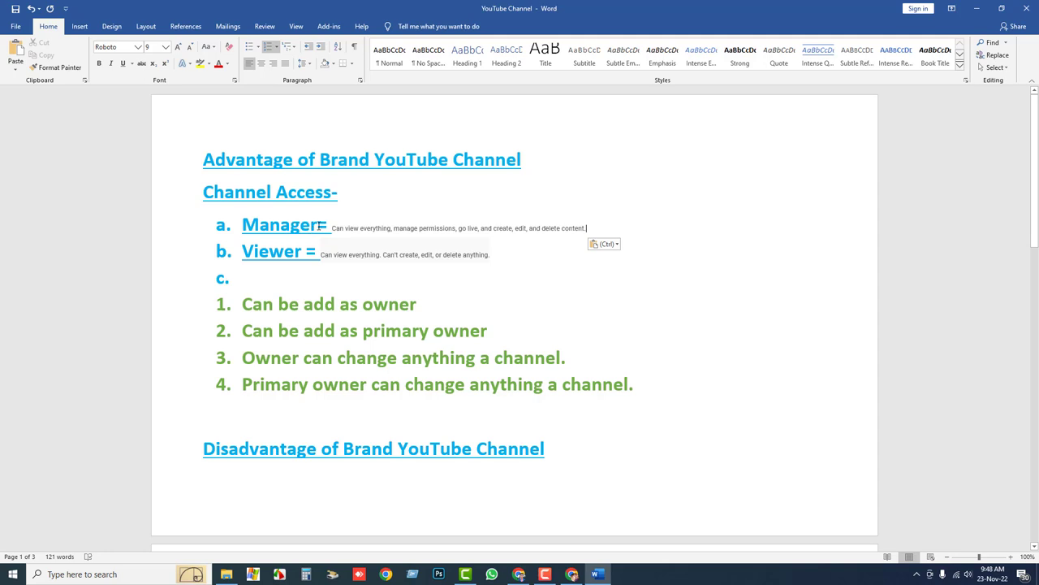
{"action": "left_click", "coordinate": [320, 226]}
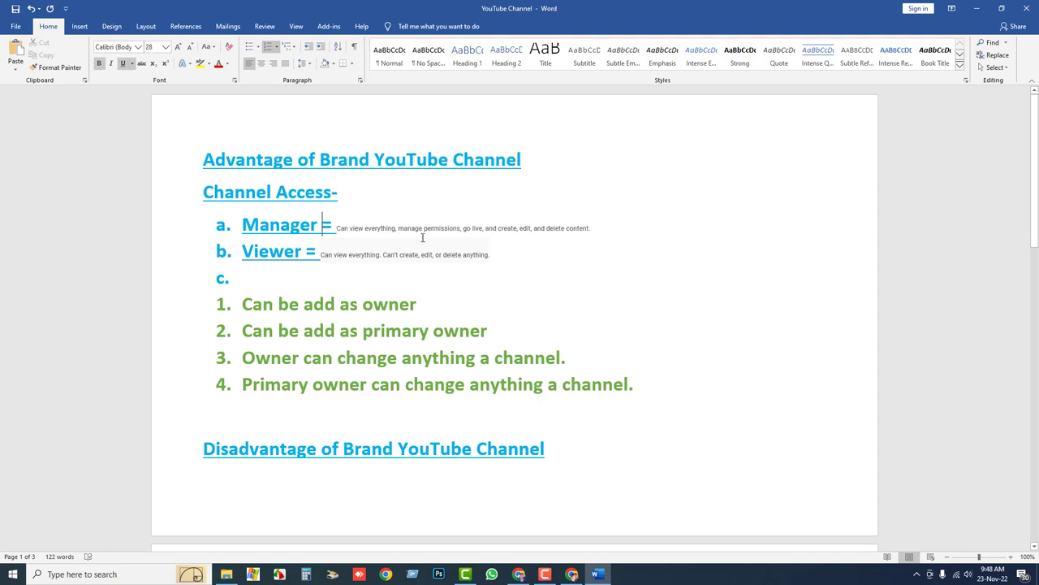
{"action": "left_click", "coordinate": [485, 228]}
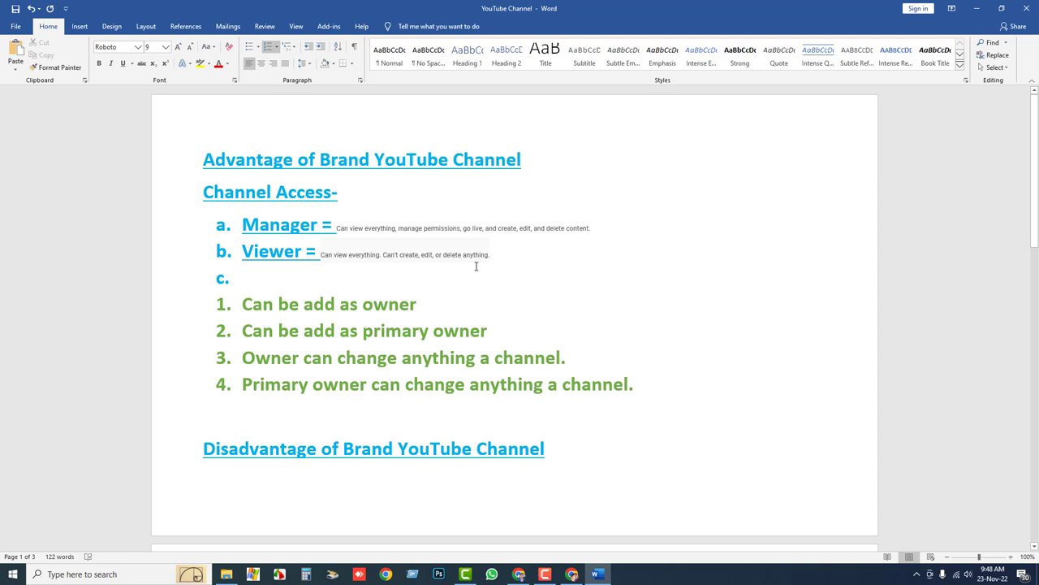
{"action": "key", "text": "BackSpace"}
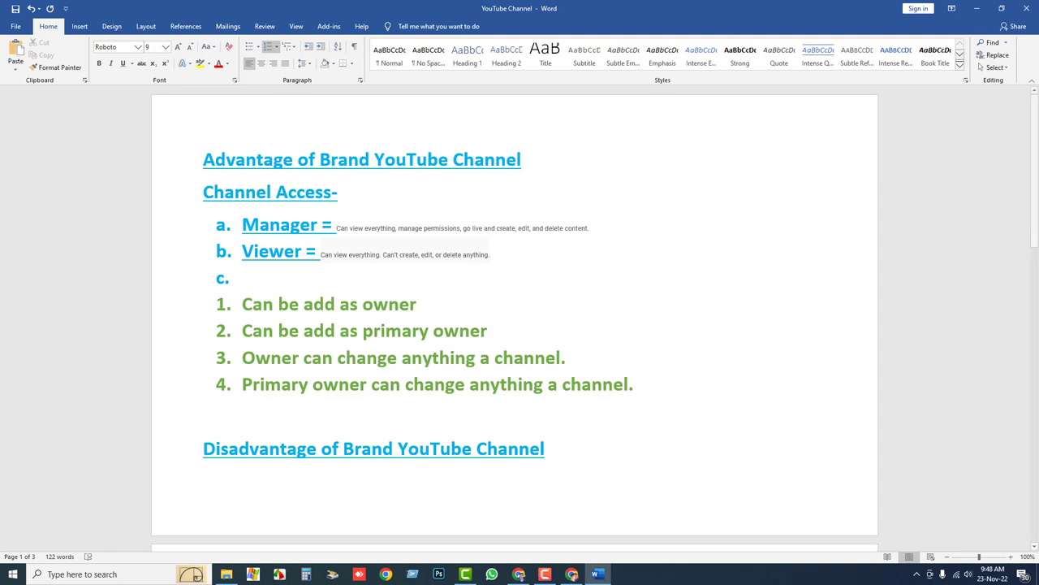
{"action": "key", "text": "ctrl+z"}
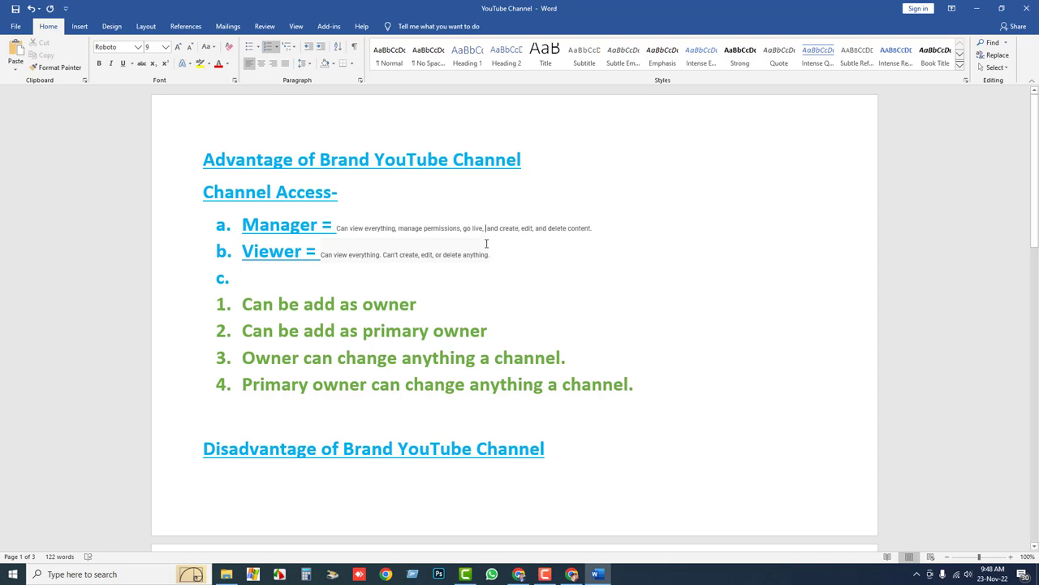
{"action": "key", "text": "BackSpace"}
{"action": "key", "text": "BackSpace"}
- Set the Manager description's font size to 16 and try bold on it, leaving it non-bold
{"action": "left_click_drag", "start_coordinate": [336, 229], "coordinate": [592, 231]}
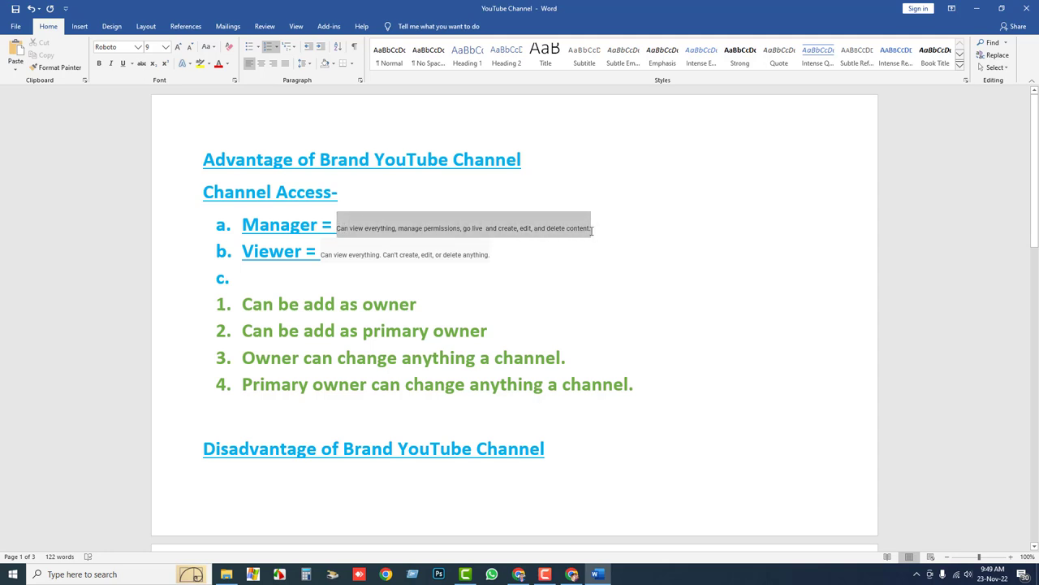
{"action": "left_click", "coordinate": [165, 46]}
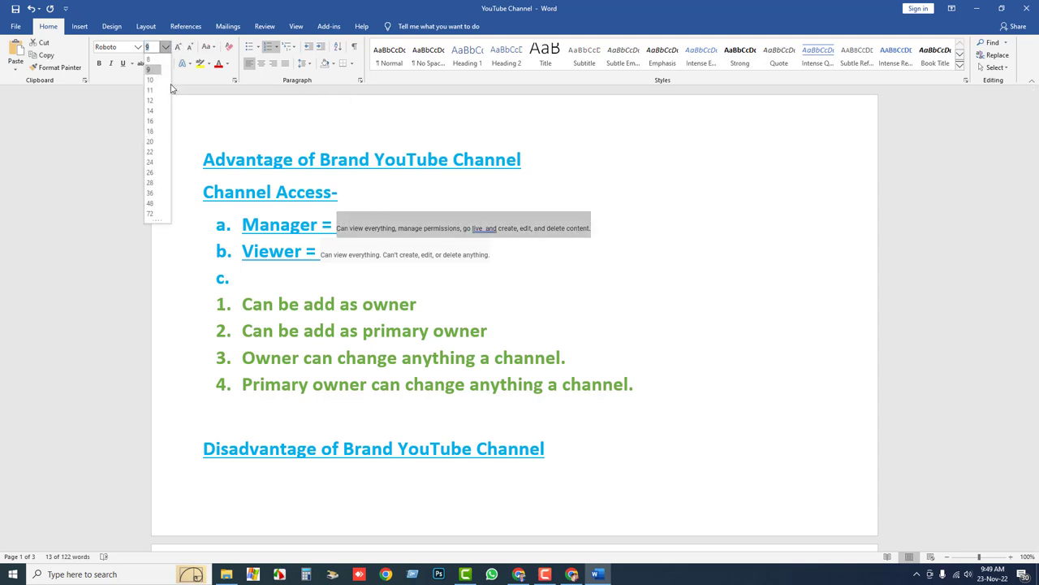
{"action": "left_click", "coordinate": [153, 123]}
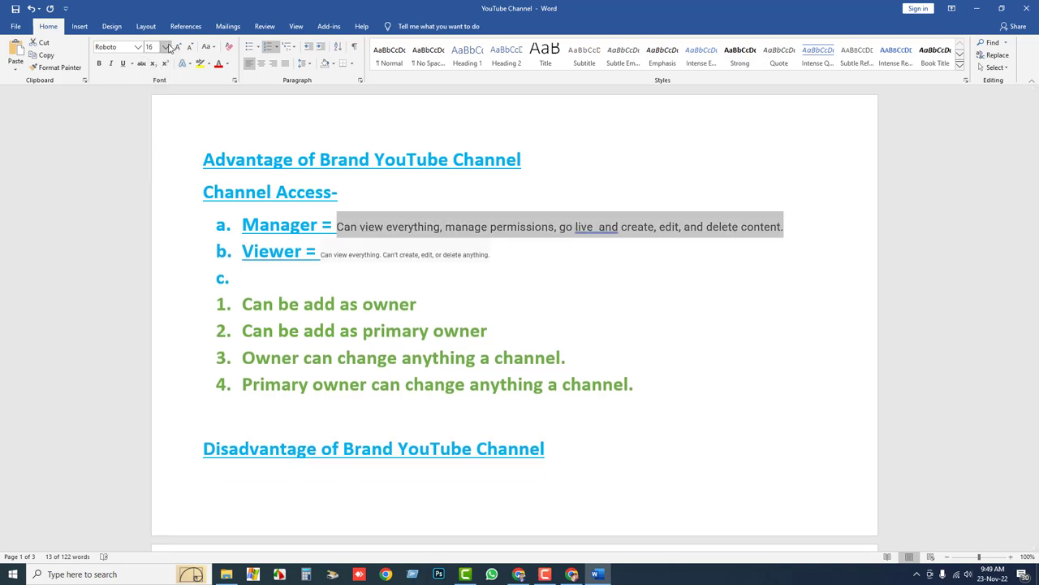
{"action": "left_click", "coordinate": [99, 64]}
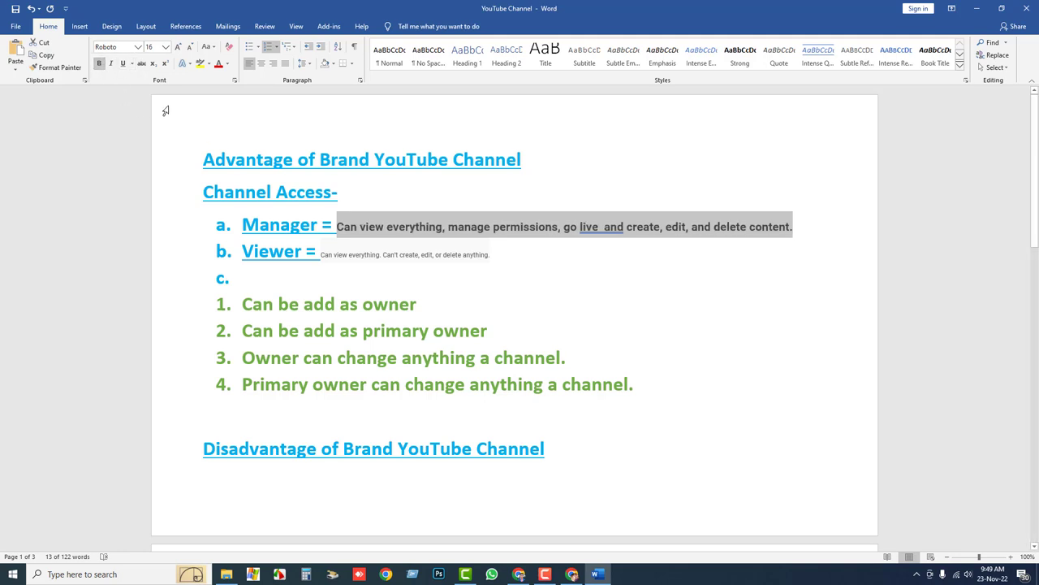
{"action": "left_click", "coordinate": [101, 64]}
{"action": "left_click", "coordinate": [559, 249]}
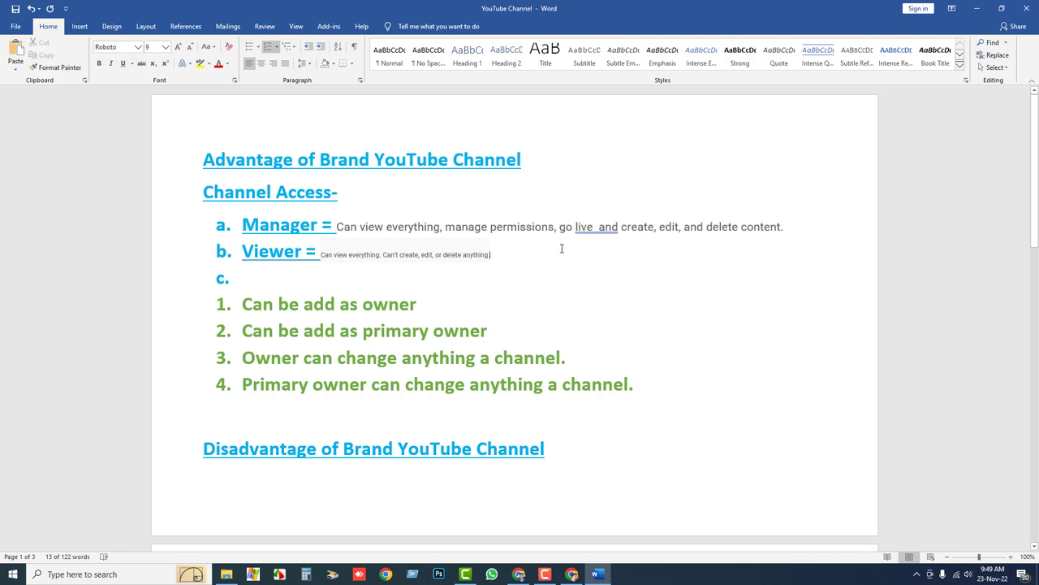
- Delete the extra space between "live" and "and" in the Manager description
{"action": "left_click", "coordinate": [601, 233]}
{"action": "key", "text": "BackSpace"}
{"action": "left_click", "coordinate": [582, 272]}
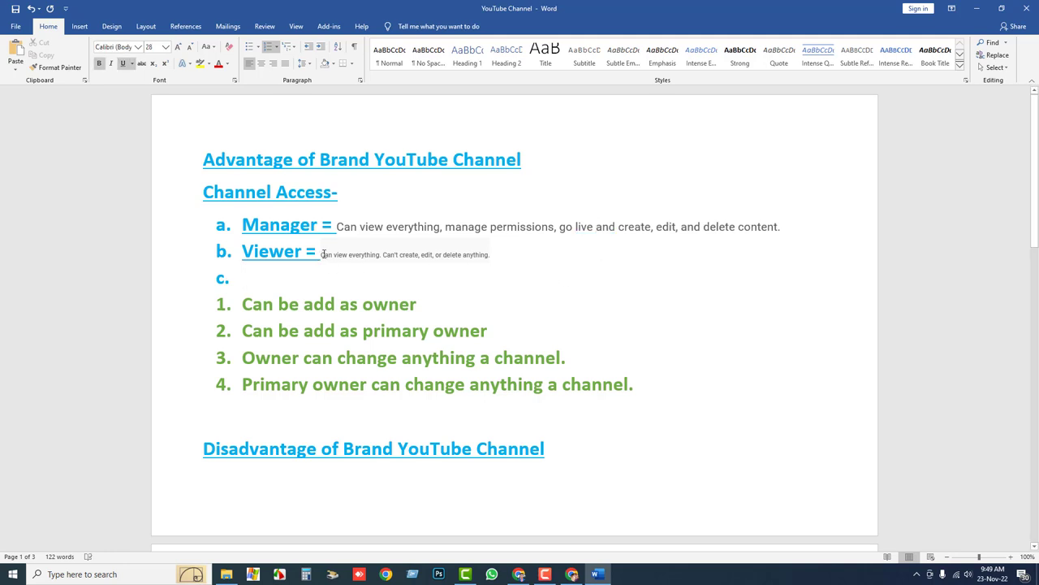
- Enlarge the Viewer description's text, trying size 16 and settling on font size 18
{"action": "left_click_drag", "start_coordinate": [322, 254], "coordinate": [490, 254]}
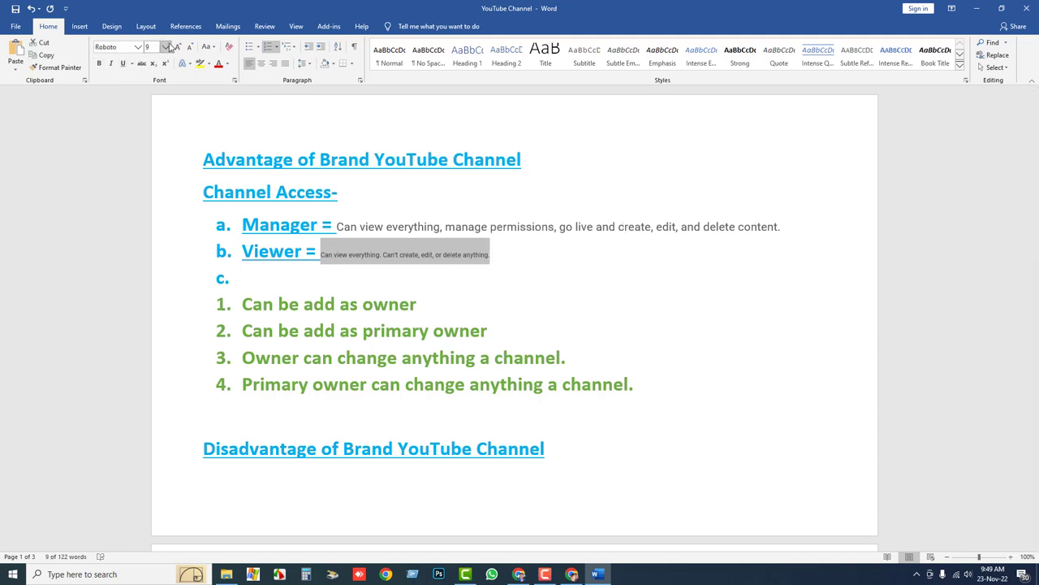
{"action": "left_click", "coordinate": [168, 47]}
{"action": "left_click", "coordinate": [157, 127]}
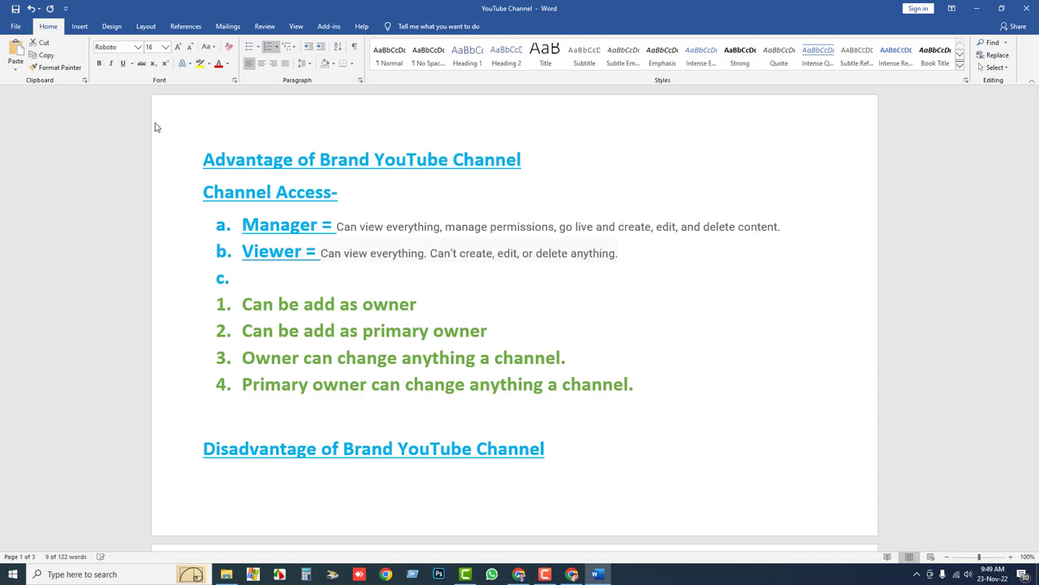
{"action": "left_click", "coordinate": [166, 47]}
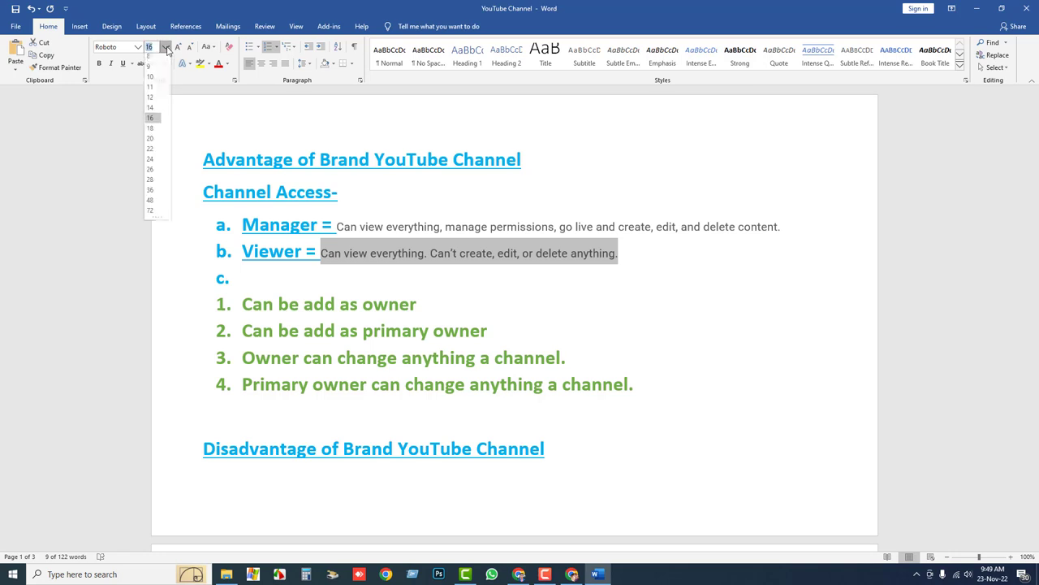
{"action": "left_click", "coordinate": [151, 132]}
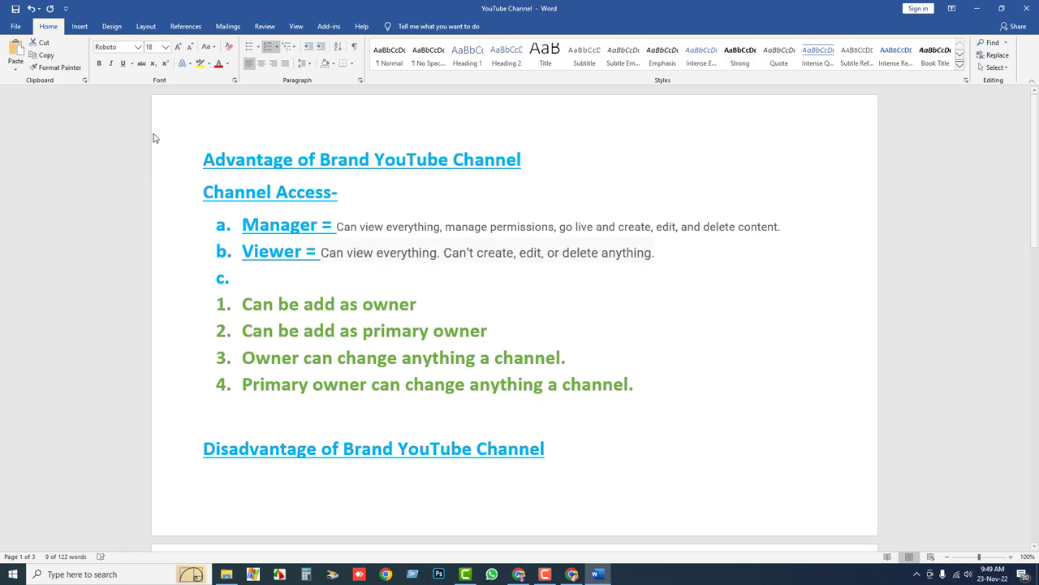
- Set the Manager description's font size to 18 and deselect the text
{"action": "left_click_drag", "start_coordinate": [338, 227], "coordinate": [781, 227]}
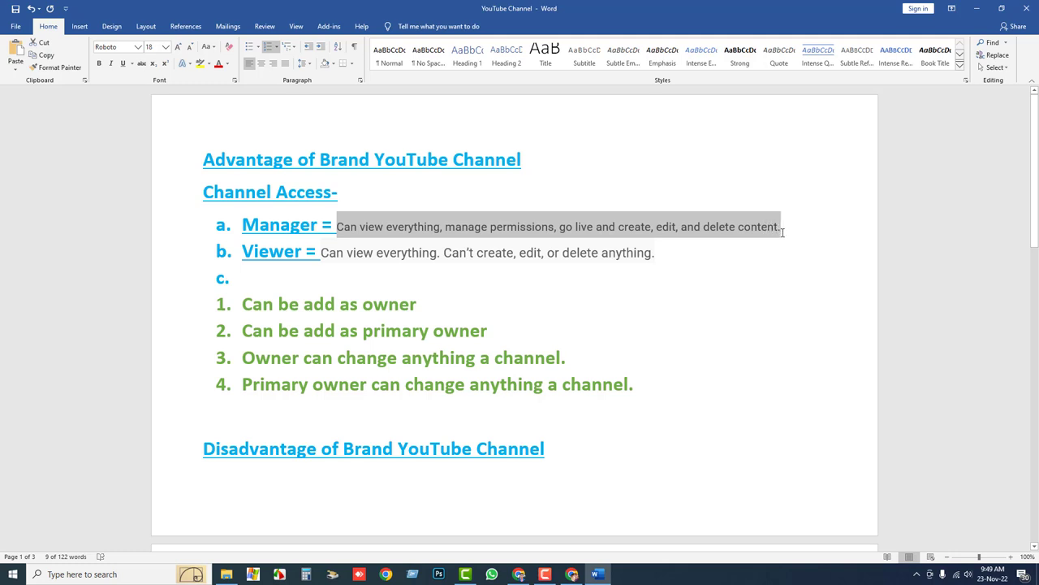
{"action": "left_click", "coordinate": [165, 46]}
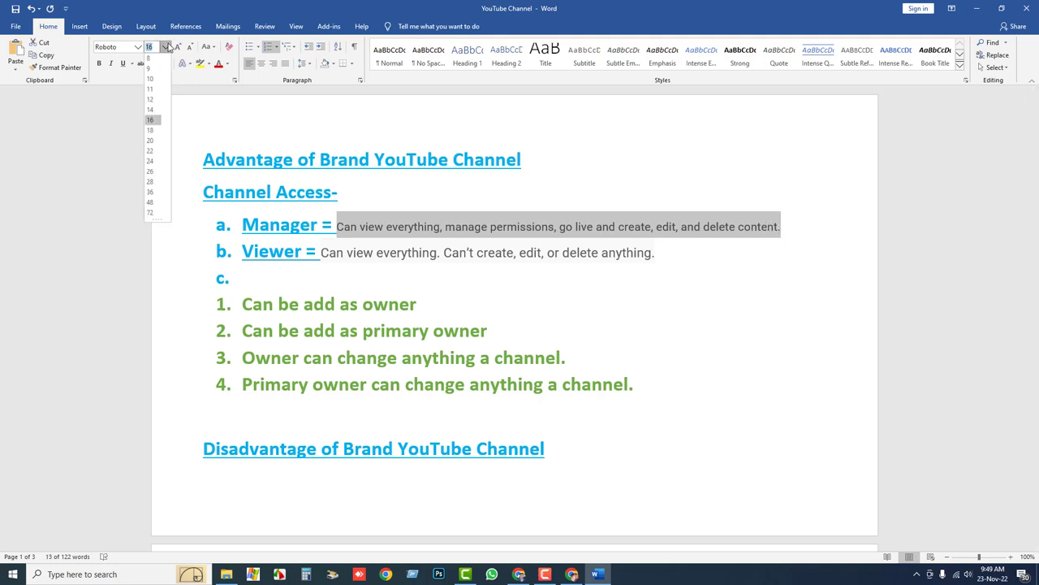
{"action": "left_click", "coordinate": [151, 129]}
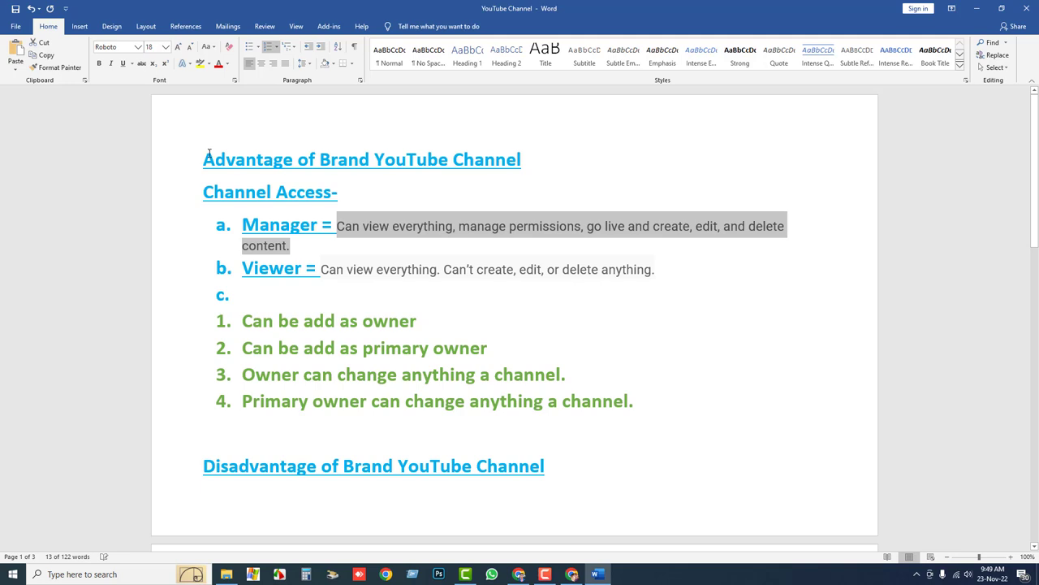
{"action": "left_click", "coordinate": [435, 240]}
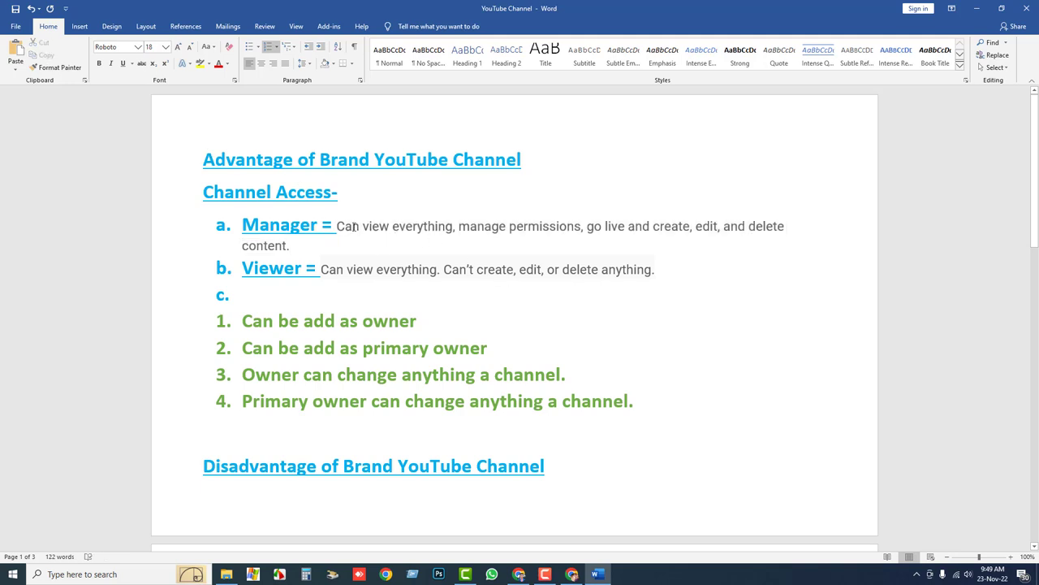
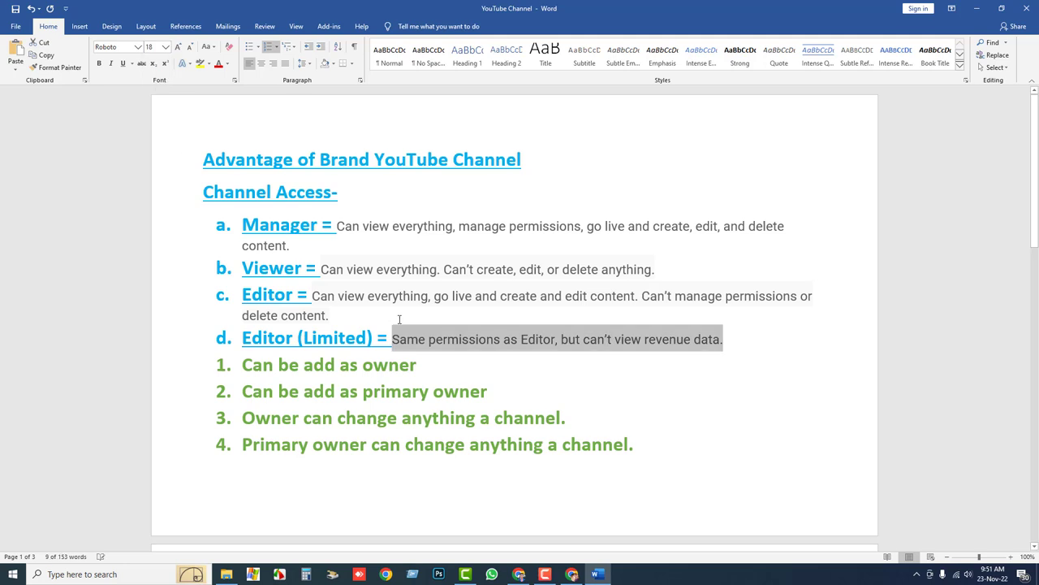
- Clear the underline from the space between "Editor (Limited) =" and its description in item d
{"action": "left_click", "coordinate": [389, 339]}
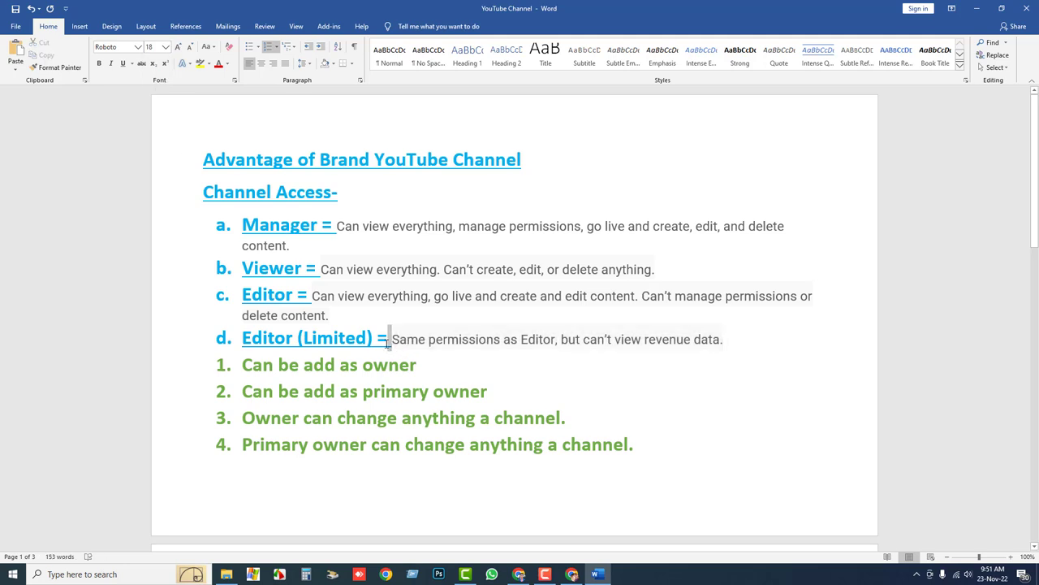
{"action": "key", "text": "shift+Left"}
{"action": "left_click", "coordinate": [428, 340]}
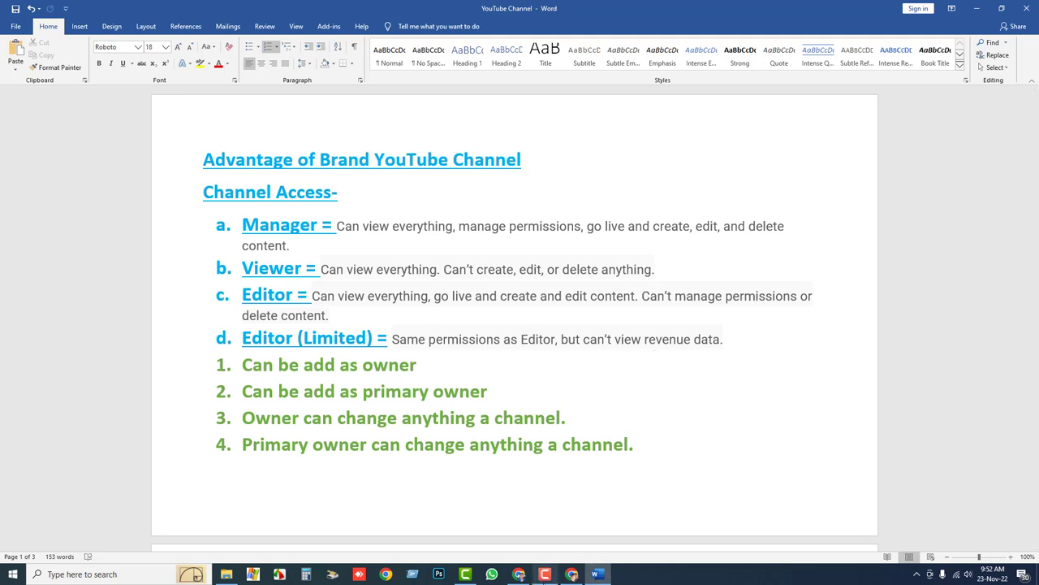
- Close the access role list in YouTube Studio, return to the Word document, and start item e after the Editor (Limited) entry
{"action": "left_click", "coordinate": [573, 575]}
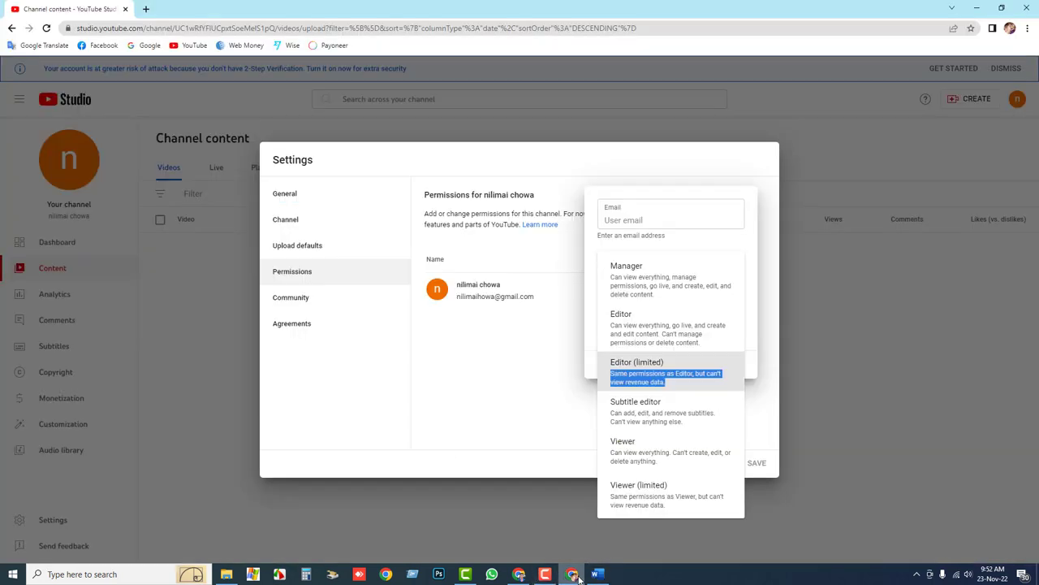
{"action": "left_click", "coordinate": [201, 298]}
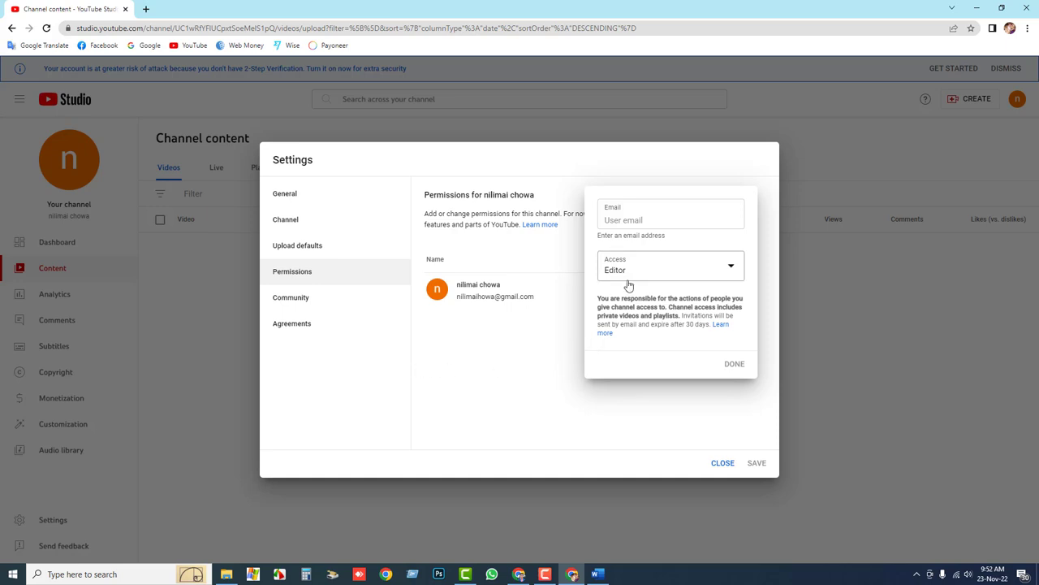
{"action": "left_click", "coordinate": [597, 574]}
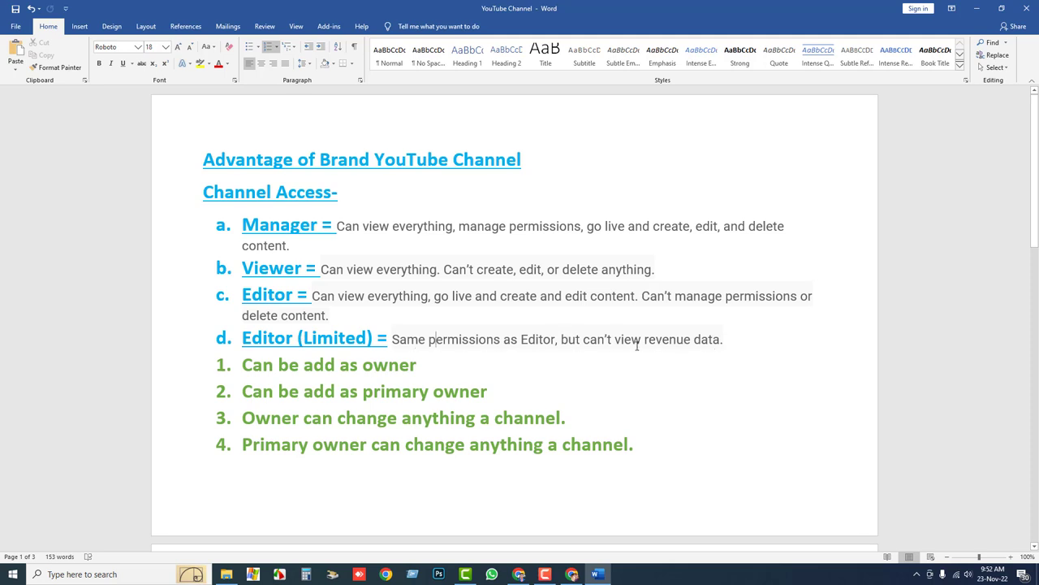
{"action": "left_click", "coordinate": [720, 339]}
{"action": "key", "text": "Return"}
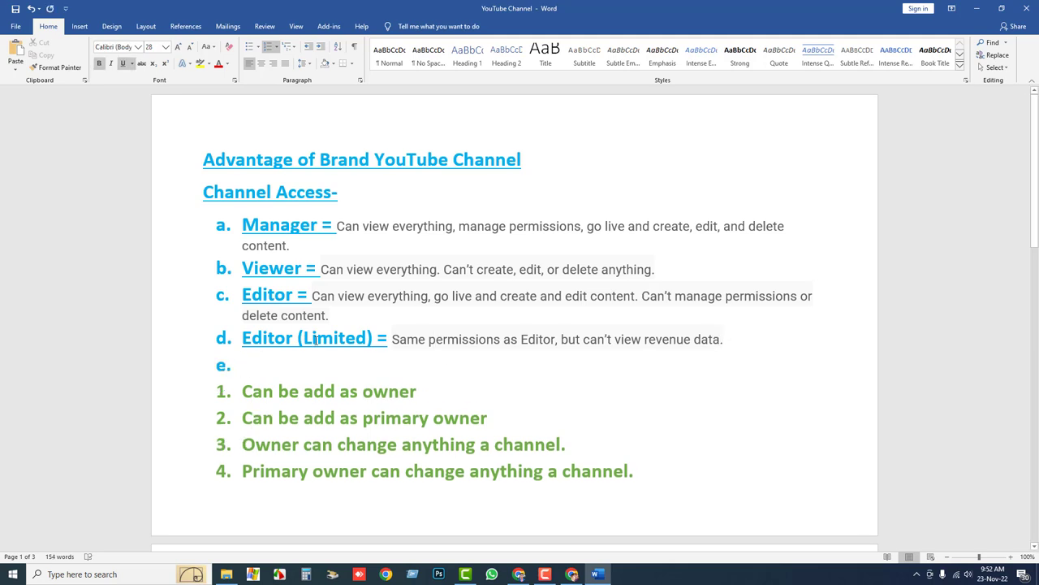
- Switch to YouTube Studio, set the access role to Subtitle editor, and copy that role's description
{"action": "left_click", "coordinate": [573, 577]}
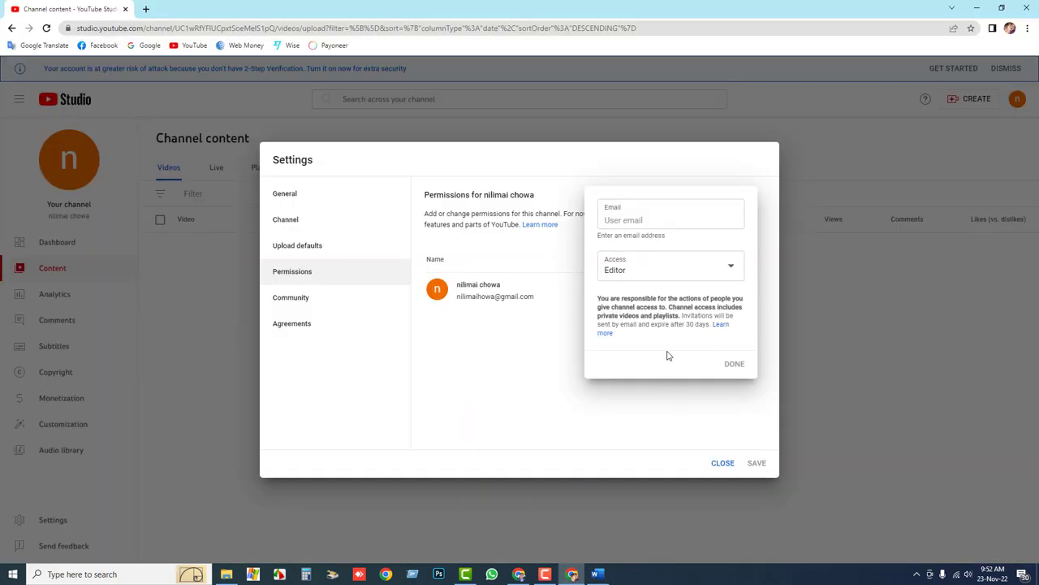
{"action": "left_click", "coordinate": [703, 273]}
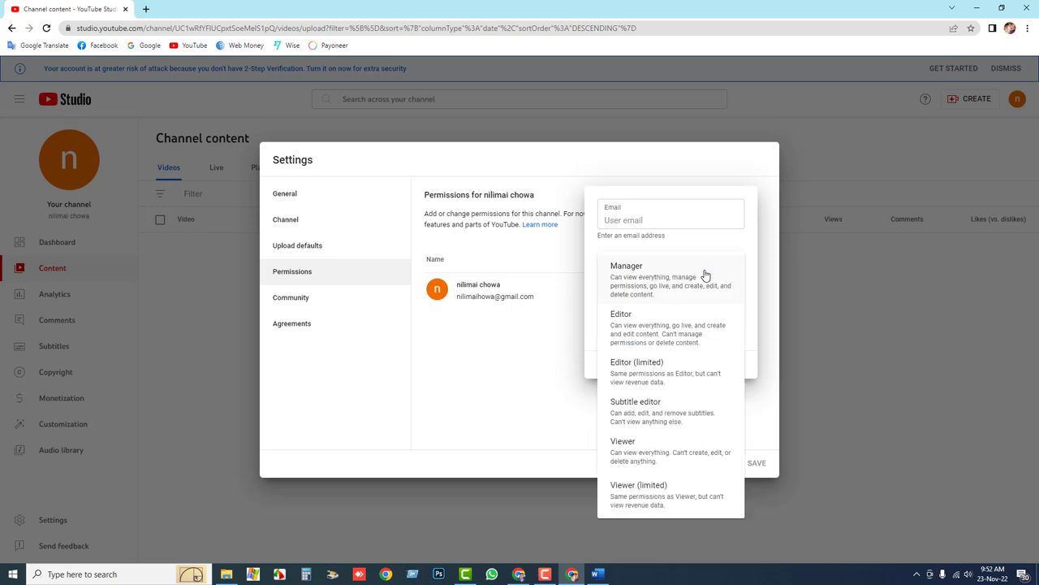
{"action": "left_click", "coordinate": [642, 416]}
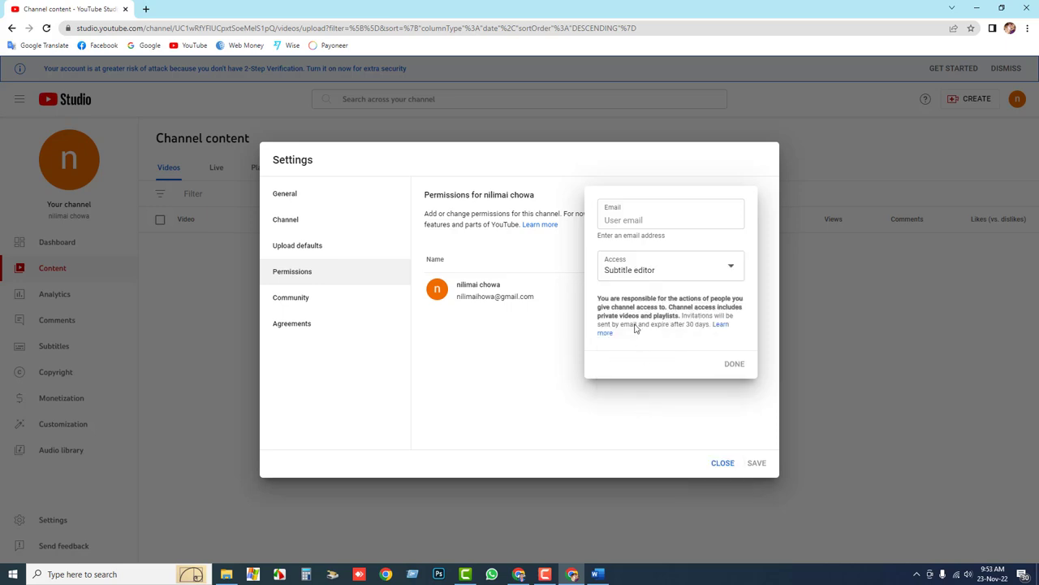
{"action": "left_click", "coordinate": [666, 271]}
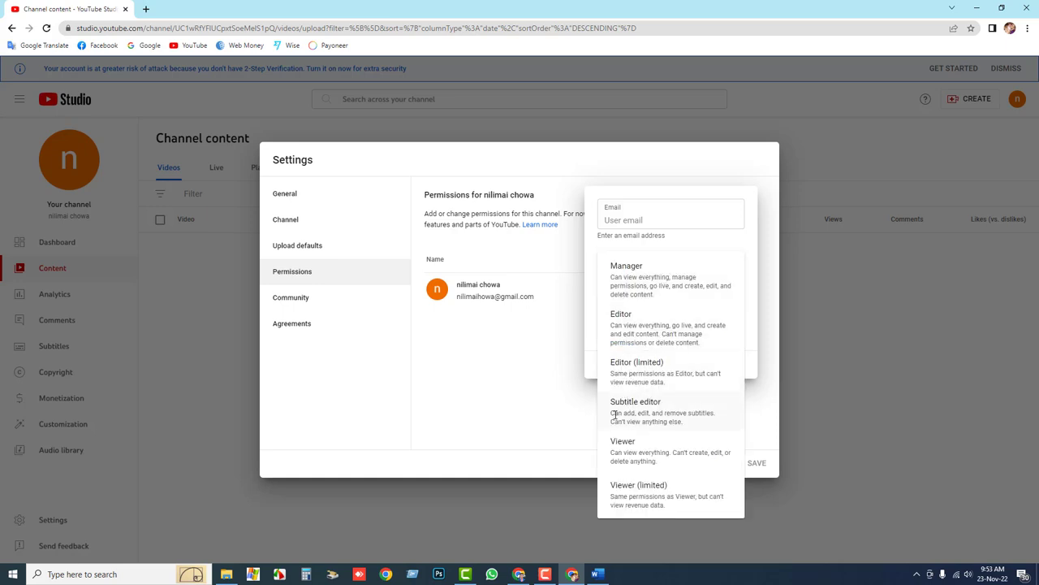
{"action": "left_click_drag", "start_coordinate": [613, 414], "coordinate": [684, 428]}
{"action": "key", "text": "ctrl+c"}
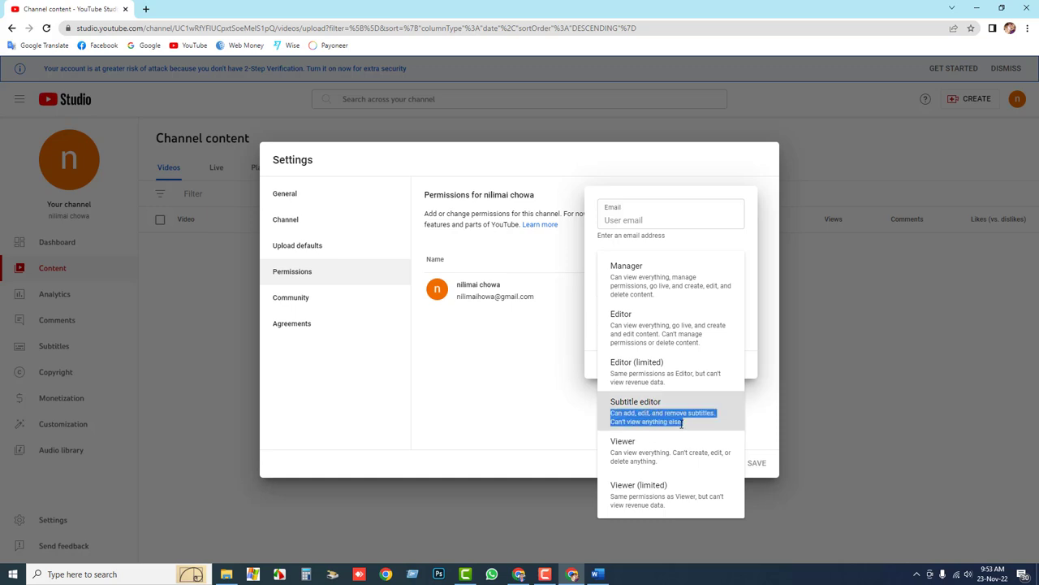
- Return to the Word document, enter "Subtitle Editor =" in item e, and paste the copied description after it
{"action": "left_click", "coordinate": [604, 575]}
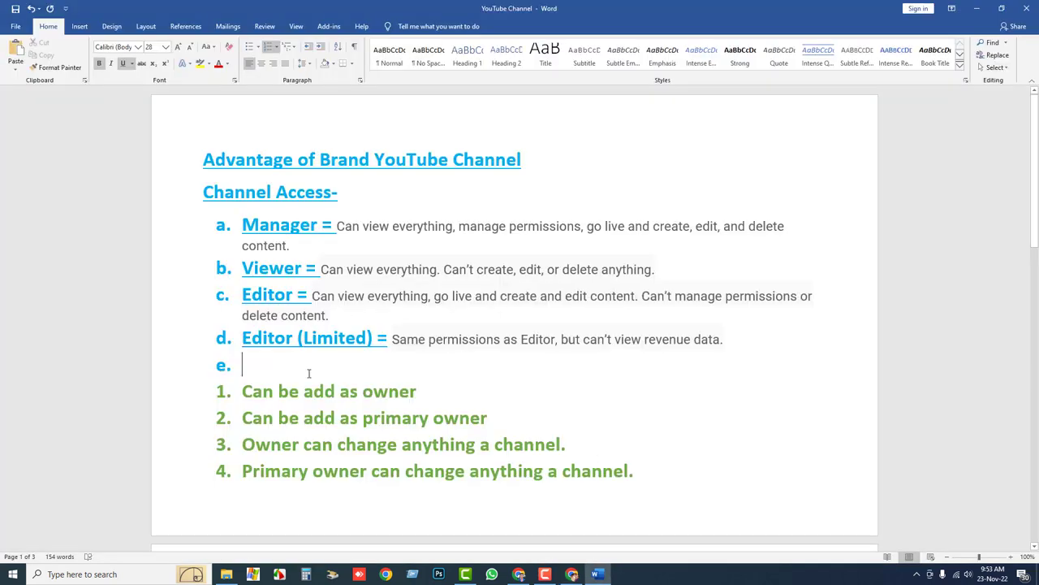
{"action": "type", "text": "Subti"}
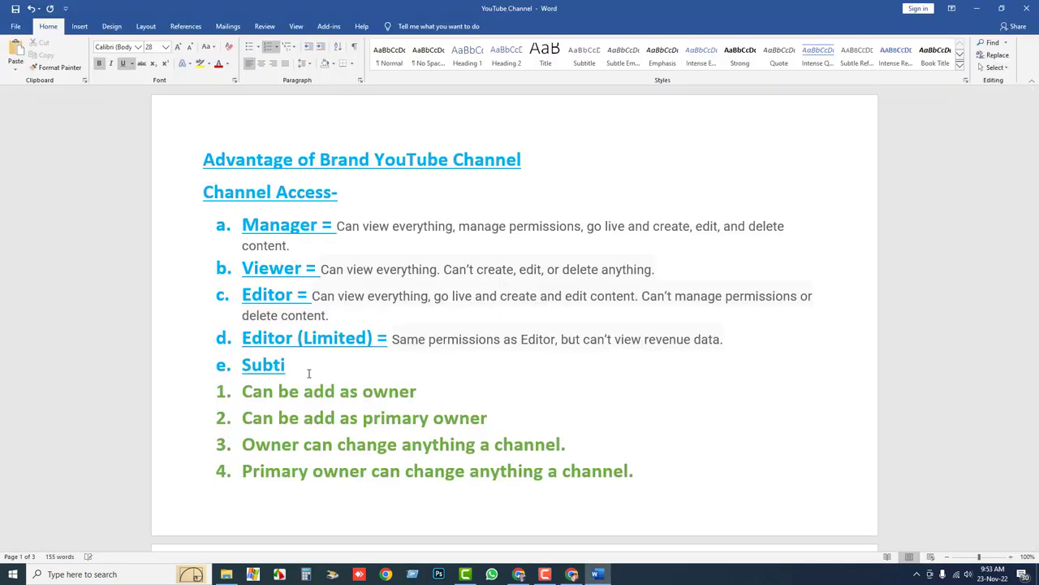
{"action": "type", "text": "tle Ed"}
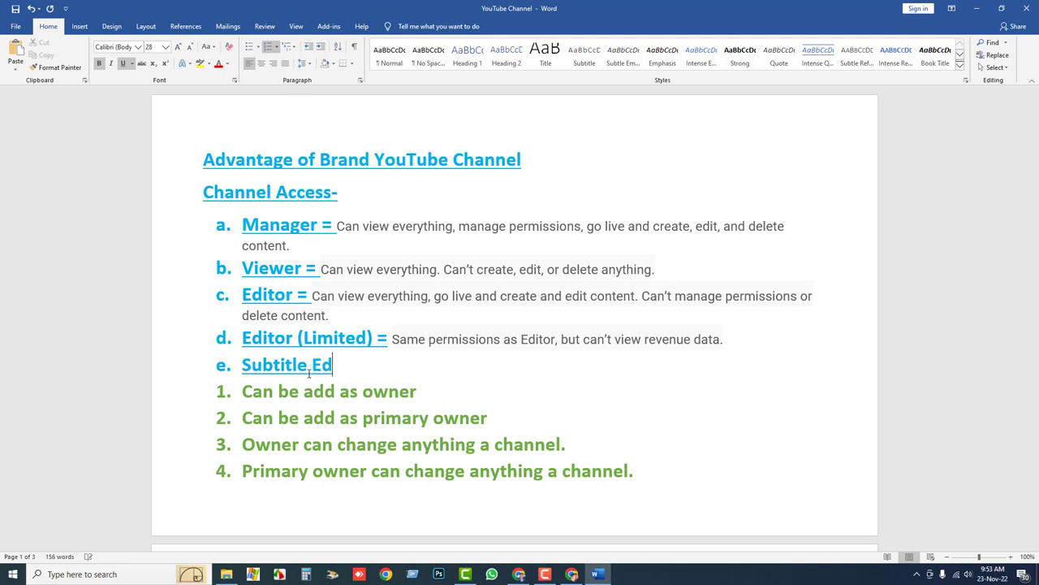
{"action": "type", "text": "itor ="}
{"action": "key", "text": "ctrl+v"}
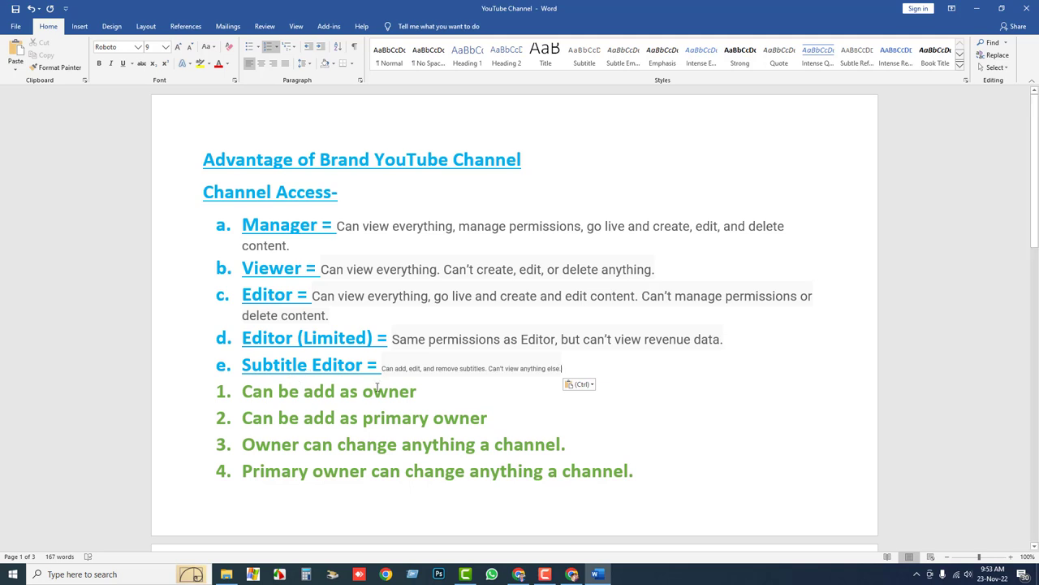
{"action": "key", "text": "ctrl"}
{"action": "key", "text": "Escape"}
- Clear the underline from the space after "Subtitle Editor =" and set its description's font size to 18
{"action": "left_click_drag", "start_coordinate": [381, 371], "coordinate": [376, 370]}
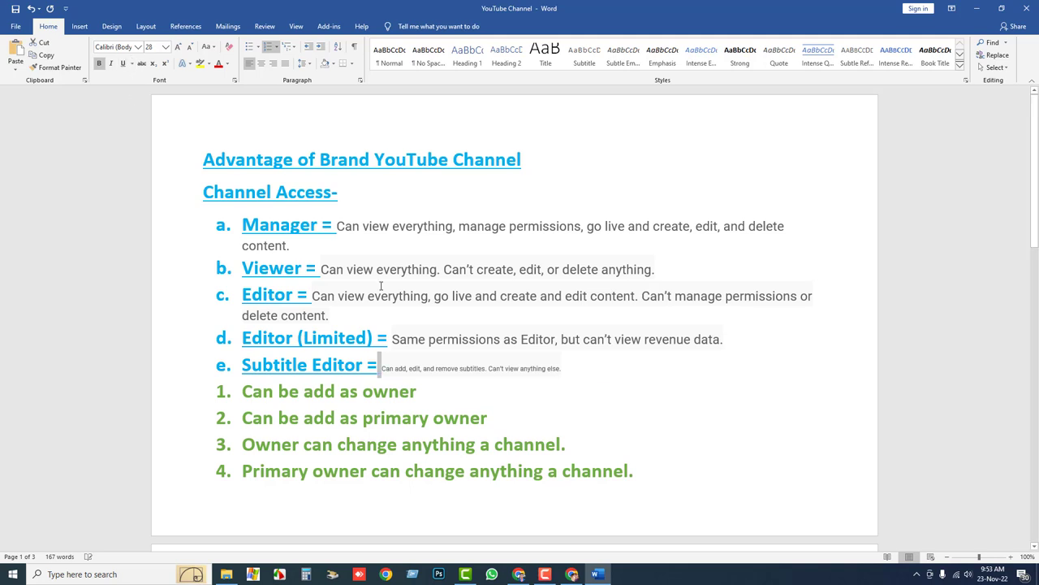
{"action": "left_click", "coordinate": [449, 369]}
{"action": "left_click_drag", "start_coordinate": [383, 368], "coordinate": [562, 367]}
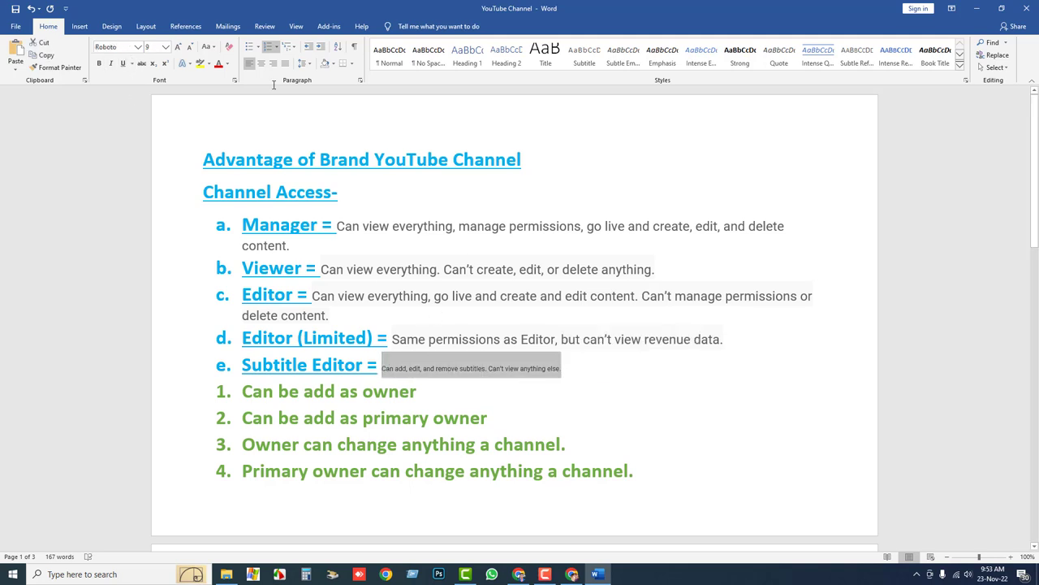
{"action": "left_click", "coordinate": [166, 46]}
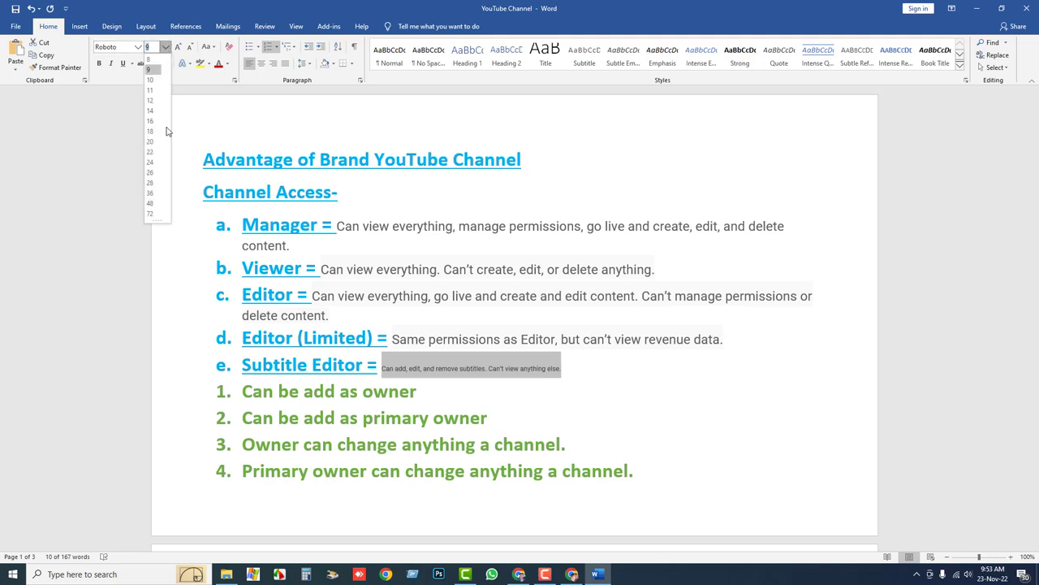
{"action": "left_click", "coordinate": [151, 132]}
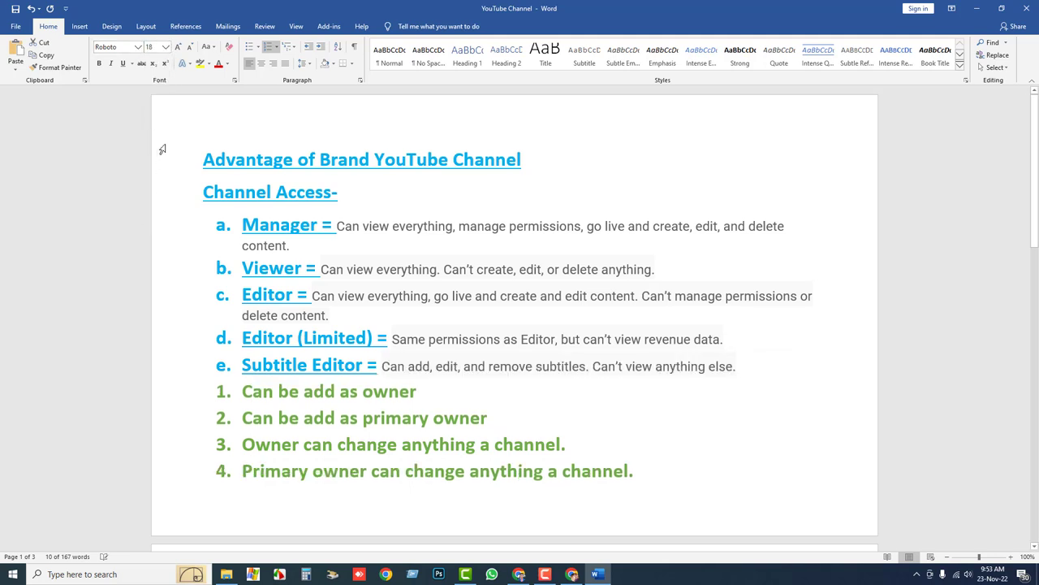
- Delete the comma after "edit" in the Subtitle Editor description and start item f below it
{"action": "left_click", "coordinate": [449, 373]}
{"action": "key", "text": "Left"}
{"action": "key", "text": "BackSpace"}
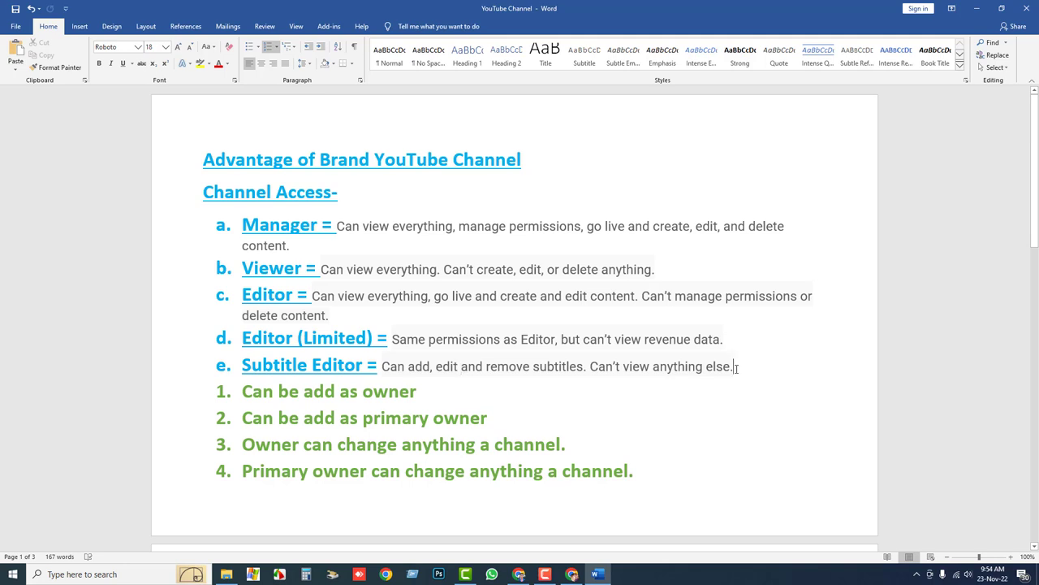
{"action": "left_click", "coordinate": [735, 366]}
{"action": "key", "text": "Return"}
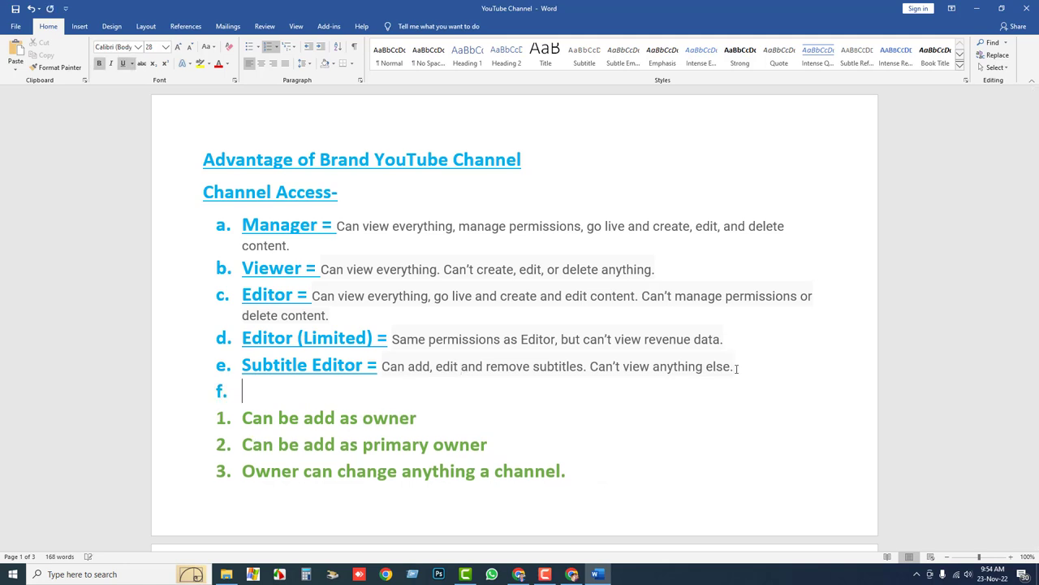
- Switch to YouTube Studio, set the access role to Viewer, and copy that role's description
{"action": "left_click", "coordinate": [578, 575]}
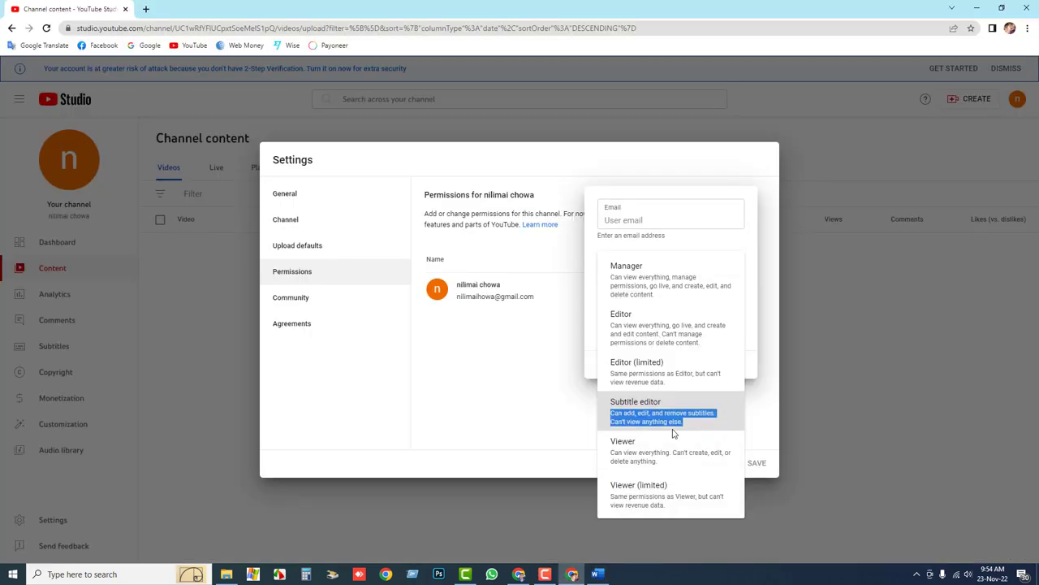
{"action": "left_click", "coordinate": [617, 445]}
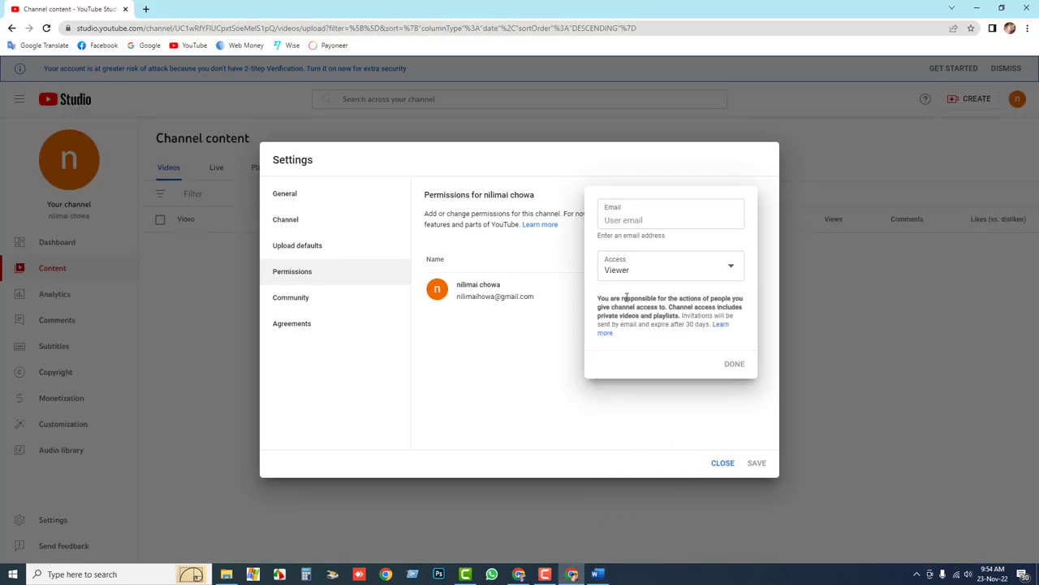
{"action": "left_click", "coordinate": [629, 272]}
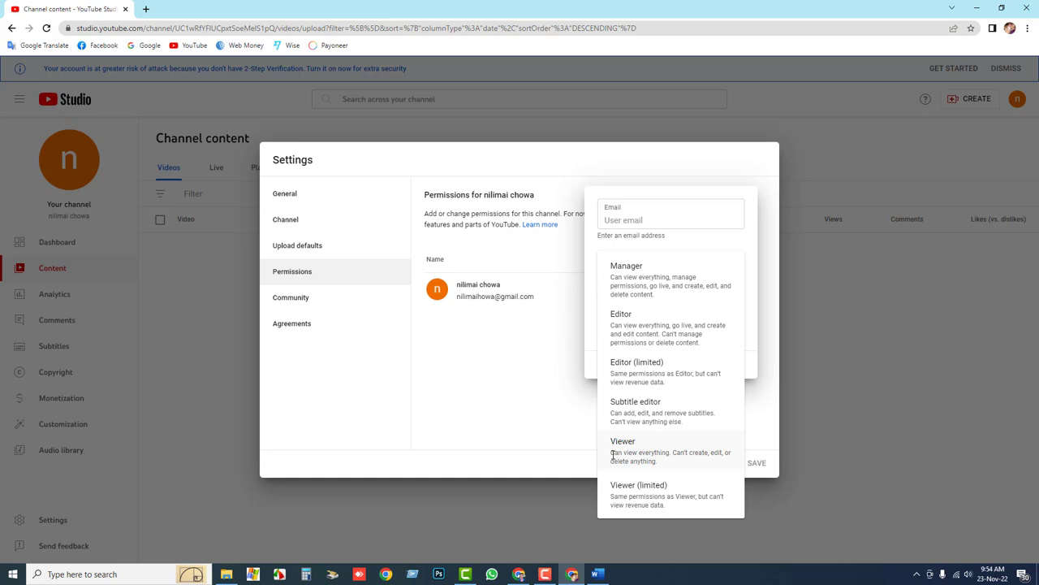
{"action": "left_click_drag", "start_coordinate": [613, 456], "coordinate": [670, 467]}
{"action": "key", "text": "ctrl+c"}
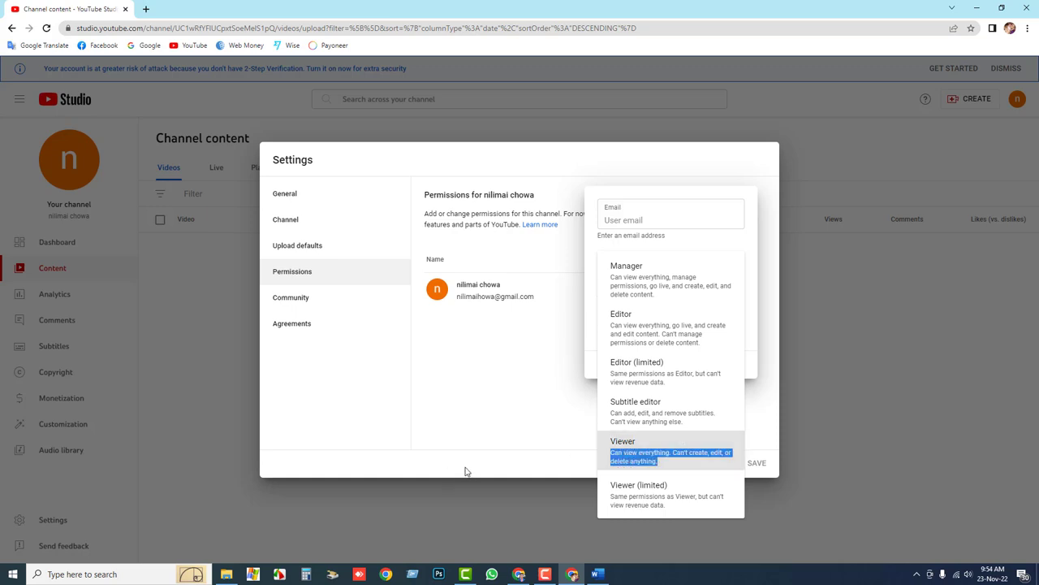
- Return to the Word document, enter "Viewer =" in item f, and paste the copied description after it
{"action": "left_click", "coordinate": [597, 574]}
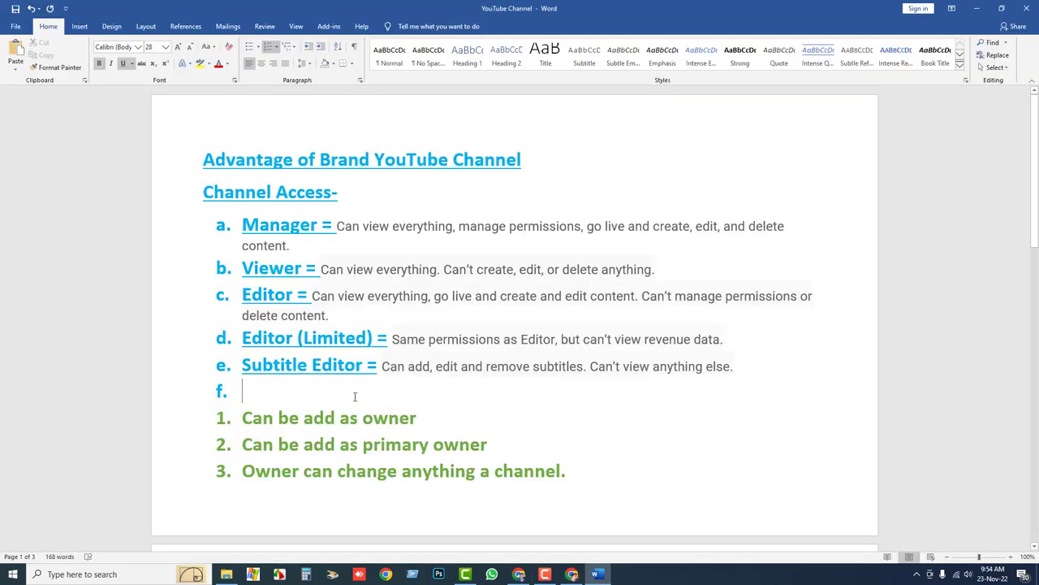
{"action": "type", "text": "Vie"}
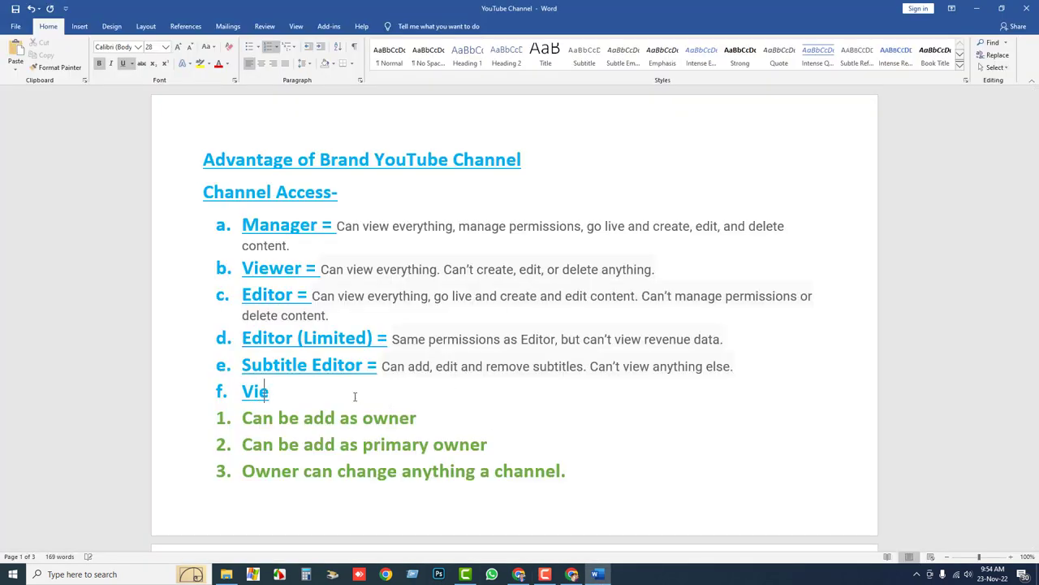
{"action": "type", "text": "wer "}
{"action": "type", "text": "="}
{"action": "key", "text": "BackSpace"}
{"action": "type", "text": "="}
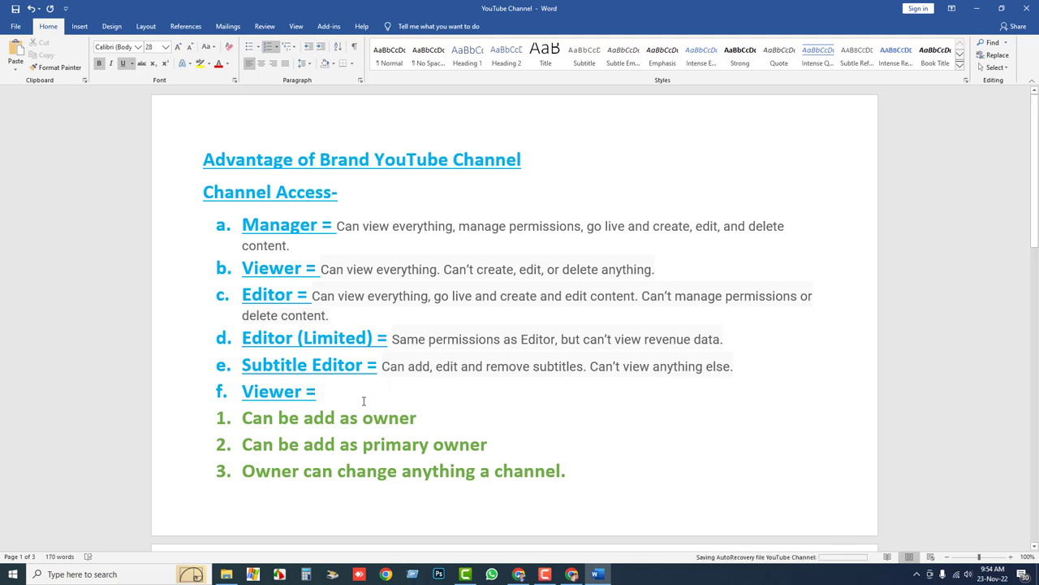
{"action": "key", "text": "ctrl+v"}
- Clear the underline from the space after "Viewer =" in item f and set its description's font size to 18
{"action": "left_click_drag", "start_coordinate": [321, 395], "coordinate": [316, 394]}
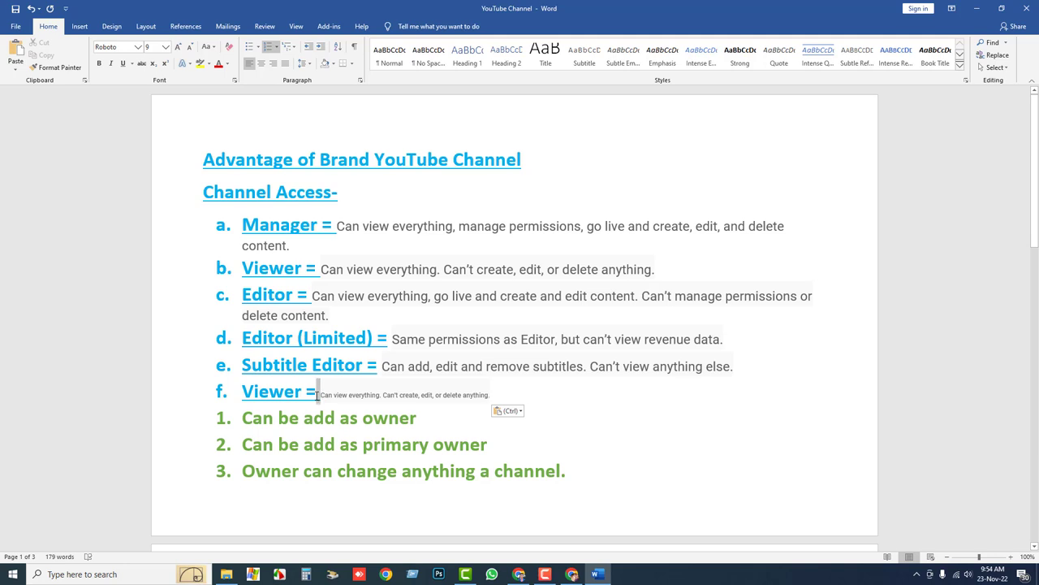
{"action": "left_click", "coordinate": [124, 65]}
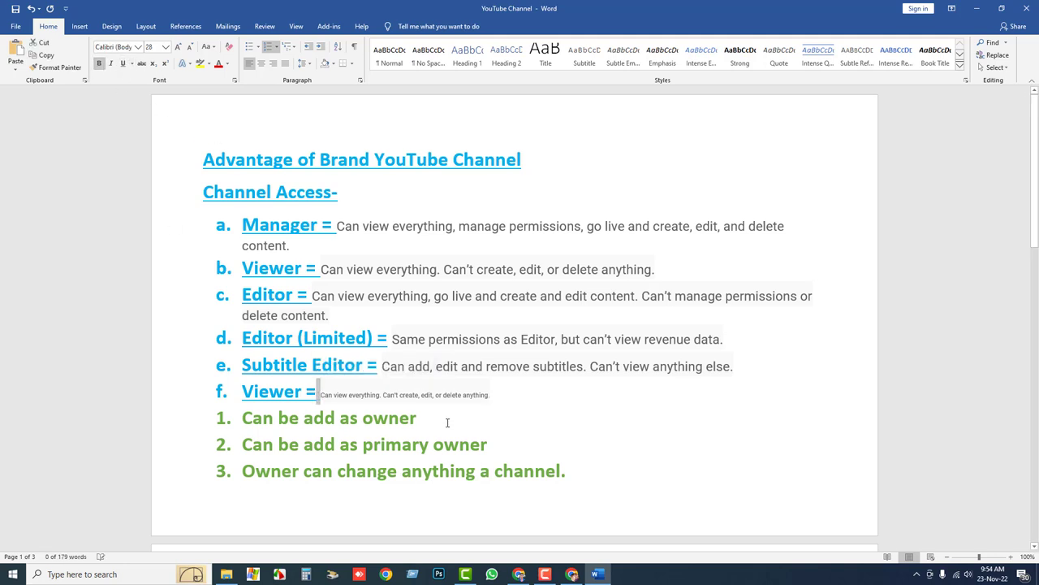
{"action": "left_click", "coordinate": [322, 395]}
{"action": "left_click_drag", "start_coordinate": [333, 396], "coordinate": [490, 398]}
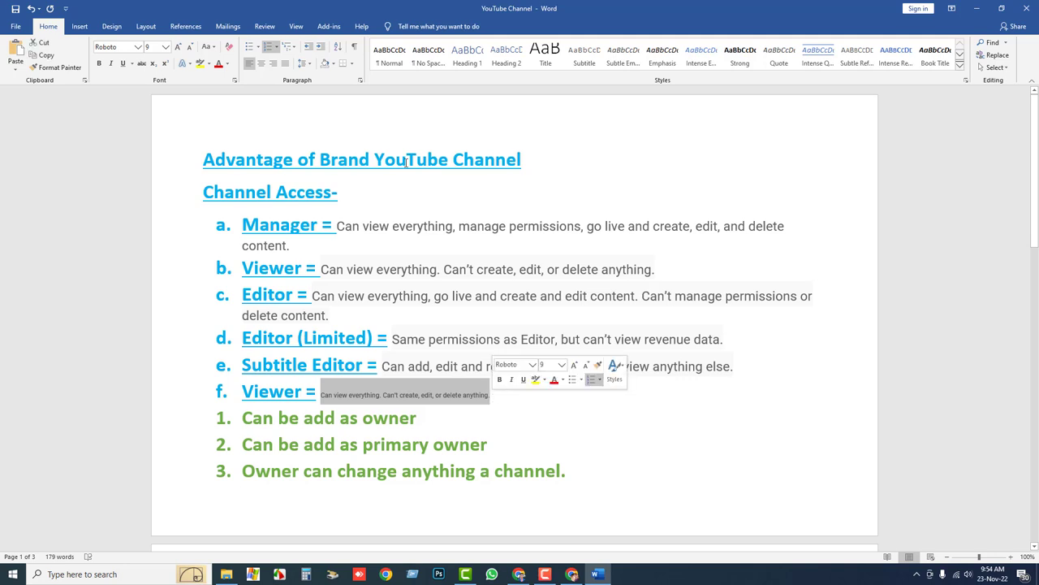
{"action": "left_click", "coordinate": [166, 46]}
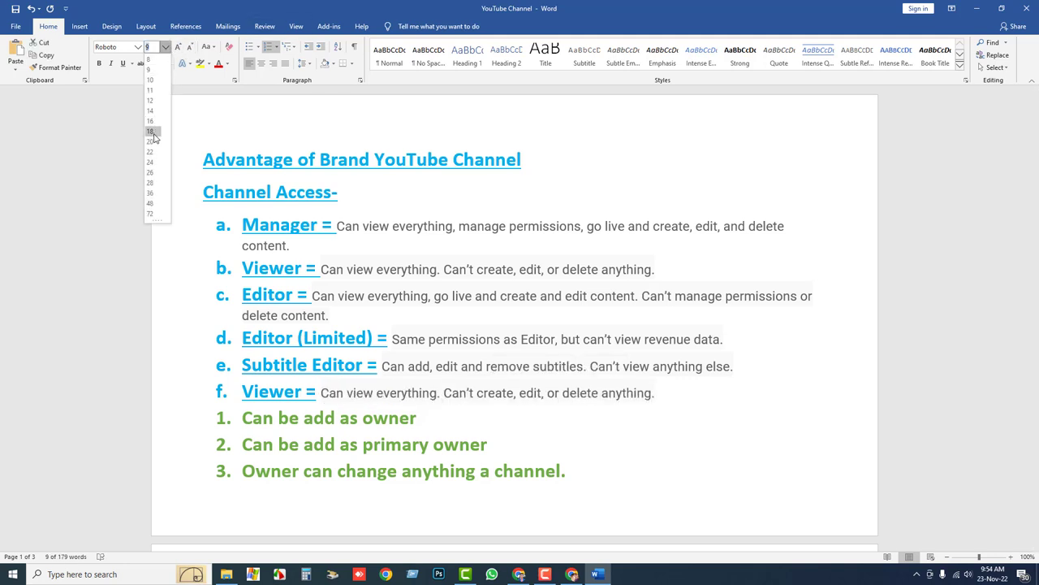
{"action": "left_click", "coordinate": [153, 132]}
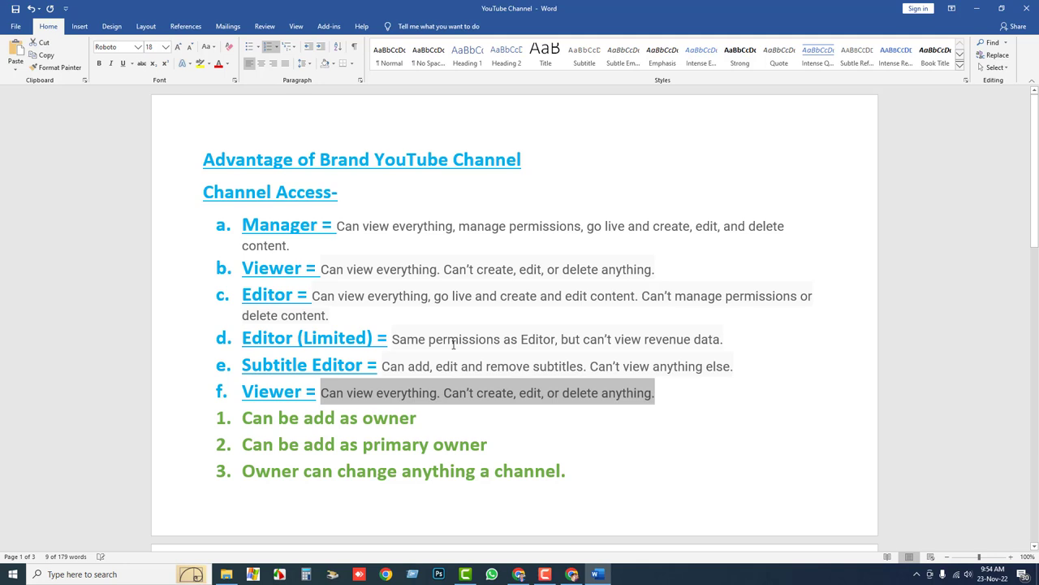
- Delete the comma after "edit" in item f's Viewer description and start item g below it
{"action": "left_click", "coordinate": [430, 396]}
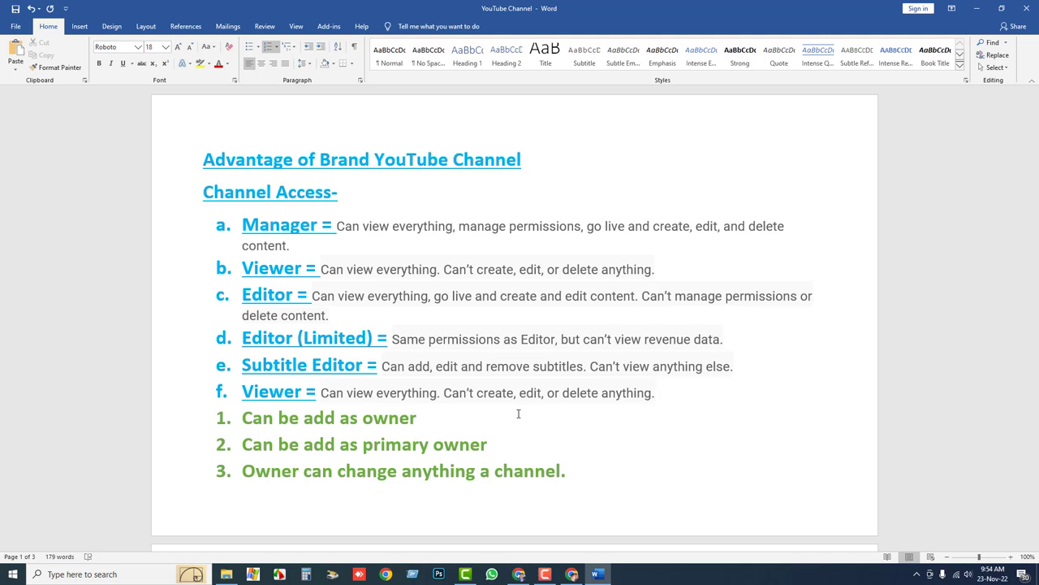
{"action": "left_click", "coordinate": [545, 395]}
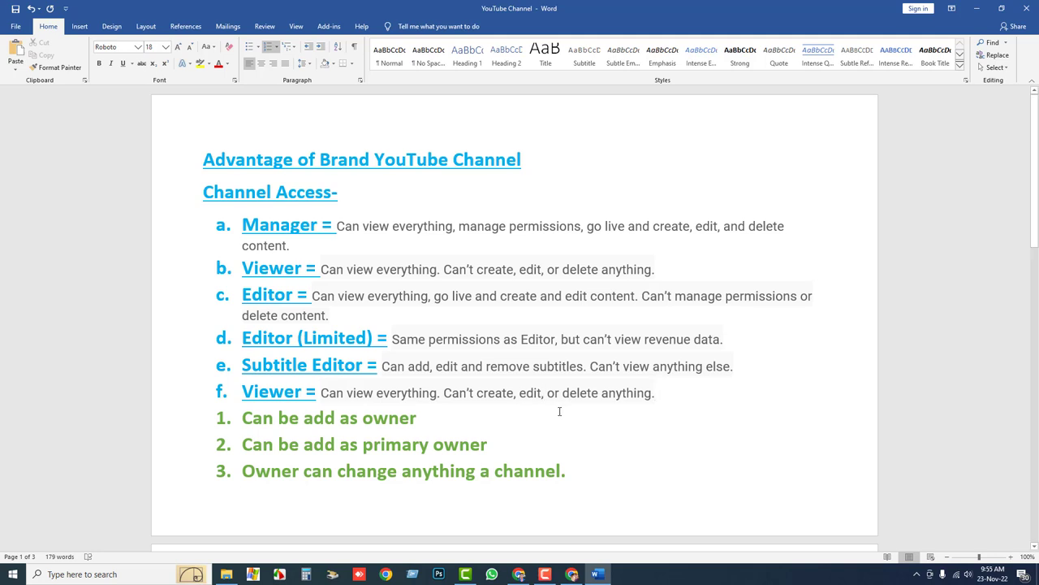
{"action": "key", "text": "BackSpace"}
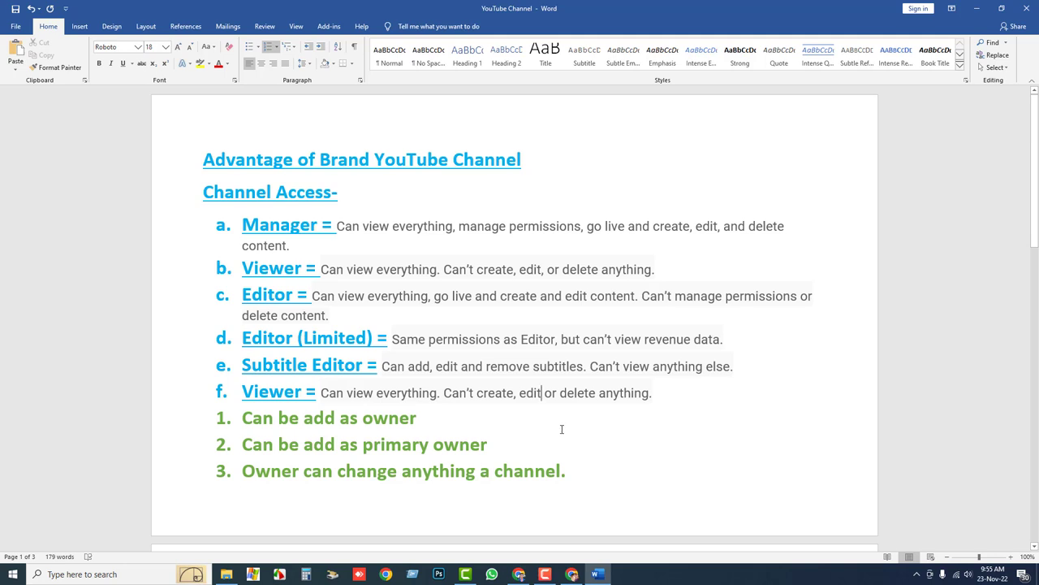
{"action": "key", "text": "Return"}
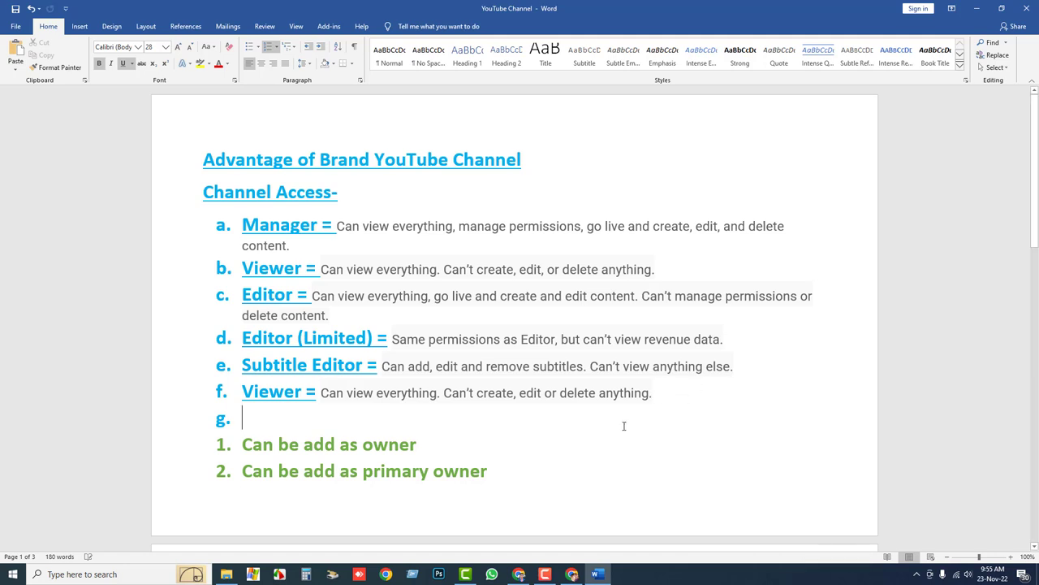
- Switch to YouTube Studio, set the access role to Viewer (limited), and copy that role's description
{"action": "left_click", "coordinate": [576, 575]}
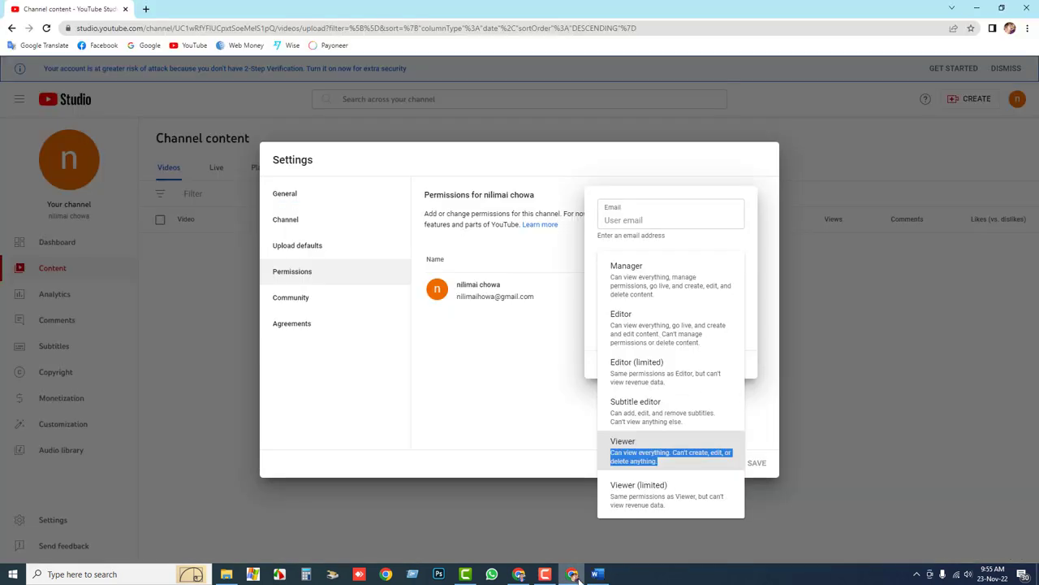
{"action": "left_click", "coordinate": [614, 499]}
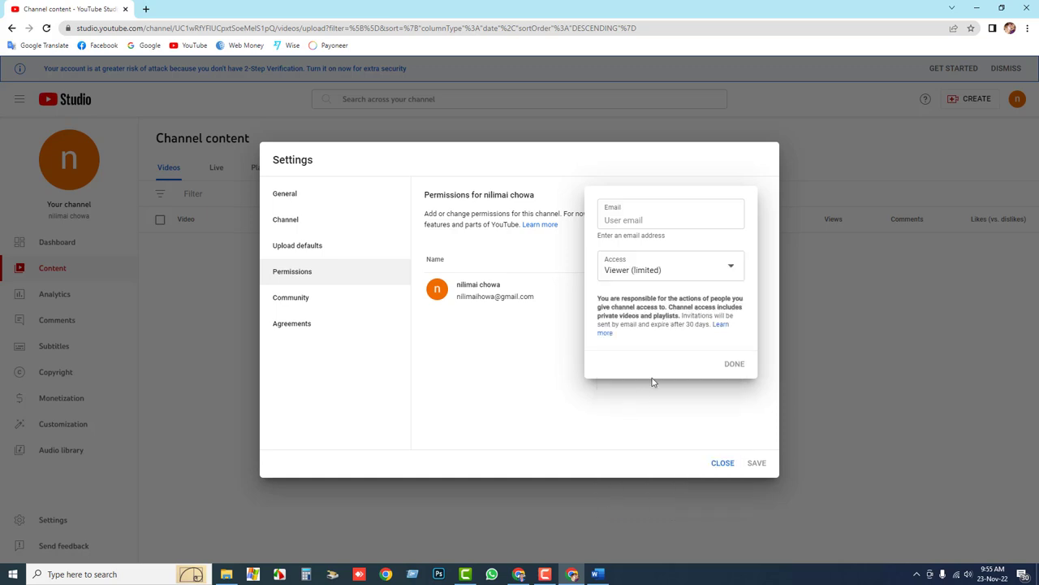
{"action": "left_click", "coordinate": [661, 268]}
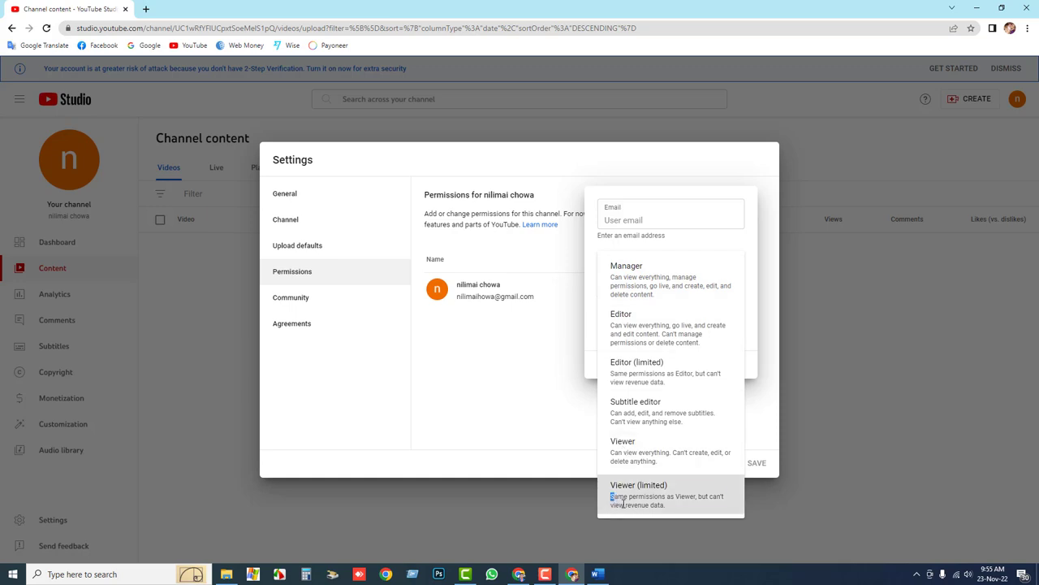
{"action": "left_click_drag", "start_coordinate": [610, 496], "coordinate": [682, 513]}
{"action": "key", "text": "ctrl+c"}
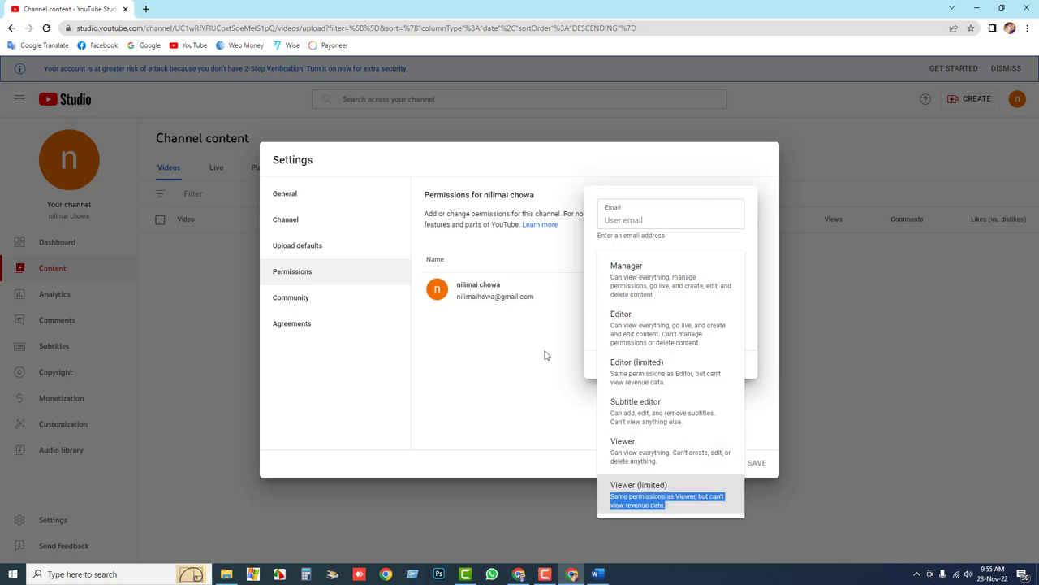
- Return to the Word document, enter "Viewer (Limited) =" in item g, and paste the copied role description after it
{"action": "left_click", "coordinate": [523, 432]}
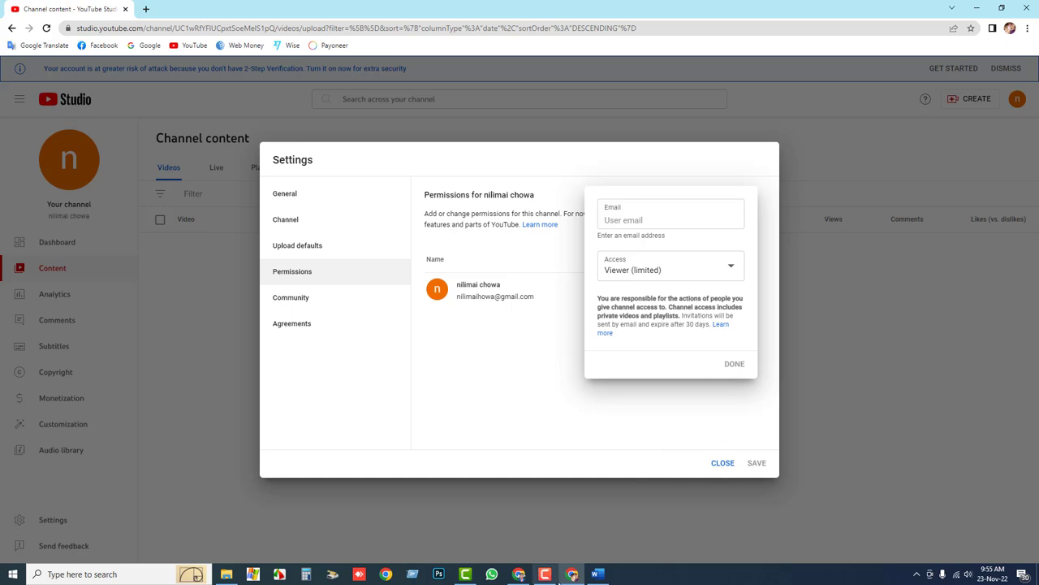
{"action": "left_click", "coordinate": [596, 574]}
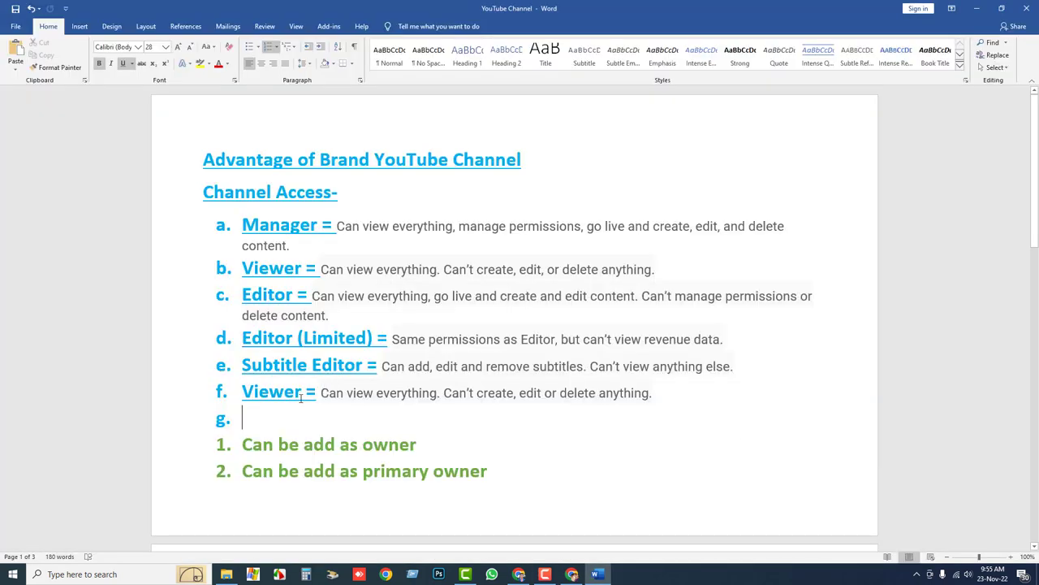
{"action": "type", "text": "Viw"}
{"action": "key", "text": "BackSpace"}
{"action": "type", "text": "e"}
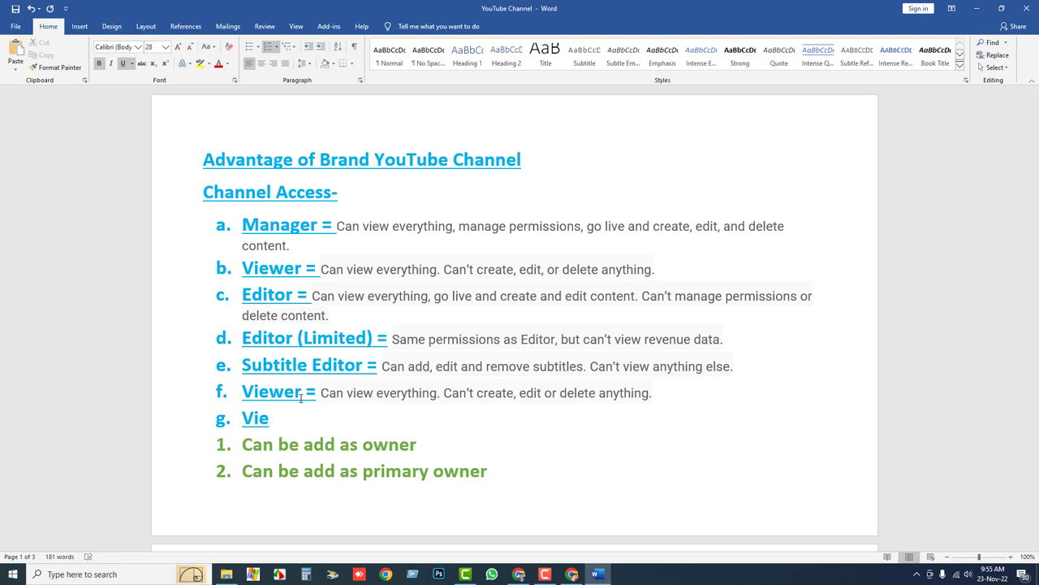
{"action": "type", "text": "wer (Limi"}
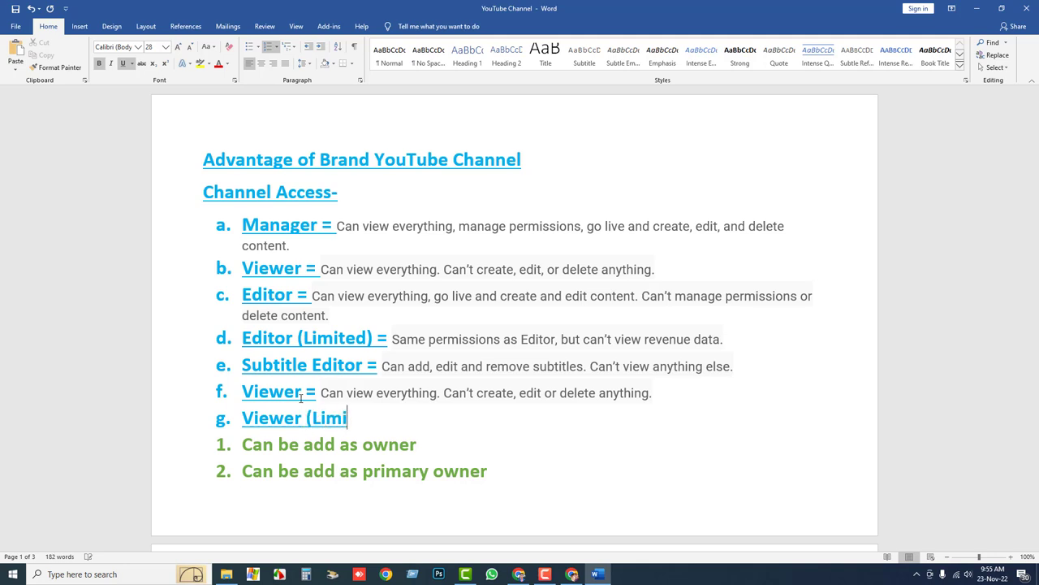
{"action": "type", "text": "ted) ="}
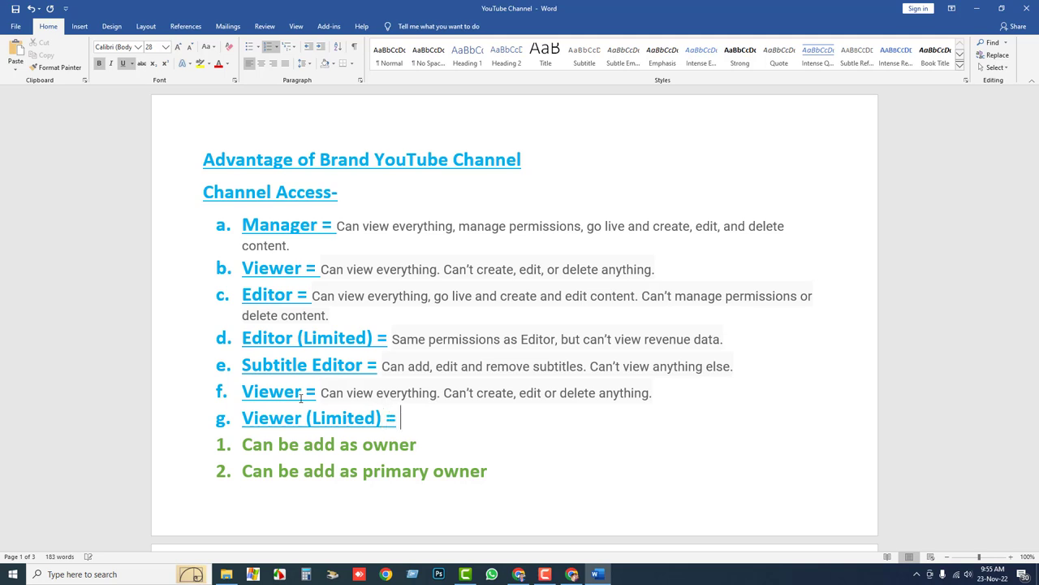
{"action": "key", "text": "ctrl+v"}
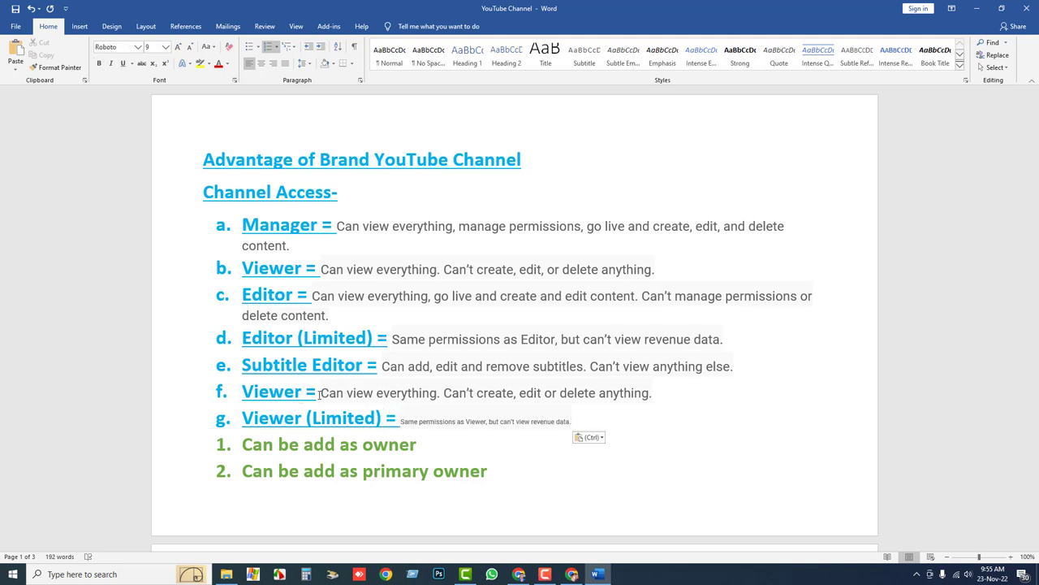
- Set item g's description to font size 18 and clear the underline from the space after "Viewer (Limited) ="
{"action": "left_click_drag", "start_coordinate": [400, 422], "coordinate": [571, 422]}
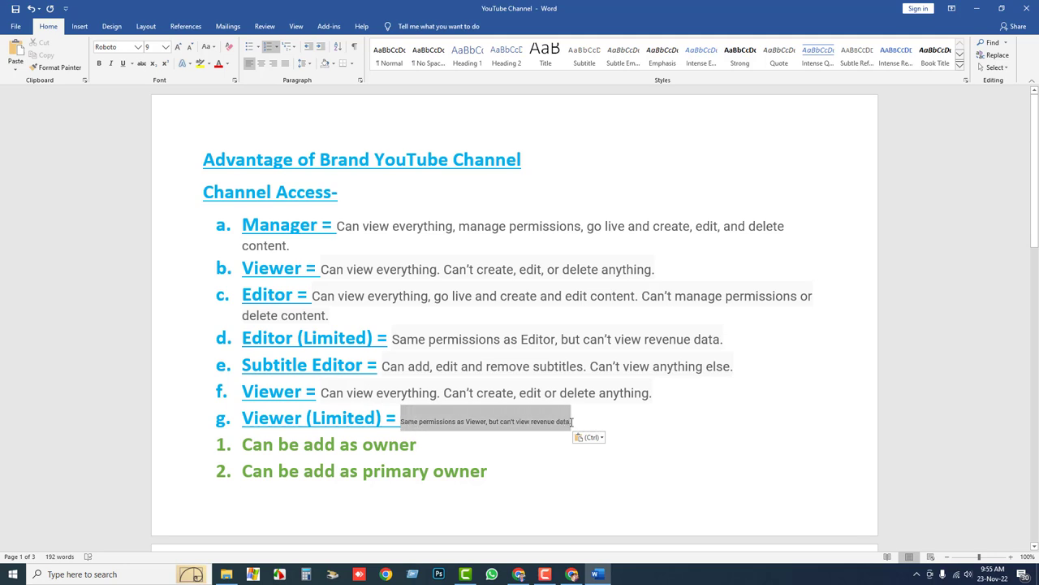
{"action": "left_click", "coordinate": [165, 47]}
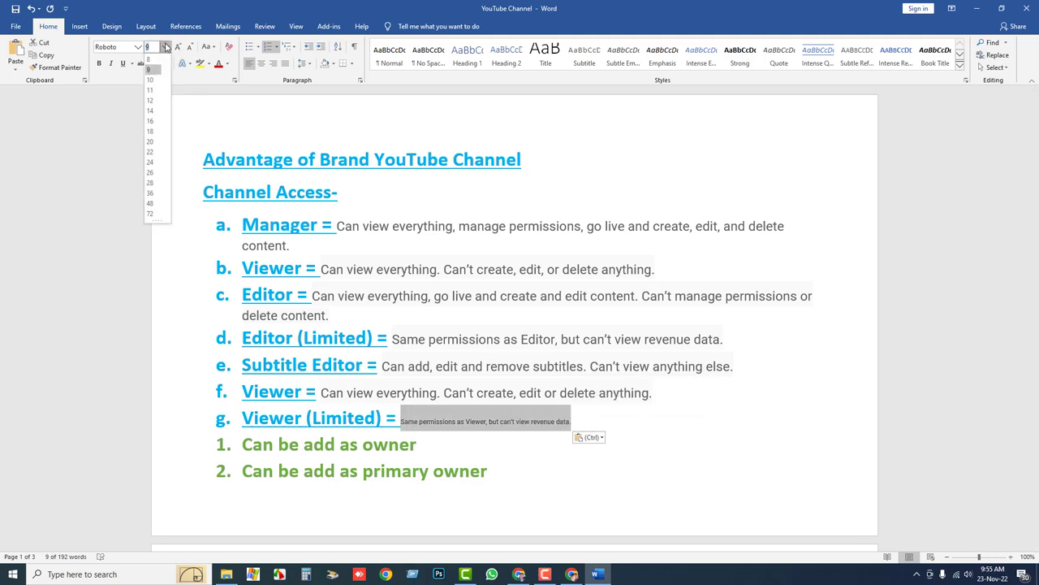
{"action": "left_click", "coordinate": [149, 131]}
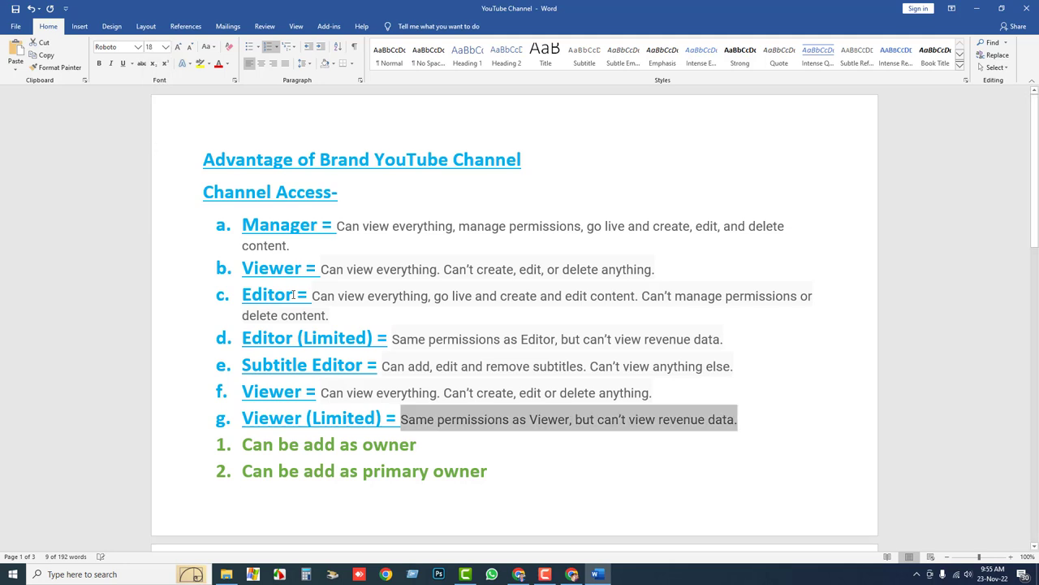
{"action": "left_click", "coordinate": [401, 418]}
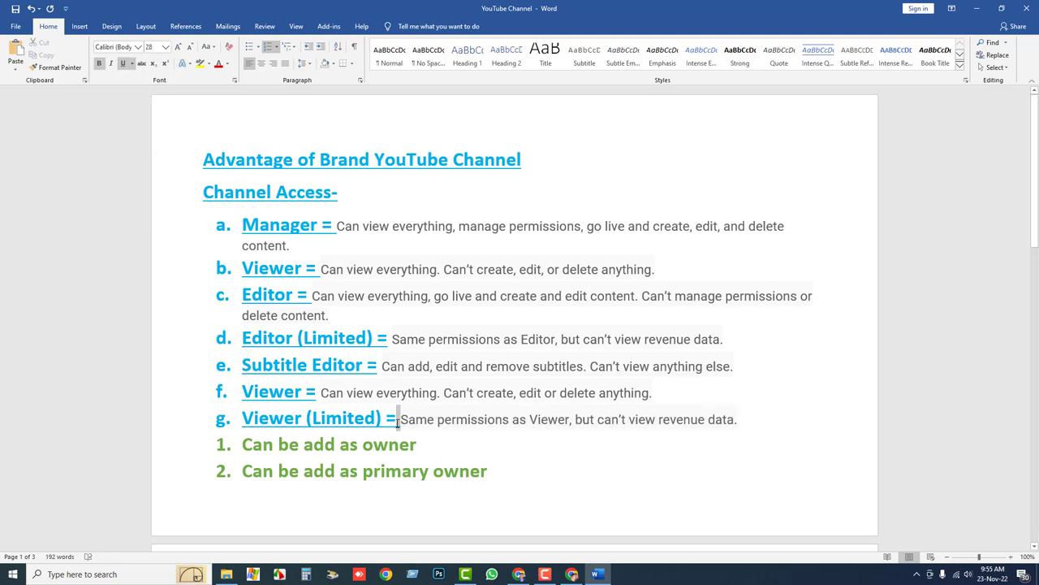
{"action": "left_click_drag", "start_coordinate": [400, 418], "coordinate": [397, 418]}
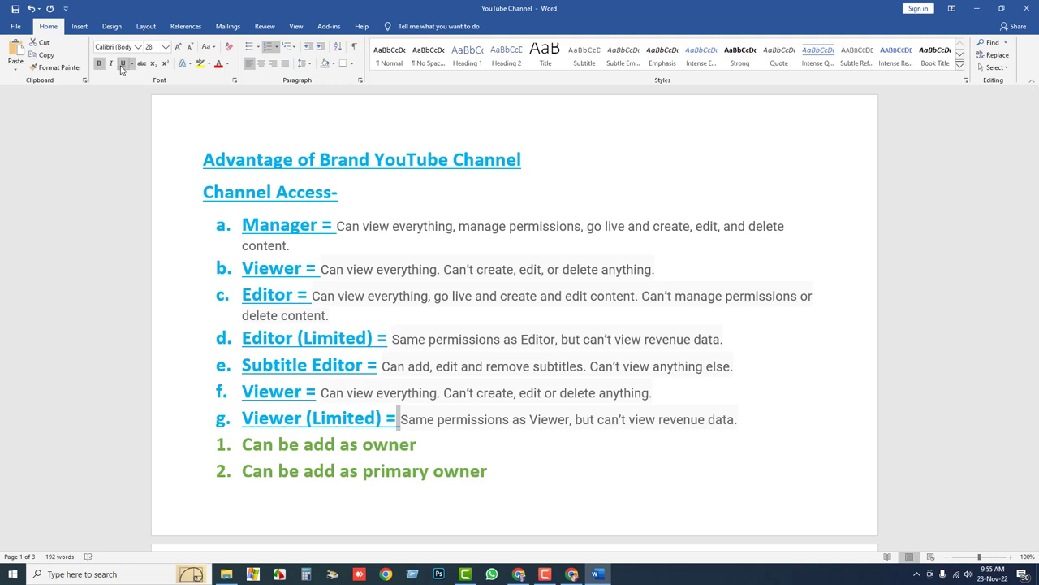
{"action": "left_click", "coordinate": [434, 418]}
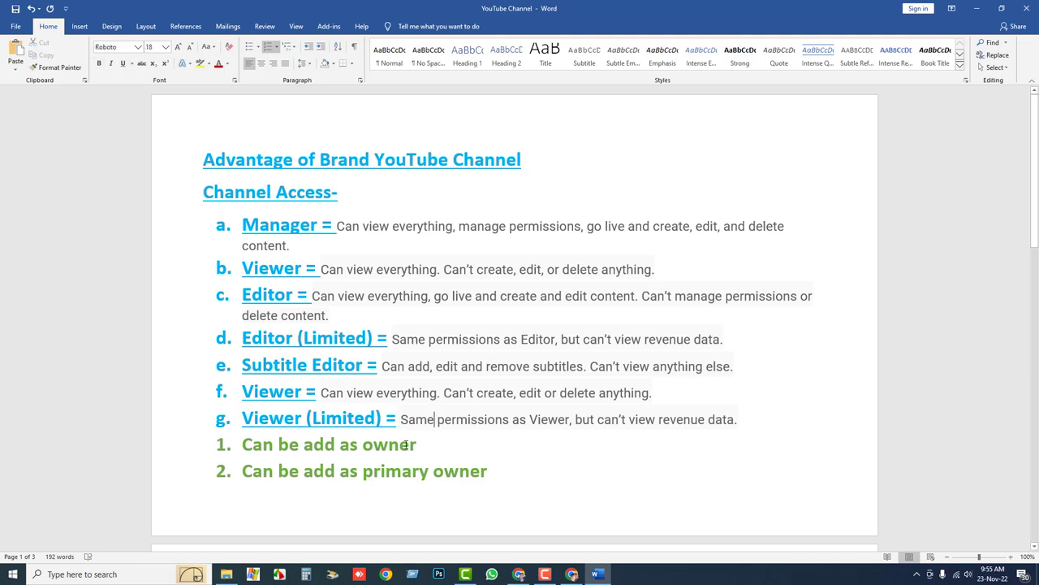
- End the lettered list after item g with a blank unlisted line before the green numbered list
{"action": "scroll", "coordinate": [382, 393], "scroll_direction": "down", "scroll_amount": 2}
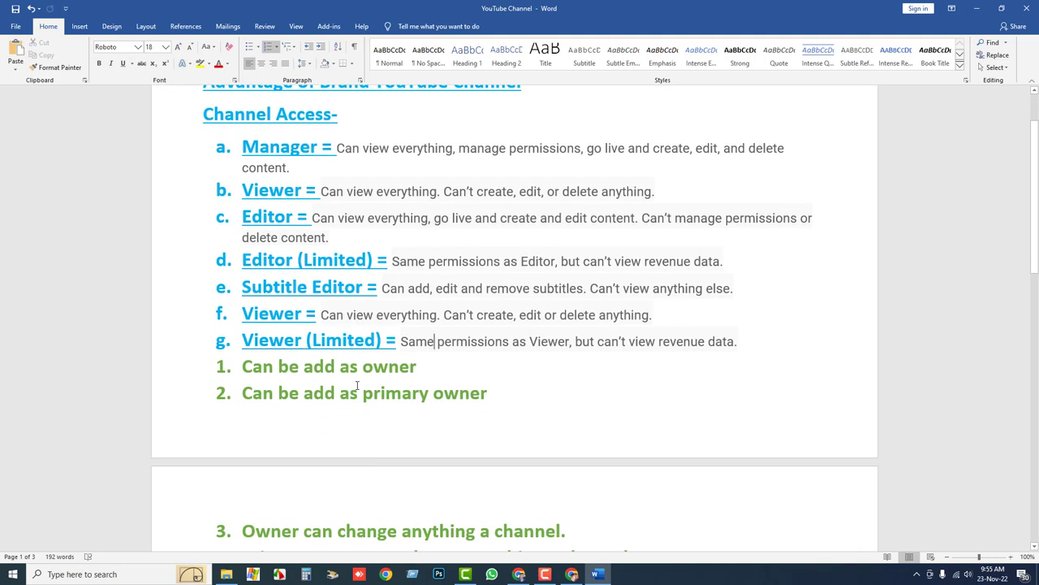
{"action": "left_click", "coordinate": [743, 353]}
{"action": "key", "text": "Return"}
{"action": "key", "text": "Return"}
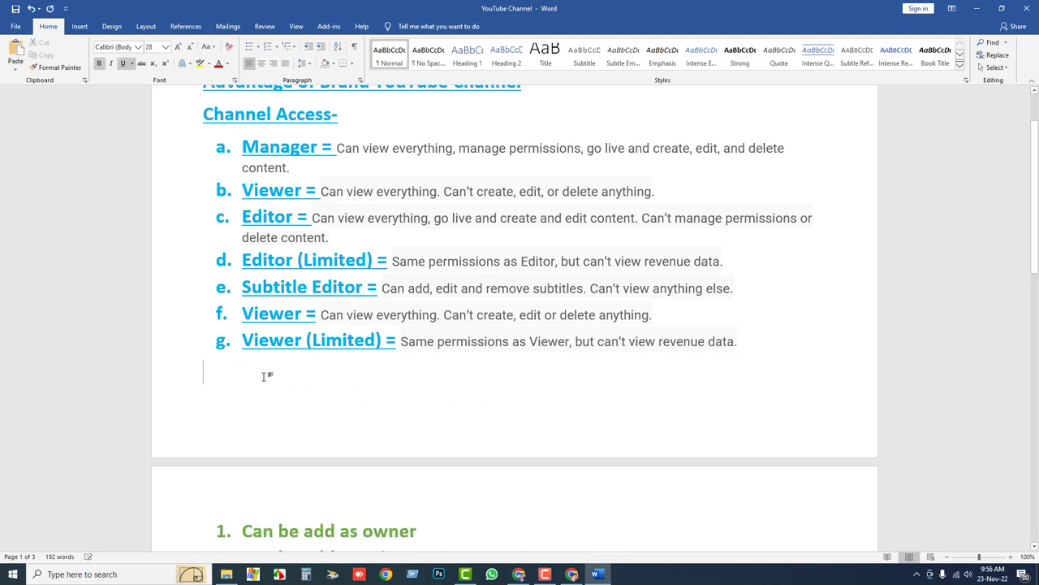
{"action": "scroll", "coordinate": [287, 418], "scroll_direction": "down", "scroll_amount": 2}
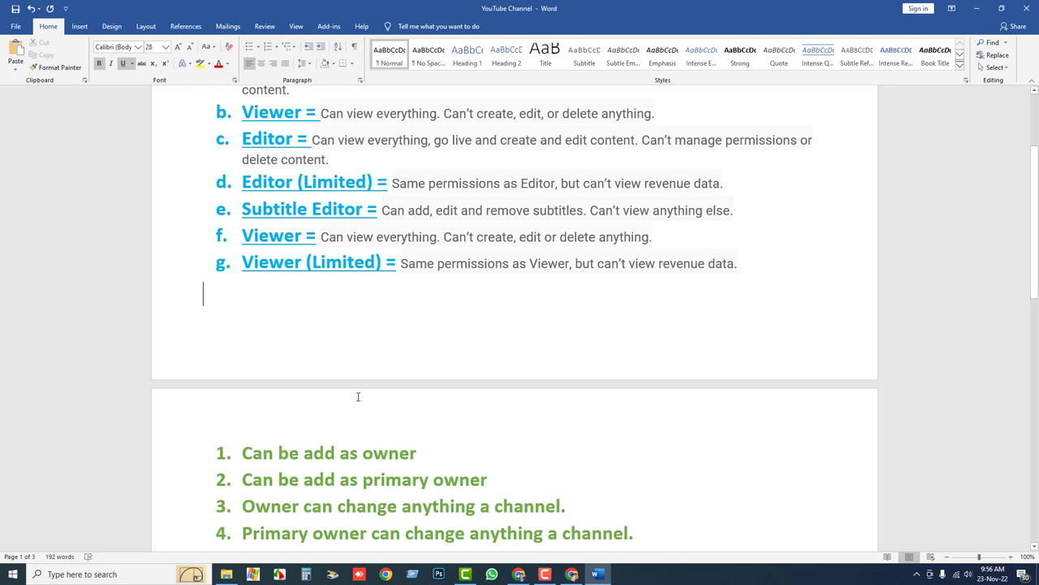
{"action": "scroll", "coordinate": [409, 387], "scroll_direction": "up", "scroll_amount": 4}
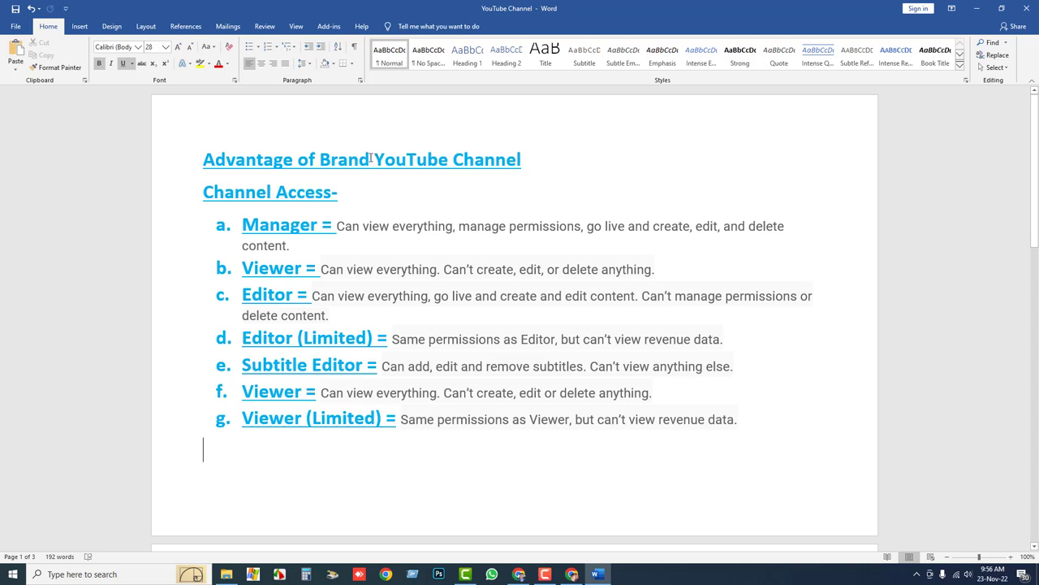
- Replace "Brand" in the document's first heading with "Personal/Defult"
{"action": "left_click_drag", "start_coordinate": [371, 158], "coordinate": [319, 158]}
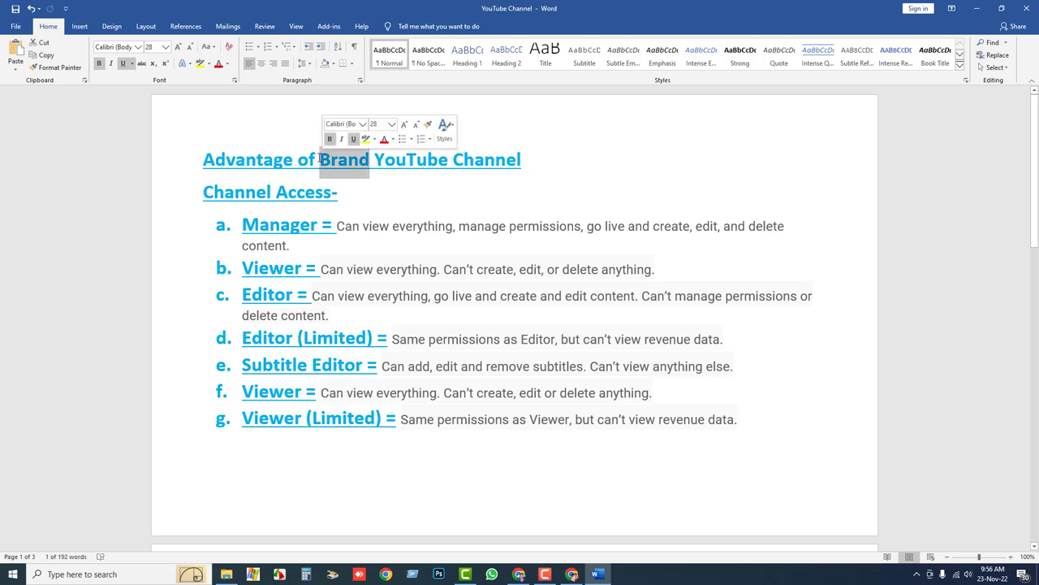
{"action": "type", "text": "Persona"}
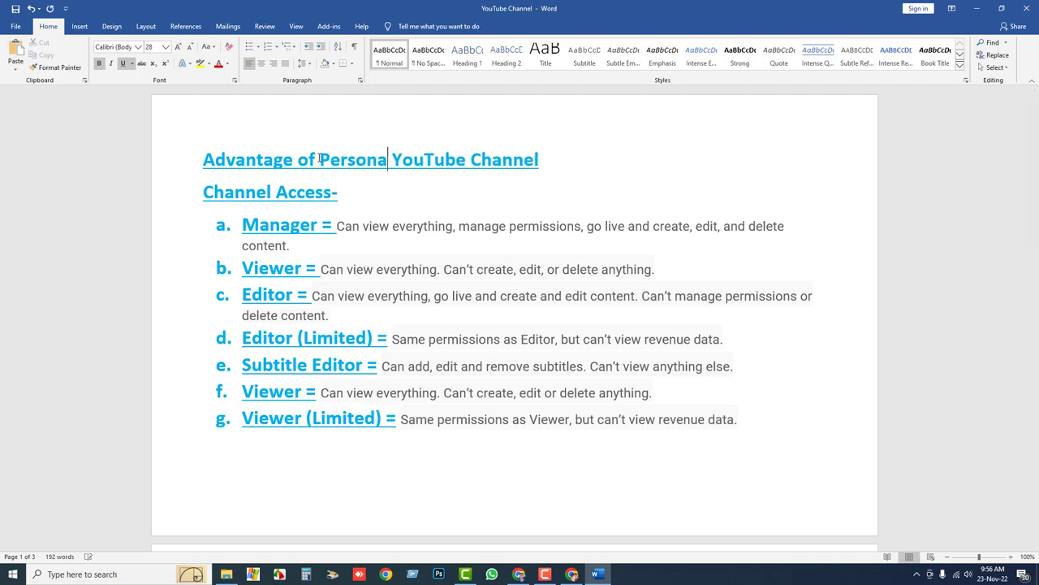
{"action": "type", "text": ";"}
{"action": "key", "text": "BackSpace"}
{"action": "type", "text": "l"}
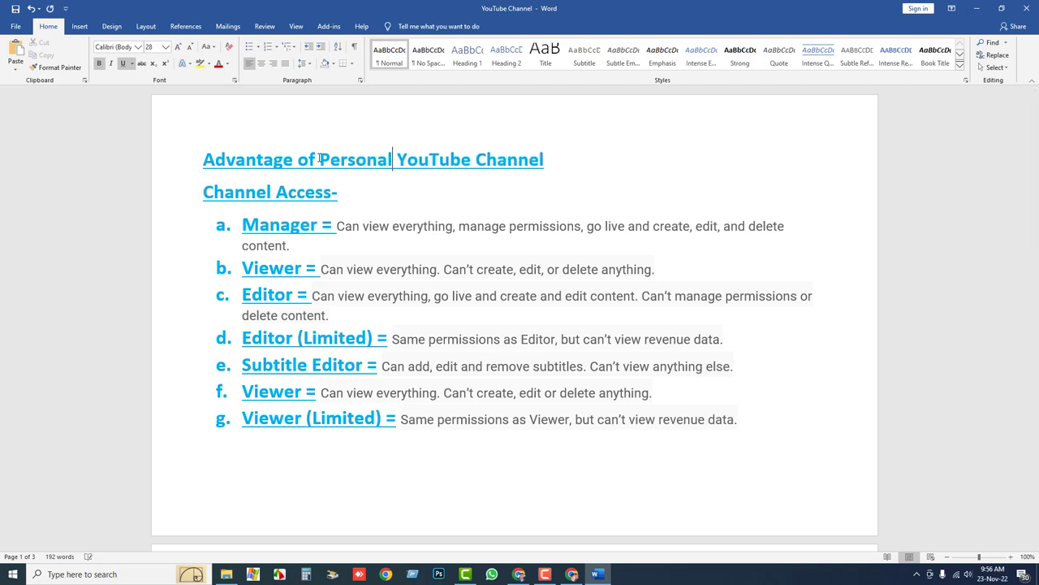
{"action": "left_click", "coordinate": [354, 199]}
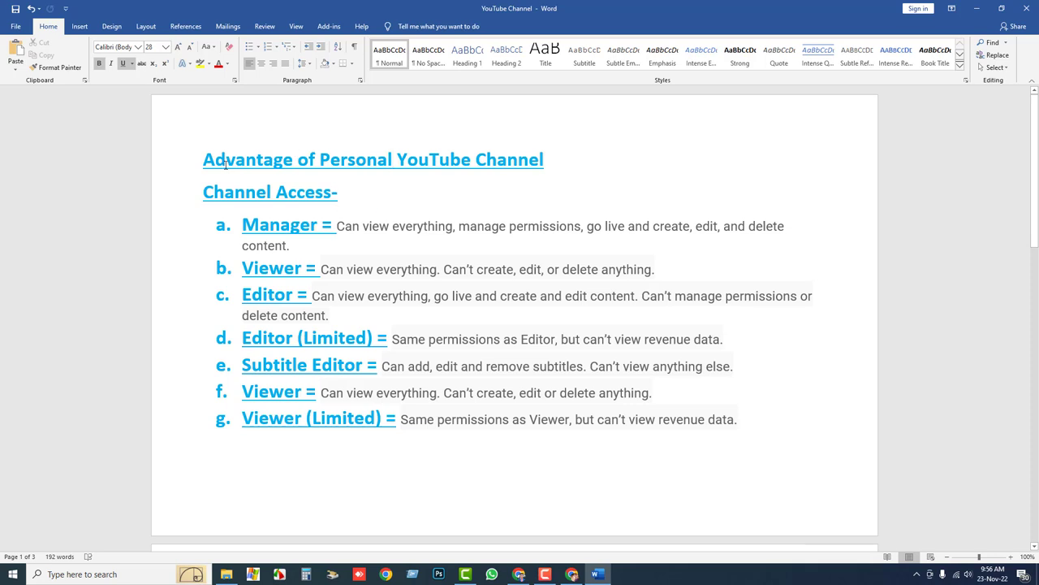
{"action": "left_click", "coordinate": [392, 159]}
{"action": "type", "text": "/Defult"}
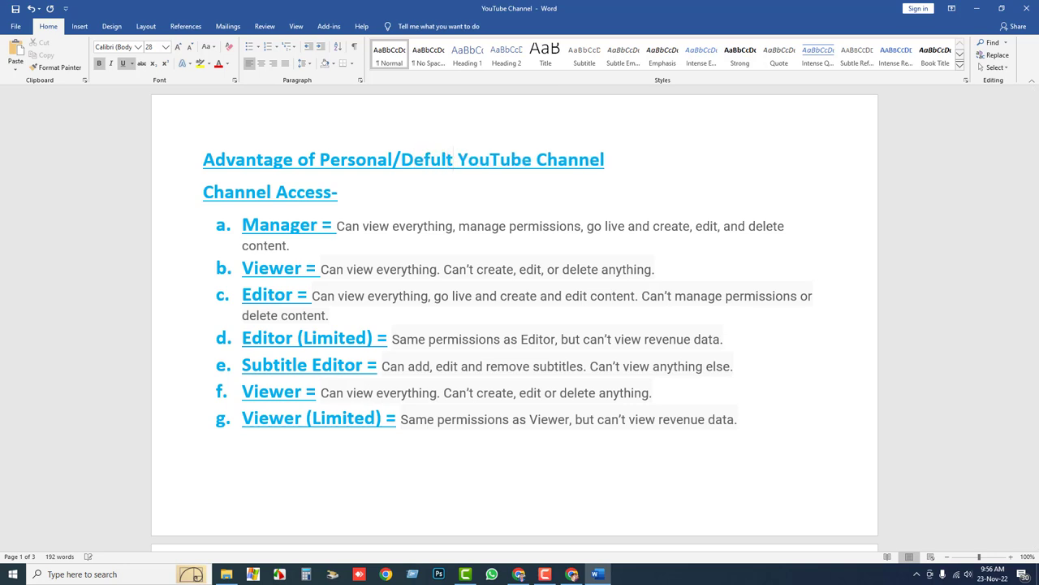
{"action": "left_click", "coordinate": [425, 195]}
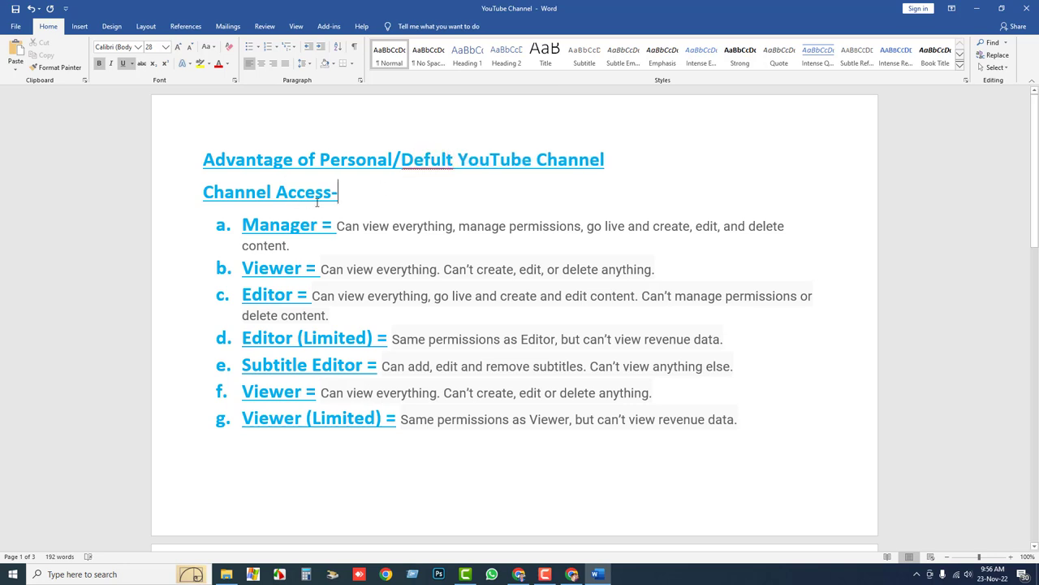
- Delete "Channel" from the "Channel Access-" heading and correct "Defult" to "Default" in the title using the spelling suggestion
{"action": "left_click", "coordinate": [269, 200]}
{"action": "left_click_drag", "start_coordinate": [272, 193], "coordinate": [208, 191]}
{"action": "key", "text": "Delete"}
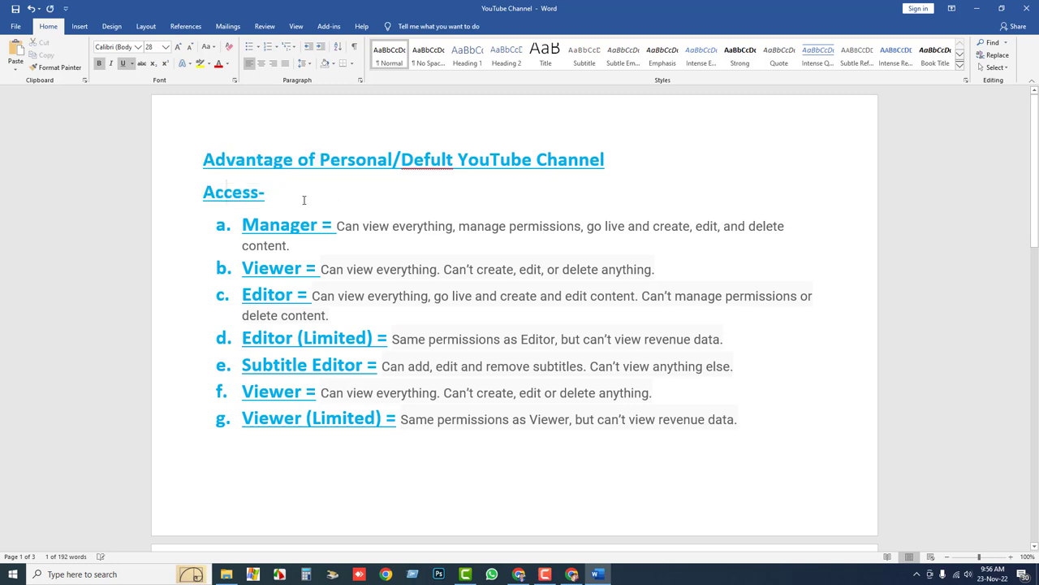
{"action": "left_click", "coordinate": [286, 203]}
{"action": "right_click", "coordinate": [430, 162]}
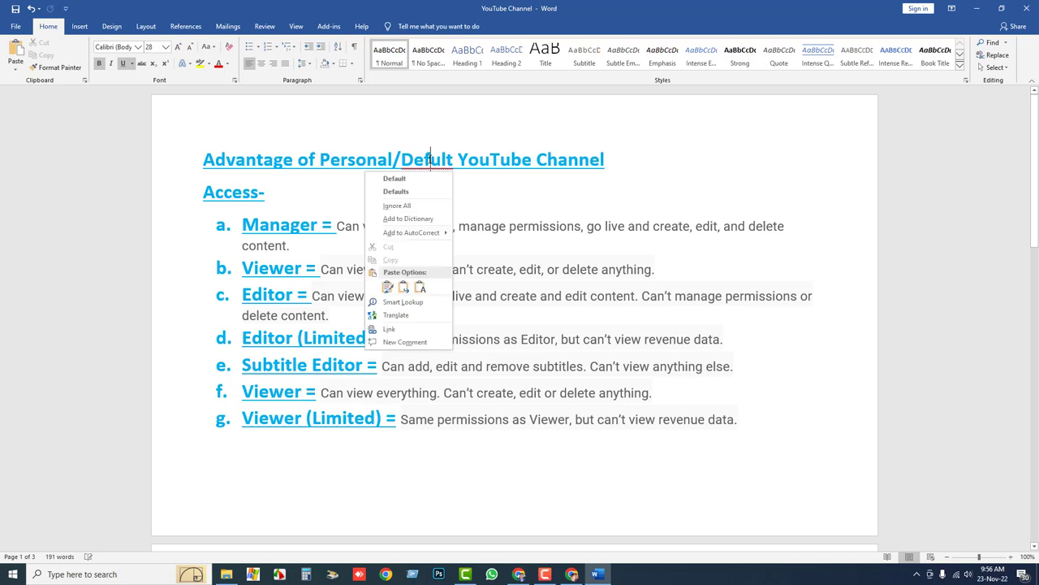
{"action": "left_click", "coordinate": [395, 179]}
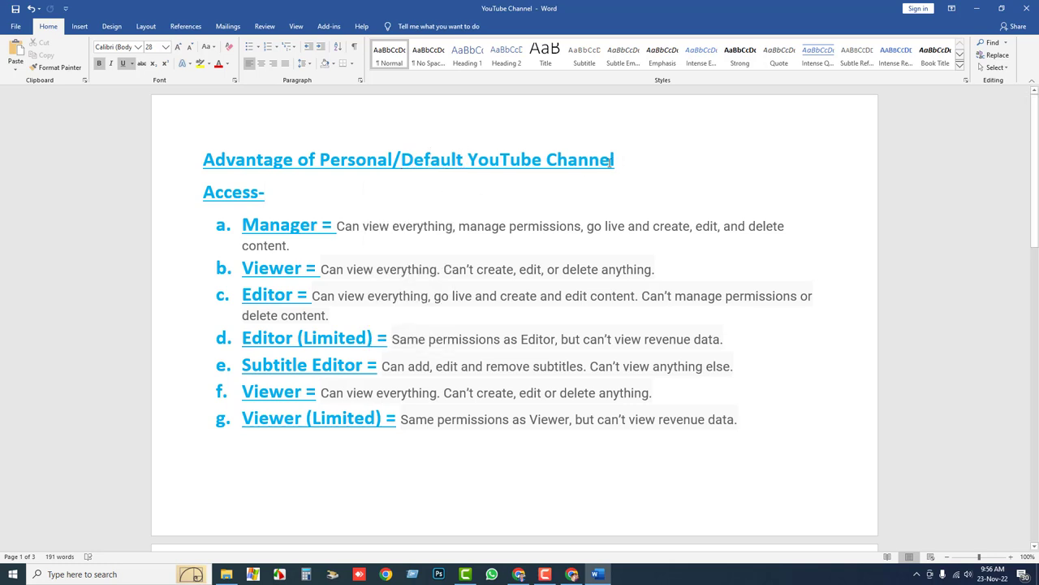
- Switch to YouTube Studio, review the access roles offered for an invitation, and close the channel settings without inviting anyone
{"action": "left_click", "coordinate": [572, 575]}
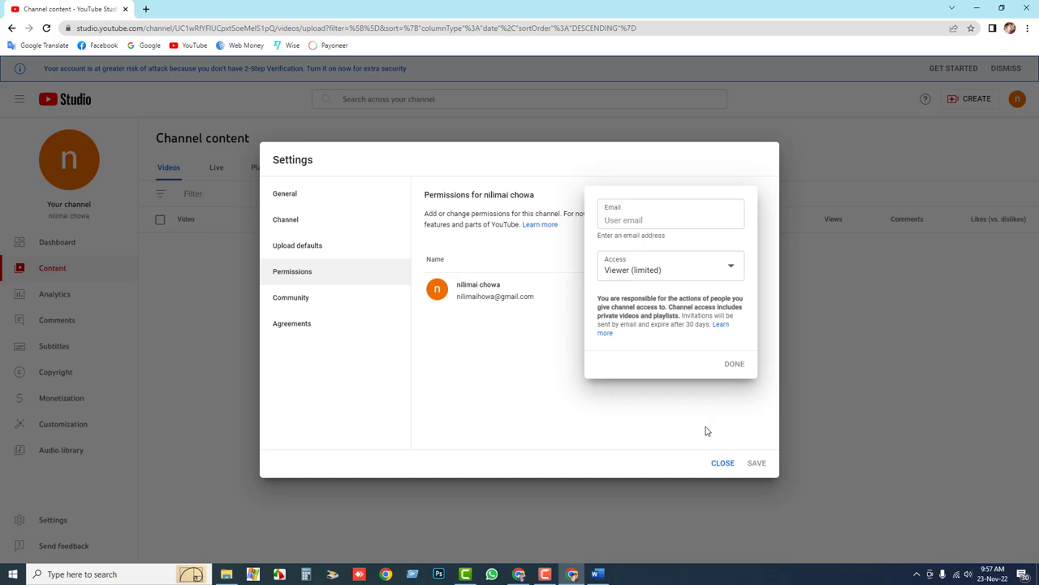
{"action": "left_click", "coordinate": [678, 272]}
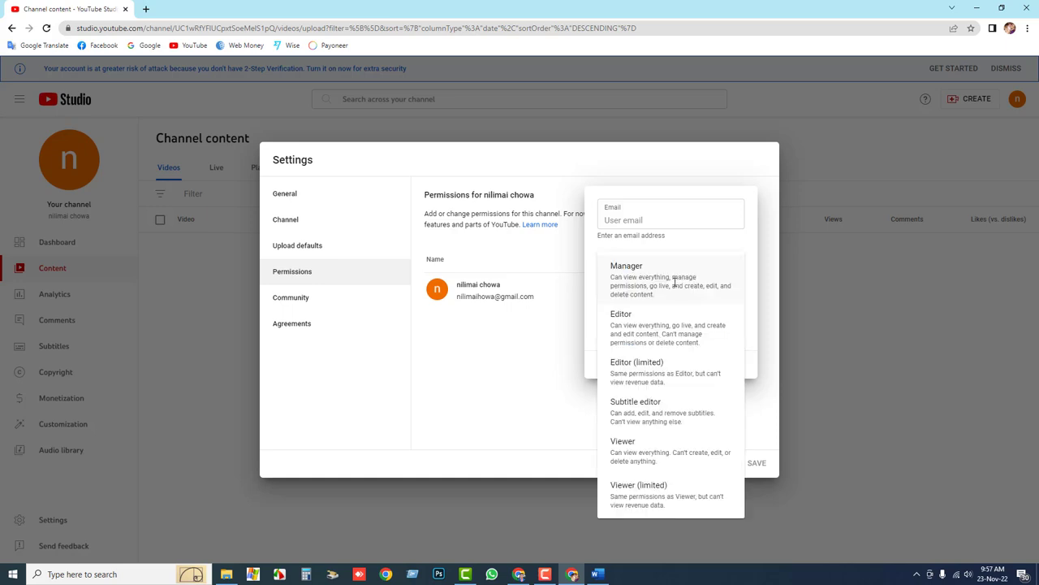
{"action": "left_click", "coordinate": [782, 478]}
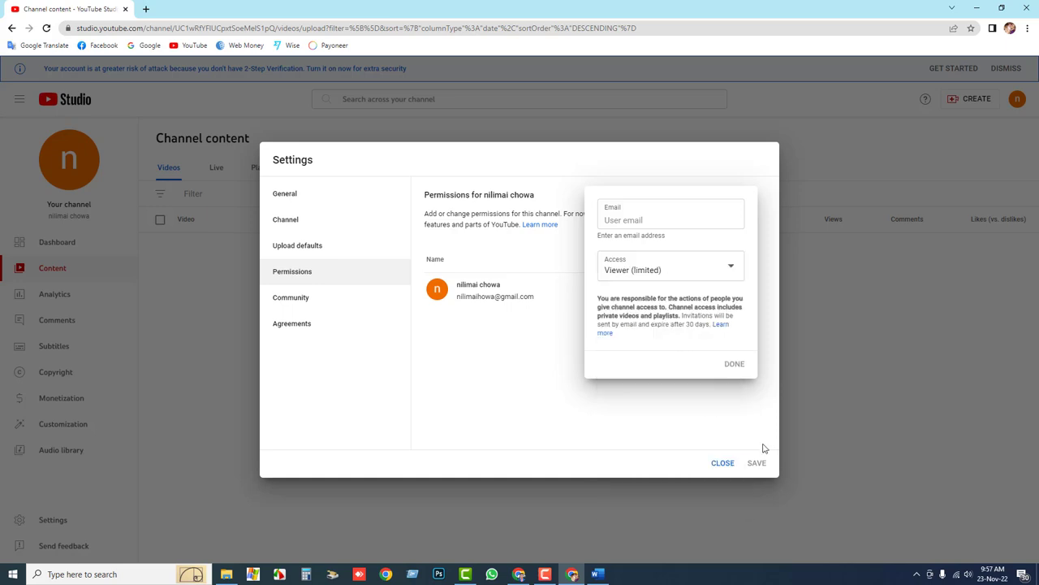
{"action": "left_click", "coordinate": [723, 464]}
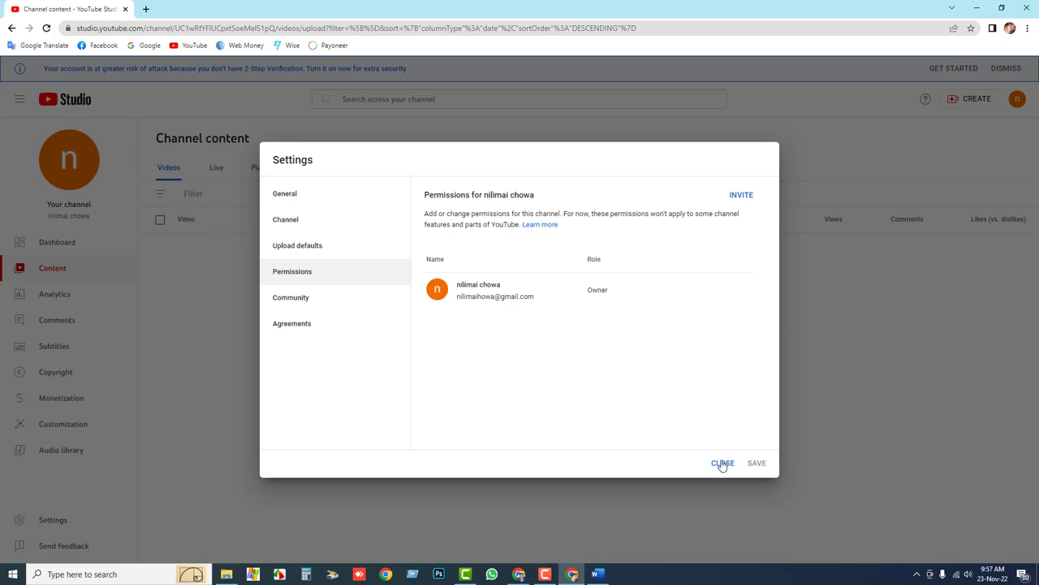
{"action": "left_click", "coordinate": [722, 464]}
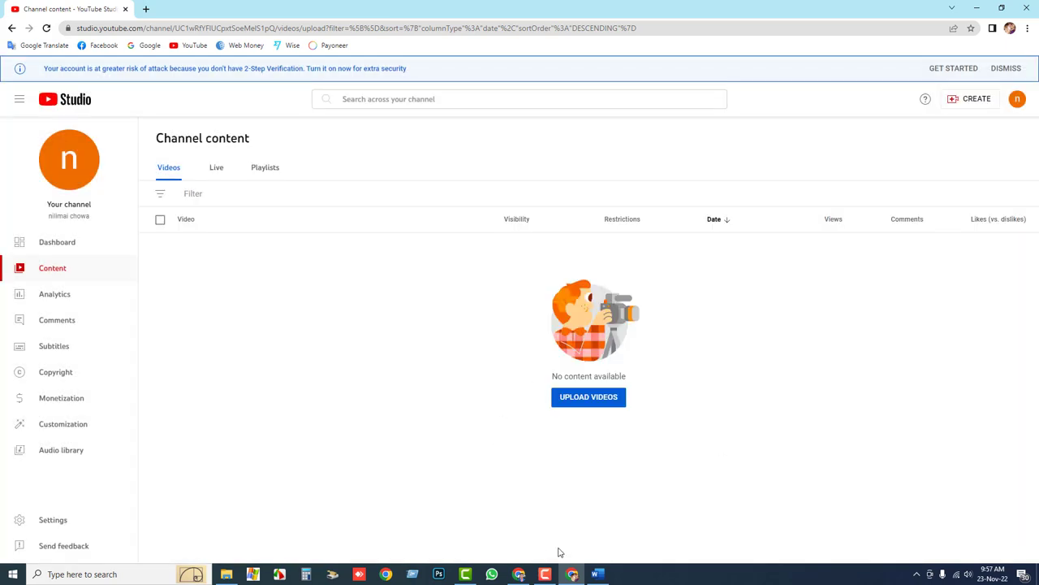
- Return to the Word document and review the access role list and the start of the numbered list
{"action": "left_click", "coordinate": [601, 575]}
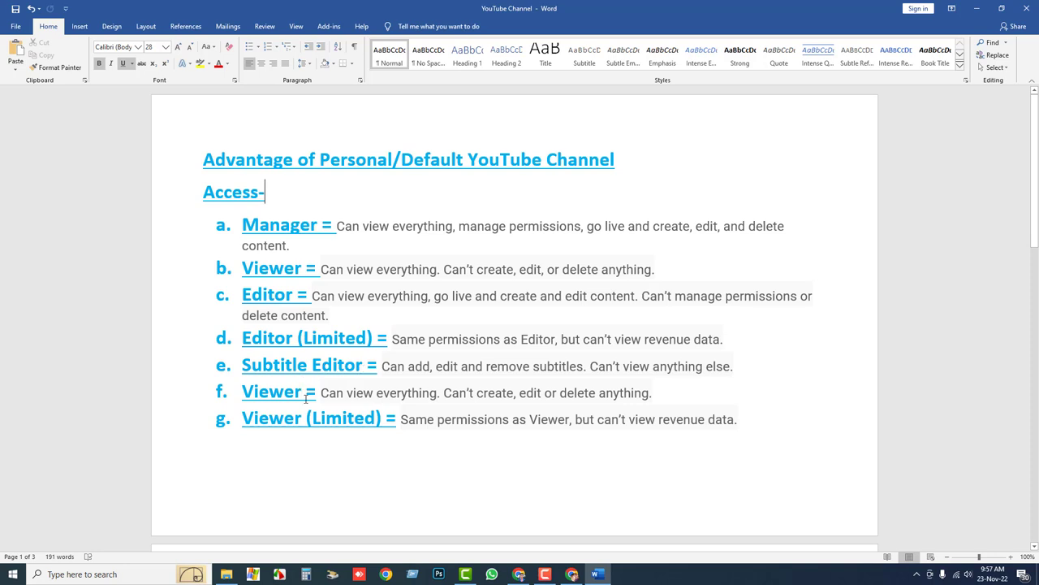
{"action": "scroll", "coordinate": [309, 412], "scroll_direction": "down", "scroll_amount": 2}
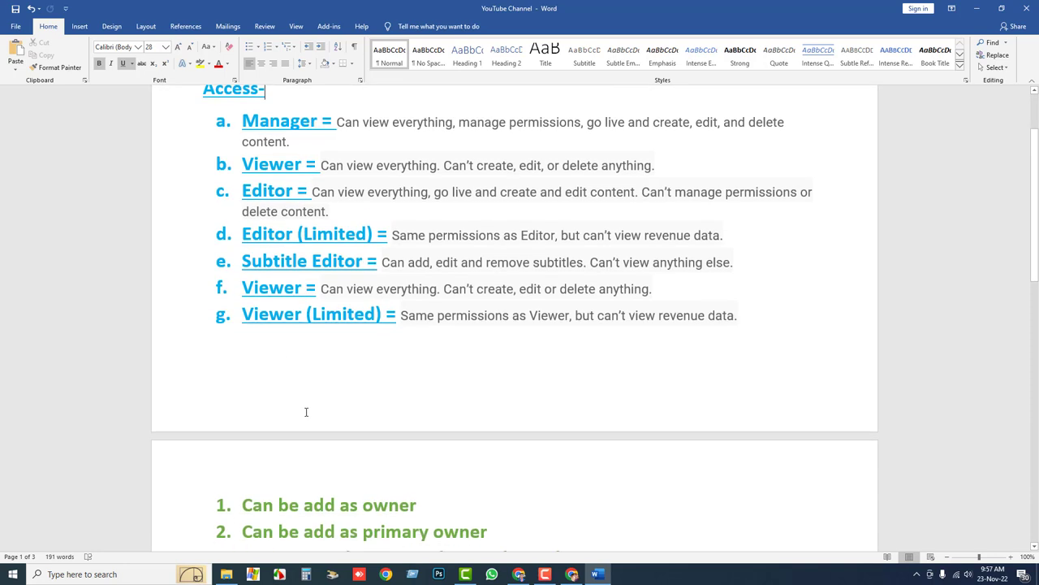
{"action": "scroll", "coordinate": [316, 408], "scroll_direction": "up", "scroll_amount": 2}
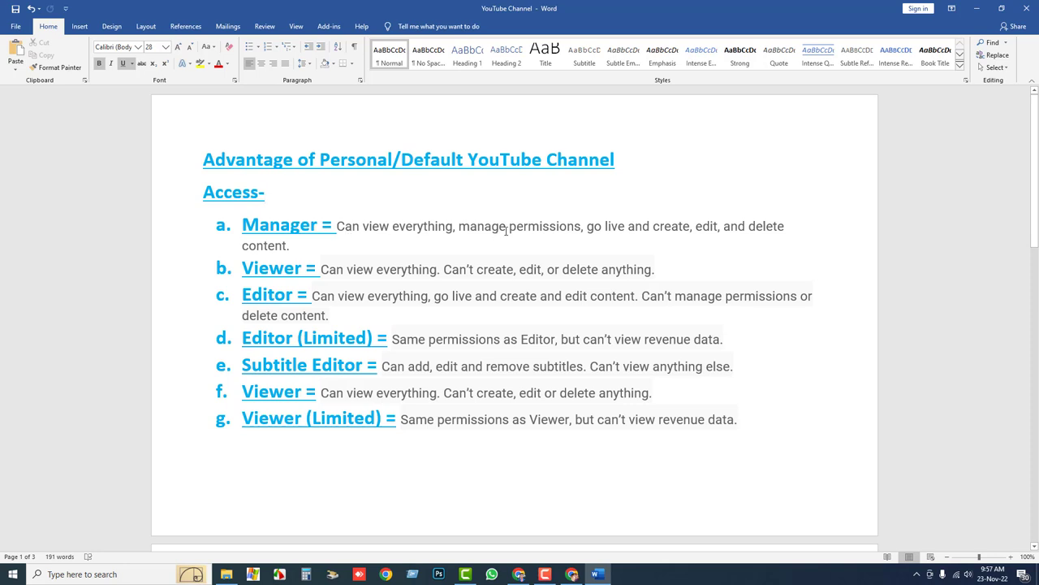
- Switch to YouTube Studio and open the channel's Permissions settings
{"action": "left_click", "coordinate": [572, 575]}
{"action": "left_click", "coordinate": [72, 520]}
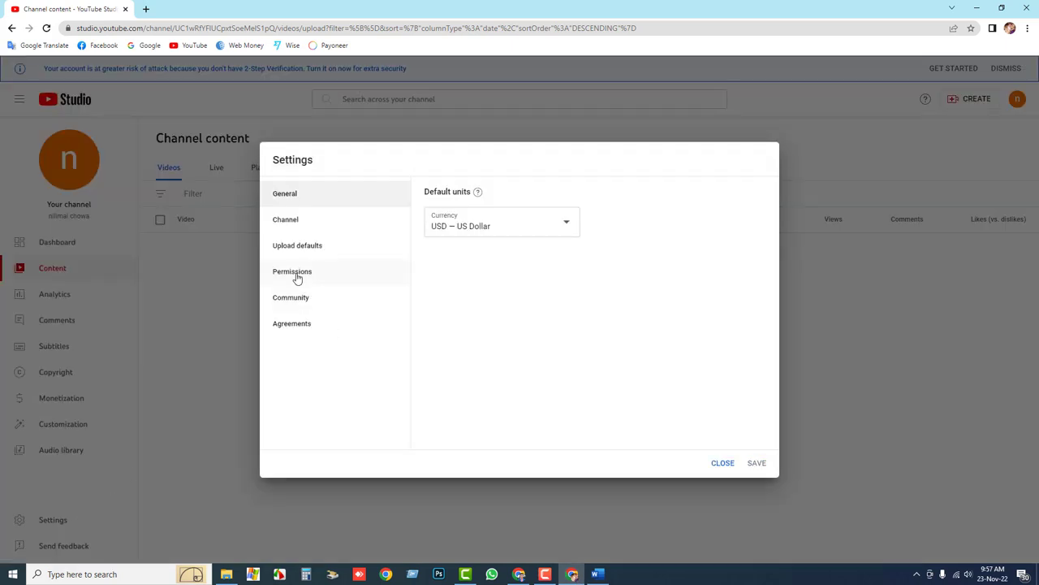
{"action": "left_click", "coordinate": [298, 274]}
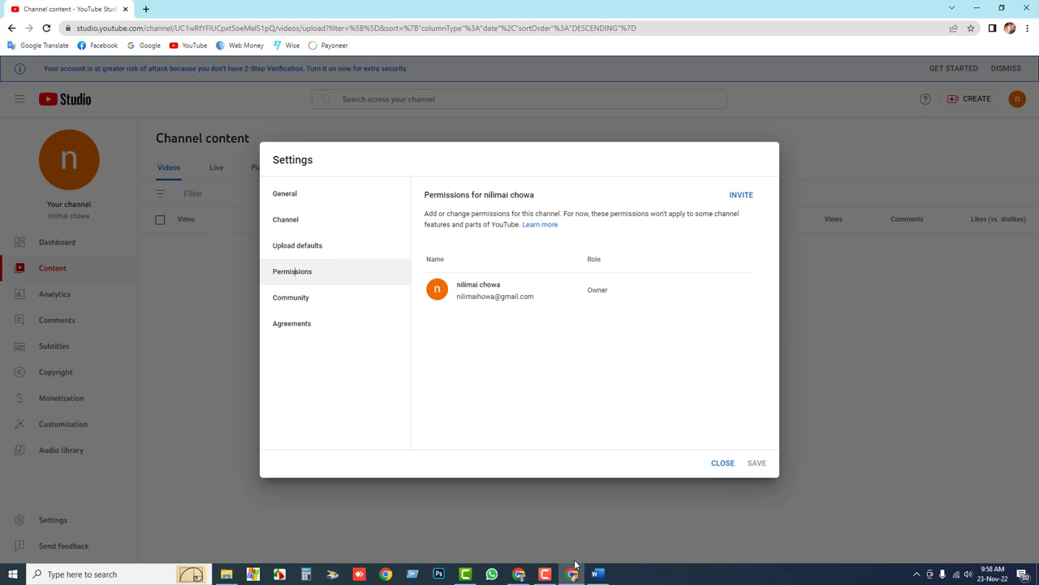
- Compare the Word access role list with the roles offered in a new YouTube Studio channel invitation
{"action": "left_click", "coordinate": [597, 574]}
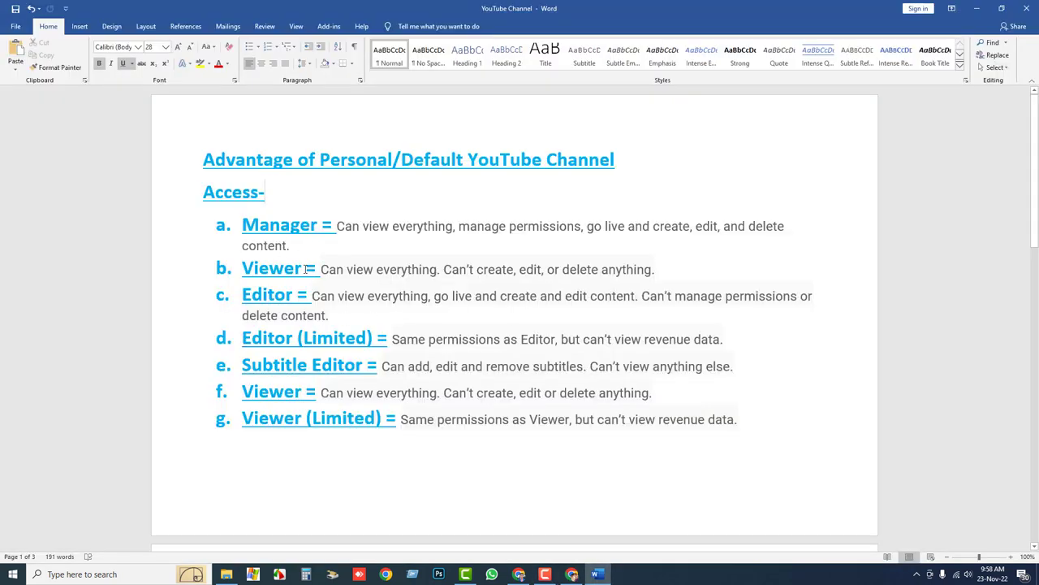
{"action": "left_click", "coordinate": [571, 574]}
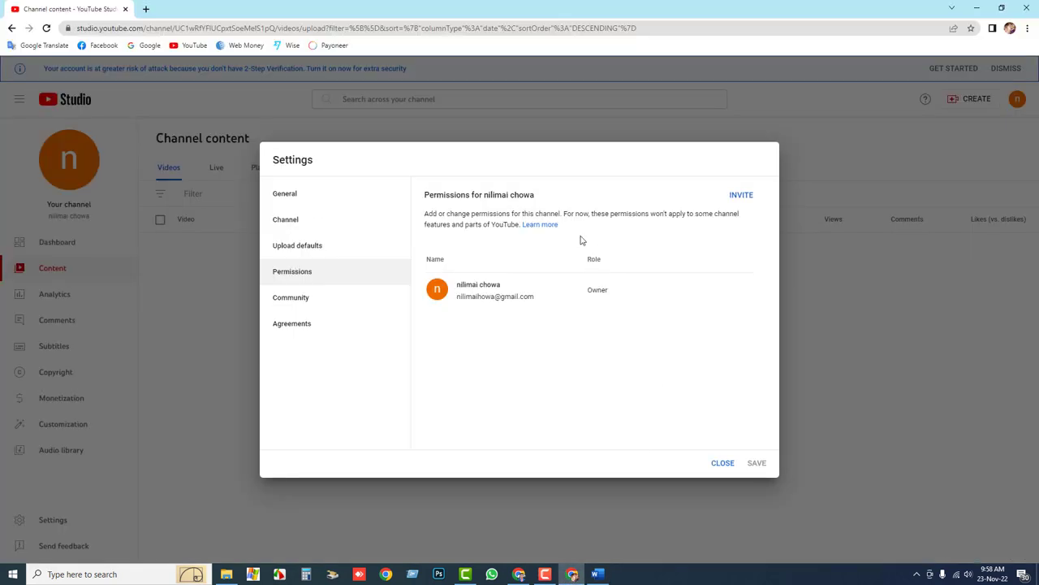
{"action": "left_click", "coordinate": [742, 196]}
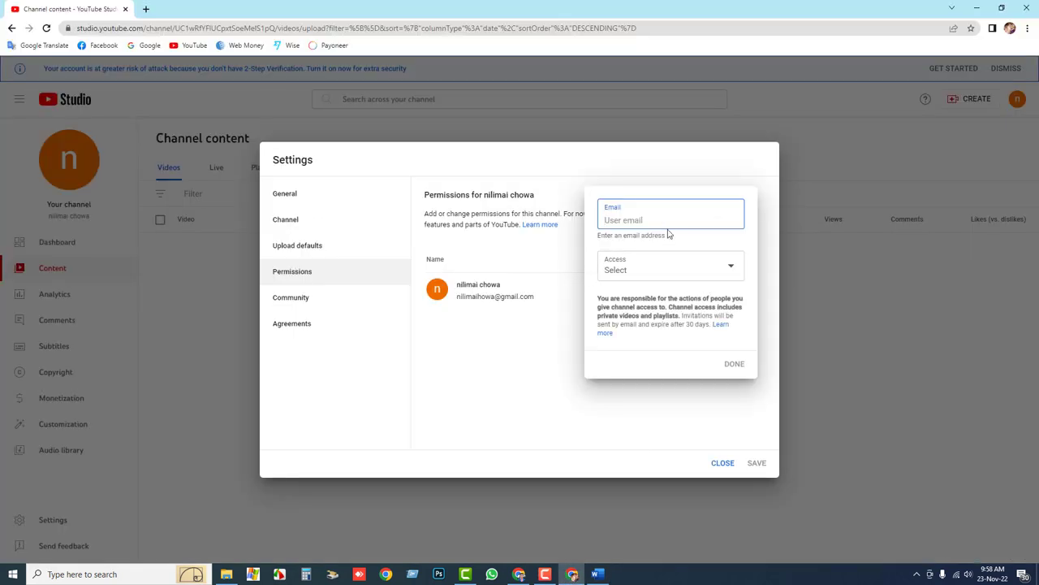
{"action": "left_click", "coordinate": [648, 276]}
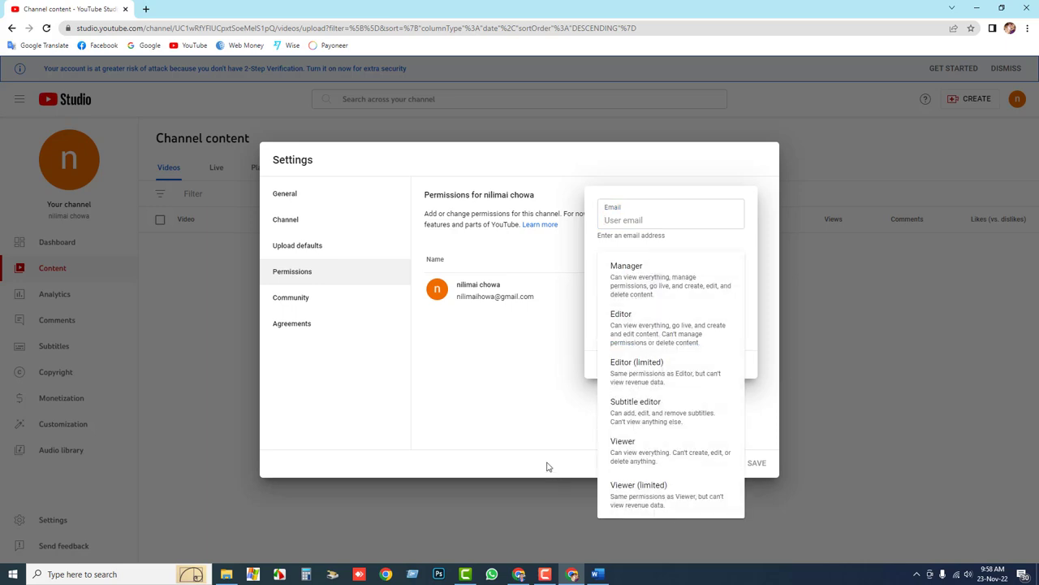
{"action": "left_click", "coordinate": [526, 412]}
- Return to the Word document, delete the duplicate Viewer entry under item b, and move the numbered owner list to the next page
{"action": "left_click", "coordinate": [596, 574]}
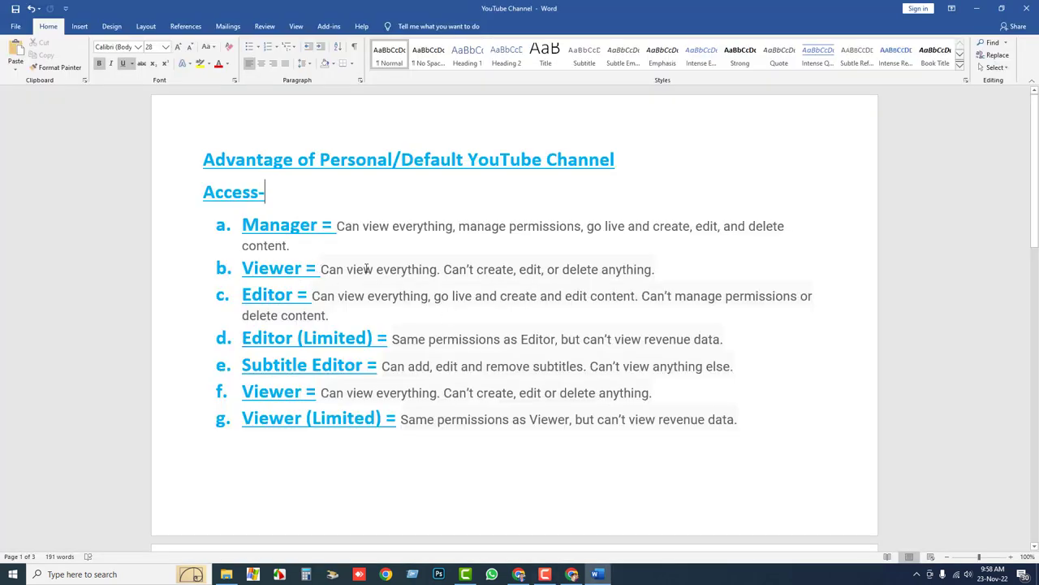
{"action": "left_click_drag", "start_coordinate": [674, 266], "coordinate": [219, 268]}
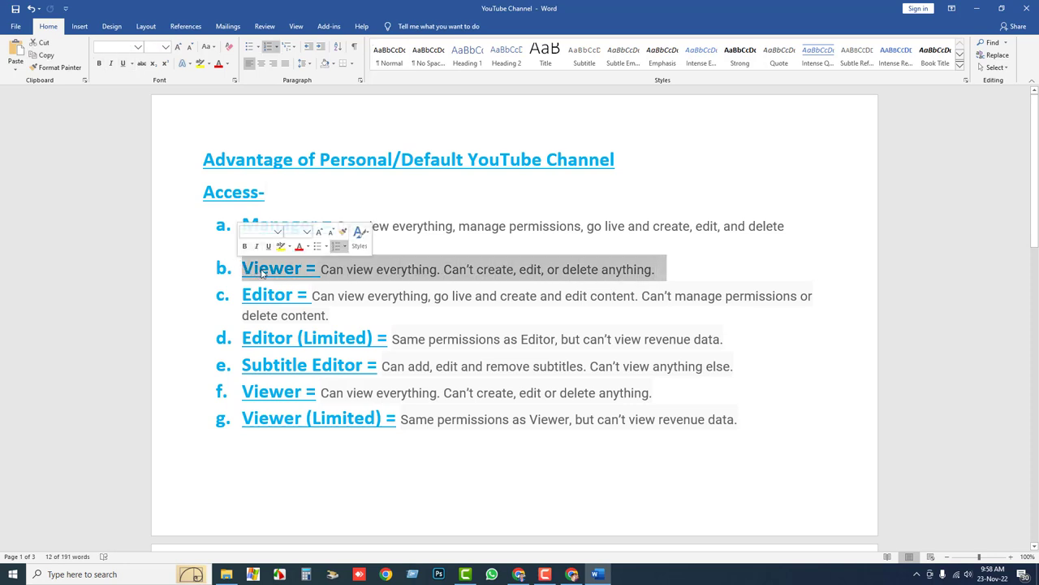
{"action": "key", "text": "Delete"}
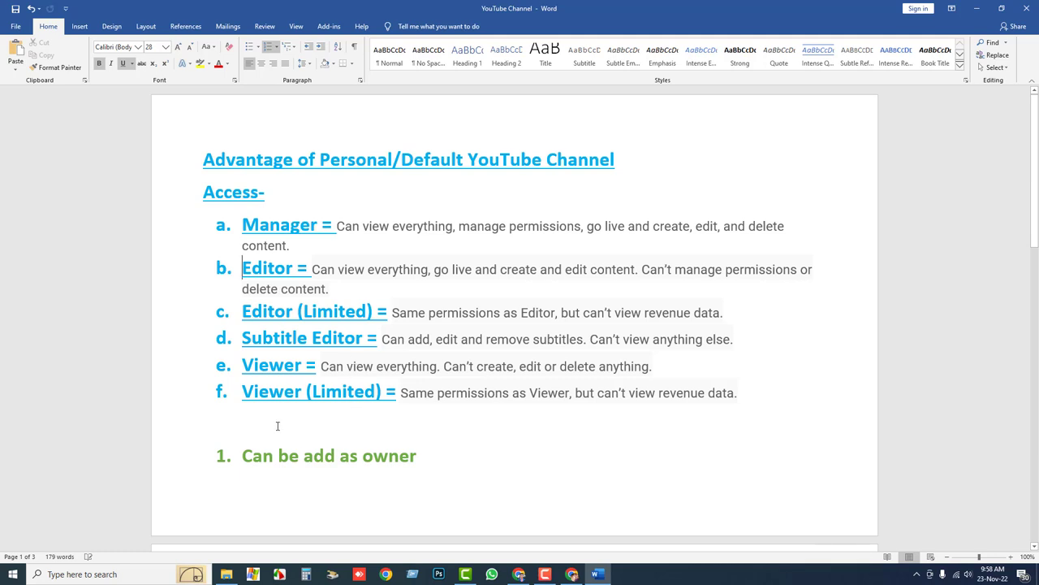
{"action": "left_click", "coordinate": [352, 424]}
{"action": "key", "text": "ctrl+z"}
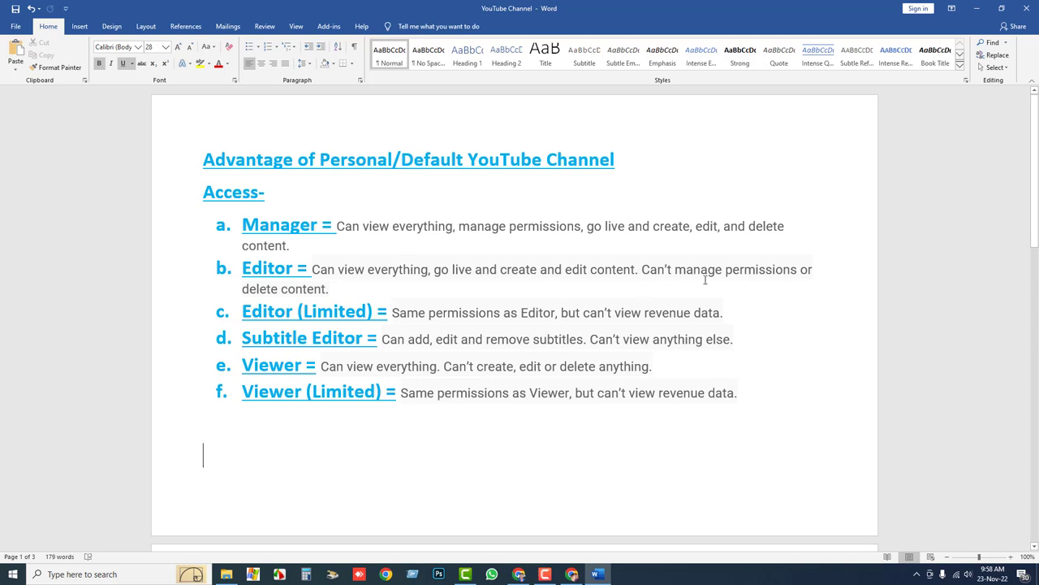
- Switch to YouTube Studio, dismiss the open invitation, recheck the channel's Permissions settings, and close the settings without inviting anyone
{"action": "left_click", "coordinate": [572, 574]}
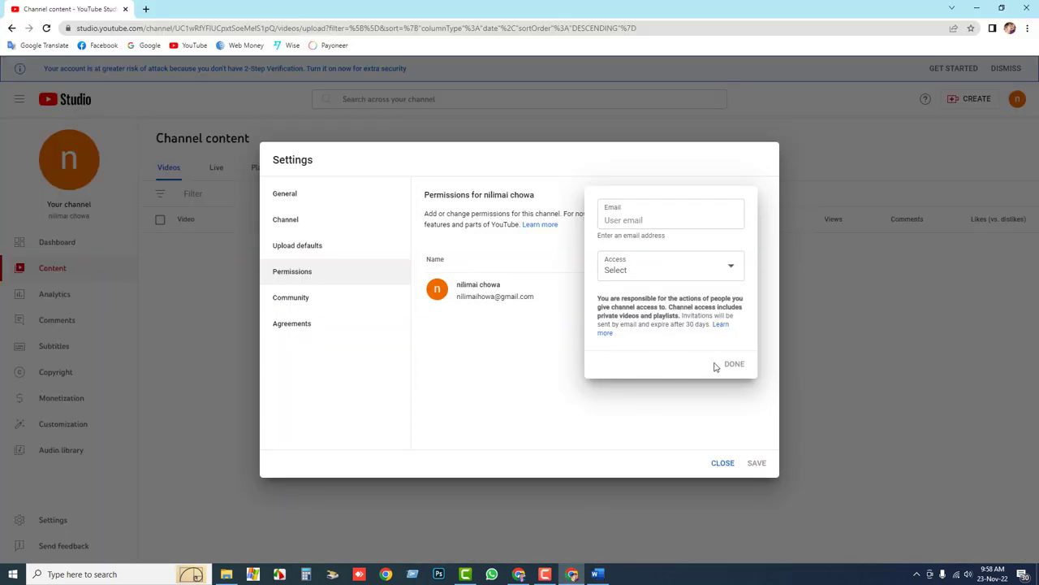
{"action": "left_click", "coordinate": [723, 470]}
{"action": "left_click", "coordinate": [722, 468]}
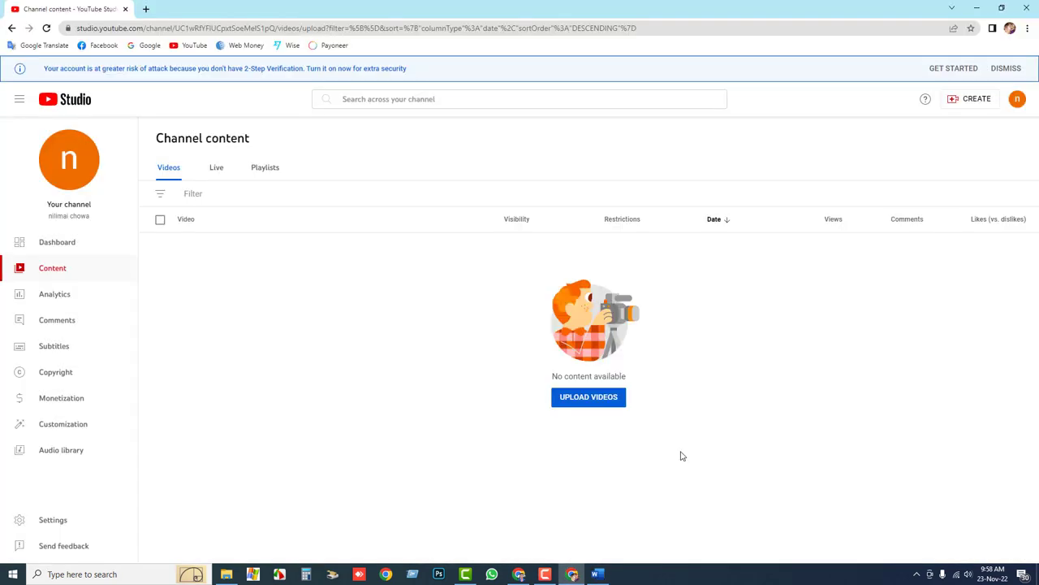
{"action": "left_click", "coordinate": [57, 526]}
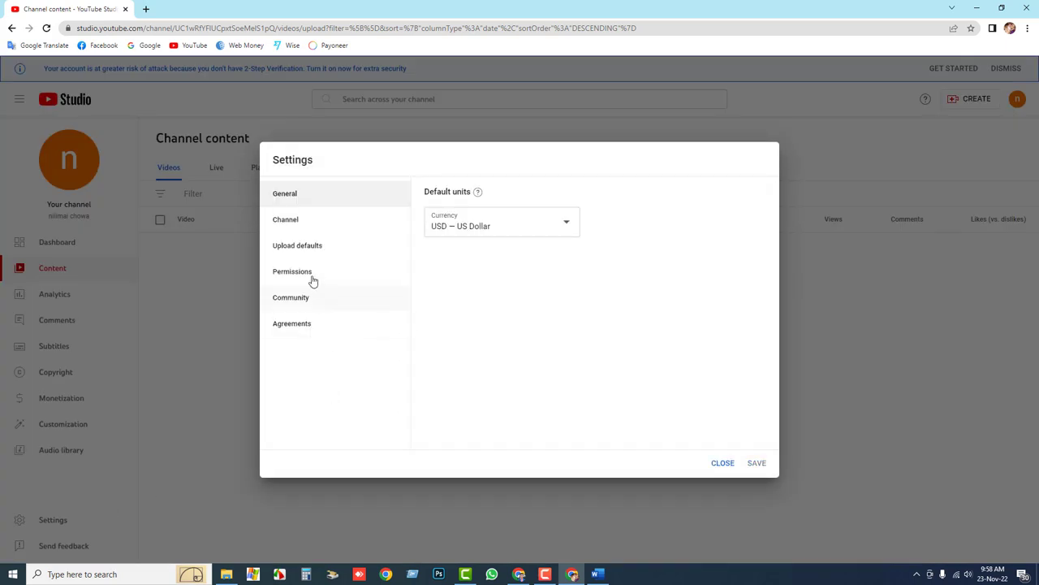
{"action": "left_click", "coordinate": [309, 273]}
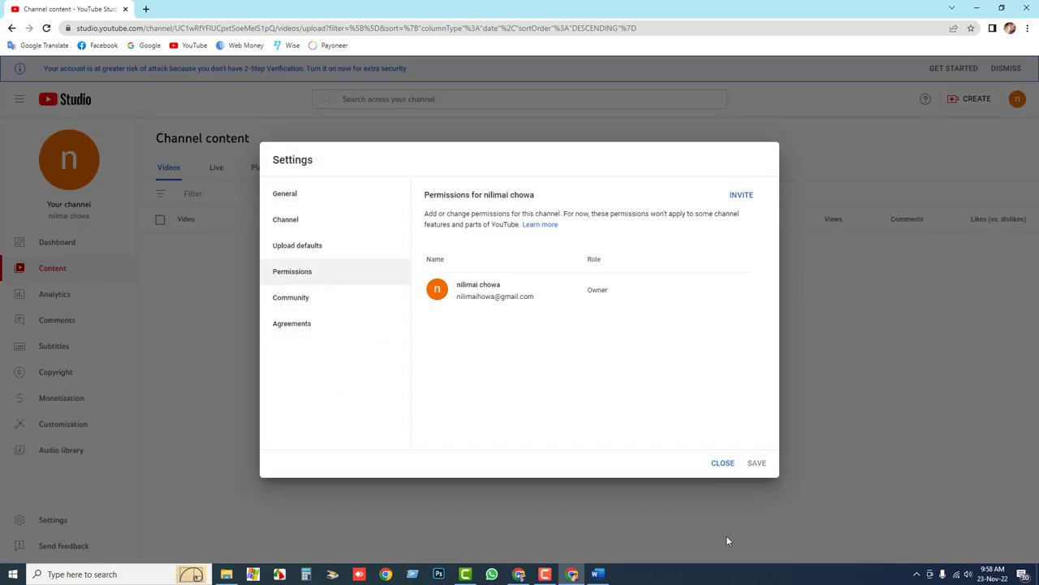
{"action": "left_click", "coordinate": [722, 464]}
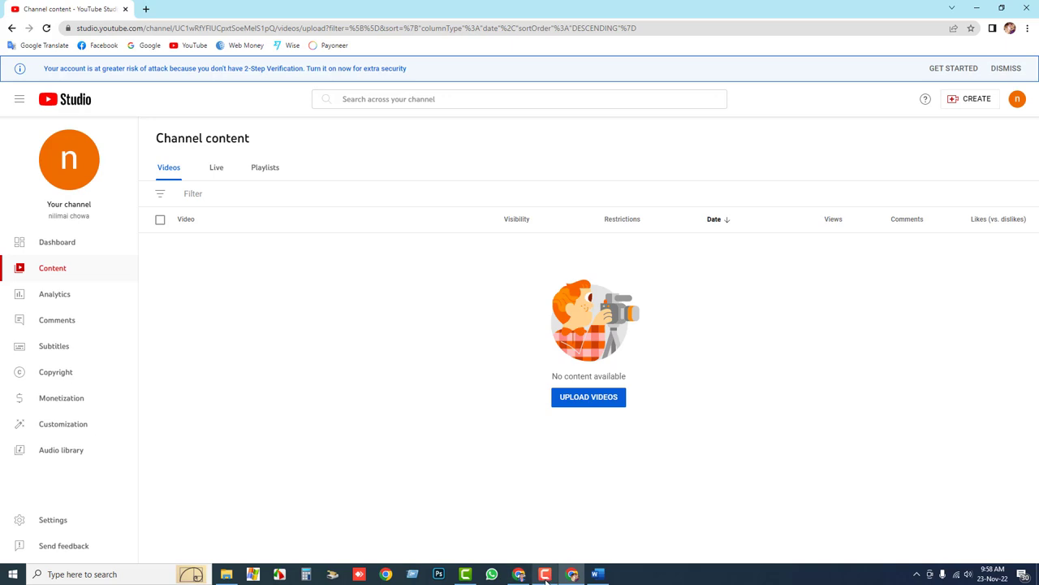
- Return to the Word document and compare the permission descriptions of Editor and Editor (Limited)
{"action": "left_click", "coordinate": [598, 575]}
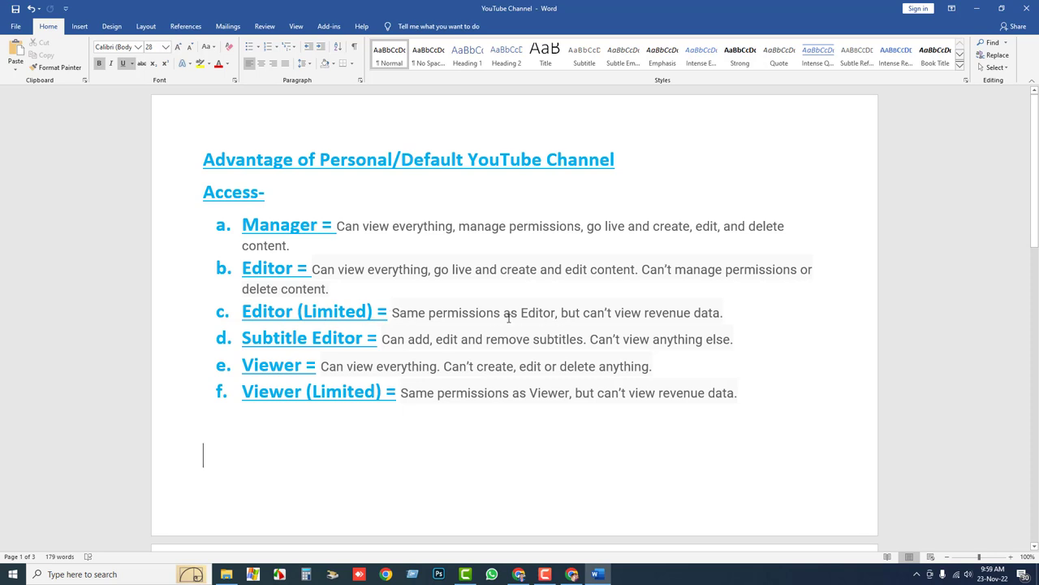
{"action": "left_click_drag", "start_coordinate": [545, 315], "coordinate": [393, 314]}
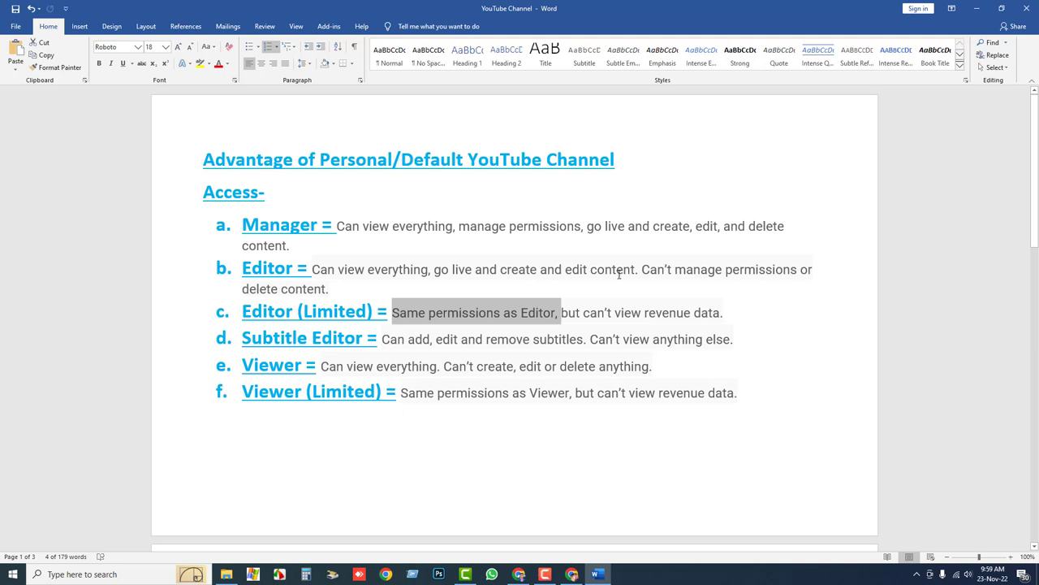
{"action": "left_click_drag", "start_coordinate": [637, 272], "coordinate": [312, 276]}
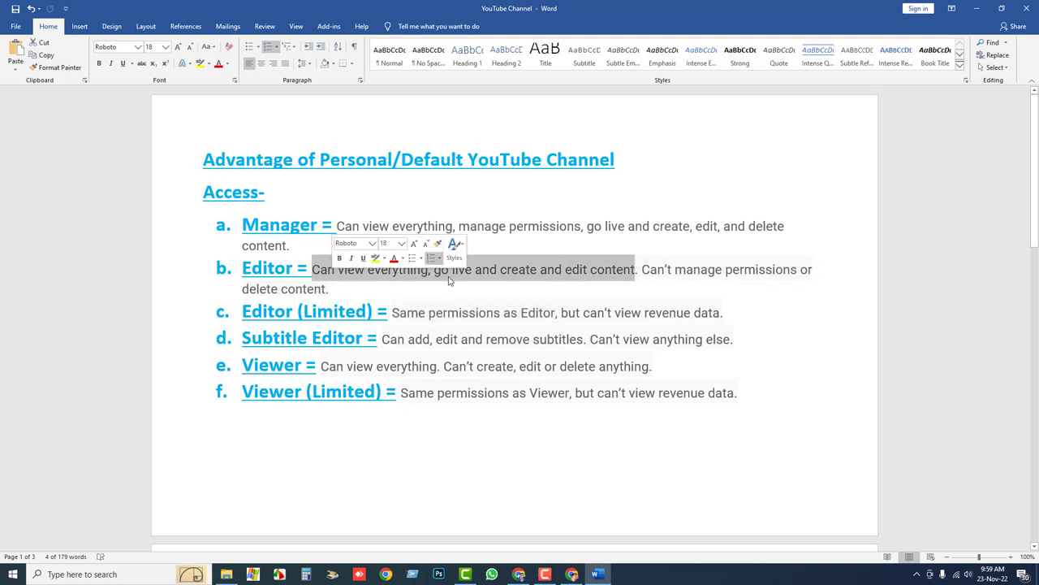
{"action": "left_click", "coordinate": [649, 275]}
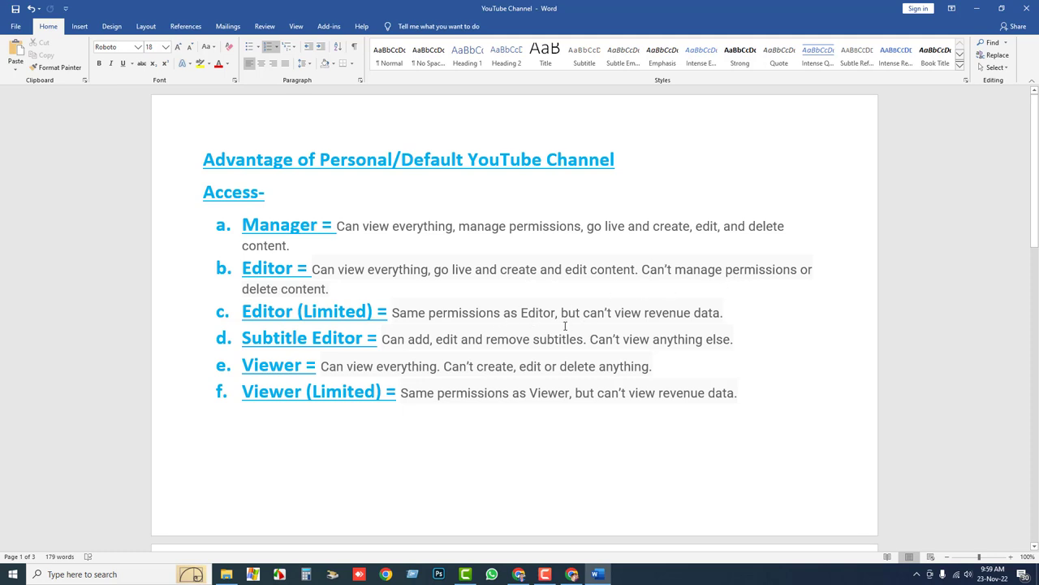
{"action": "left_click_drag", "start_coordinate": [560, 313], "coordinate": [428, 315]}
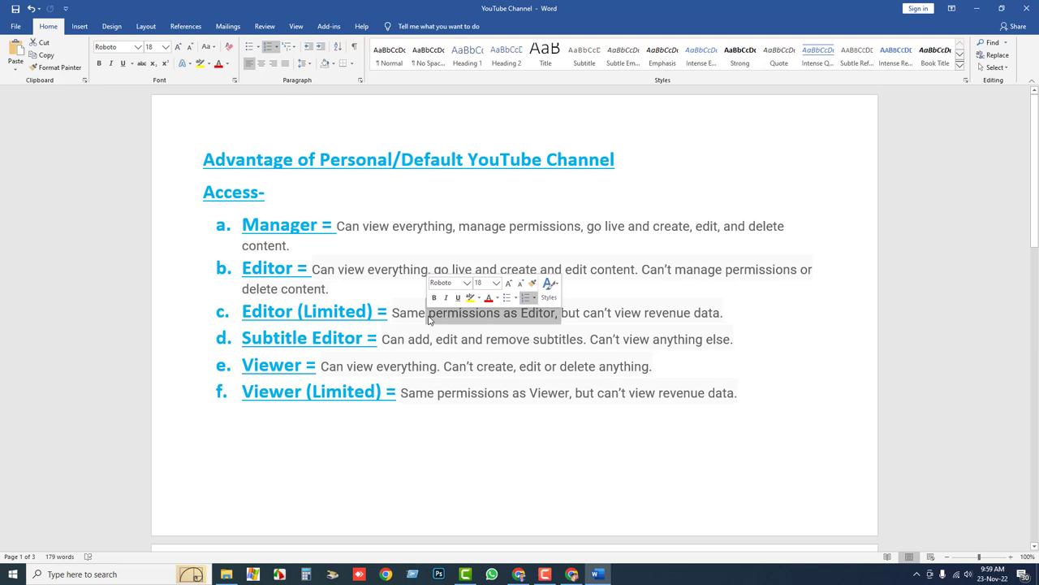
{"action": "left_click", "coordinate": [615, 317]}
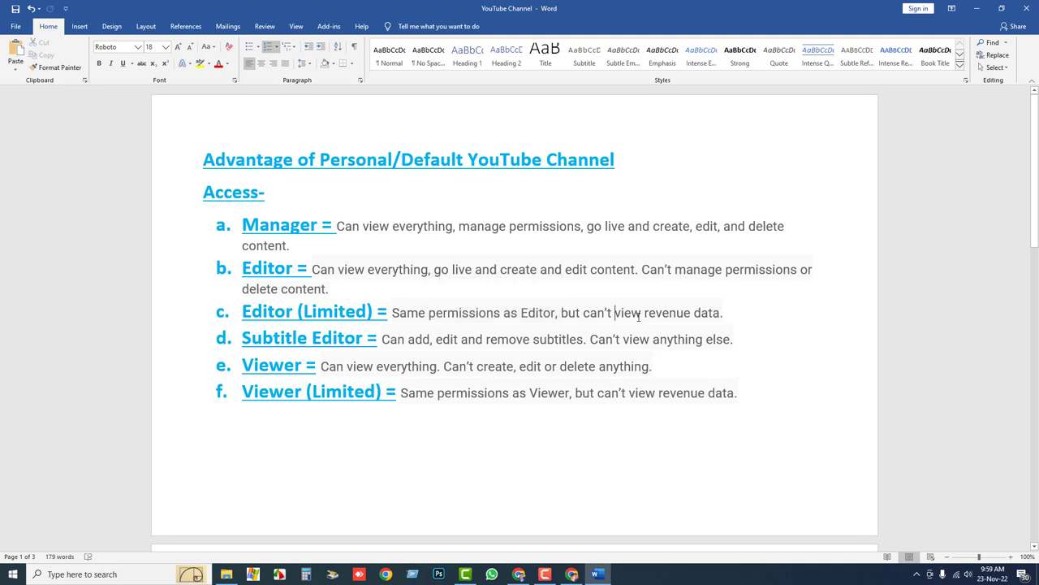
{"action": "left_click", "coordinate": [545, 574]}
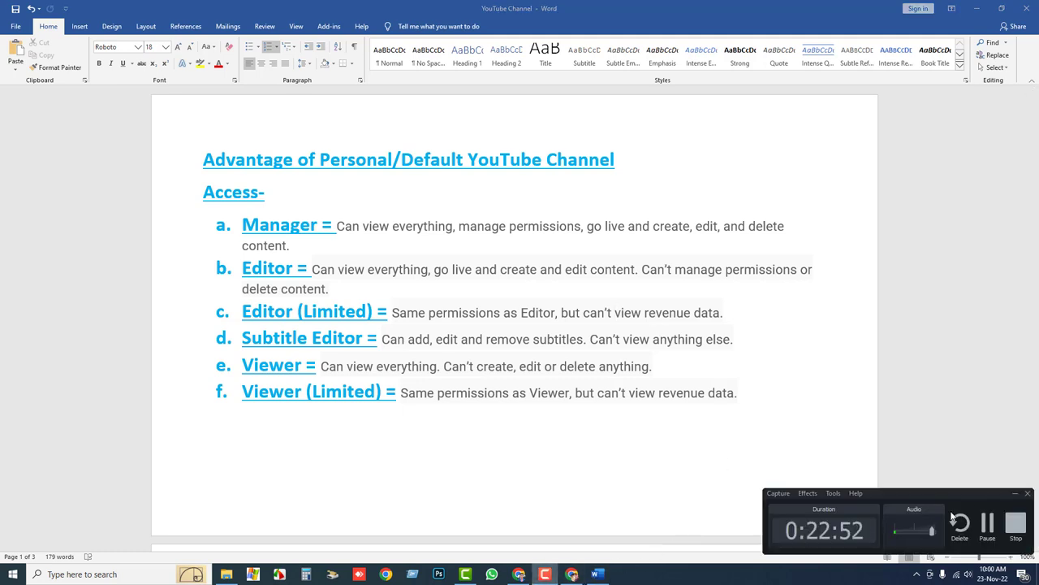
{"action": "left_click", "coordinate": [1015, 492]}
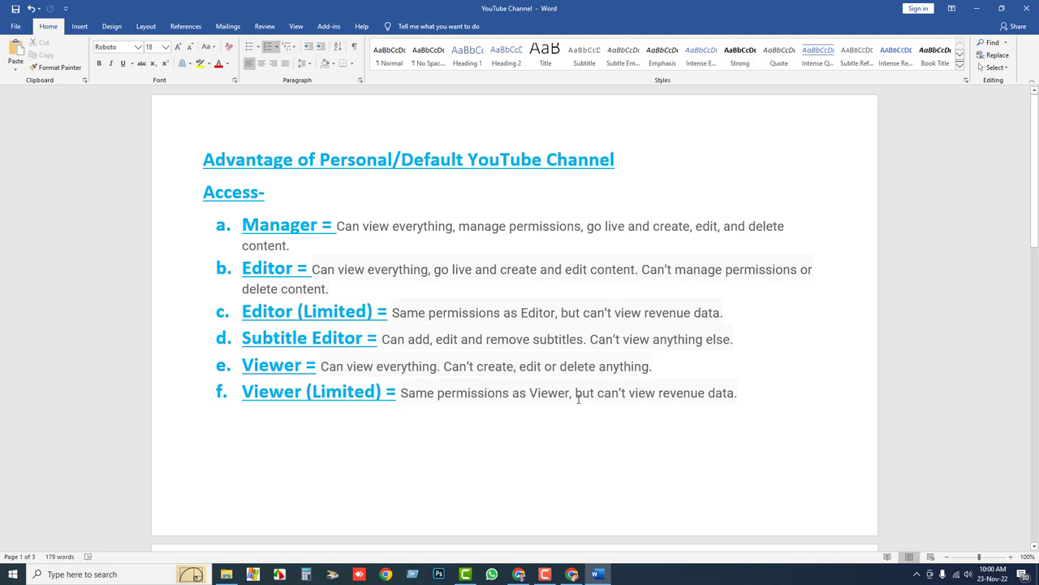
- Try deleting the four numbered owner entries above the "Disadvantage of Brand YouTube Channel" heading
{"action": "scroll", "coordinate": [519, 422], "scroll_direction": "down", "scroll_amount": 5}
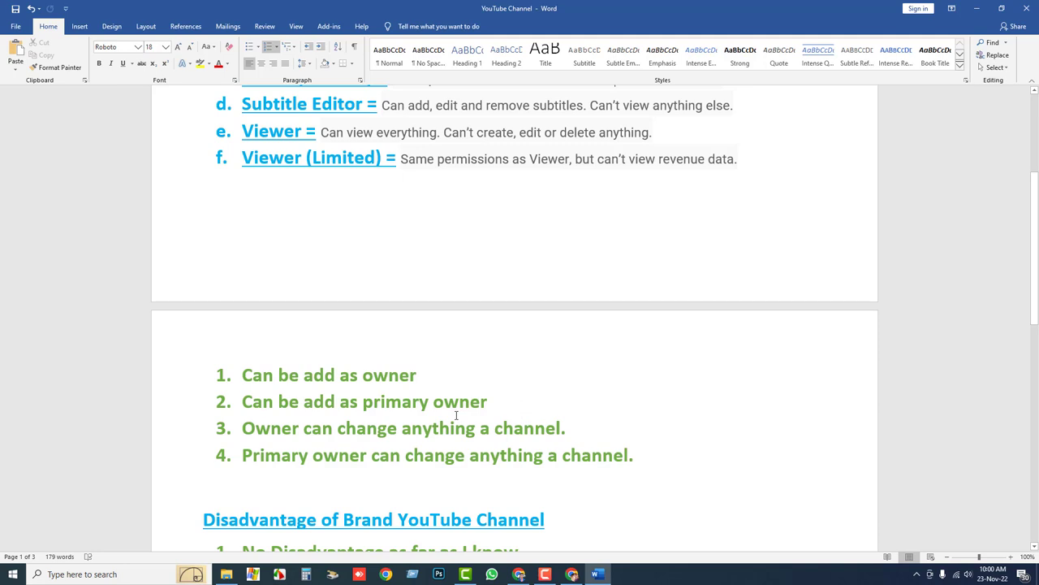
{"action": "scroll", "coordinate": [529, 399], "scroll_direction": "up", "scroll_amount": 5}
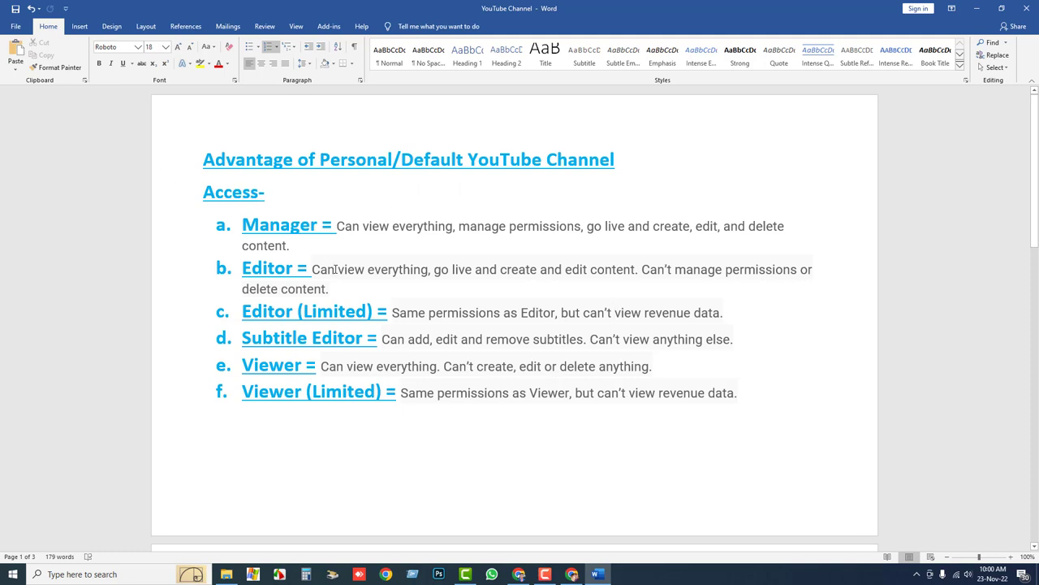
{"action": "scroll", "coordinate": [331, 237], "scroll_direction": "down", "scroll_amount": 6}
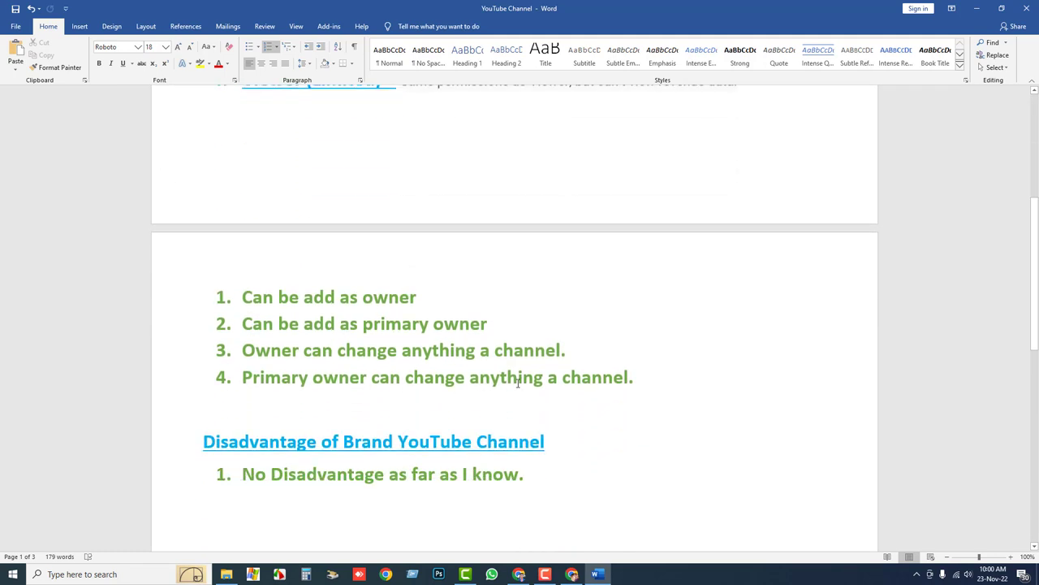
{"action": "left_click_drag", "start_coordinate": [645, 385], "coordinate": [207, 291]}
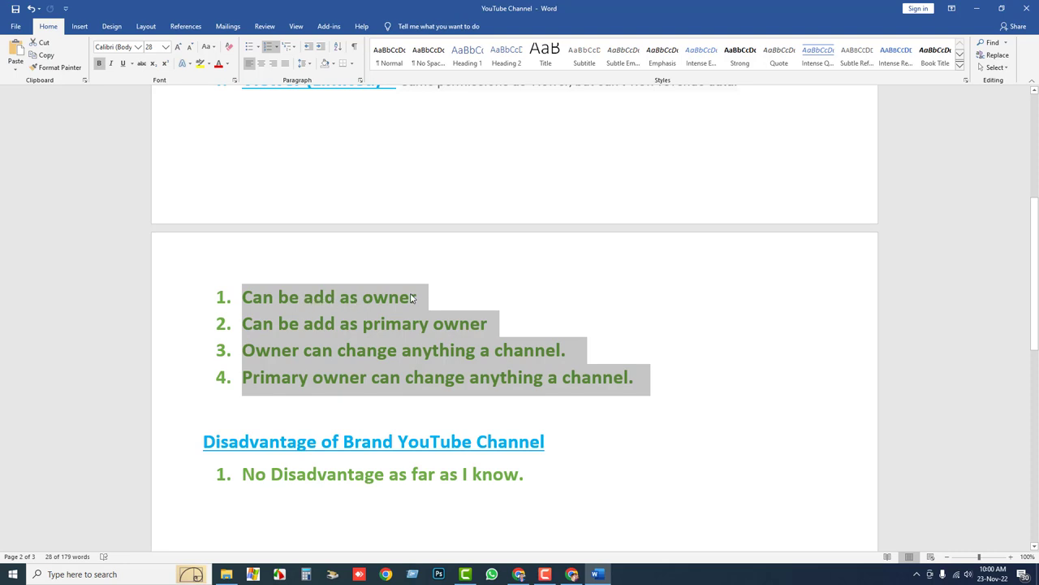
{"action": "scroll", "coordinate": [412, 296], "scroll_direction": "up", "scroll_amount": 6}
{"action": "scroll", "coordinate": [413, 287], "scroll_direction": "up", "scroll_amount": 2}
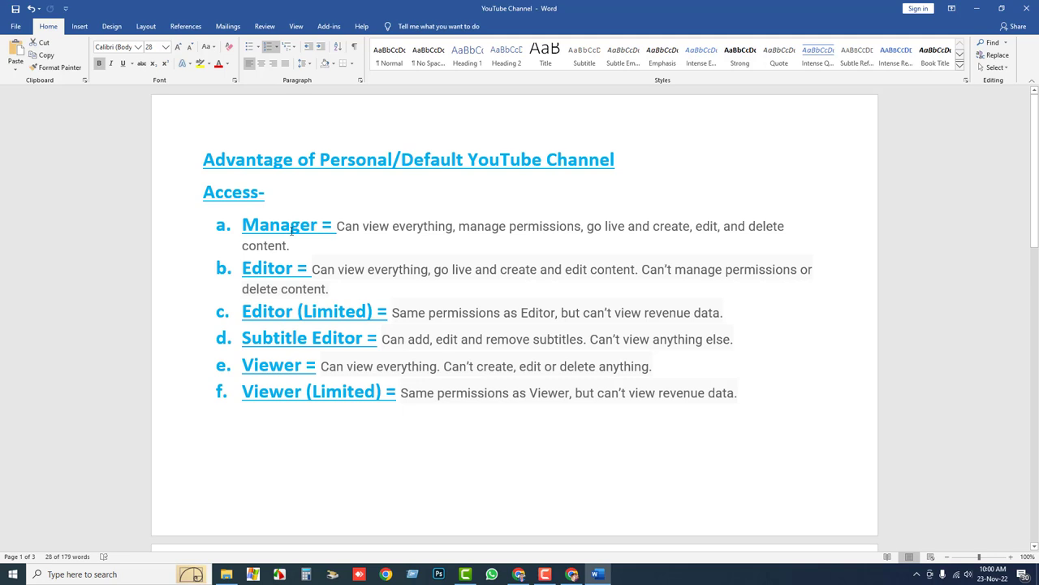
{"action": "scroll", "coordinate": [354, 314], "scroll_direction": "down", "scroll_amount": 9}
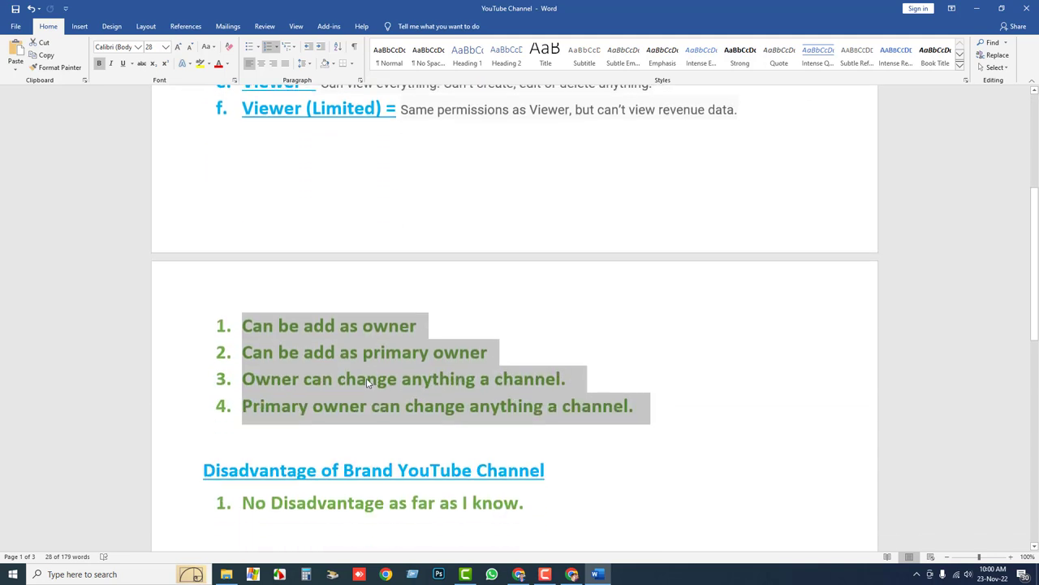
{"action": "key", "text": "Delete"}
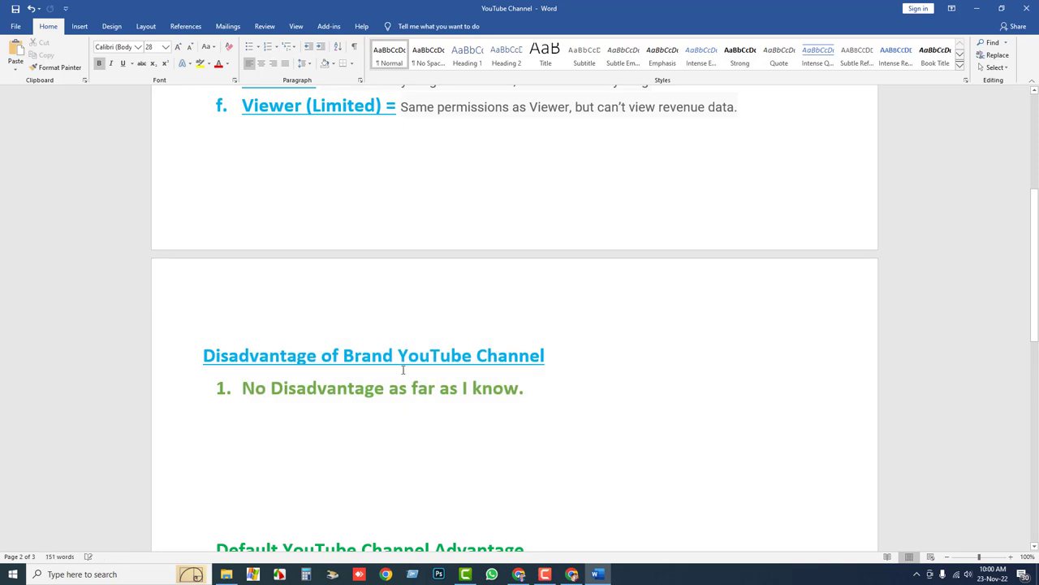
{"action": "scroll", "coordinate": [376, 395], "scroll_direction": "down", "scroll_amount": 4}
{"action": "scroll", "coordinate": [376, 396], "scroll_direction": "down", "scroll_amount": 2}
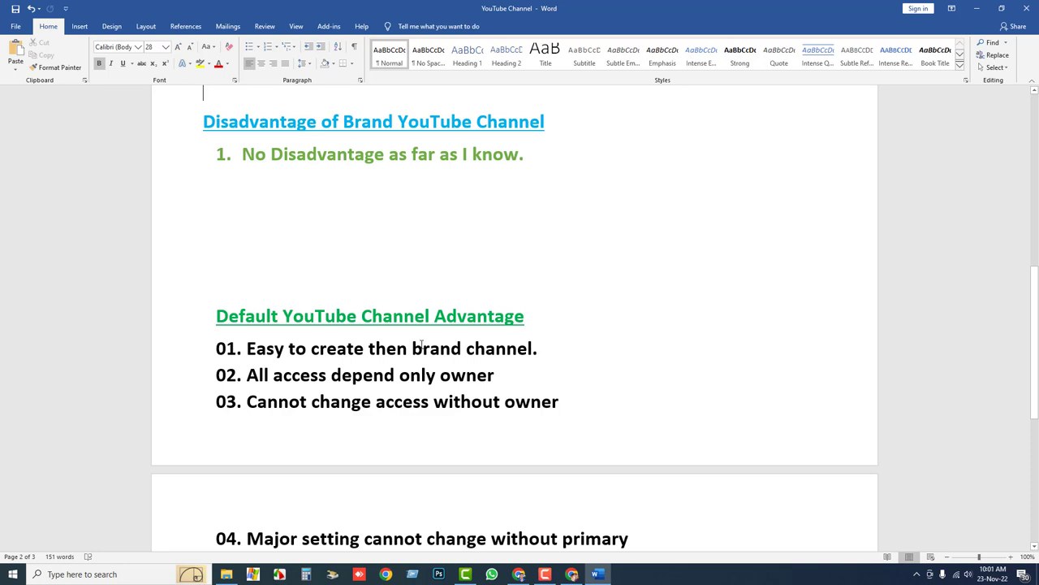
{"action": "key", "text": "ctrl+z"}
- Review the "Default YouTube Channel Advantage" list at the end of the document and return to the numbered owner list
{"action": "scroll", "coordinate": [366, 376], "scroll_direction": "down", "scroll_amount": 5}
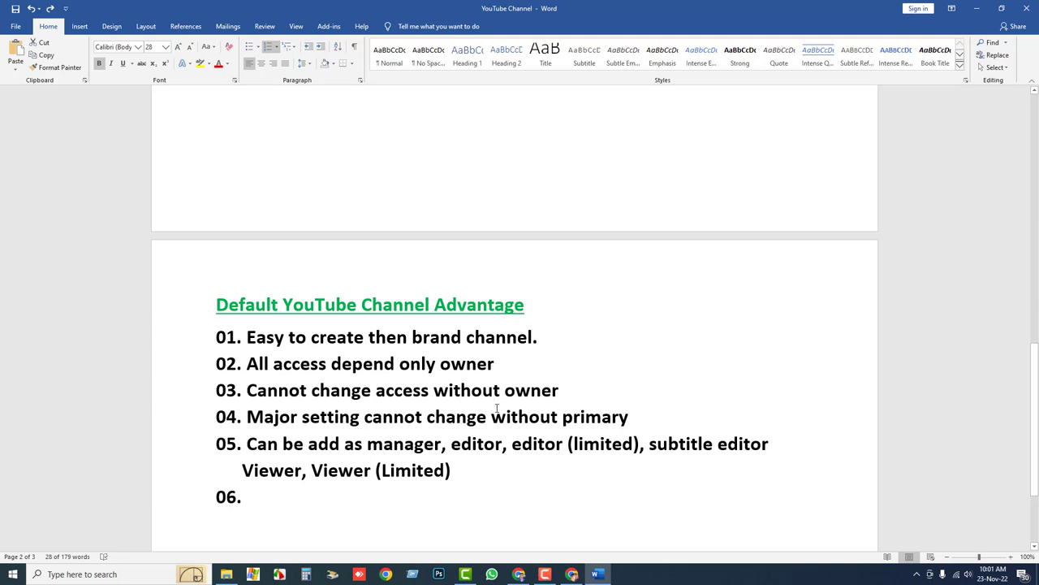
{"action": "scroll", "coordinate": [356, 457], "scroll_direction": "down", "scroll_amount": 3}
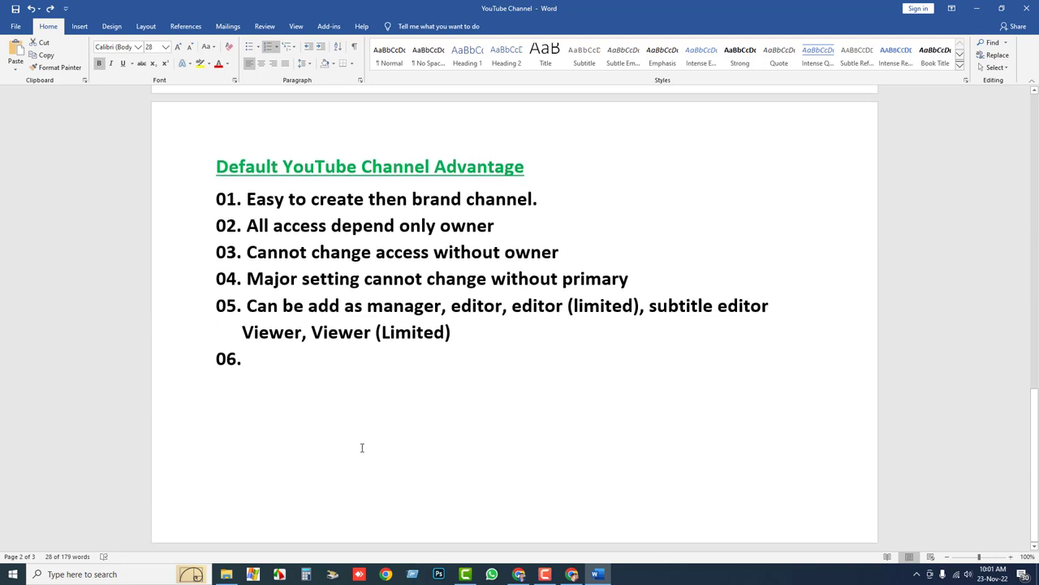
{"action": "scroll", "coordinate": [384, 431], "scroll_direction": "up", "scroll_amount": 2}
{"action": "scroll", "coordinate": [402, 429], "scroll_direction": "up", "scroll_amount": 6}
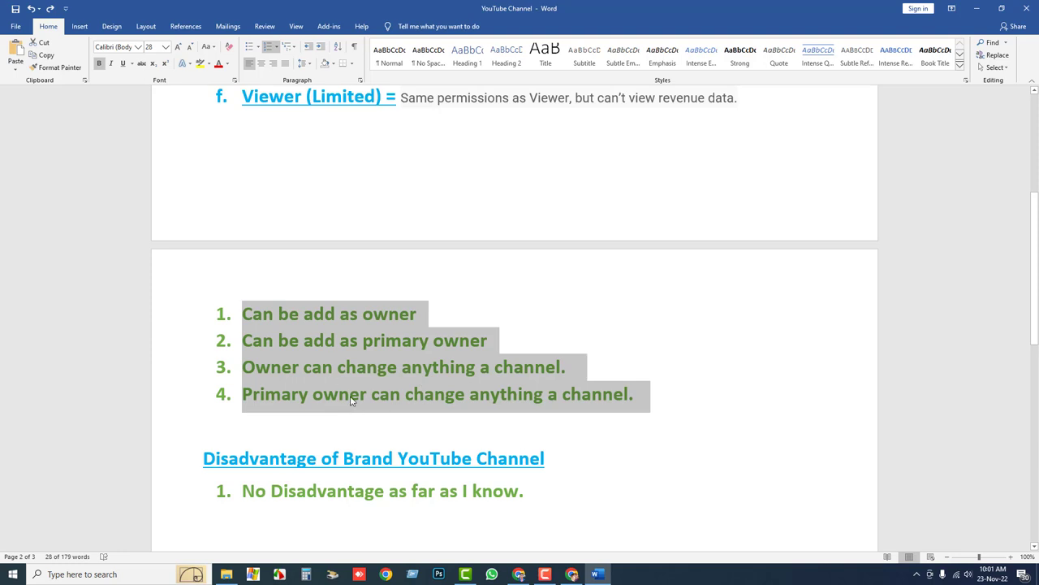
{"action": "left_click", "coordinate": [311, 414]}
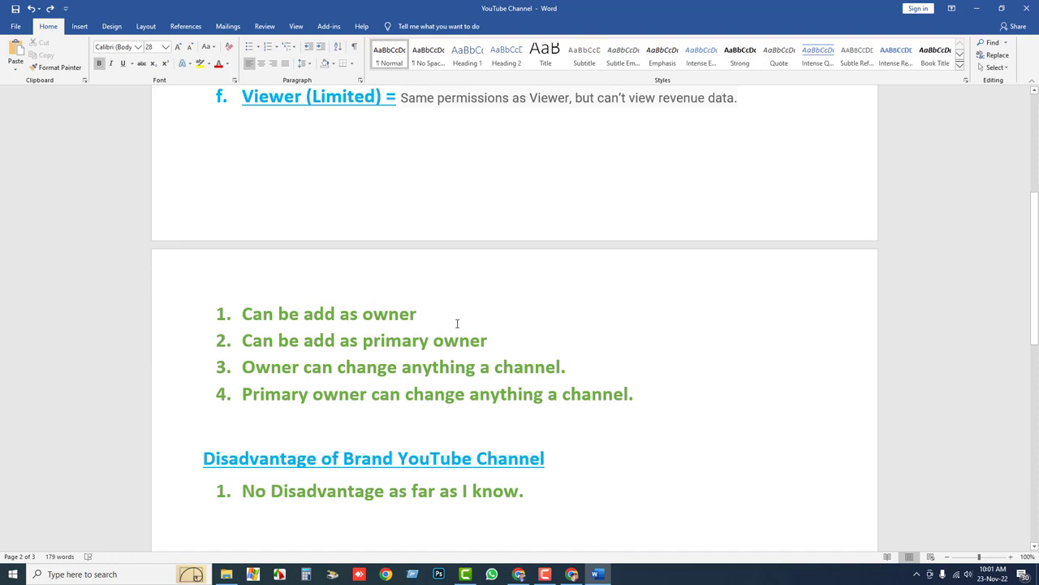
- Copy the four numbered owner entries above the "Disadvantage of Brand YouTube Channel" heading and delete them from that spot
{"action": "scroll", "coordinate": [450, 323], "scroll_direction": "up", "scroll_amount": 2}
{"action": "scroll", "coordinate": [445, 321], "scroll_direction": "down", "scroll_amount": 3}
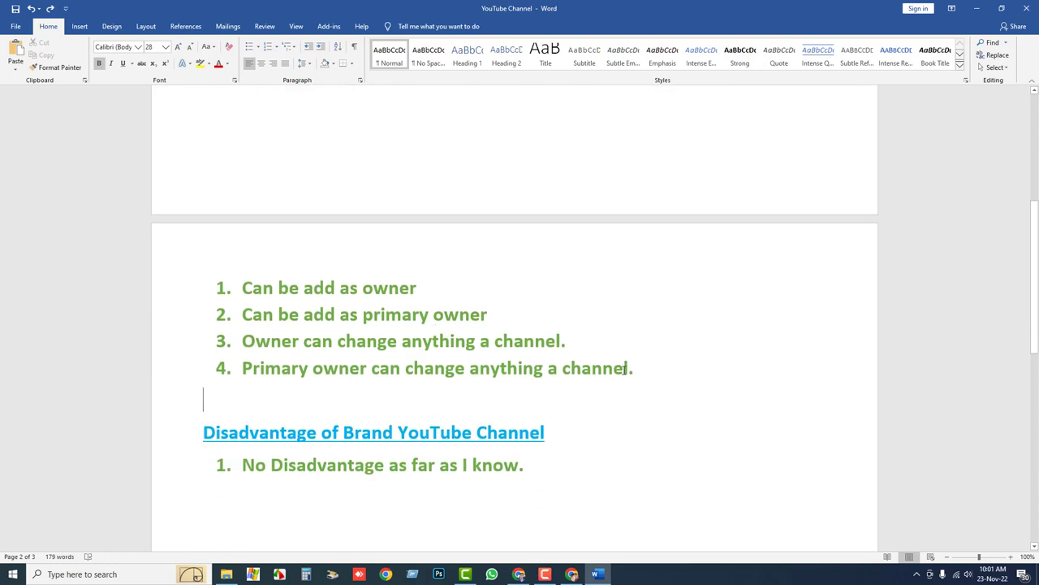
{"action": "left_click_drag", "start_coordinate": [632, 369], "coordinate": [208, 285]}
{"action": "key", "text": "ctrl+c"}
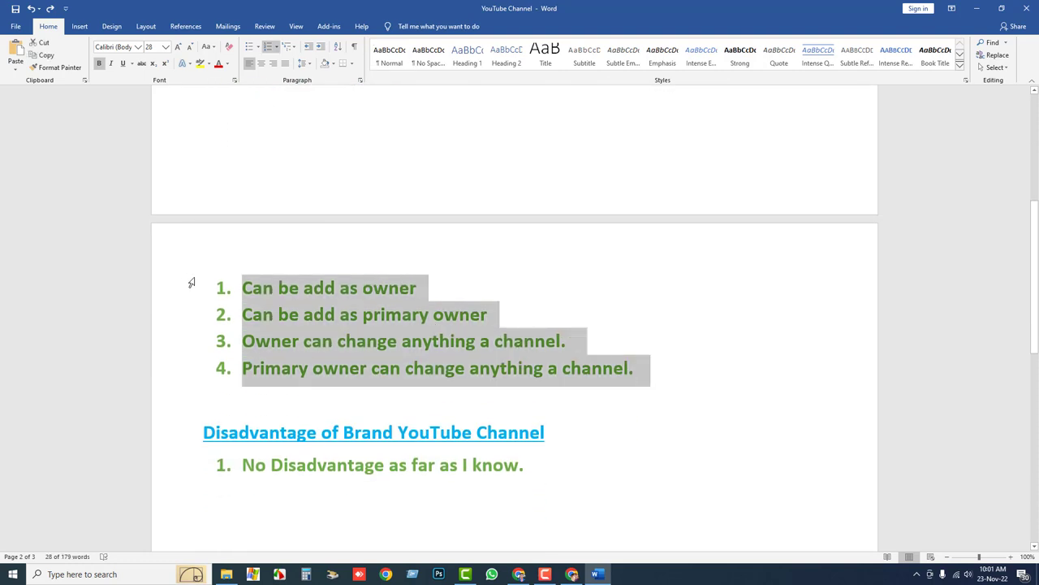
{"action": "key", "text": "BackSpace"}
- Paste the four copied owner entries a few blank lines below the "Default YouTube Channel Advantage" list
{"action": "scroll", "coordinate": [333, 318], "scroll_direction": "down", "scroll_amount": 5}
{"action": "scroll", "coordinate": [424, 355], "scroll_direction": "down", "scroll_amount": 9}
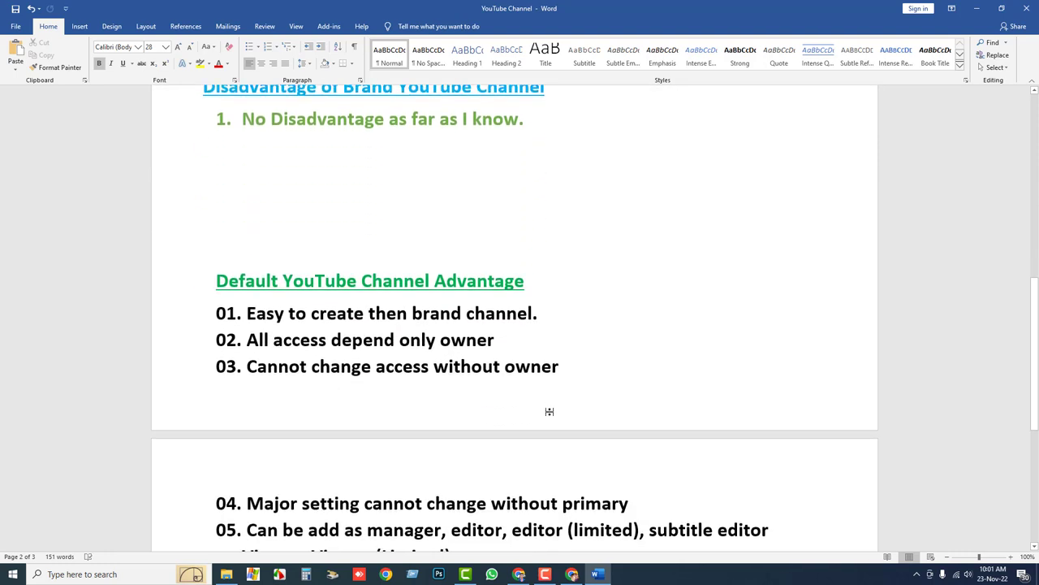
{"action": "left_click", "coordinate": [531, 310]}
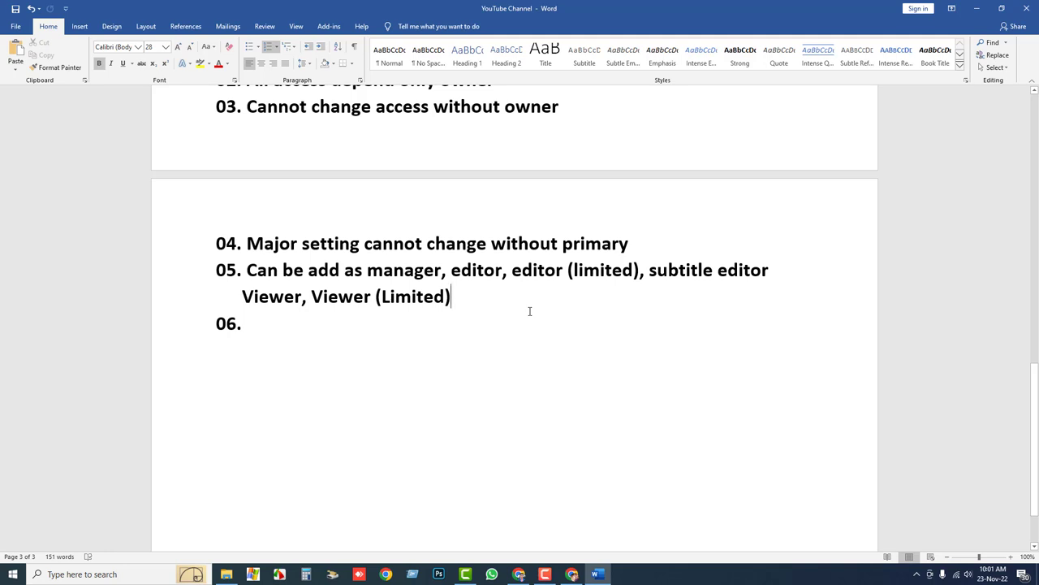
{"action": "key", "text": "Return"}
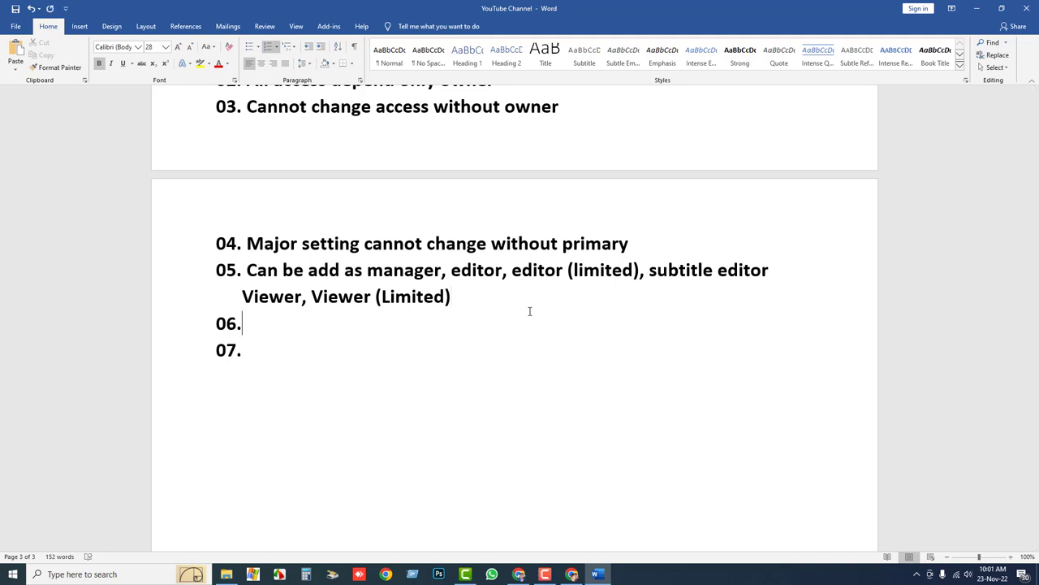
{"action": "key", "text": "ctrl+z"}
{"action": "key", "text": "Down"}
{"action": "key", "text": "Down"}
{"action": "key", "text": "Down"}
{"action": "key", "text": "Down"}
{"action": "key", "text": "Down"}
{"action": "key", "text": "Down"}
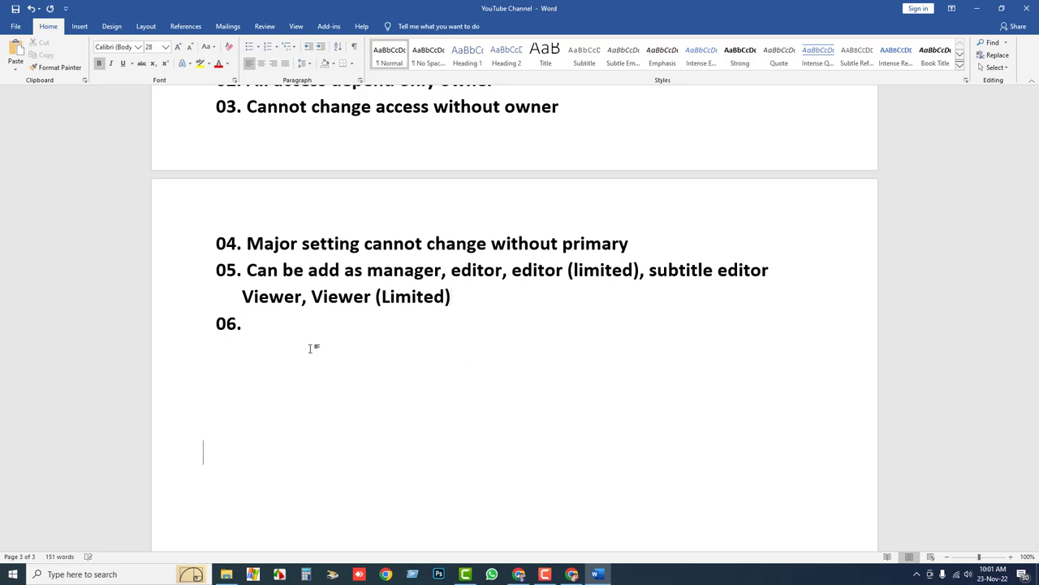
{"action": "key", "text": "ctrl+v"}
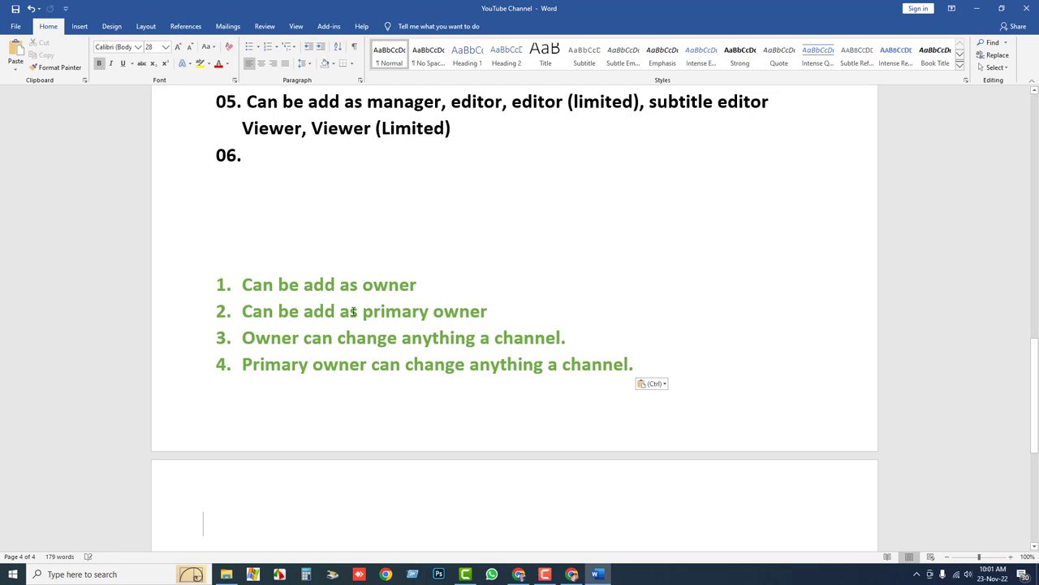
{"action": "scroll", "coordinate": [353, 311], "scroll_direction": "up", "scroll_amount": 1}
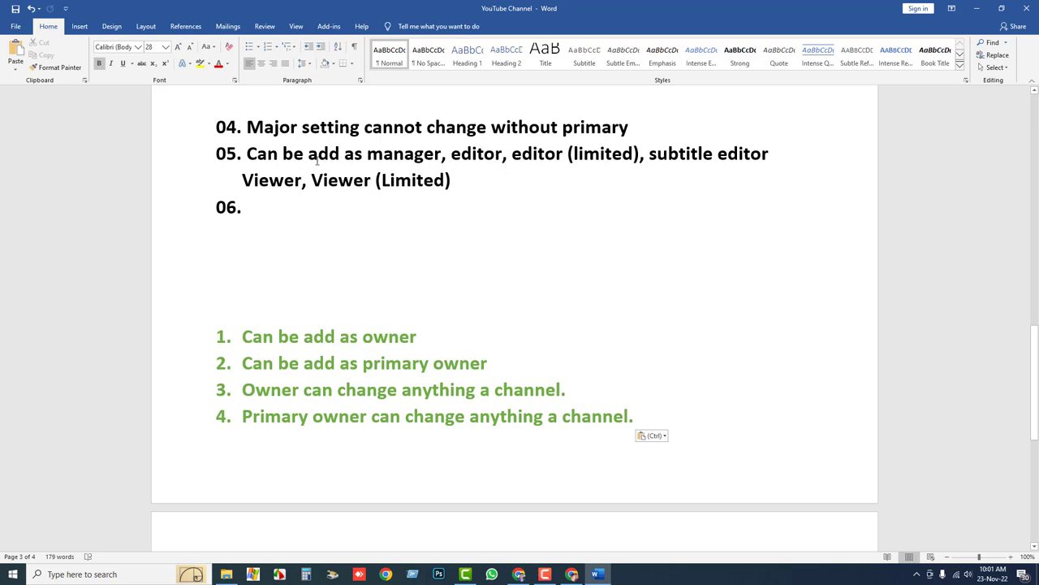
- Copy the text of item 05, which lists the manager, editor, subtitle editor and viewer roles
{"action": "left_click_drag", "start_coordinate": [338, 172], "coordinate": [452, 181]}
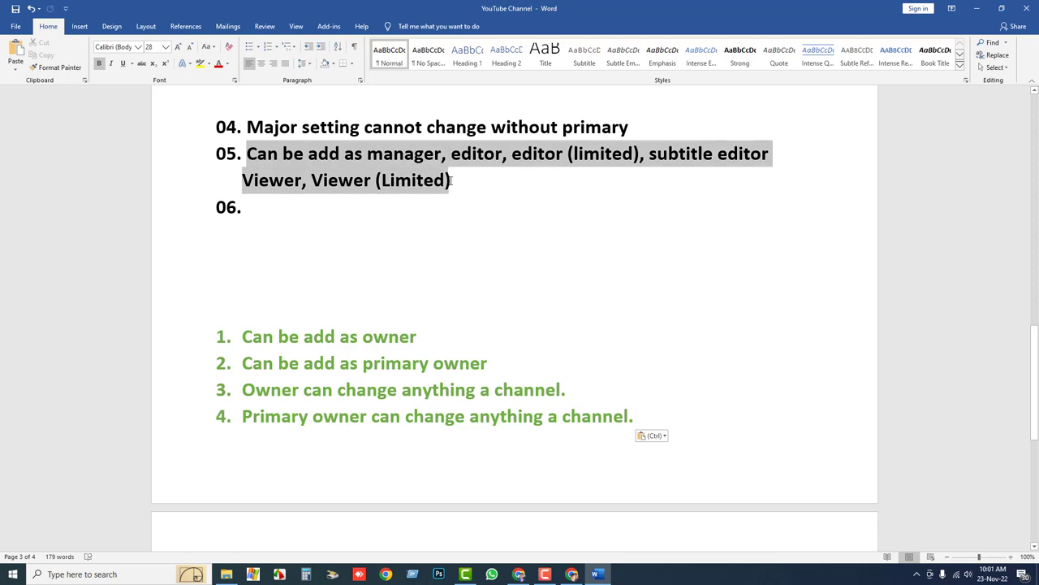
{"action": "right_click", "coordinate": [333, 182]}
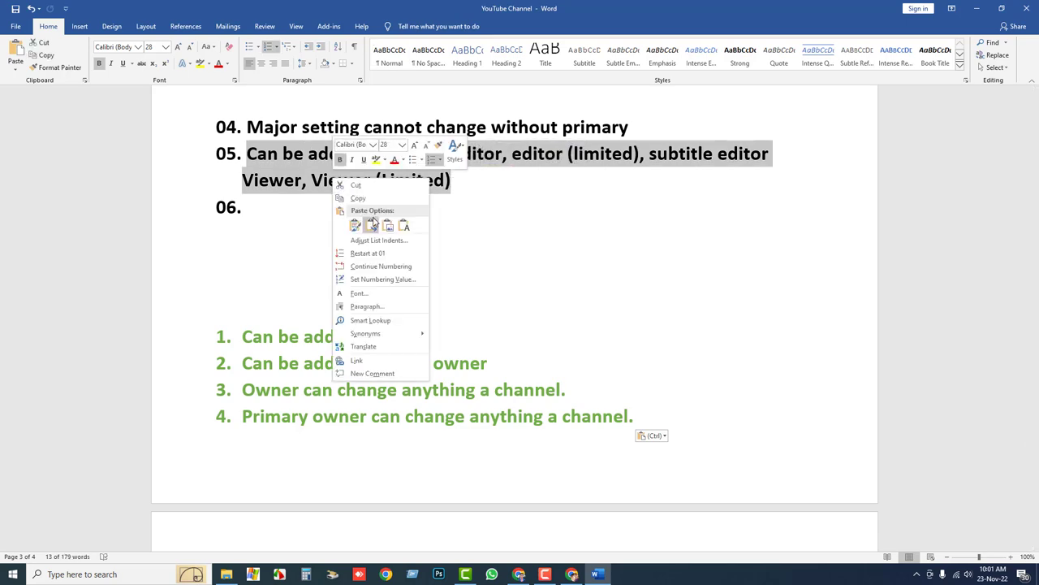
{"action": "left_click", "coordinate": [349, 199]}
- Colour "Personal/Default" red in the heading on the first page and save the document
{"action": "scroll", "coordinate": [410, 228], "scroll_direction": "up", "scroll_amount": 4}
{"action": "scroll", "coordinate": [408, 227], "scroll_direction": "up", "scroll_amount": 9}
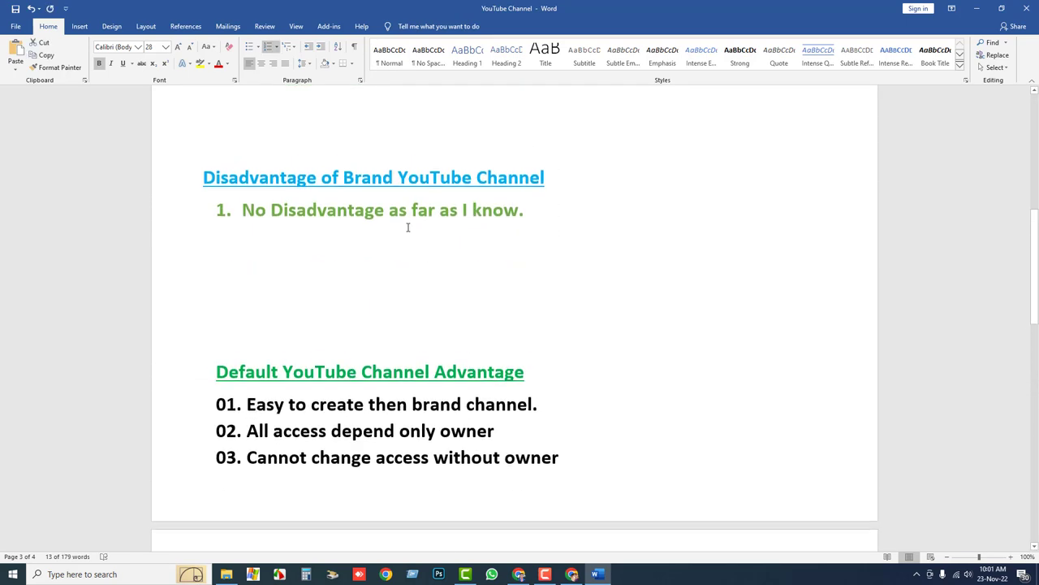
{"action": "scroll", "coordinate": [409, 227], "scroll_direction": "up", "scroll_amount": 1}
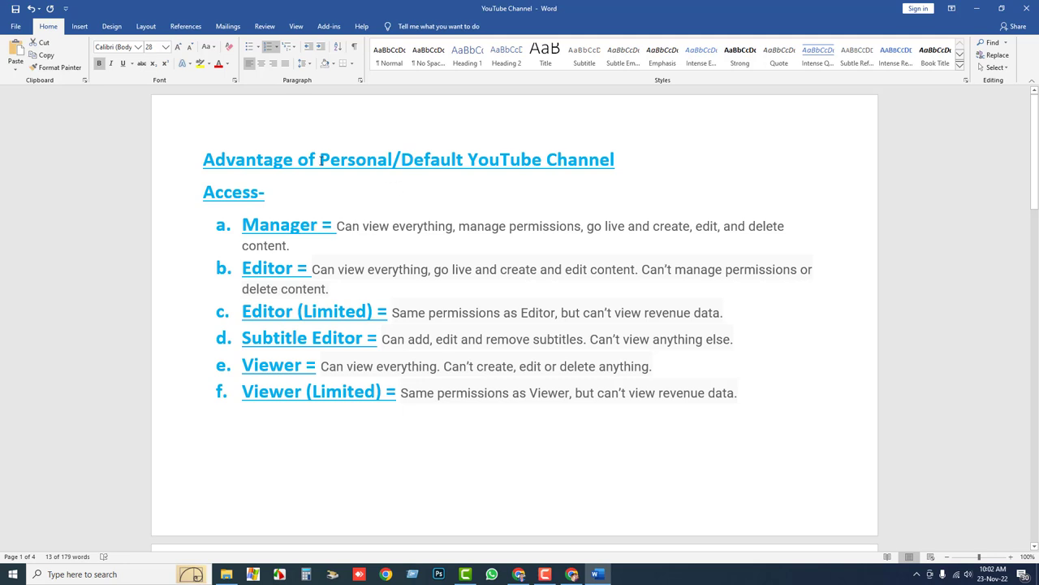
{"action": "left_click_drag", "start_coordinate": [322, 160], "coordinate": [464, 159]}
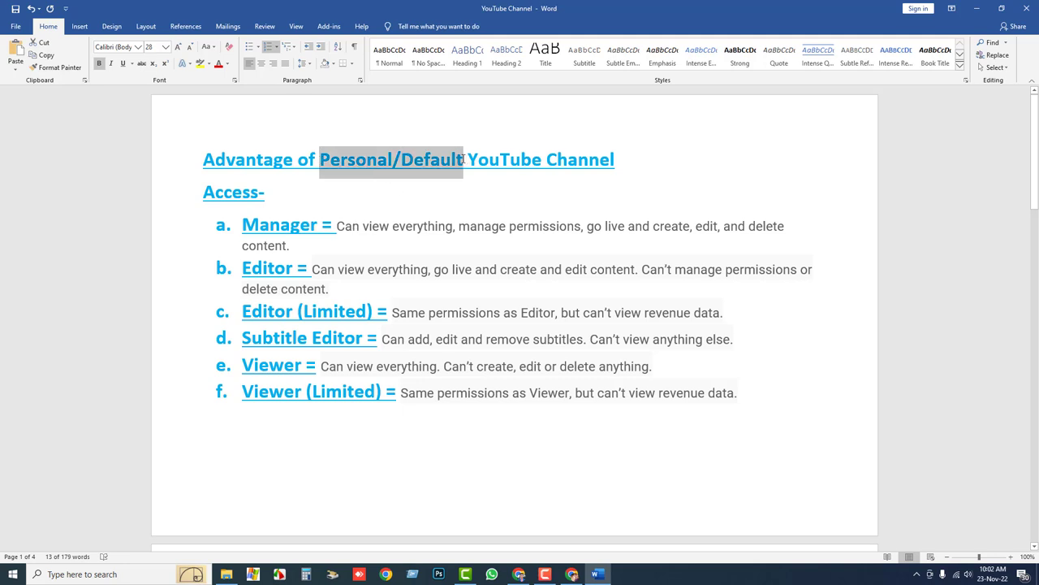
{"action": "left_click", "coordinate": [218, 65]}
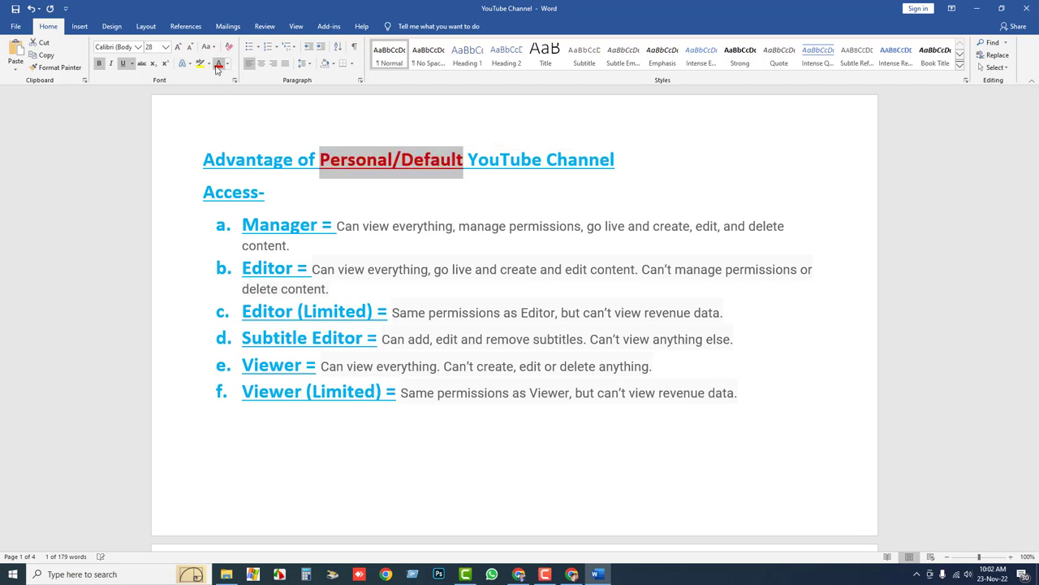
{"action": "left_click", "coordinate": [397, 194]}
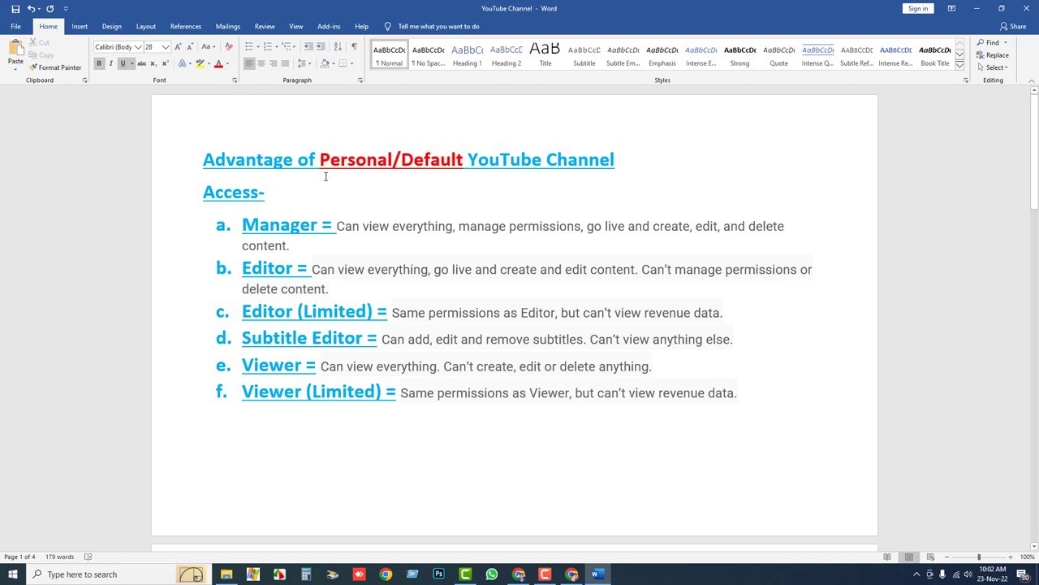
{"action": "left_click", "coordinate": [15, 9]}
- Try green on "Personal/Default" in the first heading and set its font colour back to red
{"action": "left_click_drag", "start_coordinate": [450, 158], "coordinate": [321, 157]}
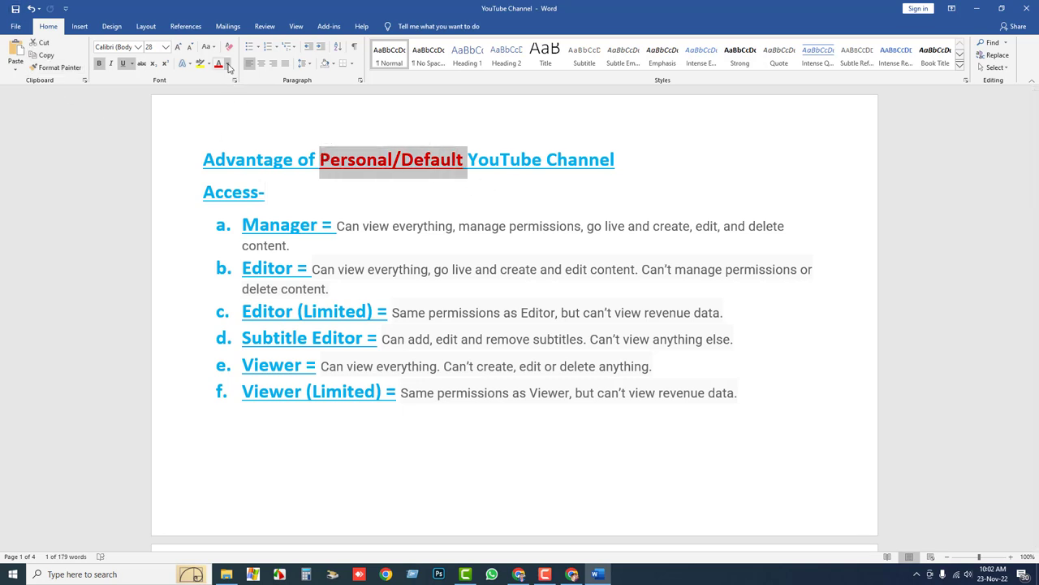
{"action": "left_click", "coordinate": [228, 64]}
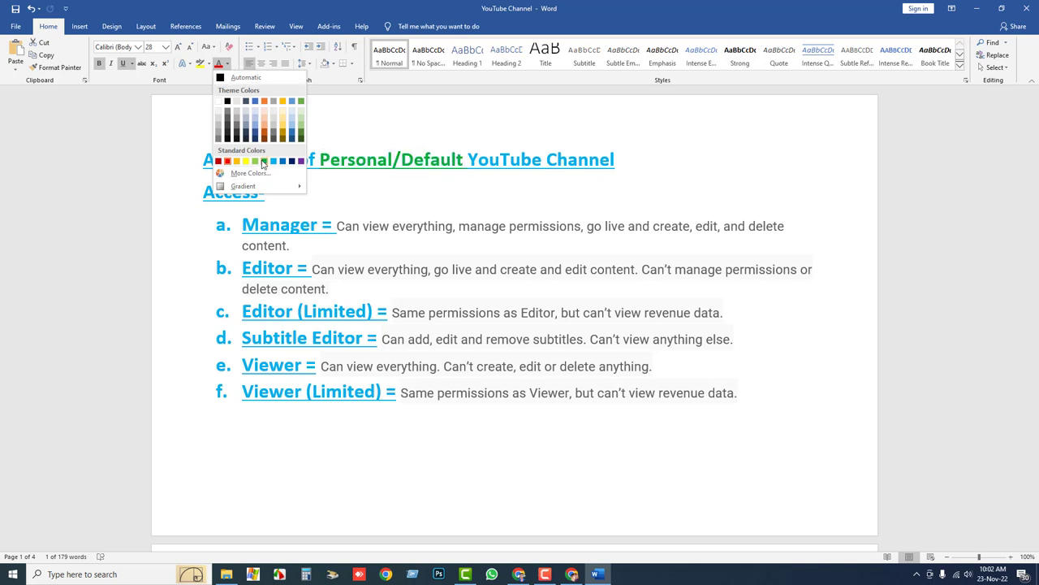
{"action": "left_click", "coordinate": [263, 162]}
{"action": "left_click", "coordinate": [228, 64]}
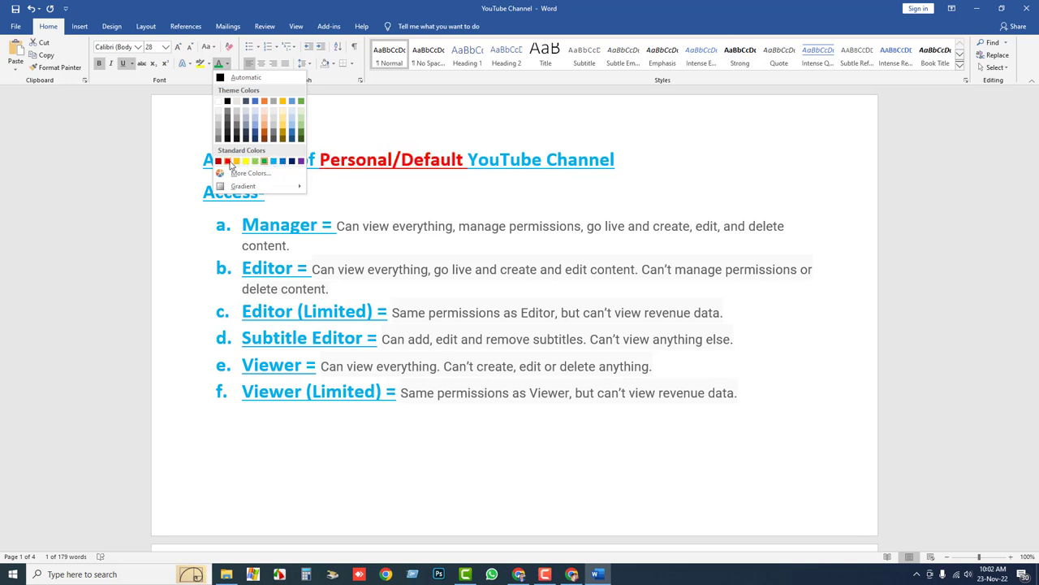
{"action": "left_click", "coordinate": [228, 162]}
{"action": "left_click", "coordinate": [538, 204]}
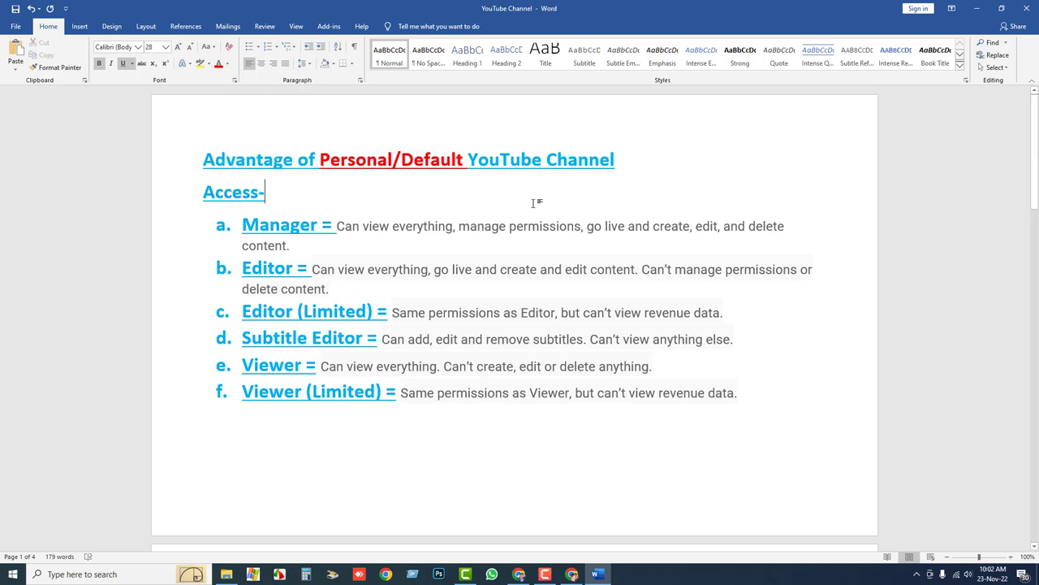
- Copy the "Advantage of Personal/Default YouTube Channel" and "Access-" lines, and insert about 20 blank lines above the "Disadvantage of Brand YouTube Channel" heading
{"action": "left_click_drag", "start_coordinate": [204, 160], "coordinate": [599, 186]}
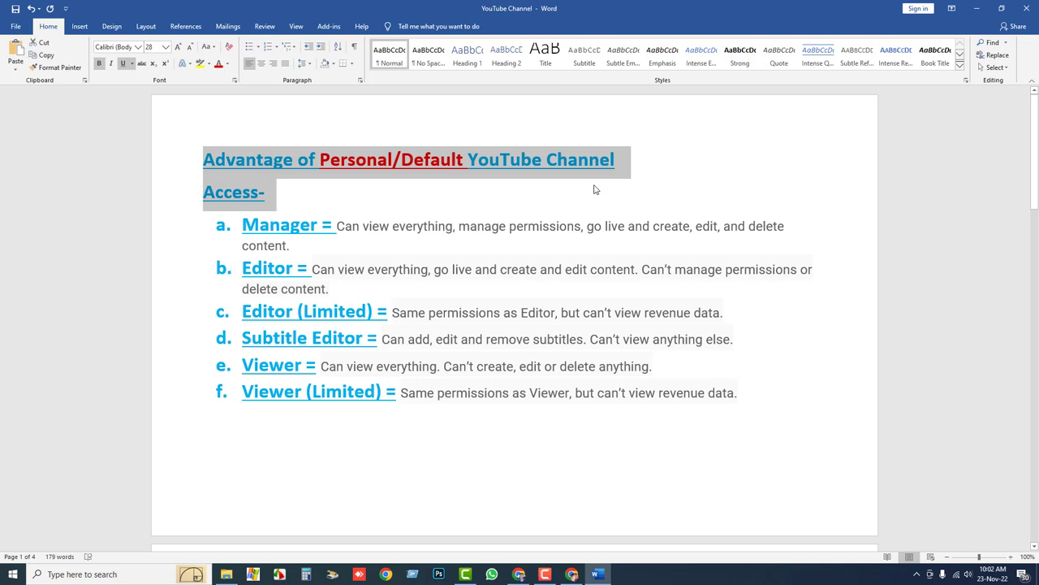
{"action": "scroll", "coordinate": [319, 411], "scroll_direction": "down", "scroll_amount": 3}
{"action": "scroll", "coordinate": [313, 382], "scroll_direction": "down", "scroll_amount": 2}
{"action": "left_click", "coordinate": [309, 338]}
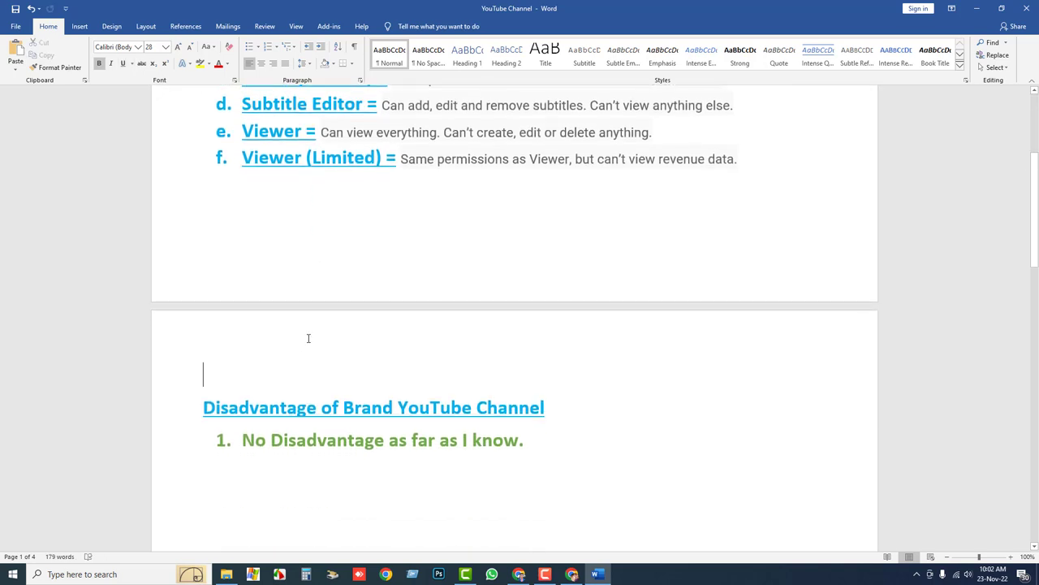
{"action": "key", "text": "Return"}
{"action": "key", "text": "Return"}
{"action": "key", "text": "Return"}
{"action": "key", "text": "Return"}
{"action": "key", "text": "Return"}
{"action": "key", "text": "Return"}
{"action": "key", "text": "Return"}
{"action": "key", "text": "Return"}
{"action": "key", "text": "Return"}
{"action": "key", "text": "Return"}
{"action": "key", "text": "Return"}
{"action": "key", "text": "Return"}
{"action": "key", "text": "Return"}
{"action": "key", "text": "Return"}
{"action": "key", "text": "Return"}
{"action": "key", "text": "Return"}
{"action": "key", "text": "Return"}
{"action": "key", "text": "Return"}
{"action": "key", "text": "Return"}
{"action": "key", "text": "Return"}
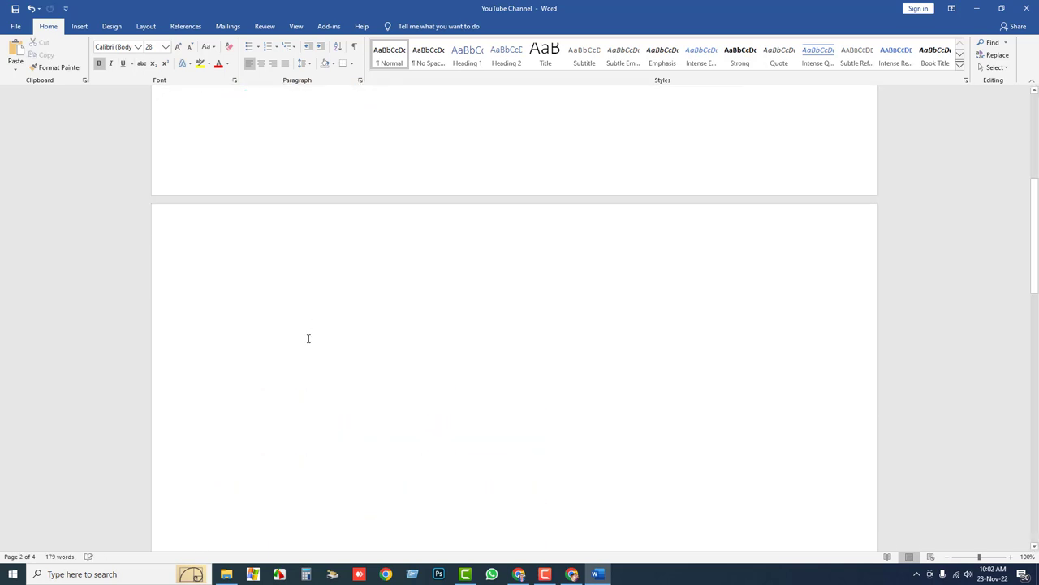
- Paste the copied heading lines at the start of the second page and replace "Personal/Default" with "Brand"
{"action": "scroll", "coordinate": [268, 284], "scroll_direction": "down", "scroll_amount": 7}
{"action": "scroll", "coordinate": [236, 220], "scroll_direction": "up", "scroll_amount": 2}
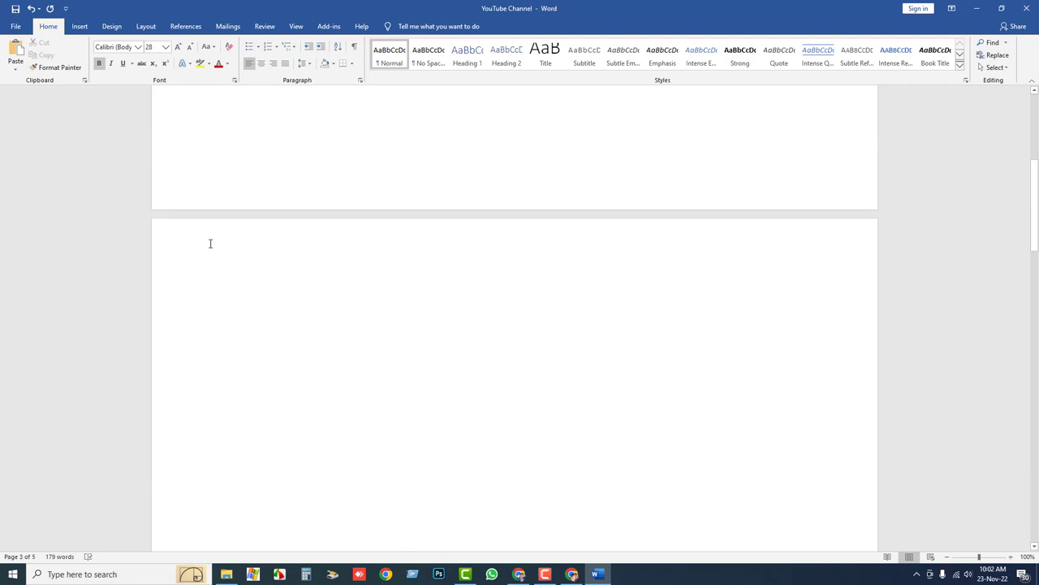
{"action": "key", "text": "ctrl+v"}
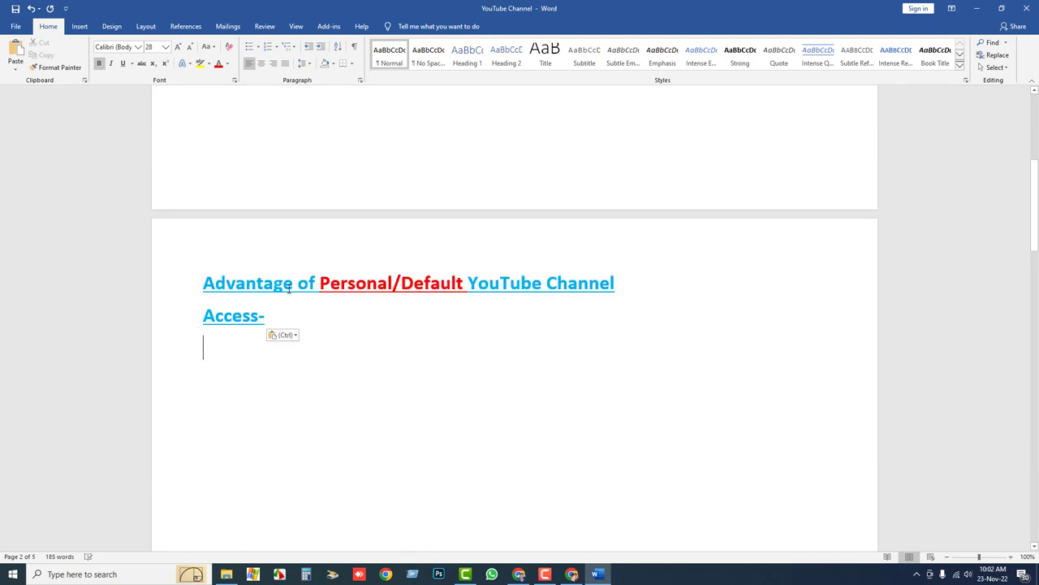
{"action": "left_click", "coordinate": [288, 317]}
{"action": "left_click_drag", "start_coordinate": [321, 278], "coordinate": [463, 282]}
{"action": "type", "text": "Bra"}
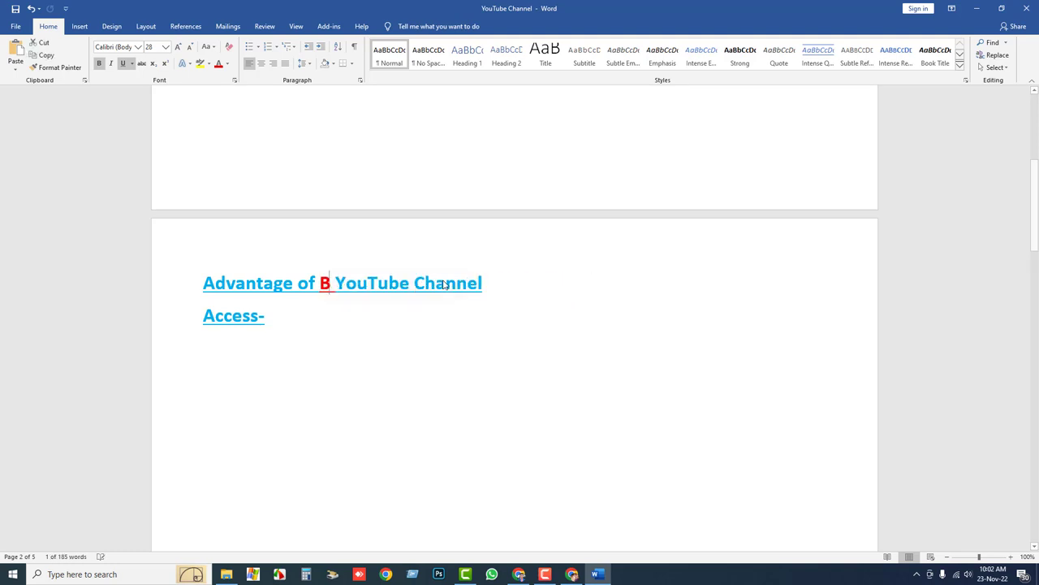
{"action": "type", "text": "nd"}
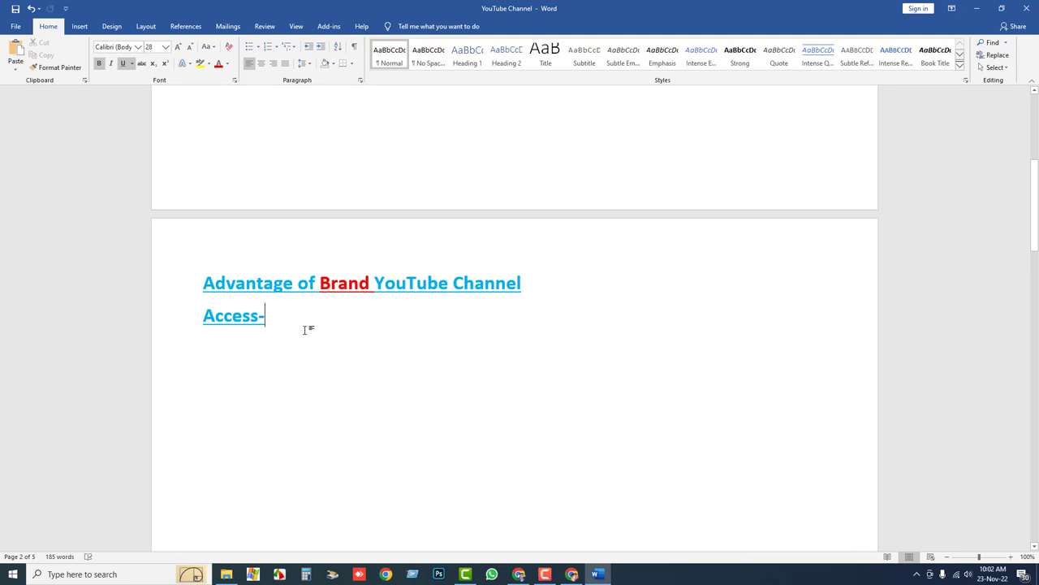
- Start a numbered list at 1 below the "Access-" line of the "Advantage of Brand YouTube Channel" section
{"action": "left_click", "coordinate": [343, 372]}
{"action": "type", "text": "1"}
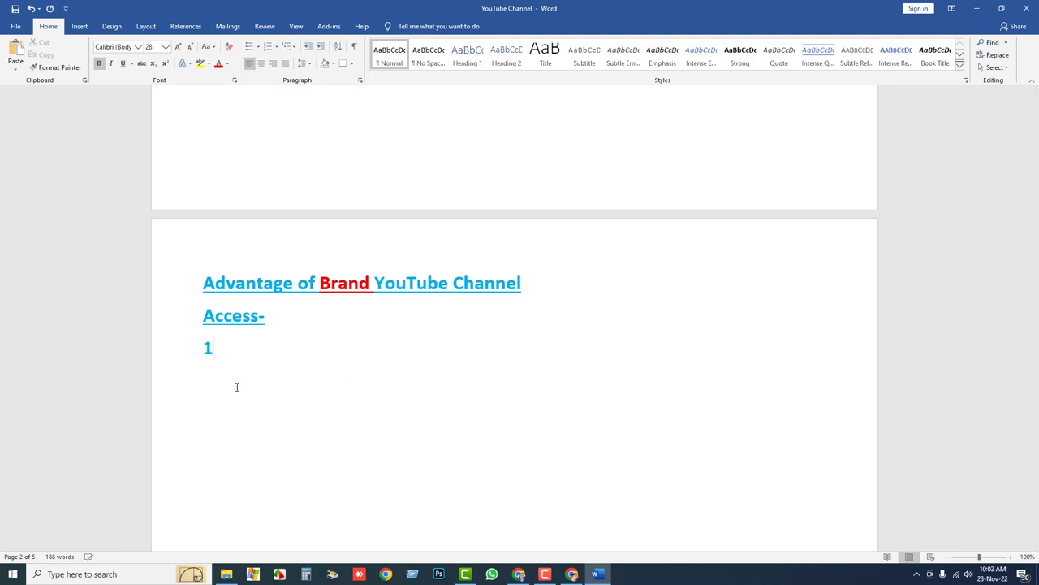
{"action": "type", "text": "."}
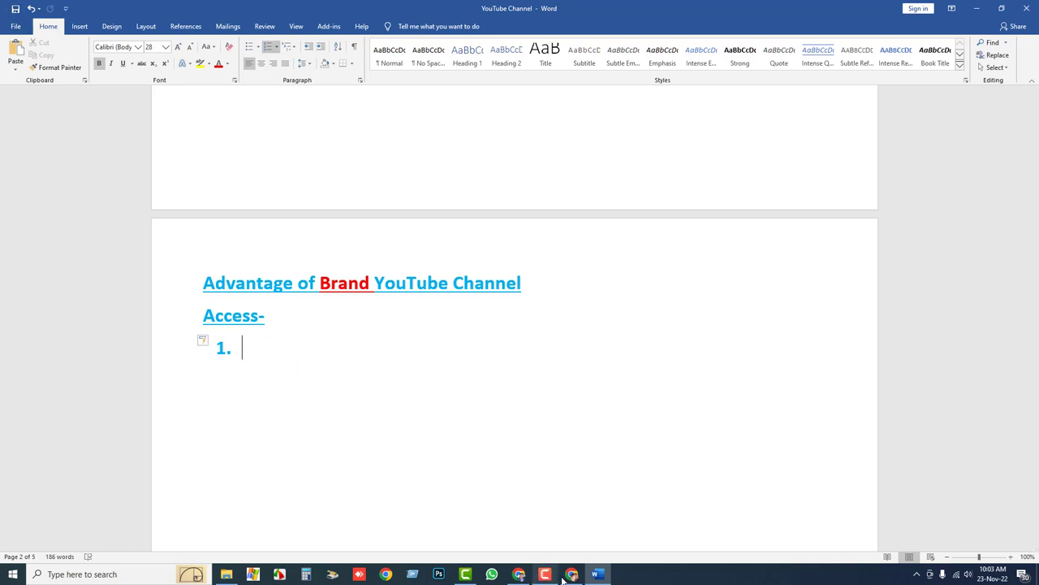
{"action": "scroll", "coordinate": [387, 357], "scroll_direction": "up", "scroll_amount": 5}
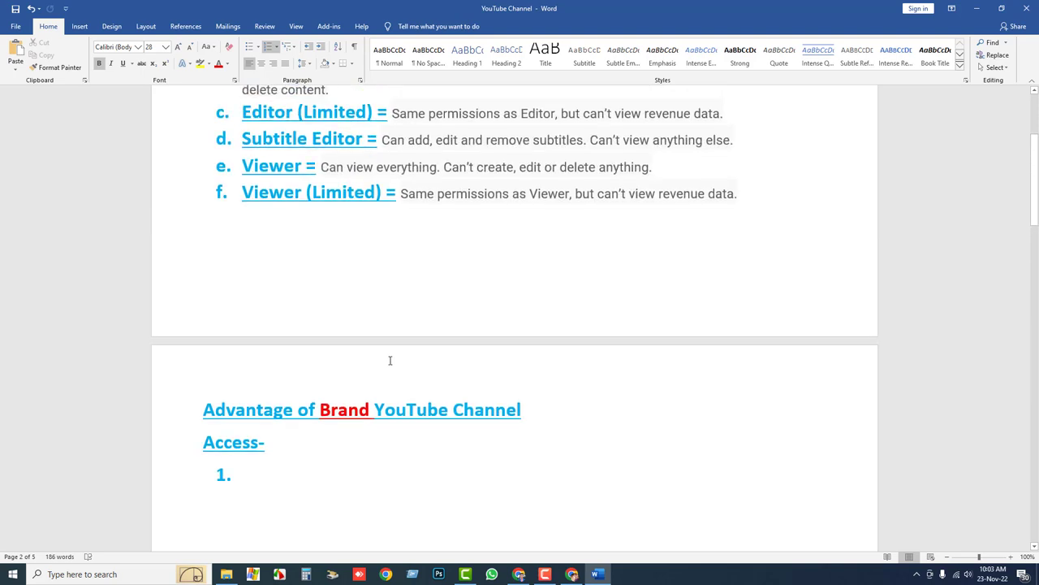
{"action": "scroll", "coordinate": [390, 361], "scroll_direction": "up", "scroll_amount": 2}
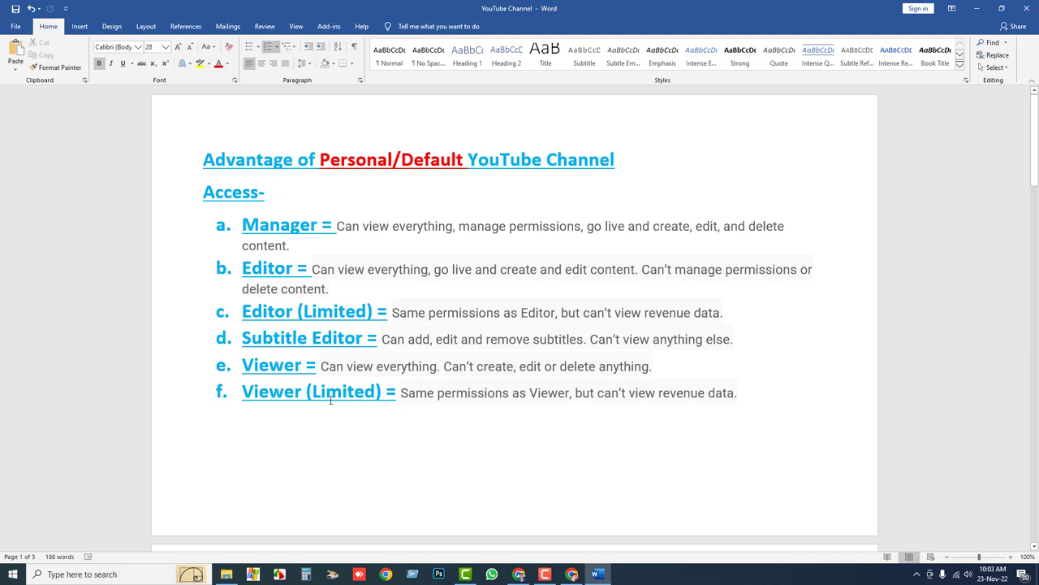
{"action": "scroll", "coordinate": [285, 352], "scroll_direction": "down", "scroll_amount": 5}
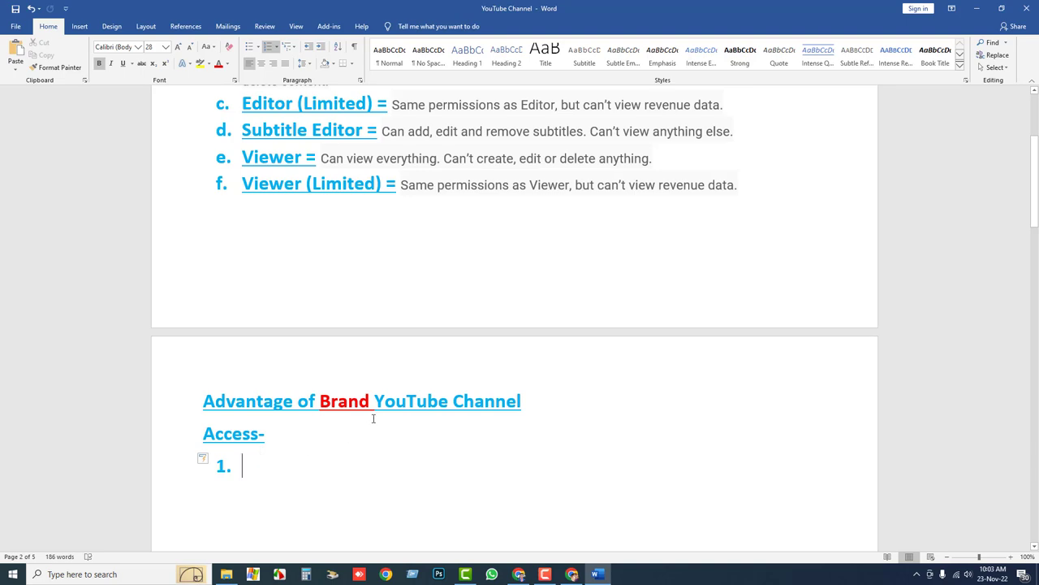
- Switch to Chrome and open the account's own YouTube channel page from YouTube Studio
{"action": "left_click", "coordinate": [573, 577]}
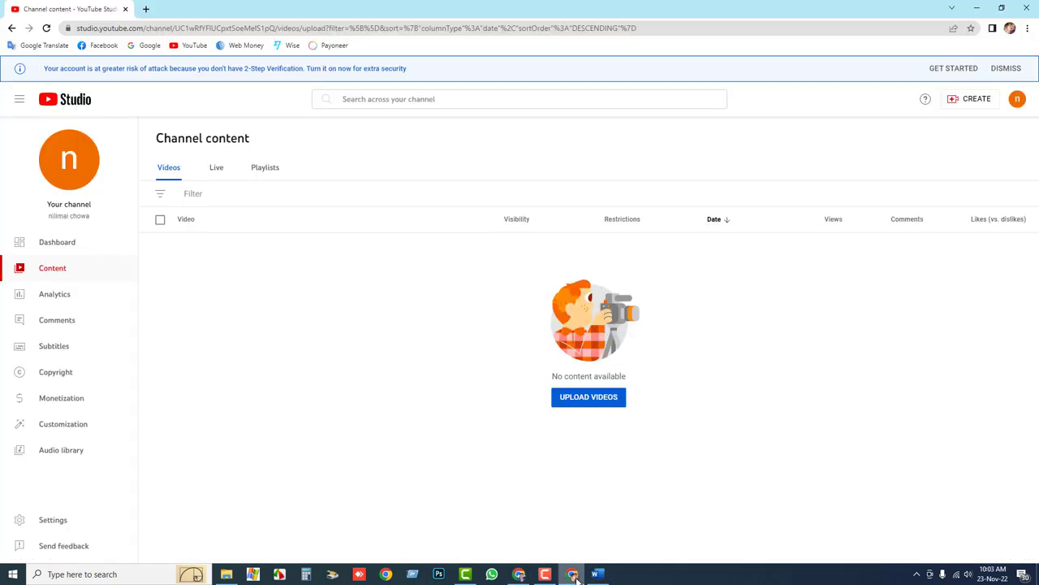
{"action": "left_click", "coordinate": [74, 253]}
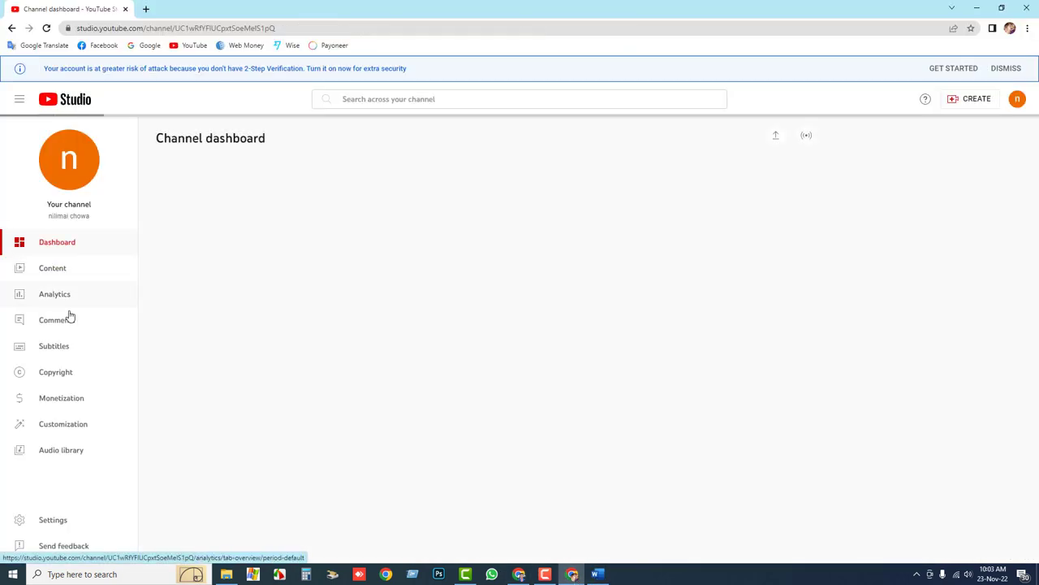
{"action": "left_click", "coordinate": [1018, 99]}
{"action": "left_click", "coordinate": [927, 163]}
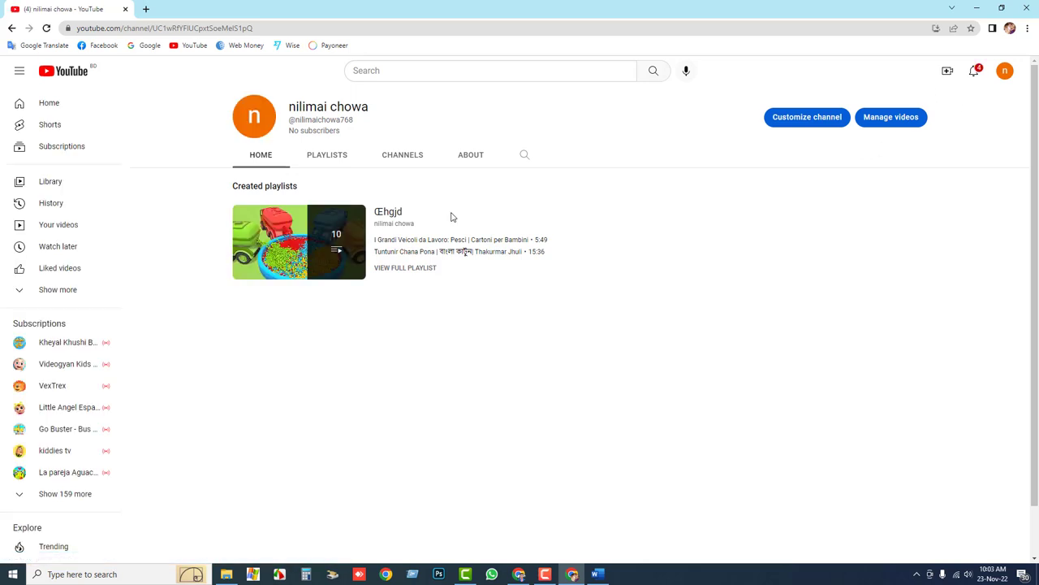
- Open the YouTube account settings, go to adding or managing channels, and start creating a new channel
{"action": "scroll", "coordinate": [57, 487], "scroll_direction": "down", "scroll_amount": 3}
{"action": "scroll", "coordinate": [57, 488], "scroll_direction": "down", "scroll_amount": 2}
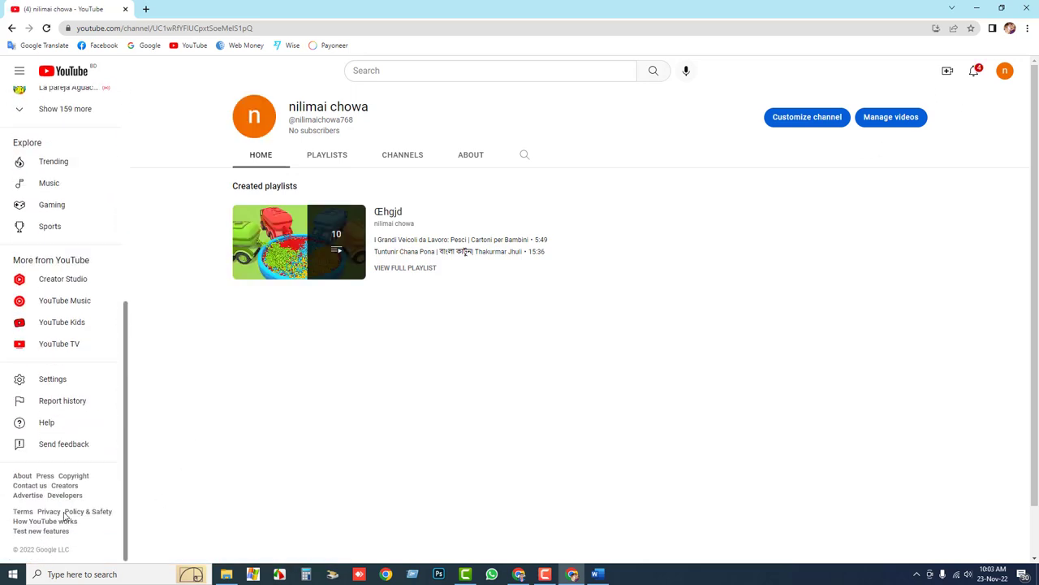
{"action": "left_click", "coordinate": [54, 389]}
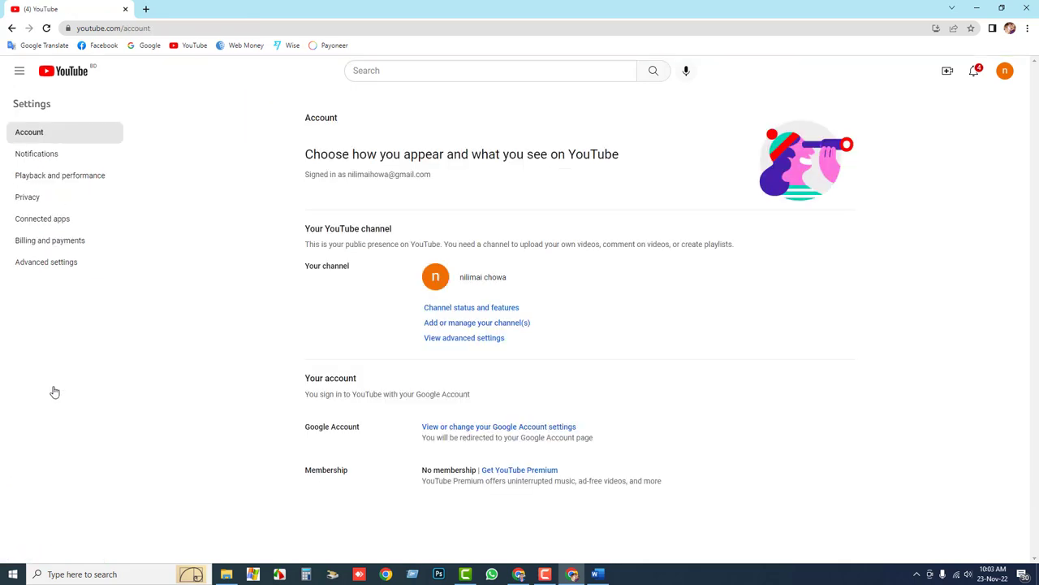
{"action": "left_click", "coordinate": [447, 325]}
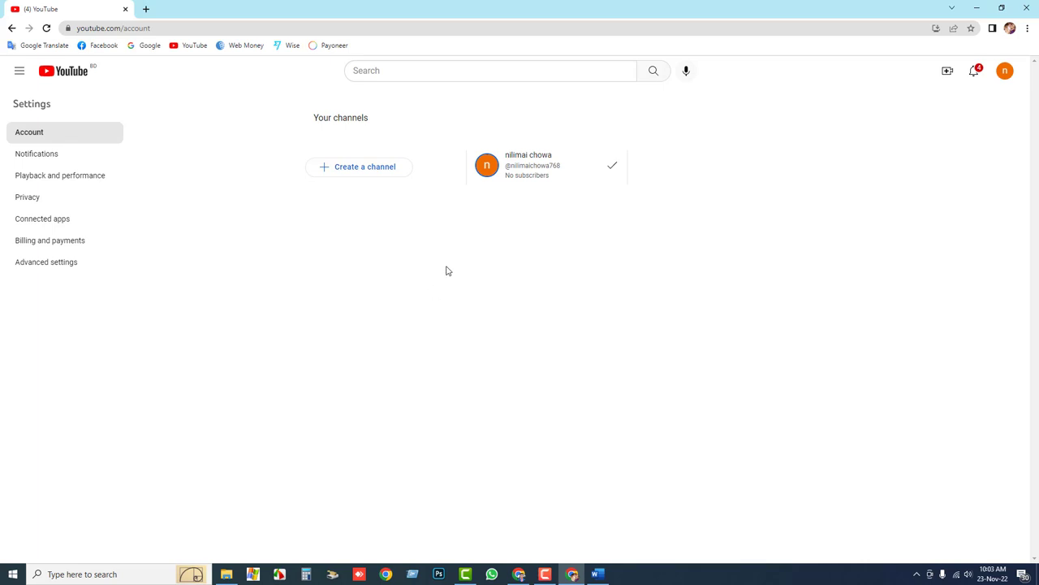
{"action": "left_click", "coordinate": [353, 175]}
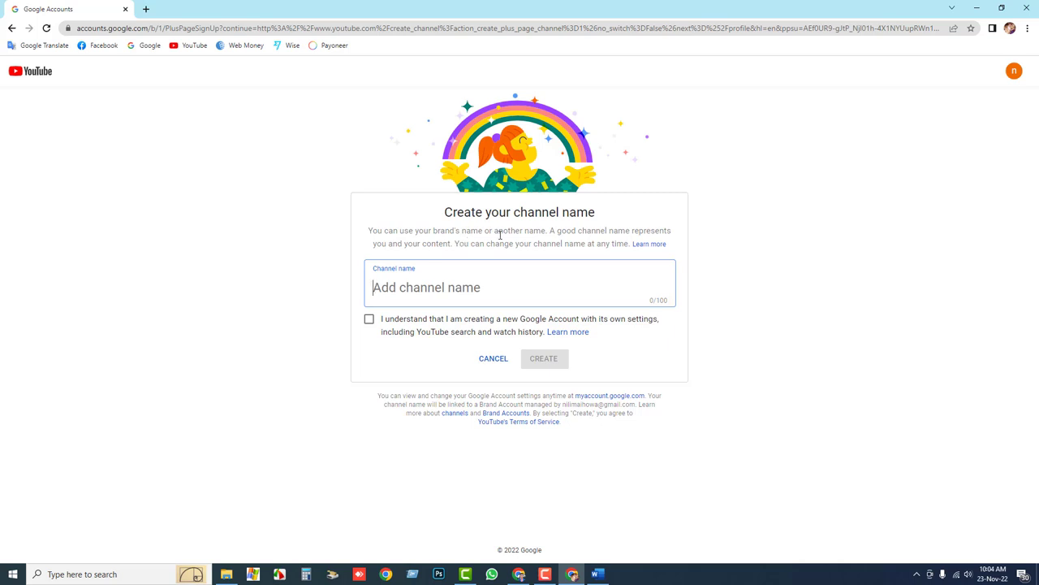
- Read the sentence "You can use your brand's name or another name" on the channel name form, highlighting it
{"action": "left_click", "coordinate": [542, 230]}
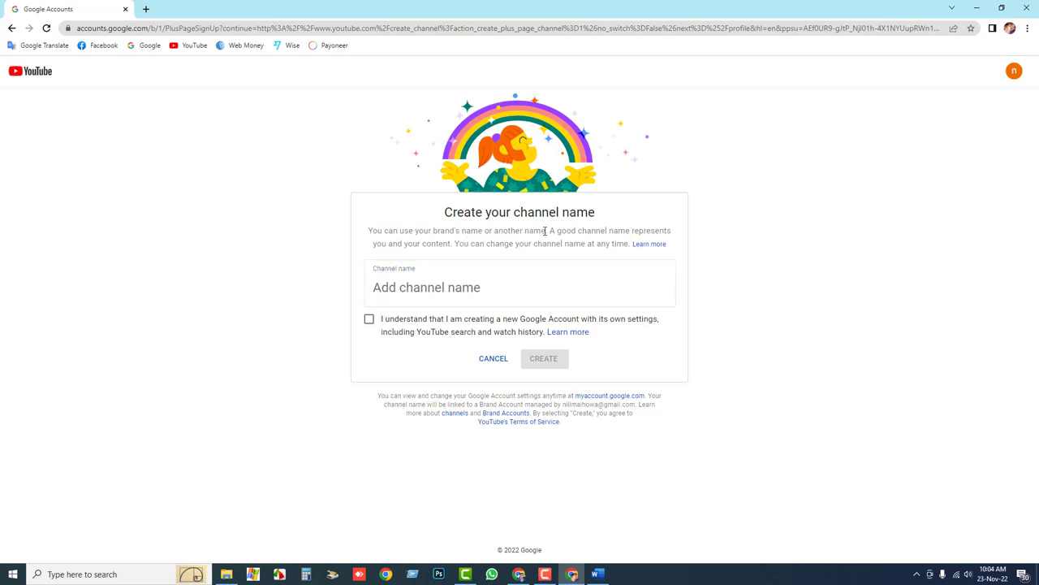
{"action": "left_click_drag", "start_coordinate": [542, 234], "coordinate": [370, 230]}
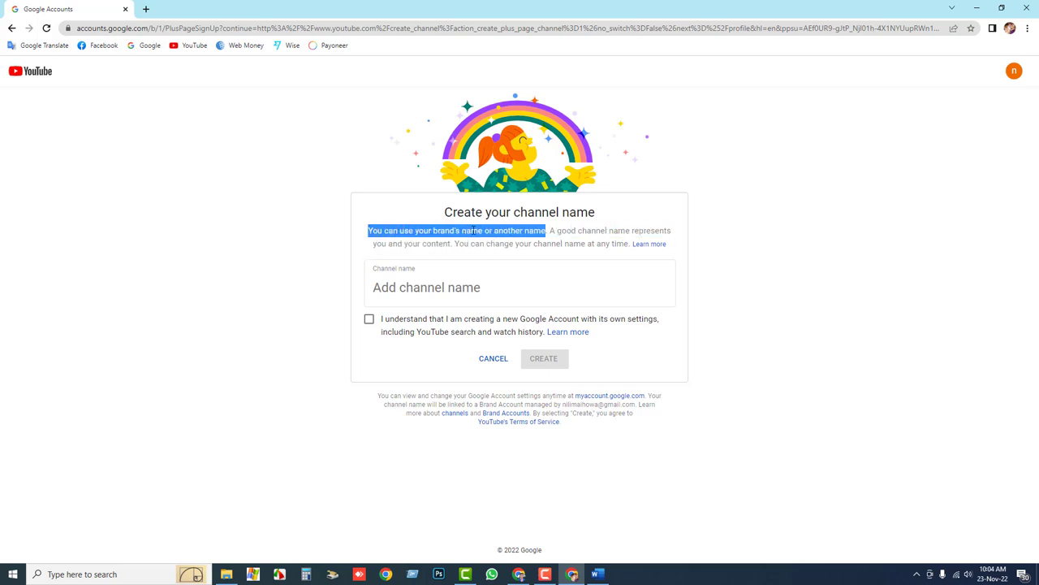
{"action": "left_click", "coordinate": [546, 232]}
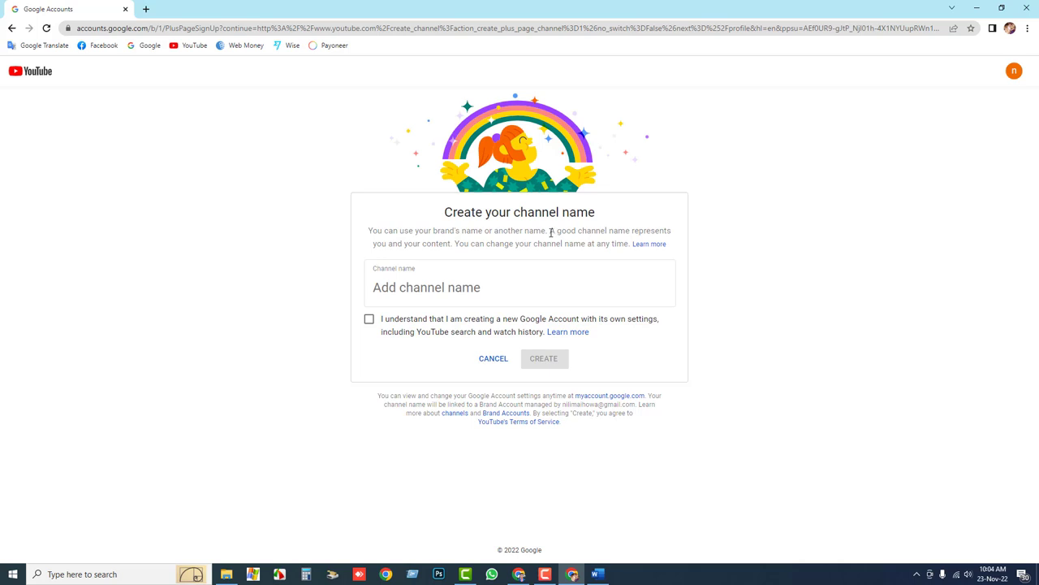
- Copy "A good channel name represents you and your content." from the form and translate it from English to Bengali in Google Translate
{"action": "left_click_drag", "start_coordinate": [551, 232], "coordinate": [454, 247]}
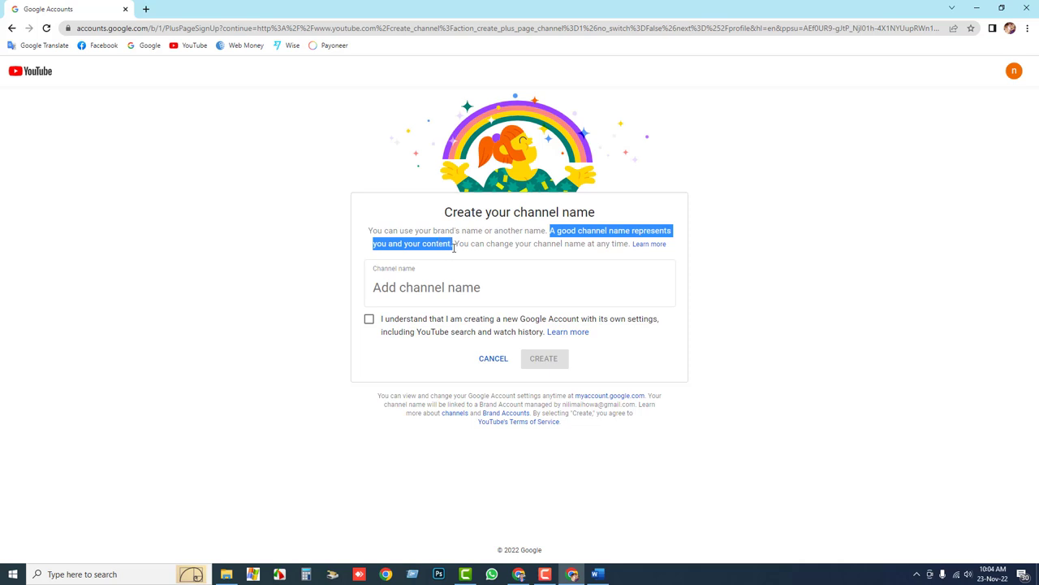
{"action": "right_click", "coordinate": [441, 245]}
{"action": "left_click", "coordinate": [457, 253]}
{"action": "left_click", "coordinate": [148, 9]}
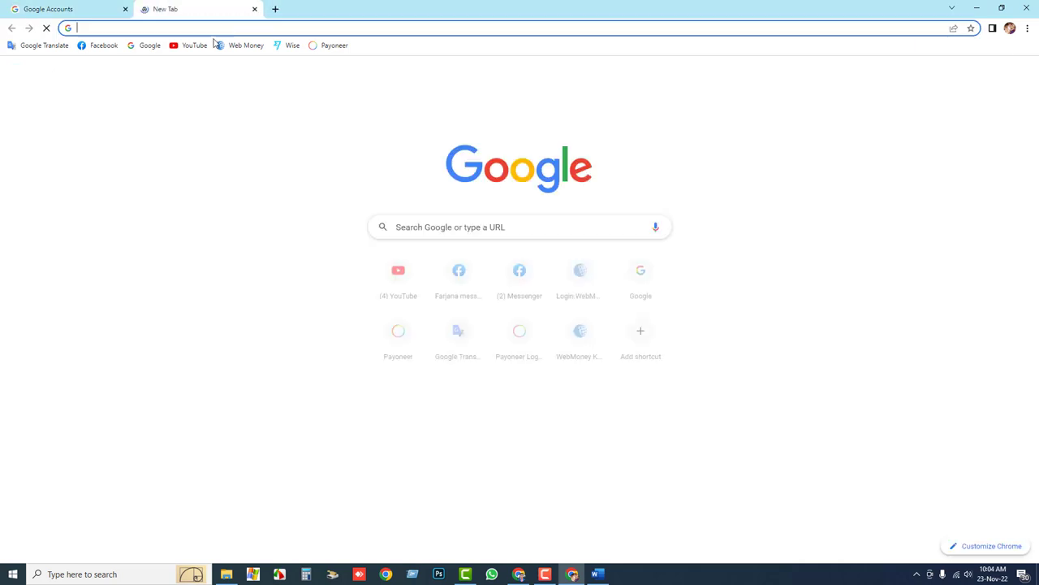
{"action": "left_click", "coordinate": [48, 45]}
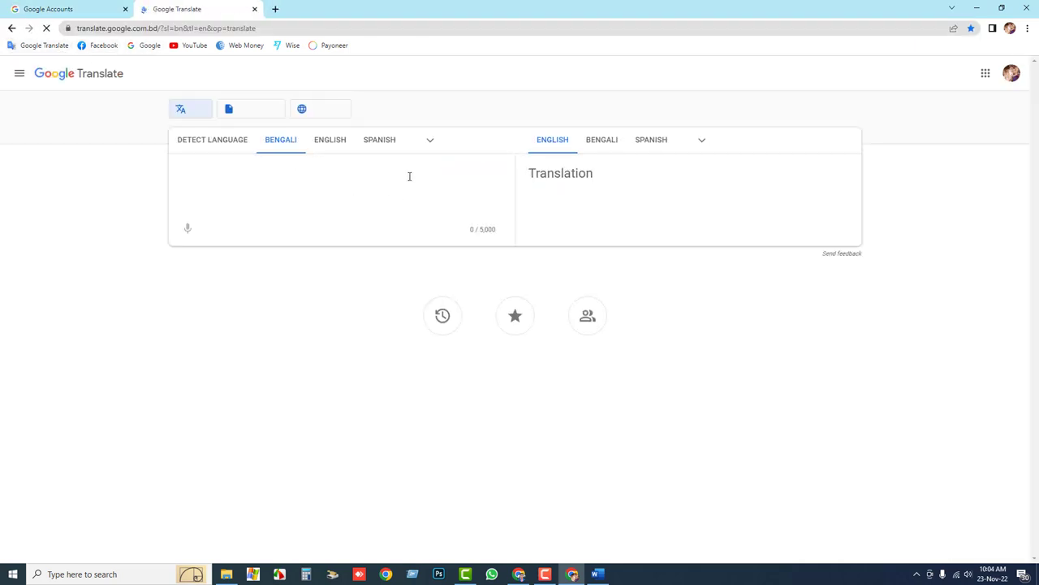
{"action": "key", "text": "ctrl+v"}
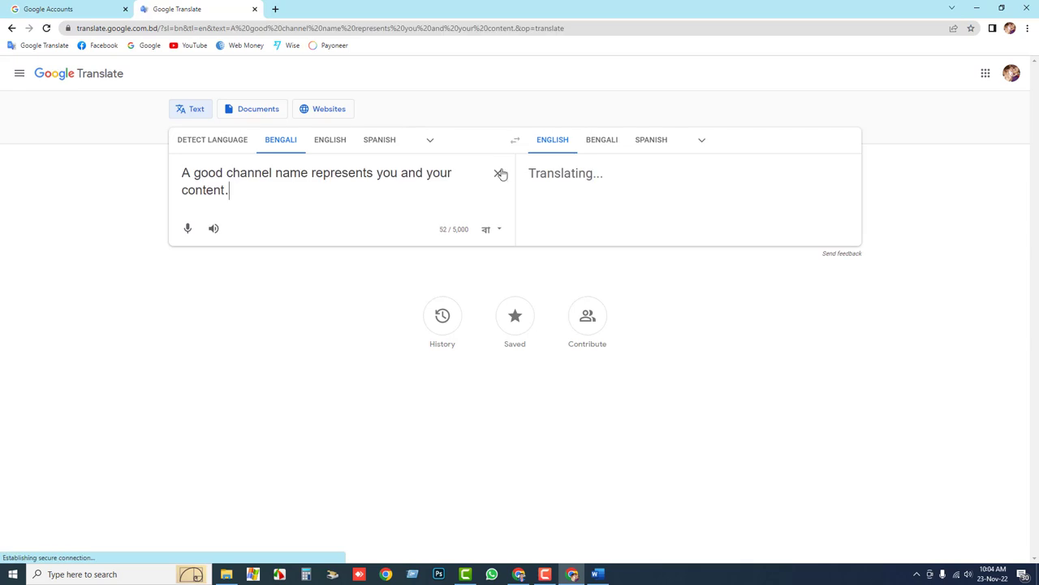
{"action": "left_click", "coordinate": [605, 141]}
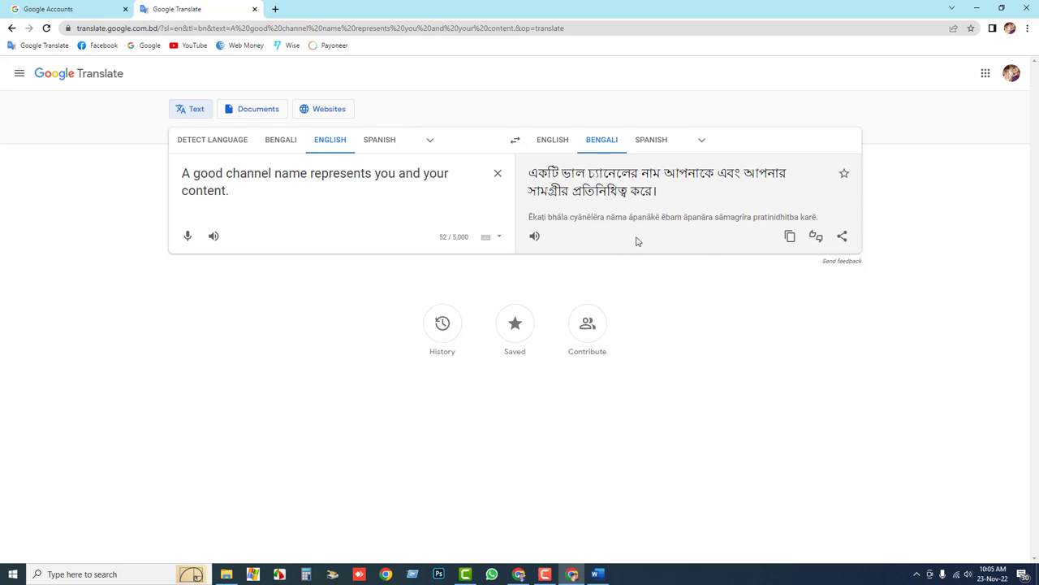
{"action": "left_click", "coordinate": [549, 575]}
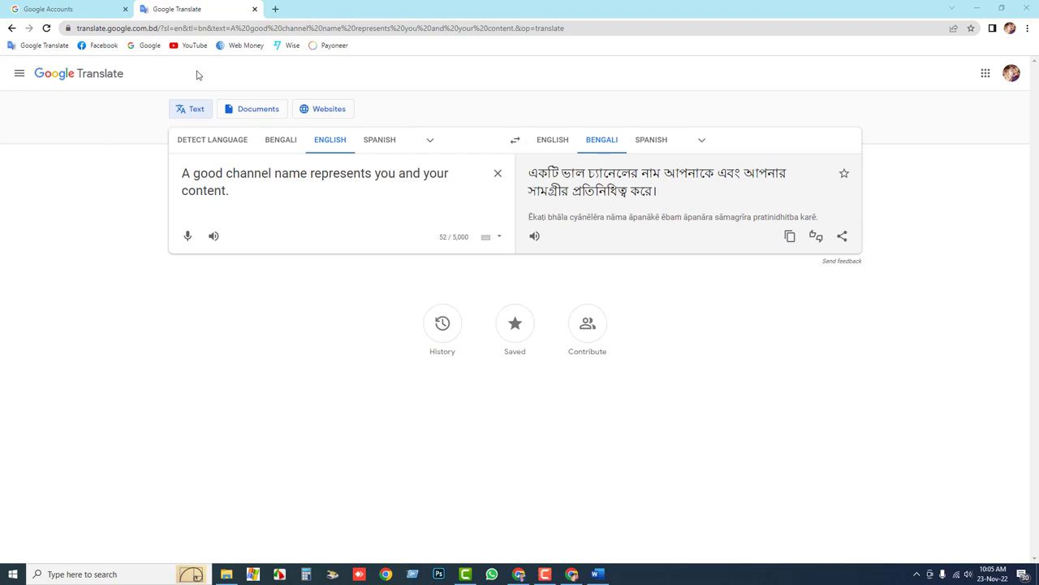
{"action": "key", "text": "ctrl+a"}
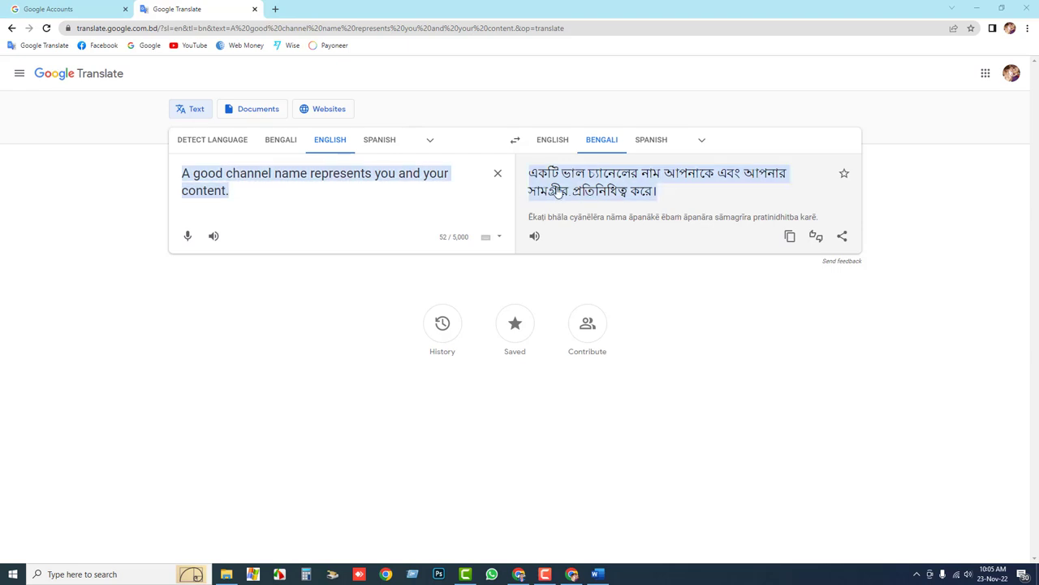
{"action": "left_click", "coordinate": [745, 188]}
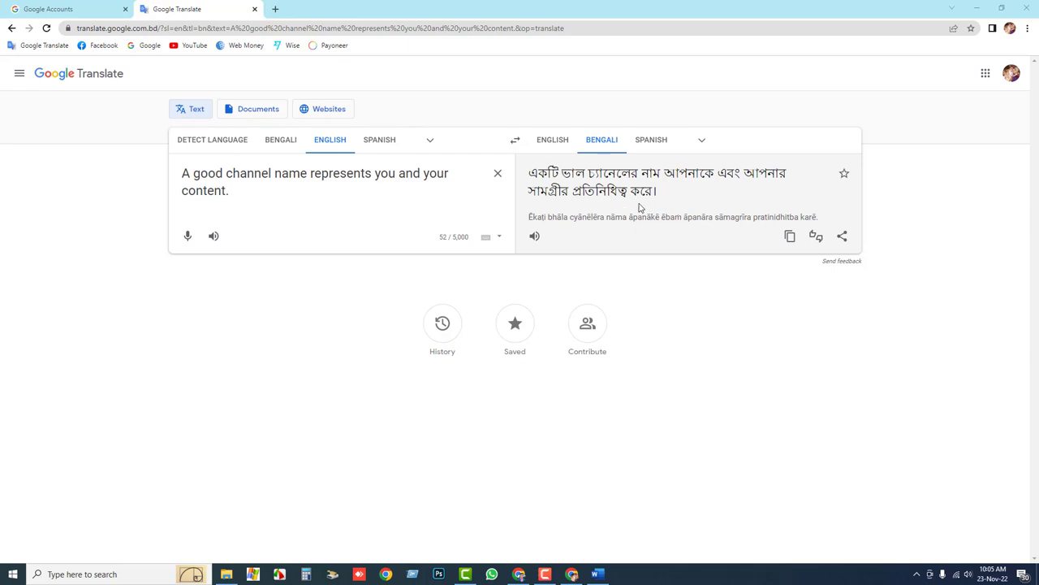
- Return to the channel creation form, enter "TechOne" as the channel name and accept the new Google Account acknowledgement
{"action": "left_click", "coordinate": [44, 9]}
{"action": "left_click", "coordinate": [417, 288]}
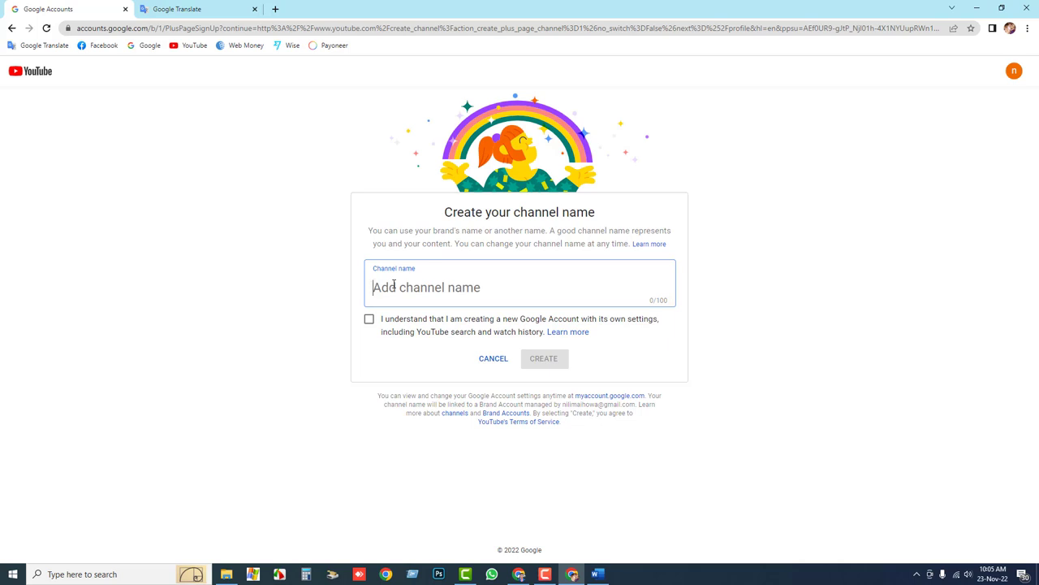
{"action": "type", "text": "Tech"}
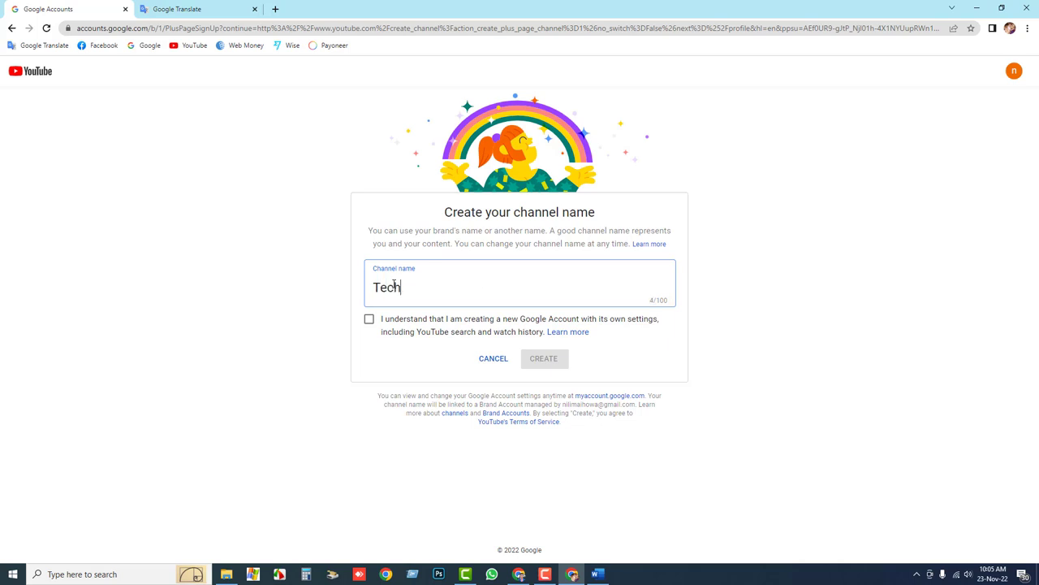
{"action": "type", "text": "Onbe"}
{"action": "key", "text": "BackSpace"}
{"action": "type", "text": "e"}
{"action": "left_click", "coordinate": [402, 288]}
{"action": "key", "text": "BackSpace"}
{"action": "left_click", "coordinate": [369, 321]}
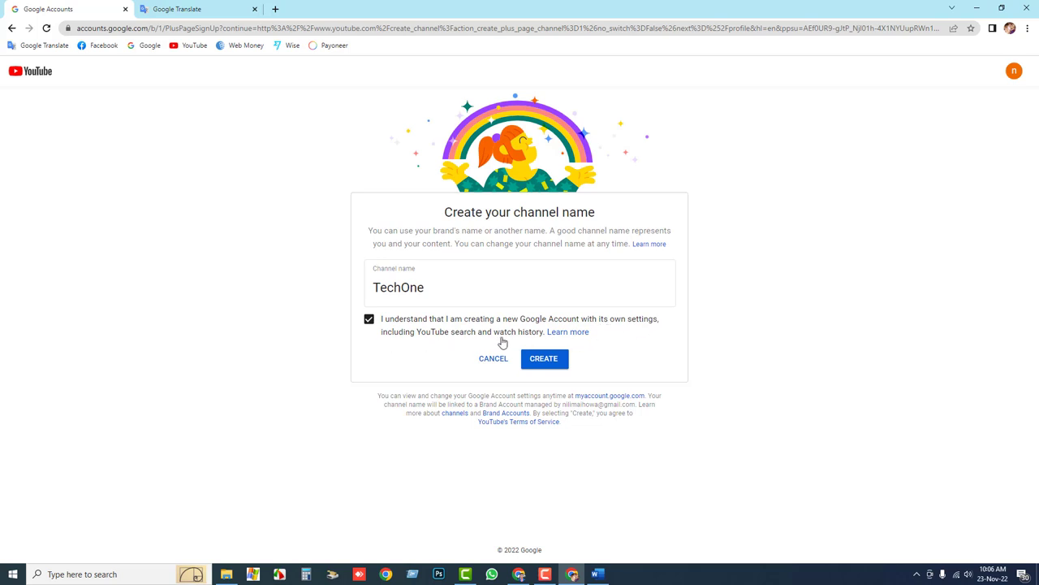
- Highlight the sentence about changing the channel name, open its "Learn more" video, pause it and look over its description
{"action": "left_click_drag", "start_coordinate": [457, 243], "coordinate": [478, 245]}
{"action": "left_click", "coordinate": [462, 253]}
{"action": "left_click", "coordinate": [650, 245]}
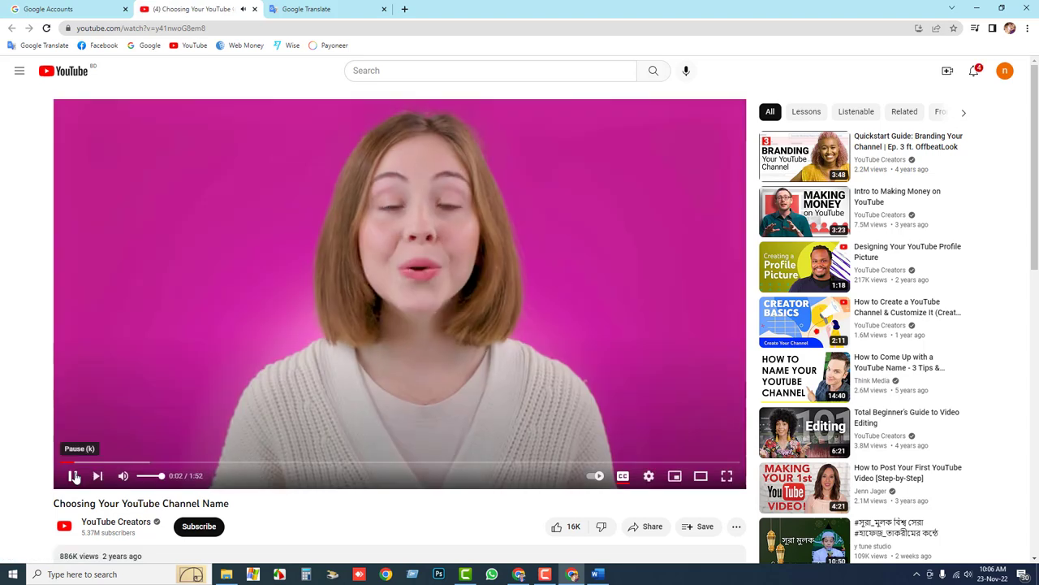
{"action": "left_click", "coordinate": [72, 475]}
{"action": "scroll", "coordinate": [361, 358], "scroll_direction": "down", "scroll_amount": 2}
{"action": "scroll", "coordinate": [237, 359], "scroll_direction": "down", "scroll_amount": 1}
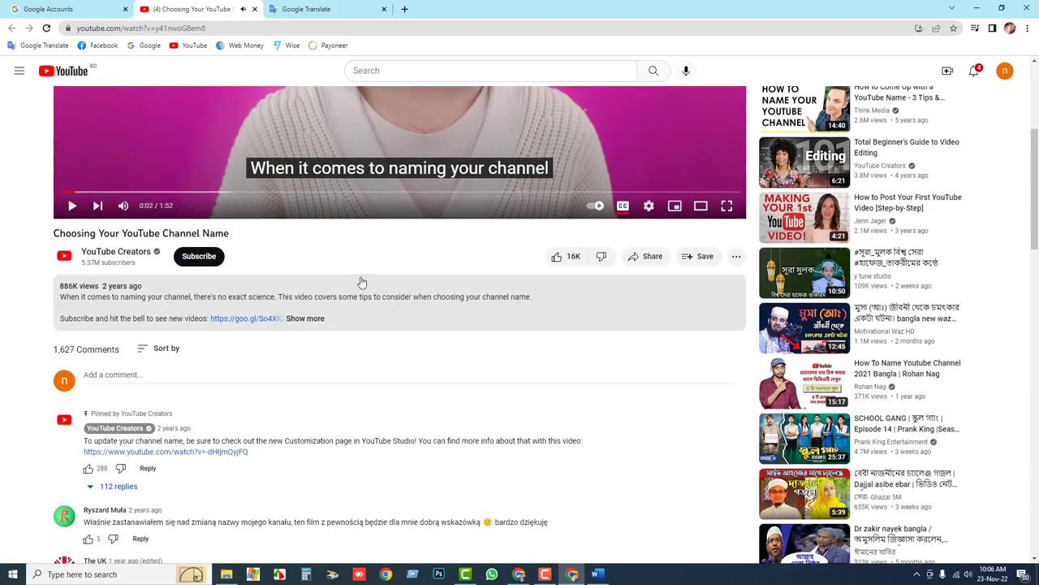
{"action": "scroll", "coordinate": [341, 288], "scroll_direction": "up", "scroll_amount": 1}
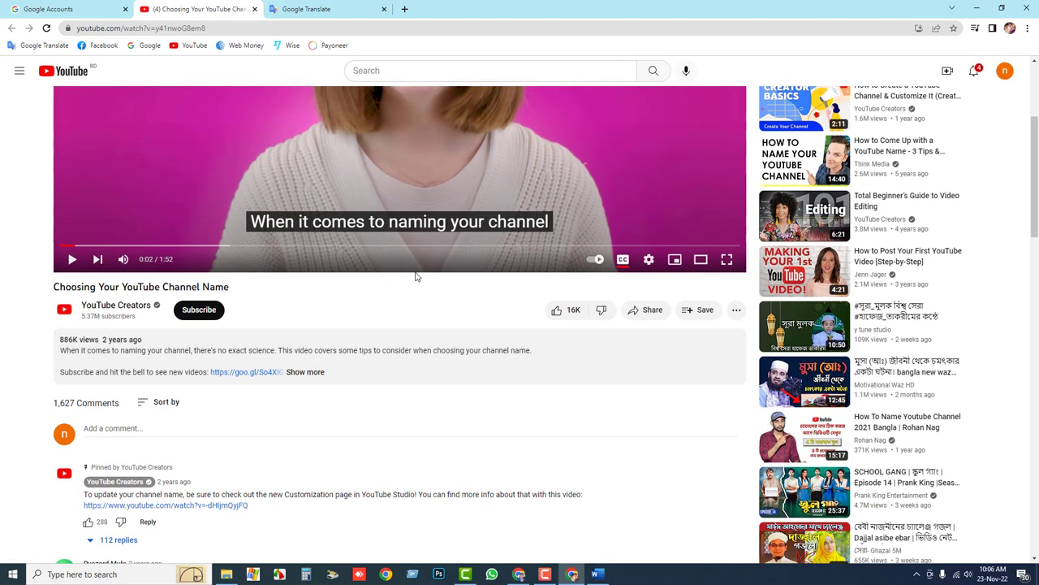
{"action": "scroll", "coordinate": [240, 314], "scroll_direction": "up", "scroll_amount": 1}
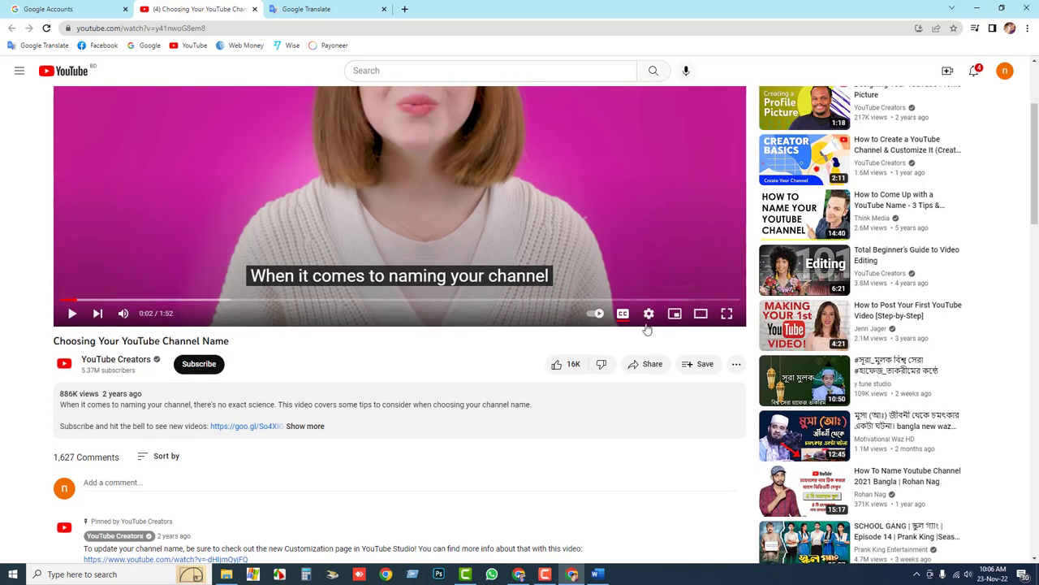
- Play the channel naming video muted up to the "Be Relevant" tip, pause it there and close the video page
{"action": "left_click", "coordinate": [123, 313]}
{"action": "left_click", "coordinate": [73, 314]}
{"action": "scroll", "coordinate": [429, 364], "scroll_direction": "up", "scroll_amount": 3}
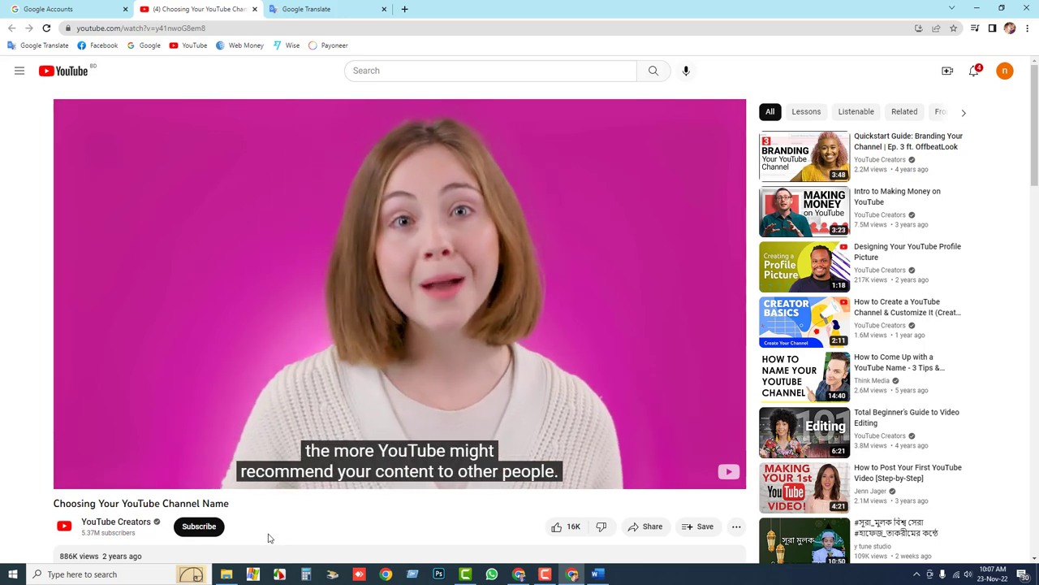
{"action": "scroll", "coordinate": [344, 413], "scroll_direction": "down", "scroll_amount": 3}
{"action": "scroll", "coordinate": [202, 382], "scroll_direction": "up", "scroll_amount": 1}
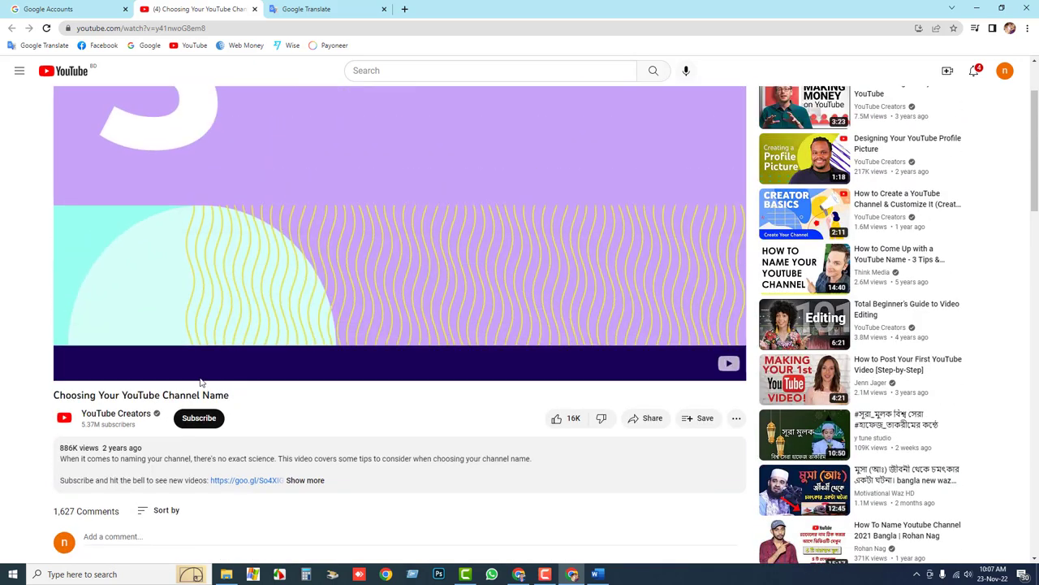
{"action": "left_click", "coordinate": [72, 366]}
{"action": "scroll", "coordinate": [313, 382], "scroll_direction": "up", "scroll_amount": 1}
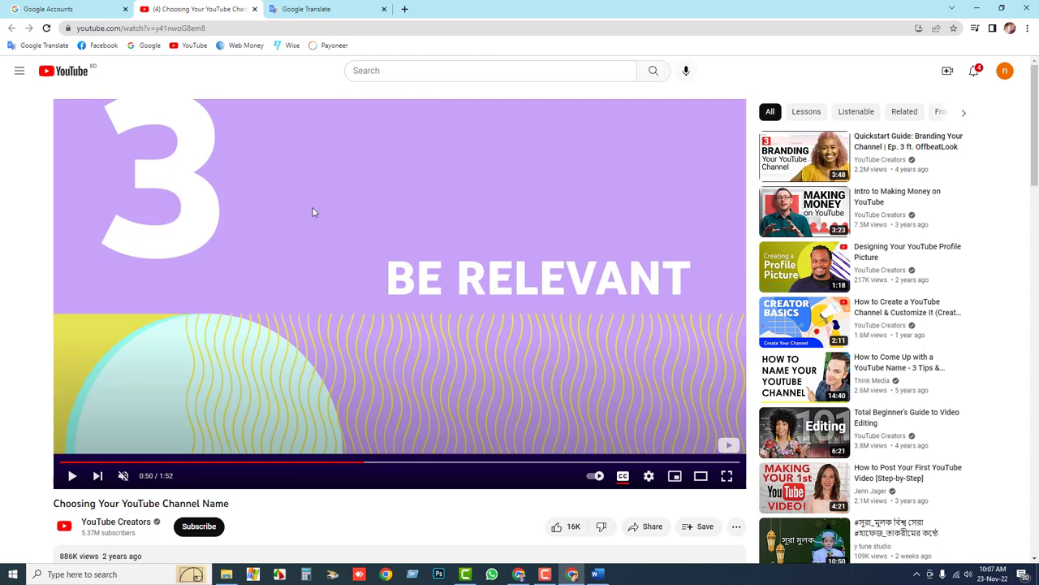
{"action": "left_click", "coordinate": [254, 9]}
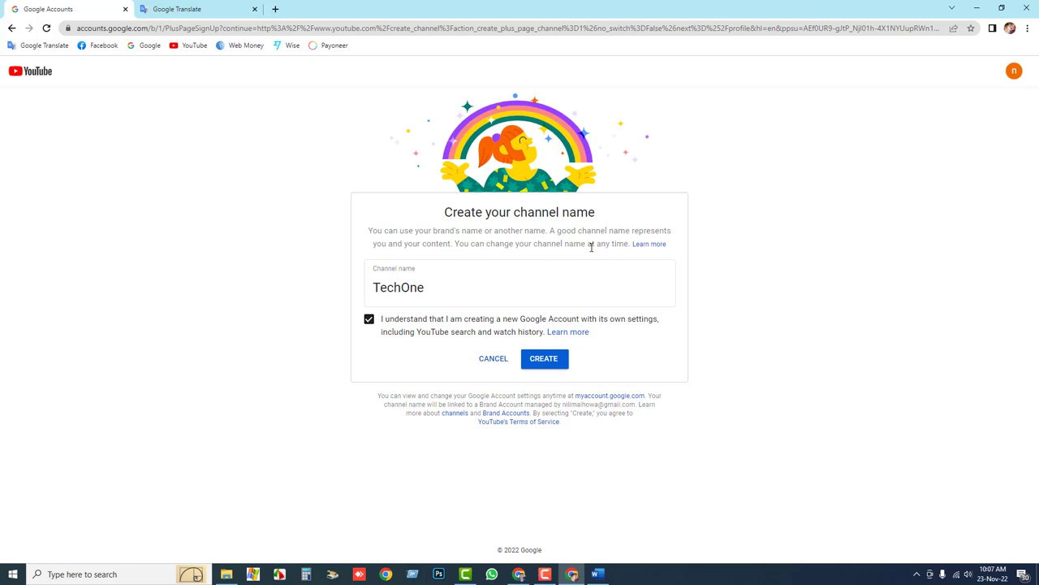
- Create the new brand channel "TechOne" from the completed form
{"action": "left_click", "coordinate": [435, 288]}
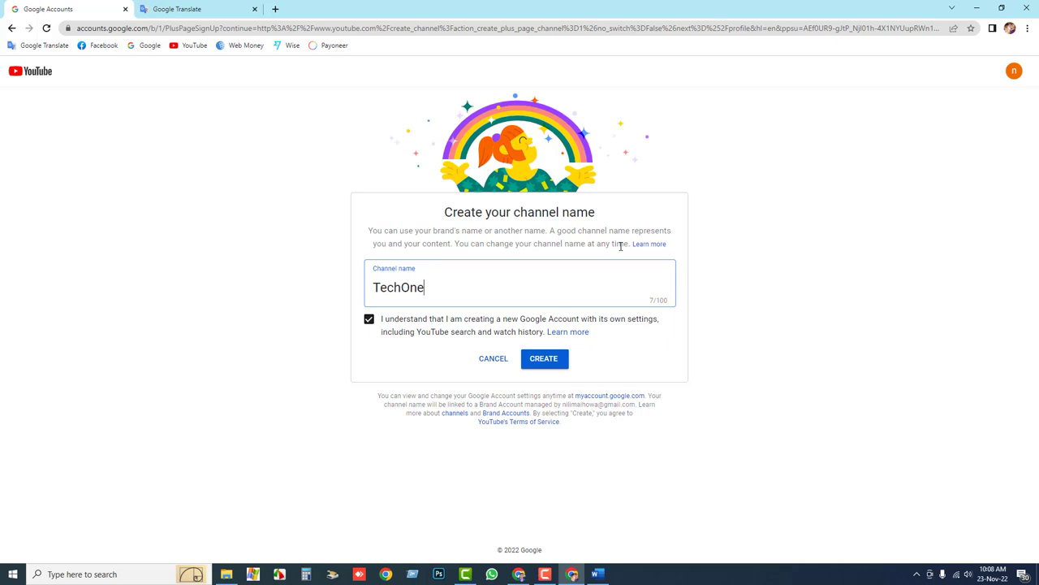
{"action": "left_click", "coordinate": [547, 366]}
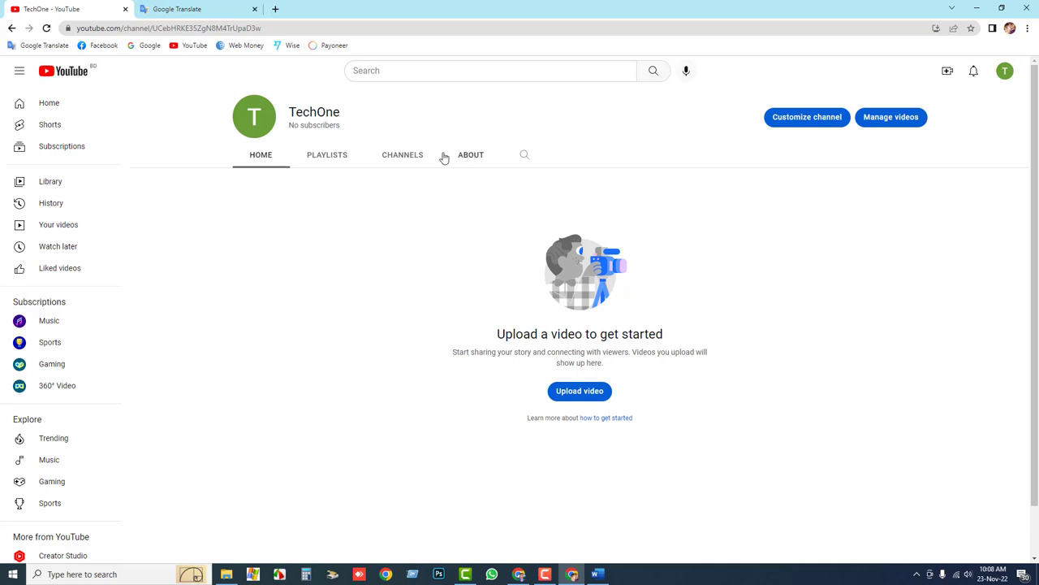
- Search YouTube for "tech care point" and open the Tech Care Point channel page
{"action": "left_click", "coordinate": [399, 69]}
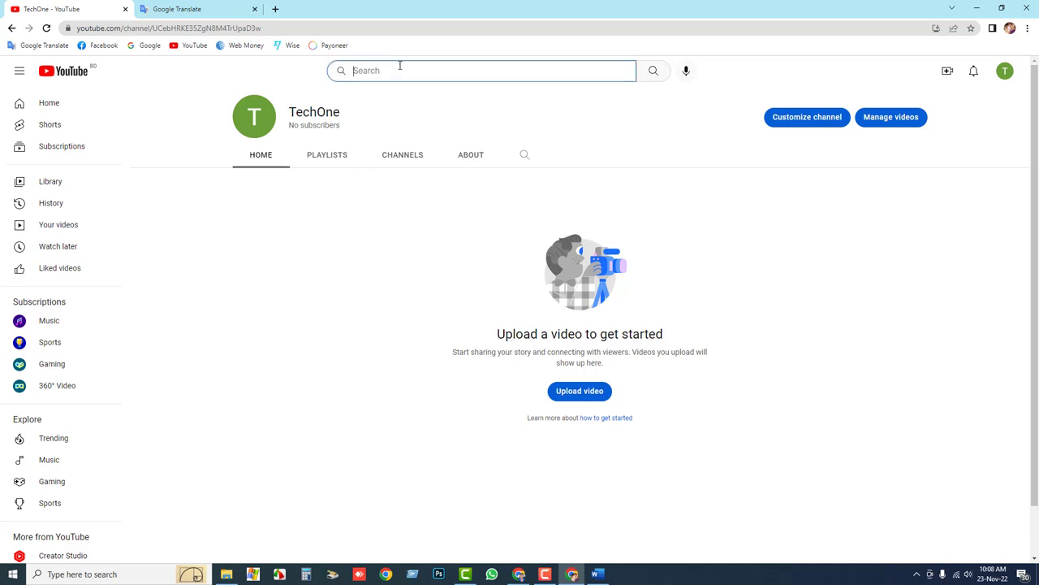
{"action": "type", "text": "tech vc"}
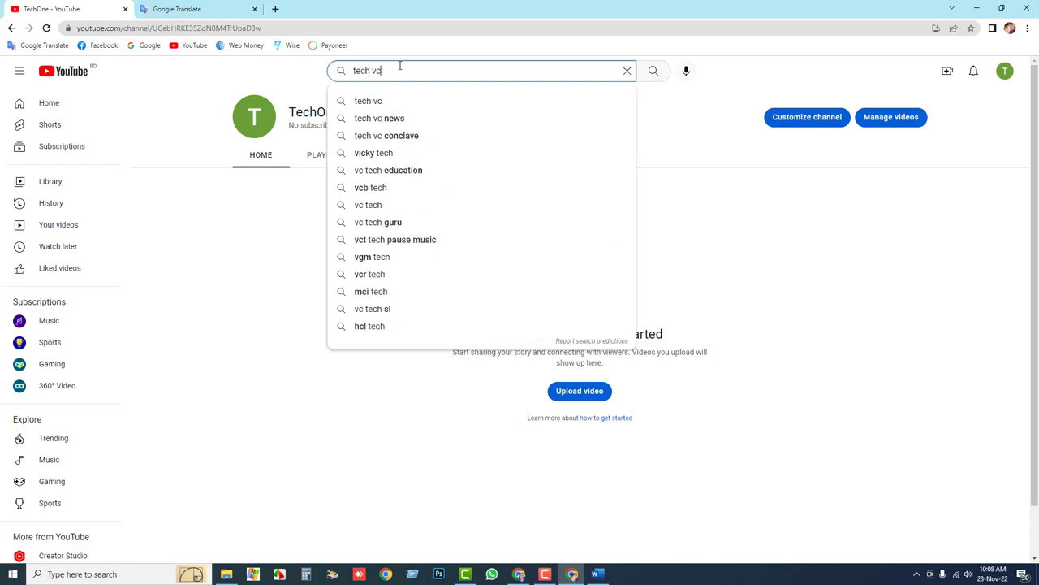
{"action": "key", "text": "BackSpace"}
{"action": "key", "text": "BackSpace"}
{"action": "key", "text": "BackSpace"}
{"action": "type", "text": "c"}
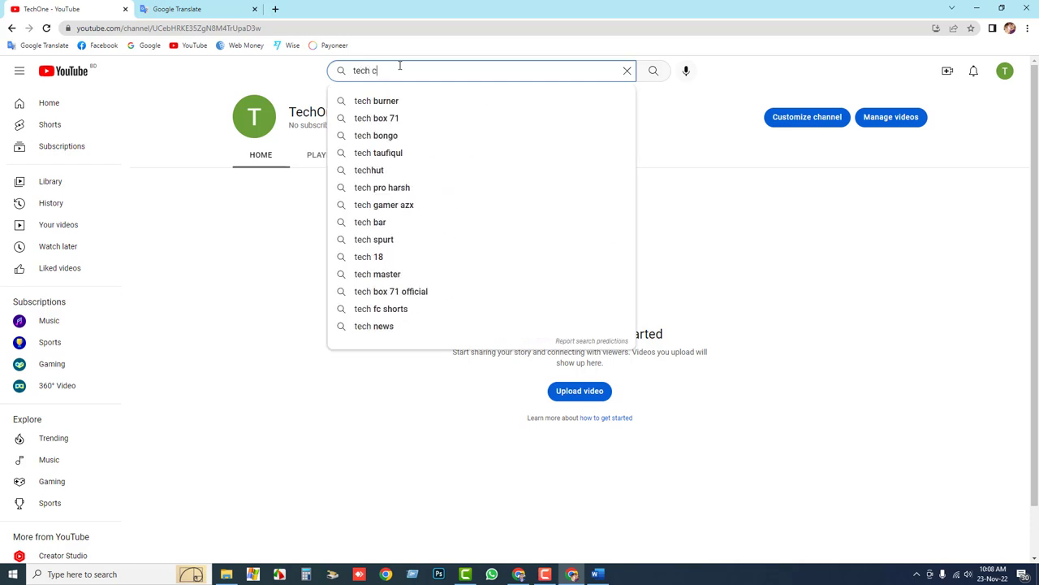
{"action": "type", "text": "are"}
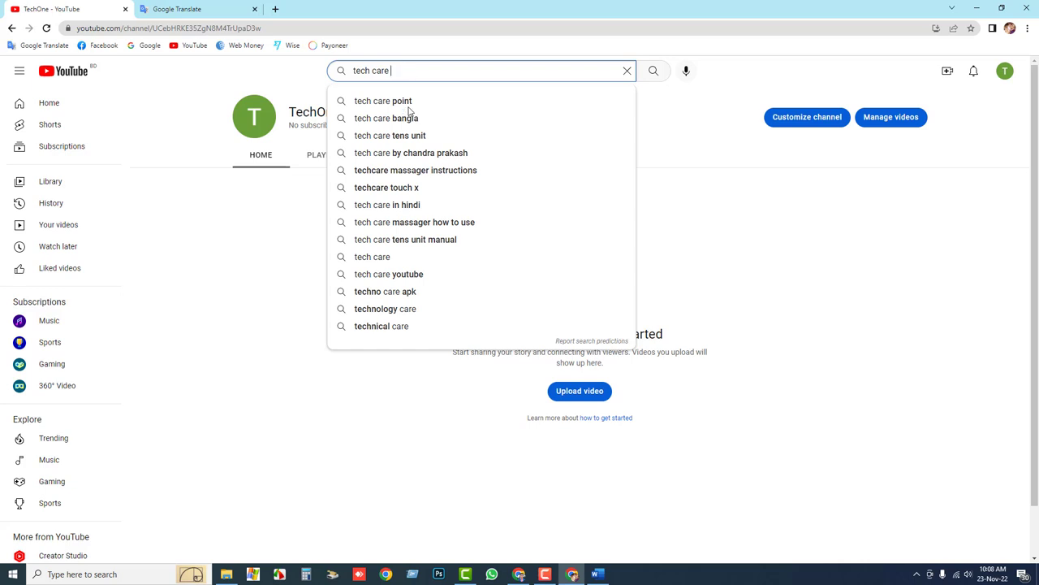
{"action": "left_click", "coordinate": [392, 102]}
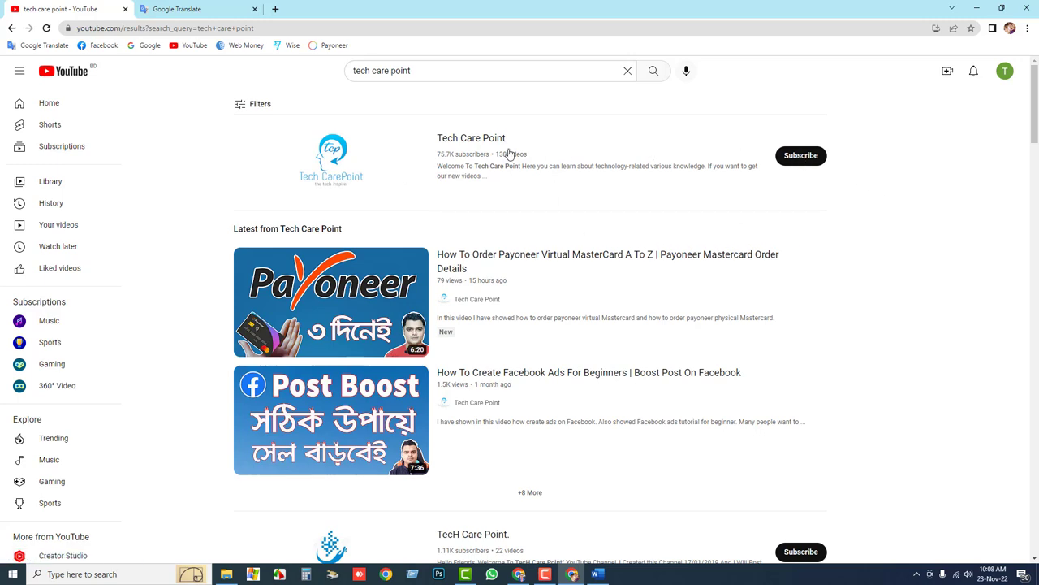
{"action": "left_click", "coordinate": [479, 139]}
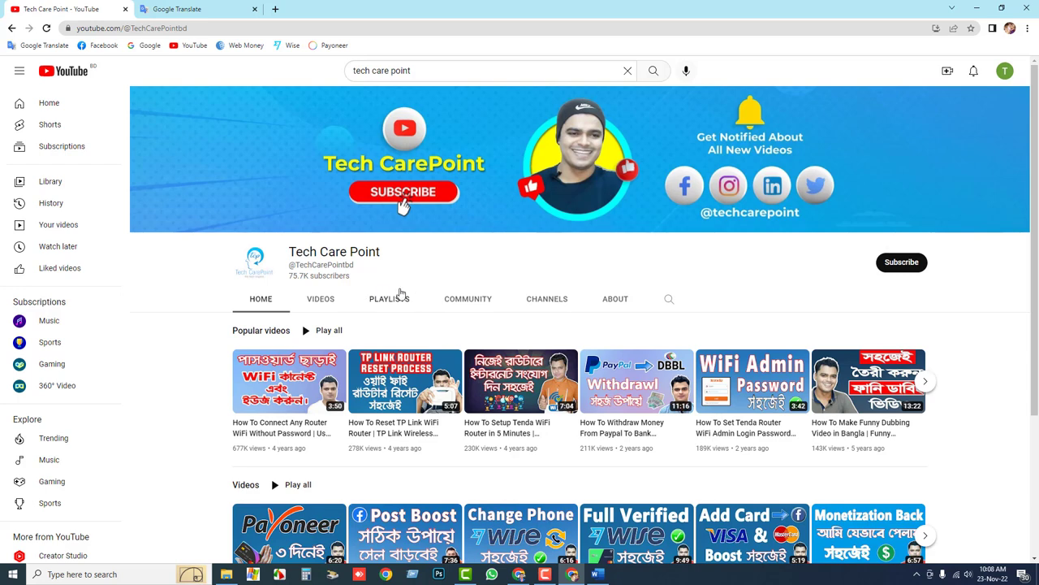
- Browse the Tech Care Point channel's uploaded videos and subscribe to the channel
{"action": "left_click", "coordinate": [311, 303]}
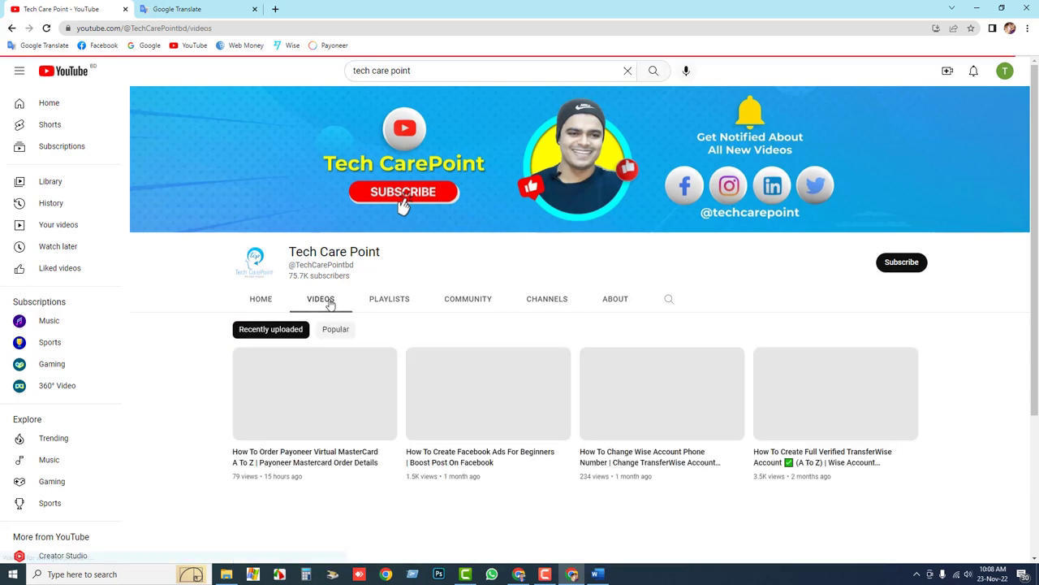
{"action": "scroll", "coordinate": [646, 331], "scroll_direction": "down", "scroll_amount": 1}
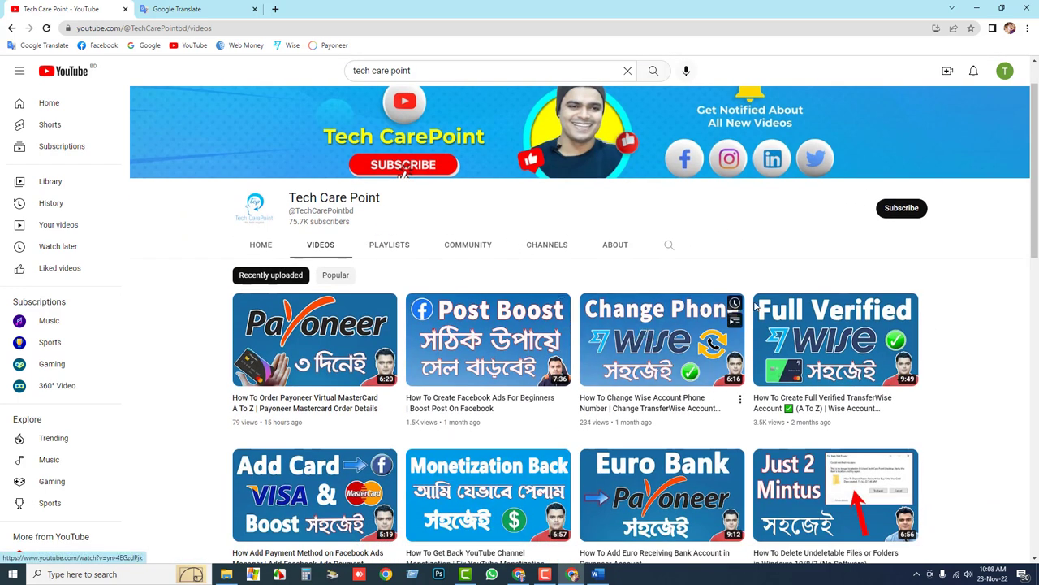
{"action": "scroll", "coordinate": [739, 309], "scroll_direction": "up", "scroll_amount": 1}
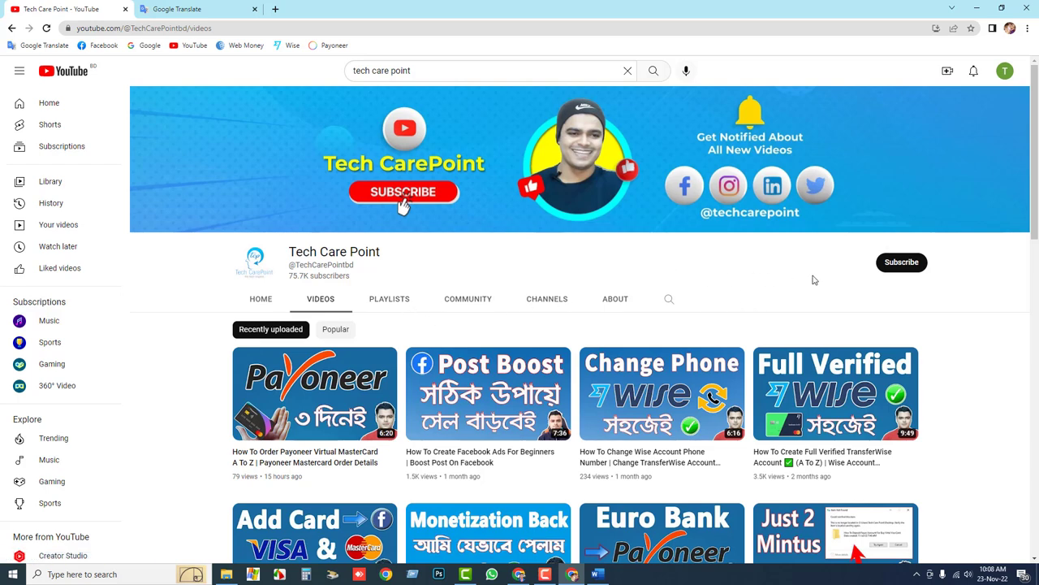
{"action": "left_click", "coordinate": [893, 262]}
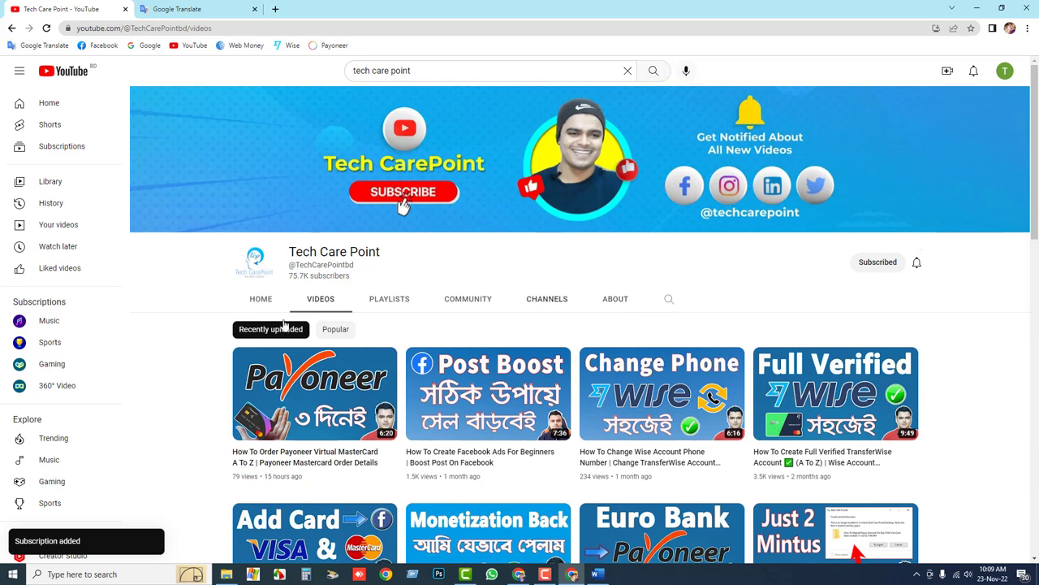
- View the TechOne channel page, its watch history and the YouTube home feed
{"action": "left_click", "coordinate": [1006, 73]}
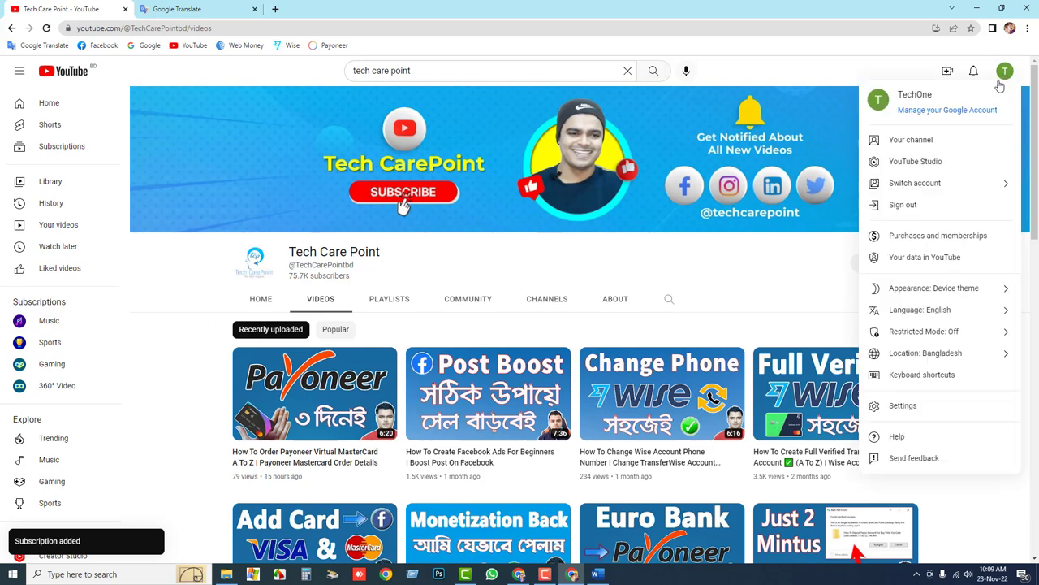
{"action": "left_click", "coordinate": [917, 145]}
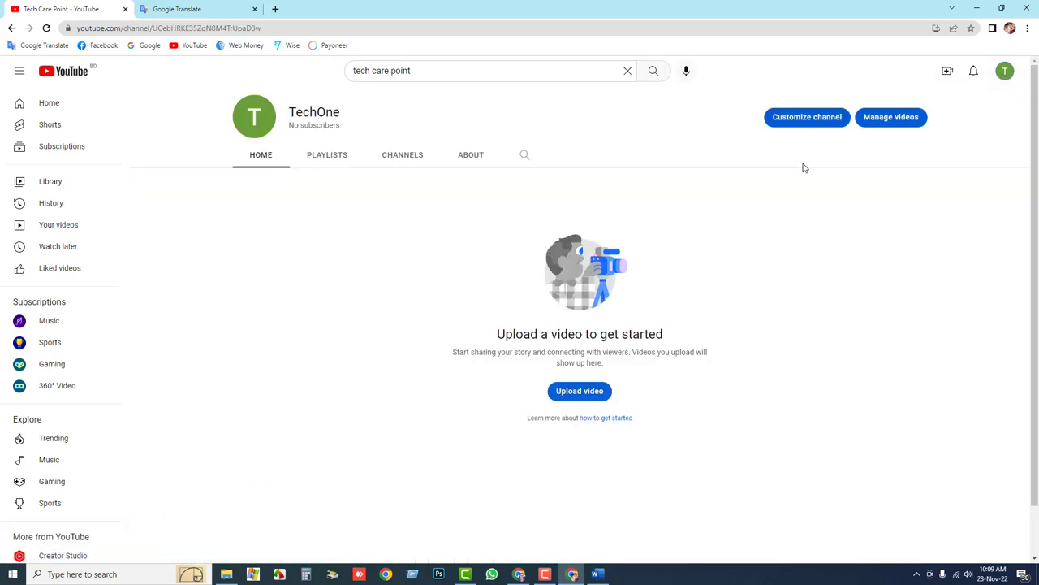
{"action": "scroll", "coordinate": [79, 372], "scroll_direction": "down", "scroll_amount": 3}
{"action": "scroll", "coordinate": [80, 373], "scroll_direction": "up", "scroll_amount": 3}
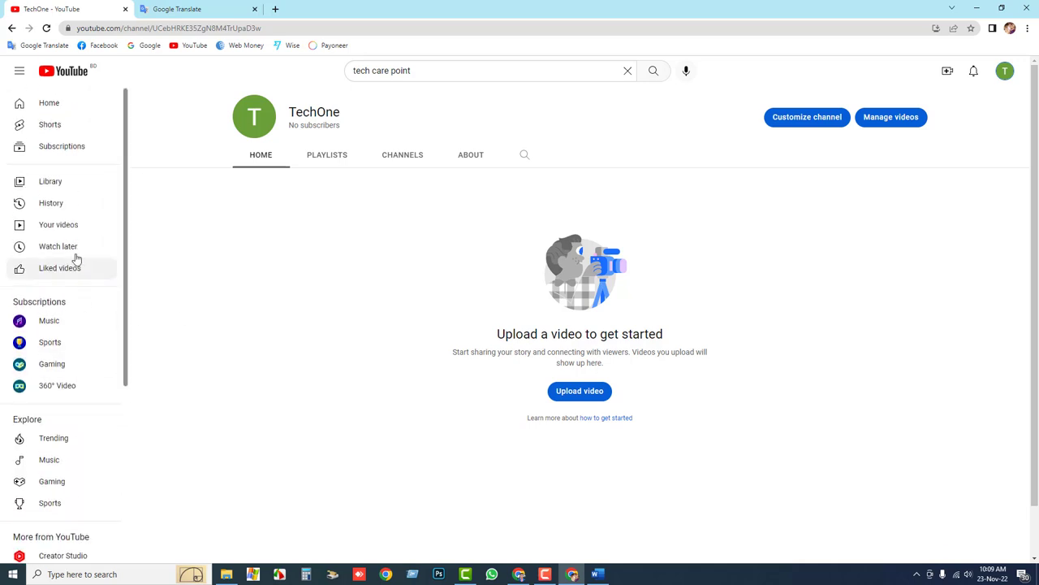
{"action": "left_click", "coordinate": [59, 208]}
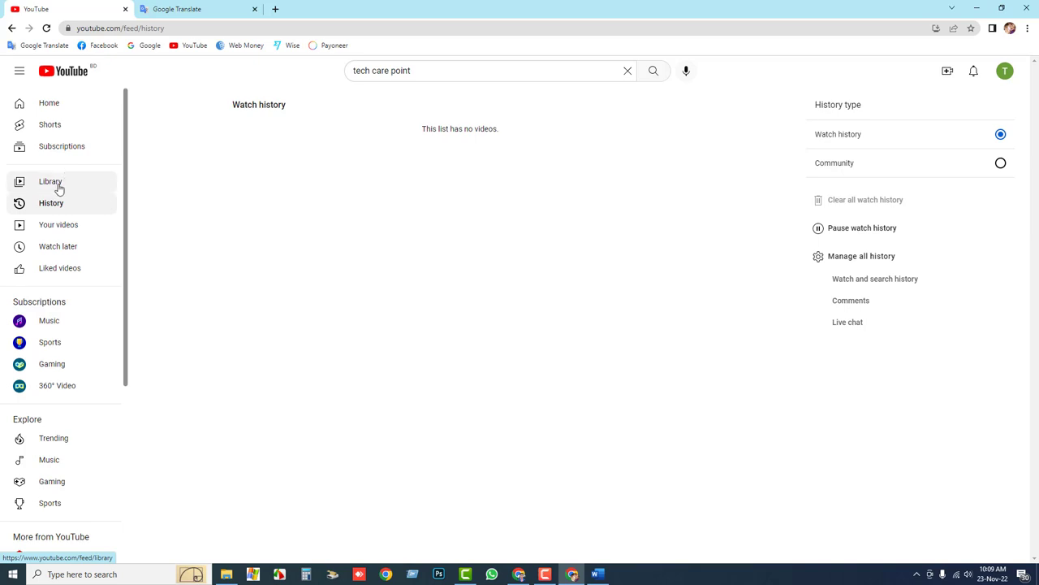
{"action": "left_click", "coordinate": [62, 108]}
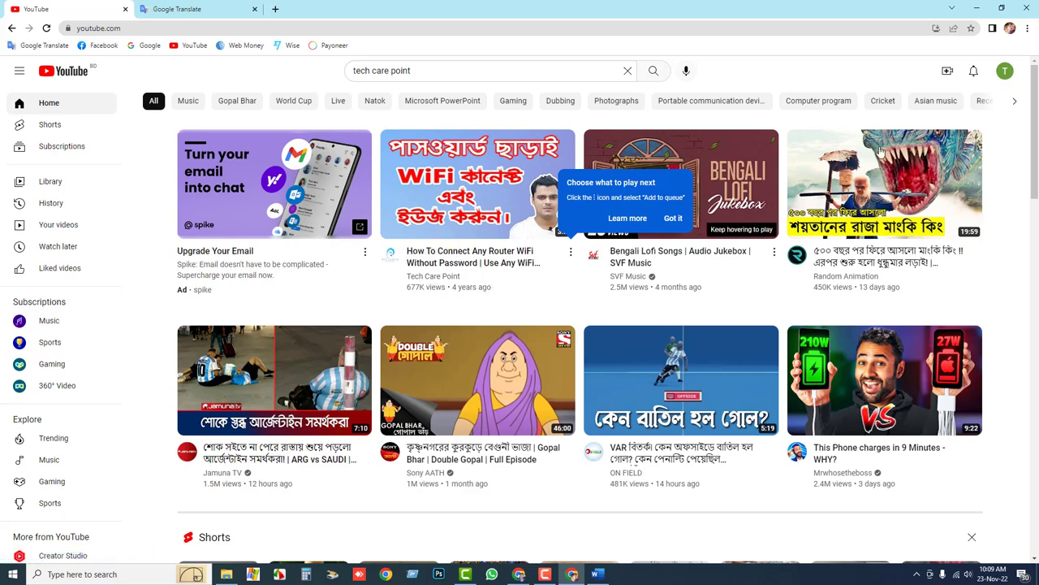
- Switch from TechOne to the personal channel under the same Google account
{"action": "left_click", "coordinate": [1005, 72]}
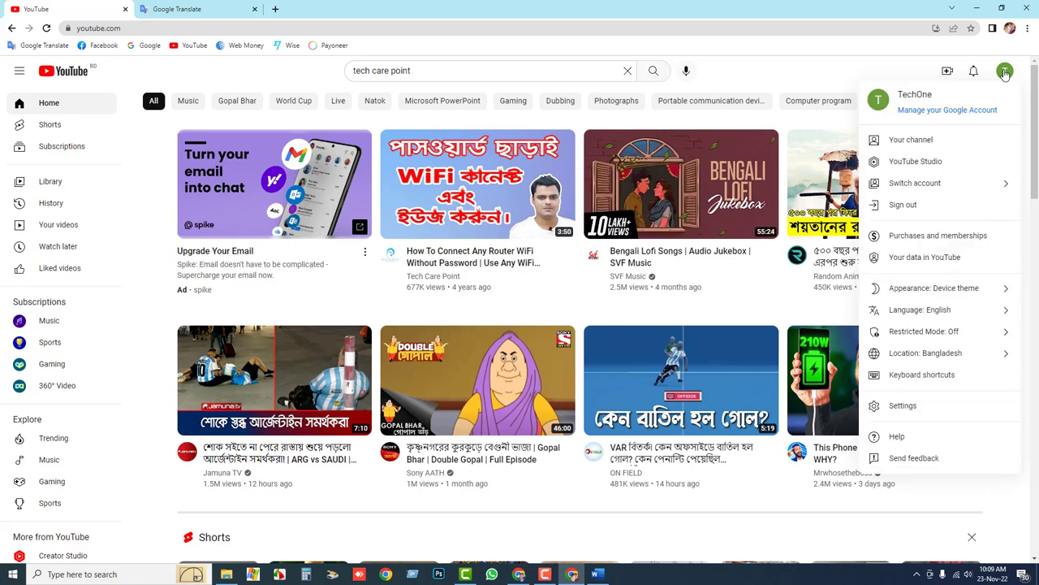
{"action": "left_click", "coordinate": [978, 186]}
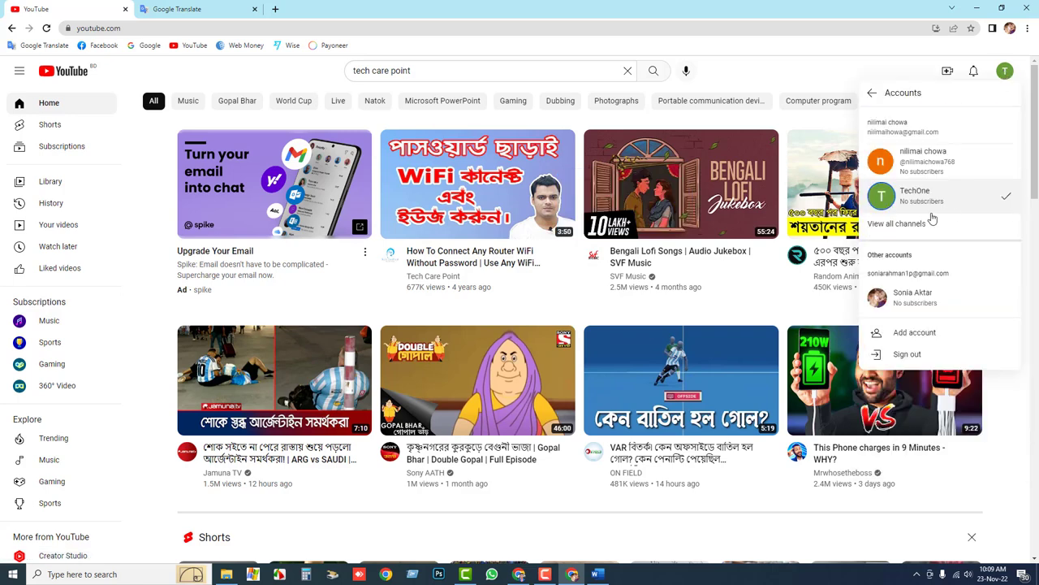
{"action": "left_click", "coordinate": [940, 160]}
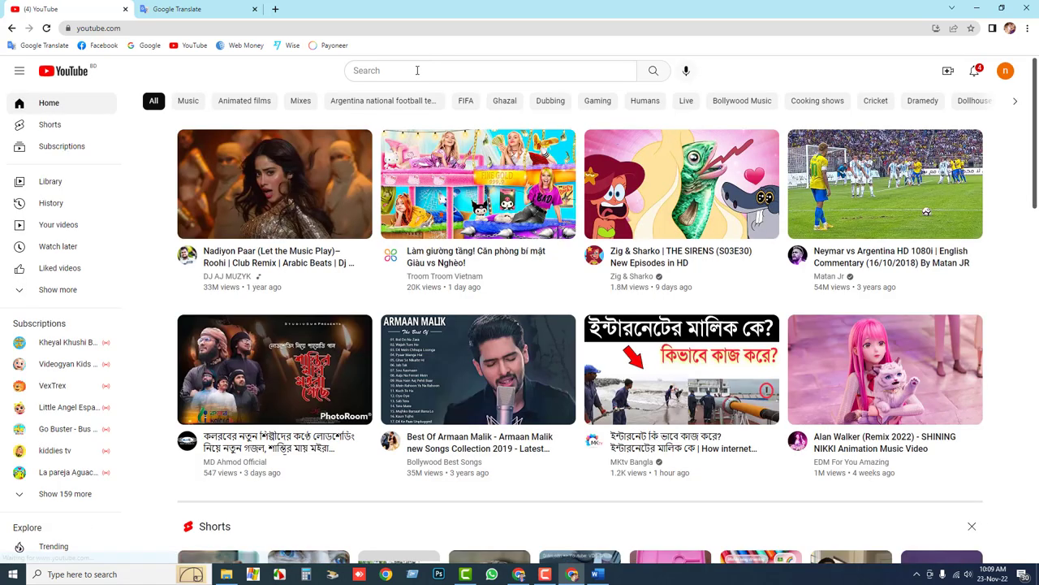
- Search YouTube for "tech care point" and view the Tech Care Point channel's videos
{"action": "left_click", "coordinate": [400, 71]}
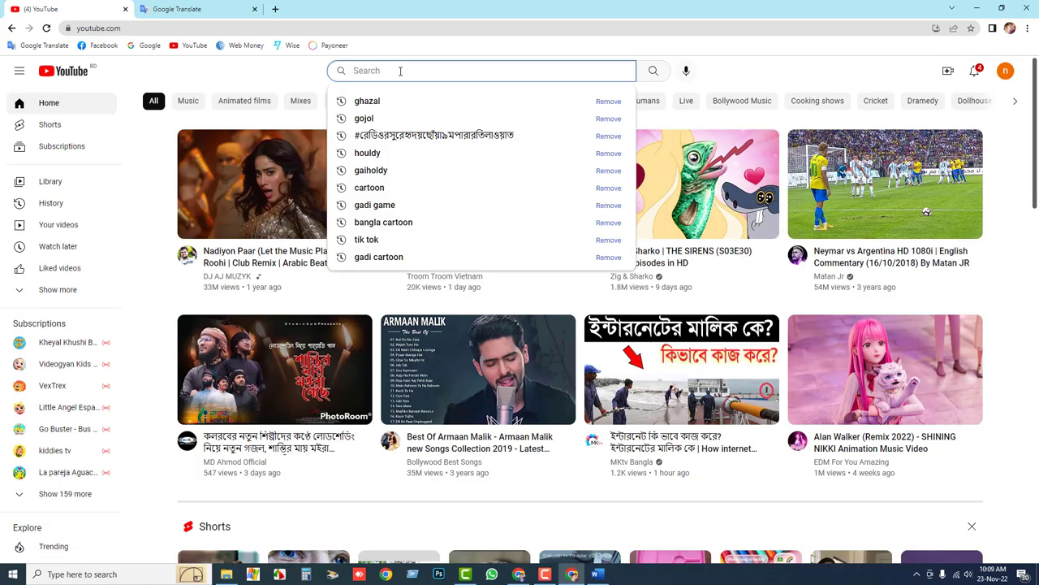
{"action": "type", "text": "tech"}
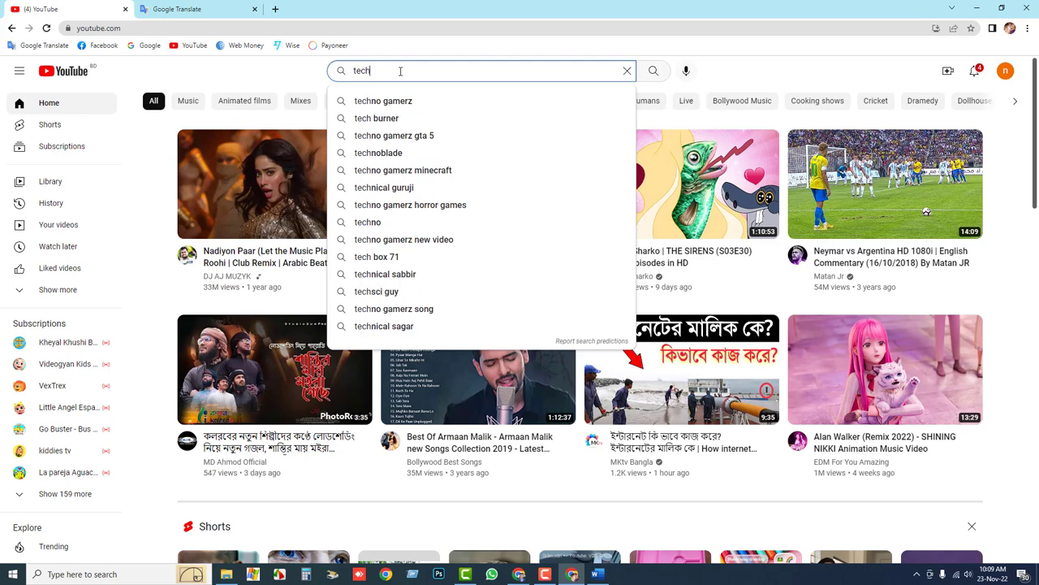
{"action": "type", "text": " care"}
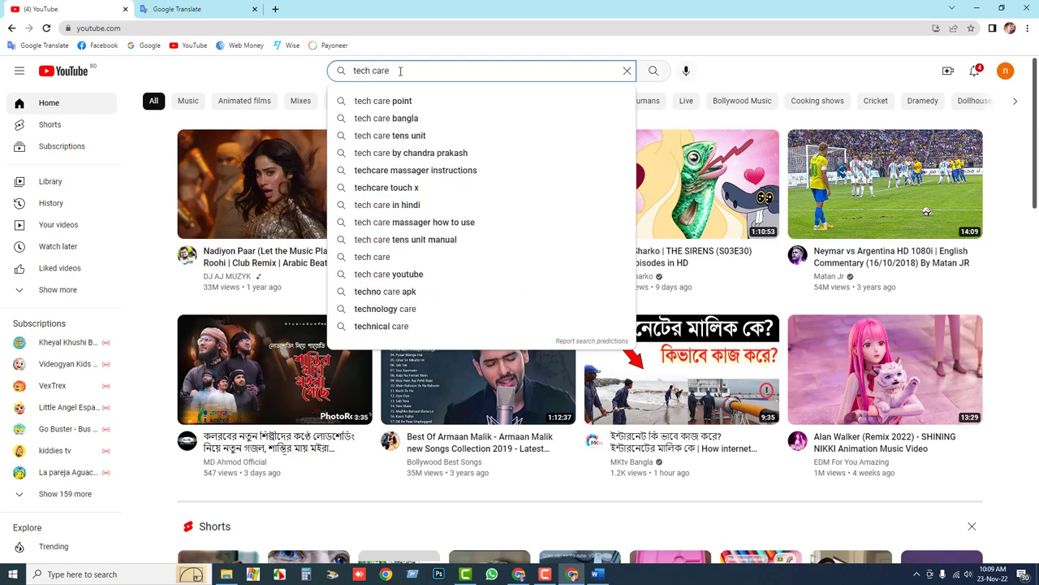
{"action": "left_click", "coordinate": [382, 101]}
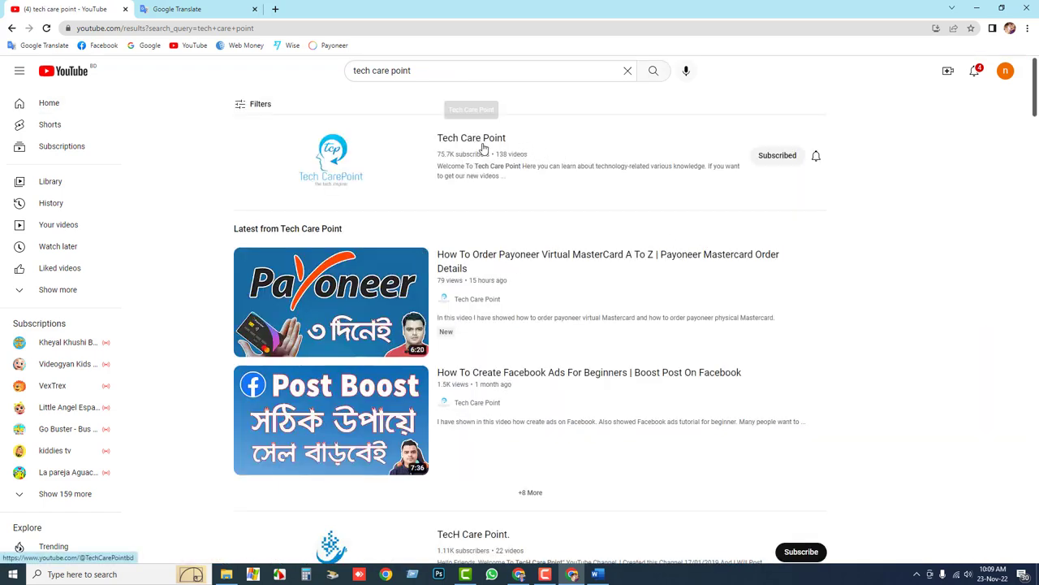
{"action": "left_click", "coordinate": [483, 148]}
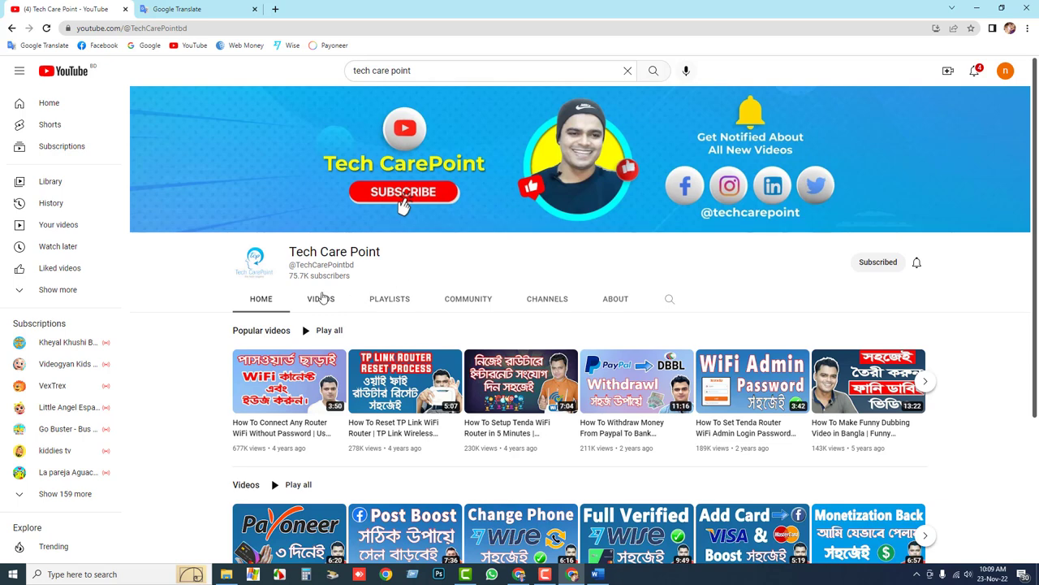
{"action": "left_click", "coordinate": [322, 298]}
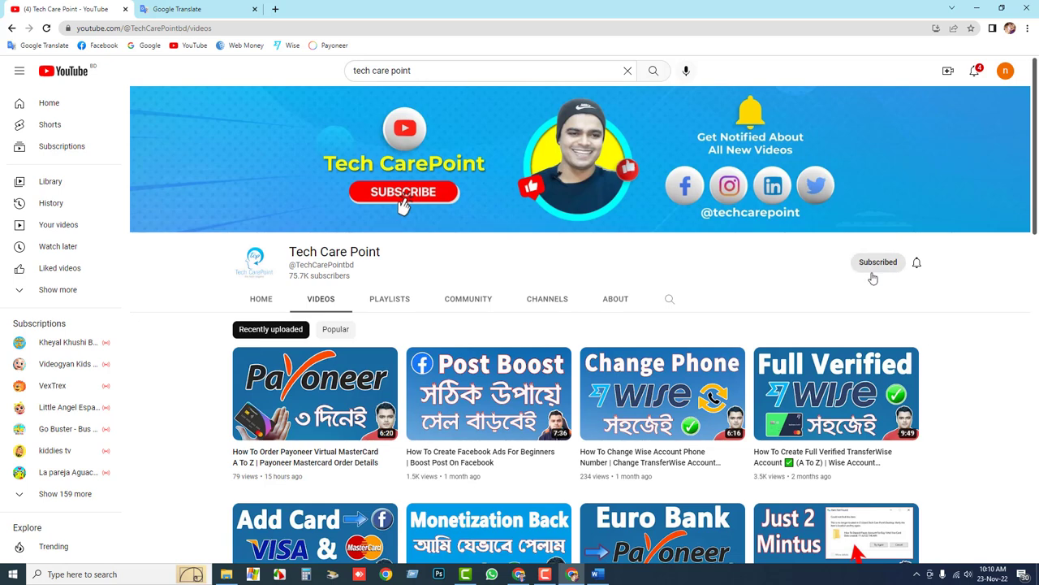
- Switch the active YouTube account back to the TechOne channel
{"action": "left_click", "coordinate": [1003, 72]}
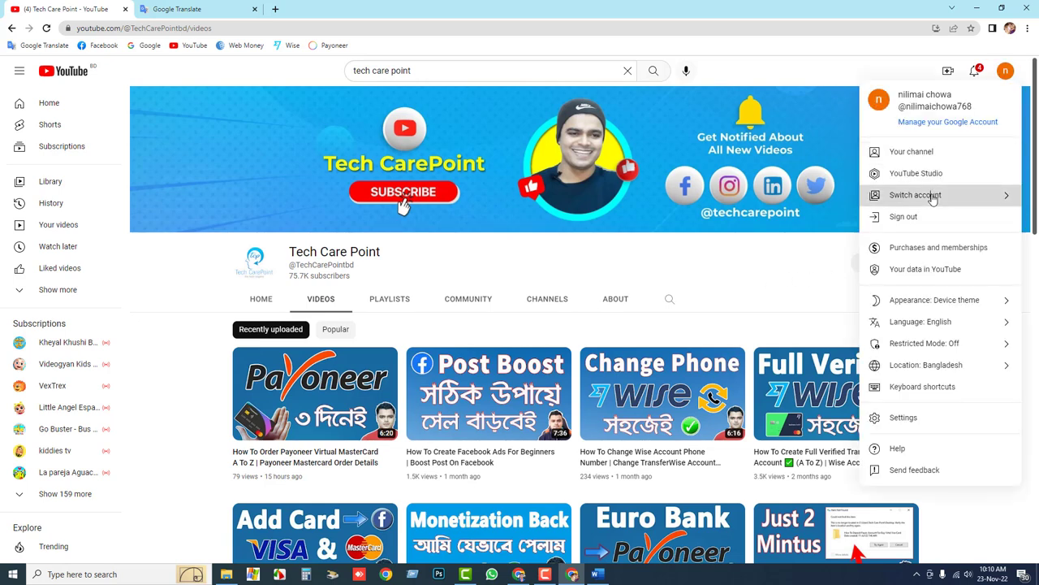
{"action": "left_click", "coordinate": [932, 196]}
{"action": "left_click", "coordinate": [916, 199]}
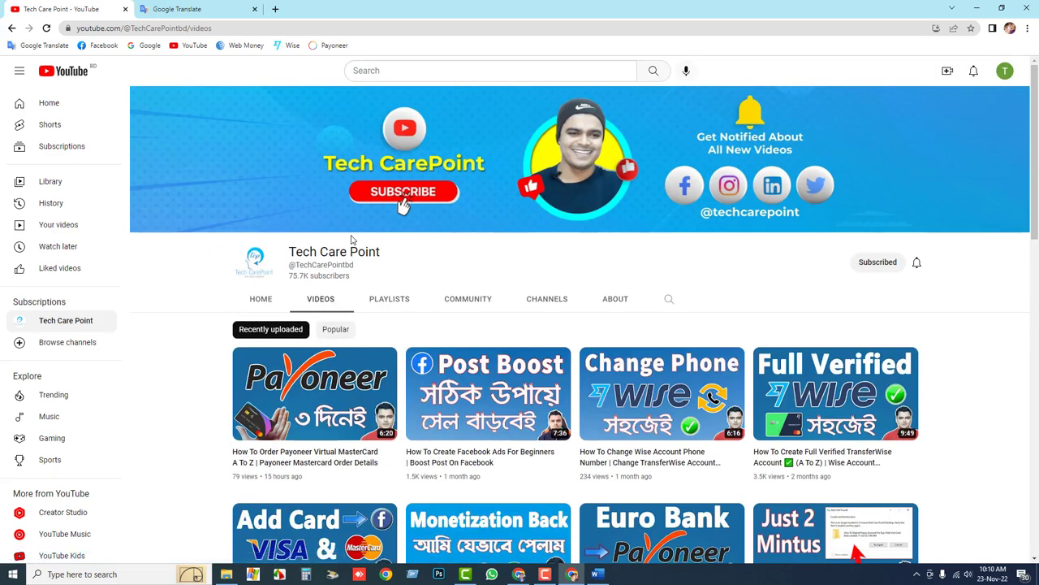
- Open YouTube Studio for TechOne and dismiss the welcome dialog and the feature tips
{"action": "left_click", "coordinate": [1007, 71]}
{"action": "left_click", "coordinate": [920, 162]}
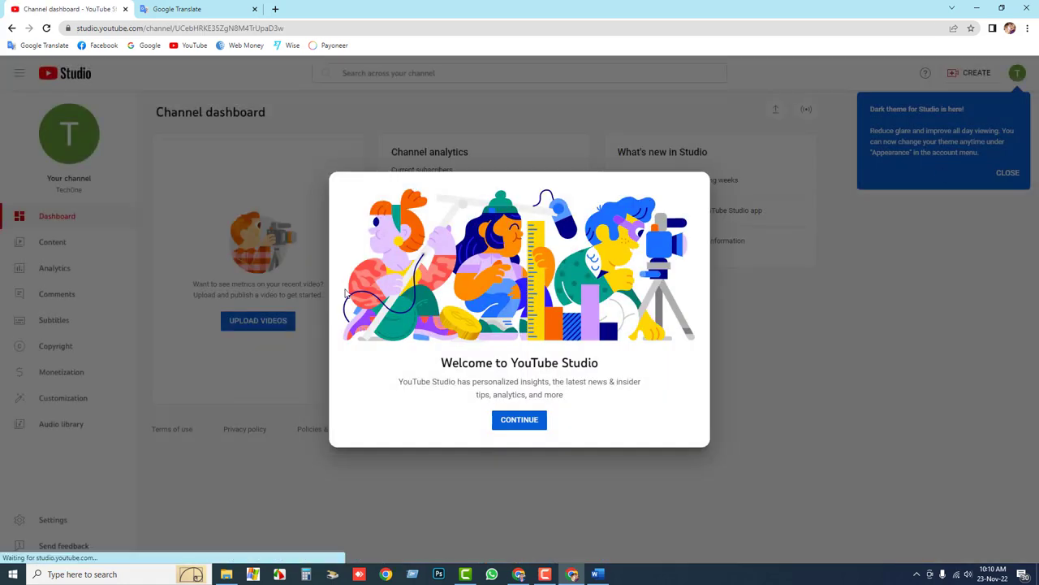
{"action": "left_click", "coordinate": [519, 420]}
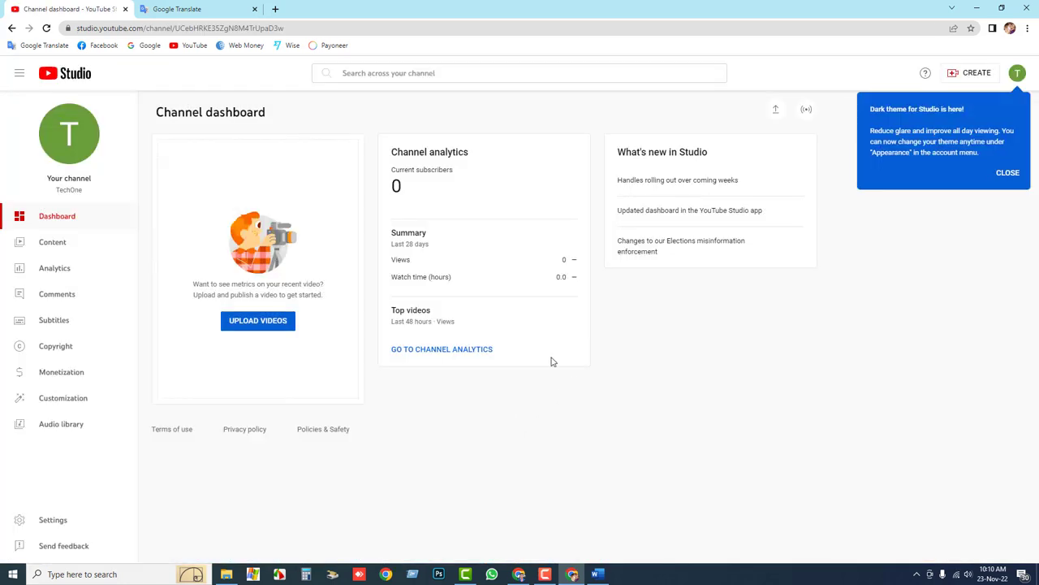
{"action": "left_click", "coordinate": [1021, 173]}
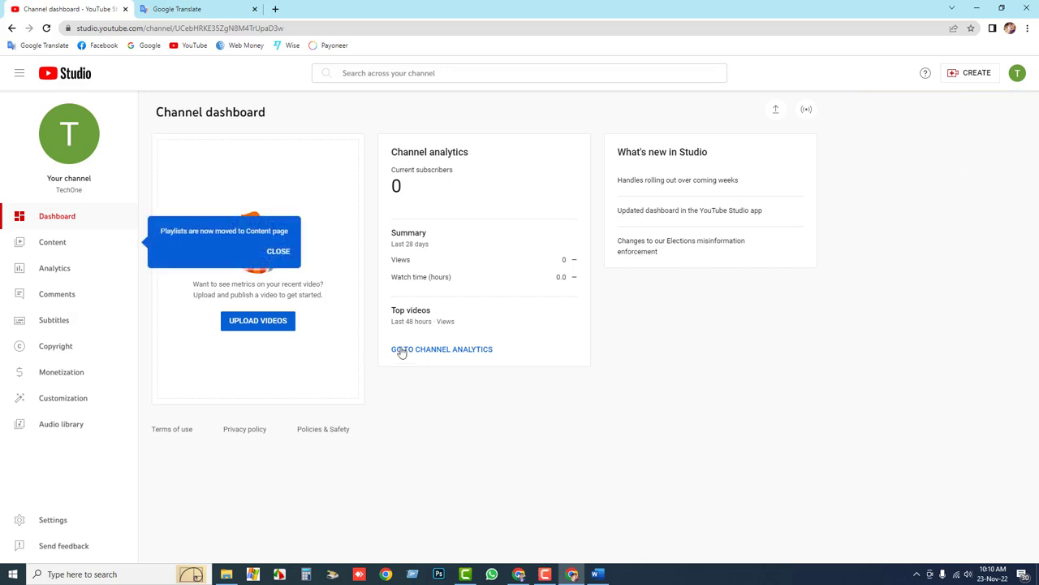
{"action": "left_click", "coordinate": [280, 254]}
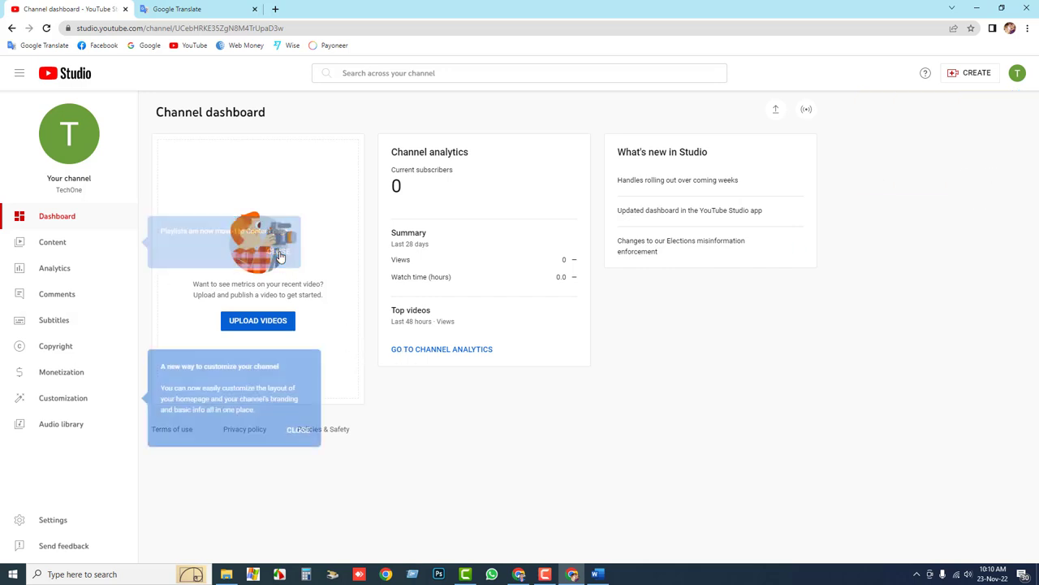
{"action": "left_click", "coordinate": [294, 430]}
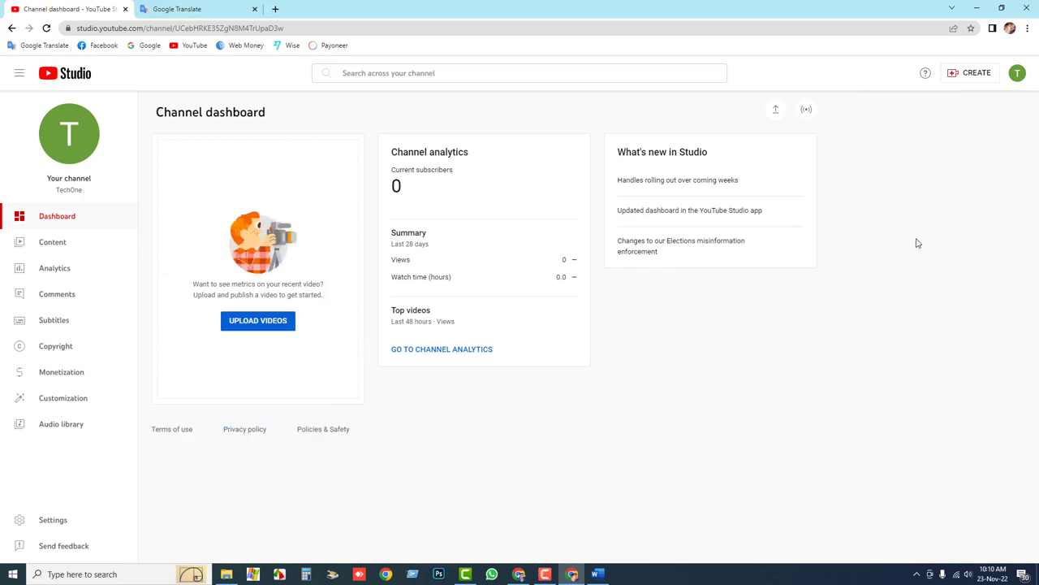
- Switch YouTube Studio to the channel listed under the other Google account
{"action": "left_click", "coordinate": [1017, 74]}
{"action": "left_click", "coordinate": [987, 190]}
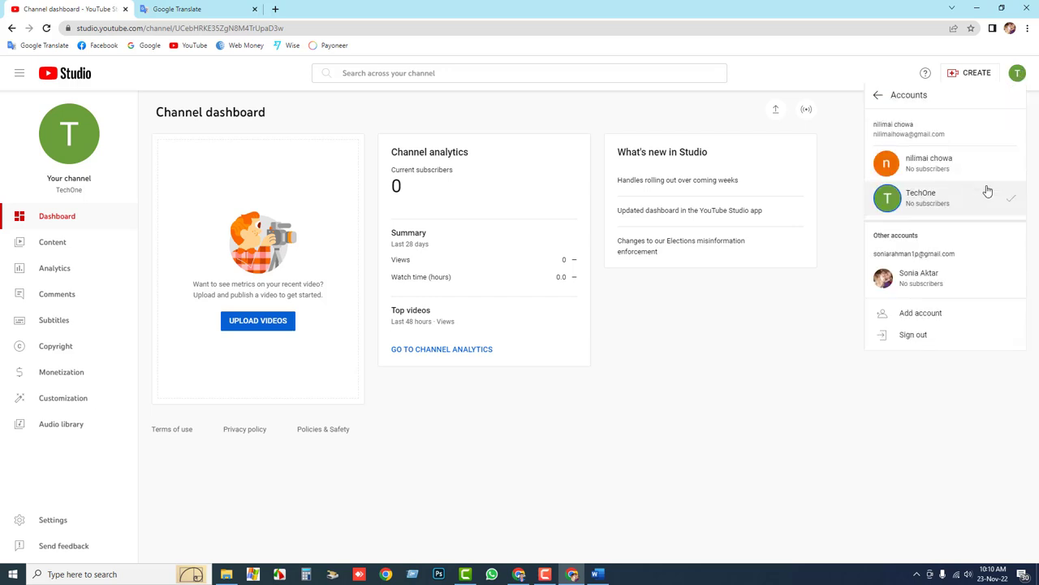
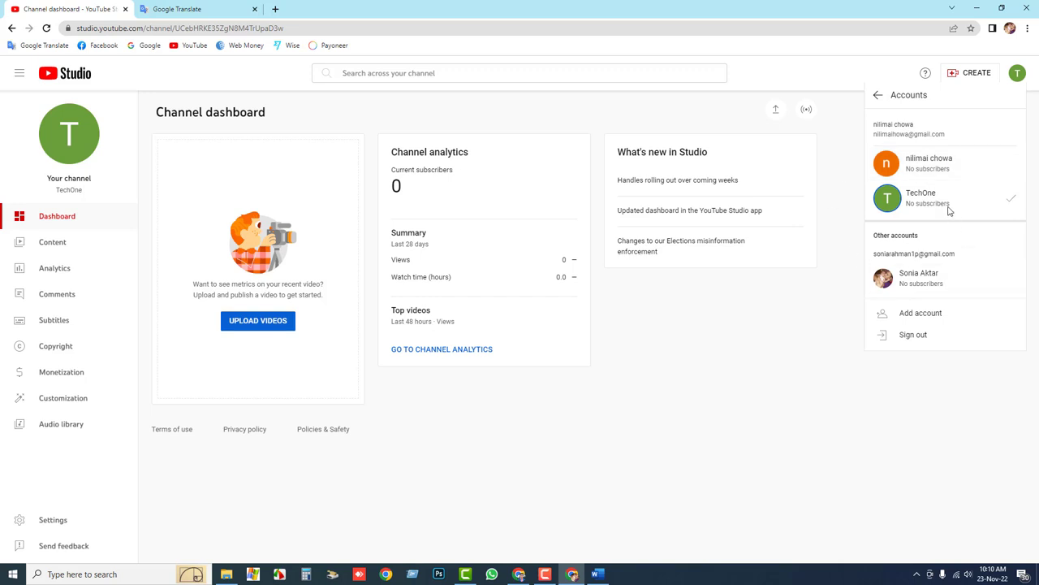
{"action": "left_click", "coordinate": [928, 282]}
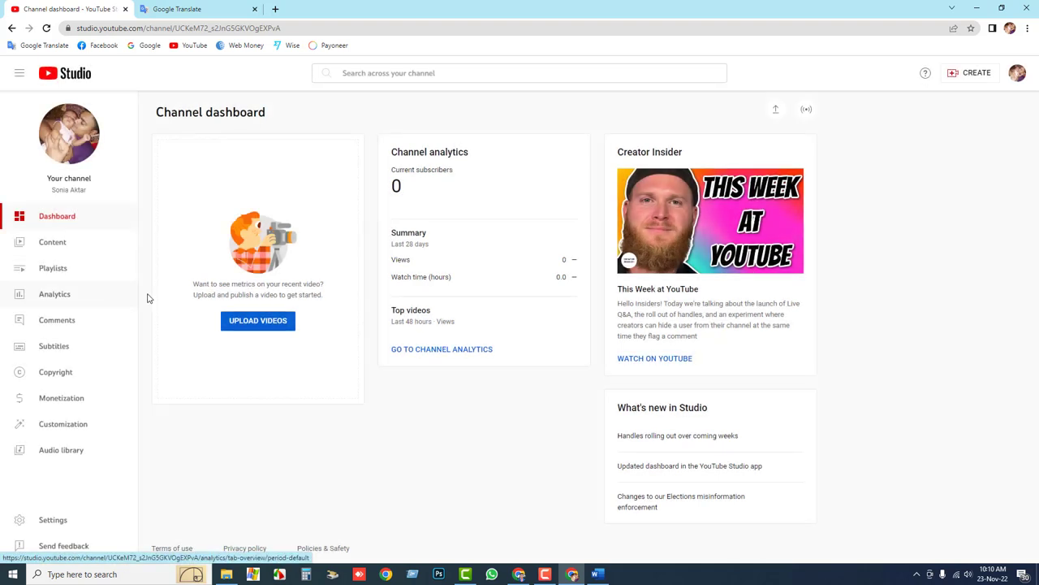
- Go to this account's YouTube channel page and expand its full list of subscriptions
{"action": "left_click", "coordinate": [1017, 73]}
{"action": "left_click", "coordinate": [934, 142]}
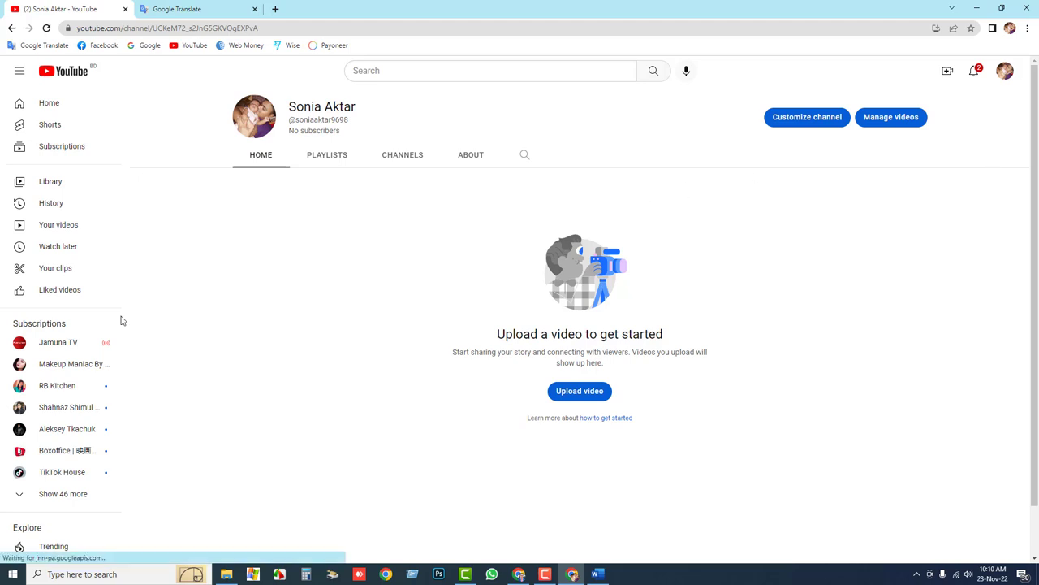
{"action": "scroll", "coordinate": [37, 496], "scroll_direction": "down", "scroll_amount": 2}
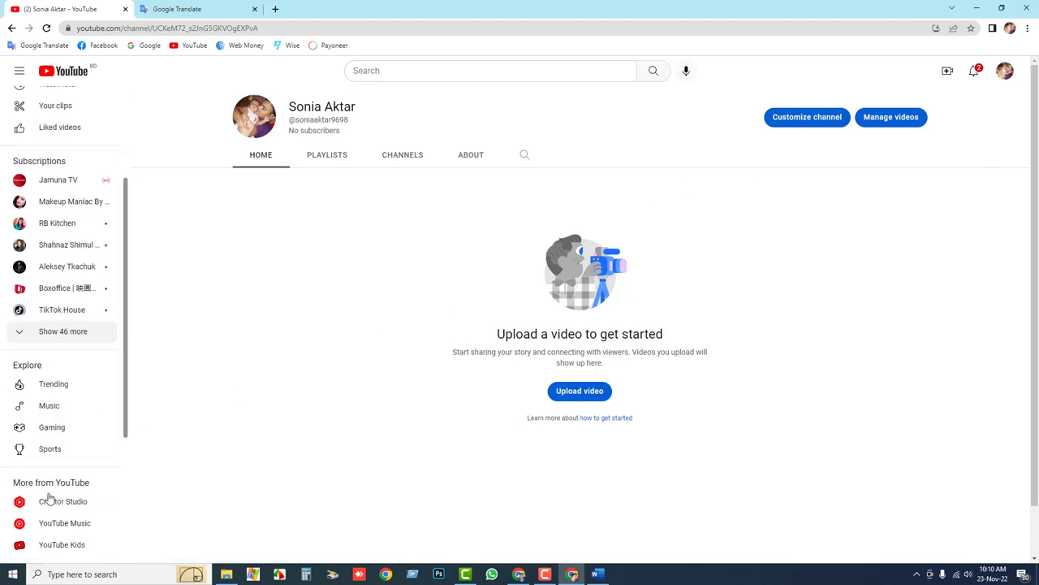
{"action": "scroll", "coordinate": [56, 463], "scroll_direction": "up", "scroll_amount": 2}
{"action": "scroll", "coordinate": [77, 406], "scroll_direction": "down", "scroll_amount": 2}
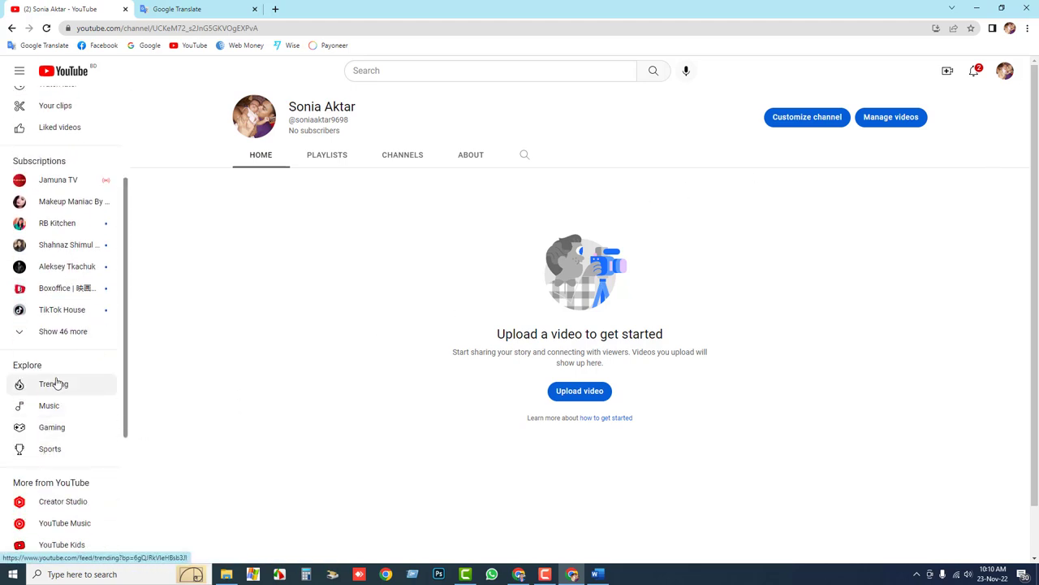
{"action": "left_click", "coordinate": [58, 330]}
- Open the YouTube account settings for this account
{"action": "scroll", "coordinate": [81, 422], "scroll_direction": "down", "scroll_amount": 5}
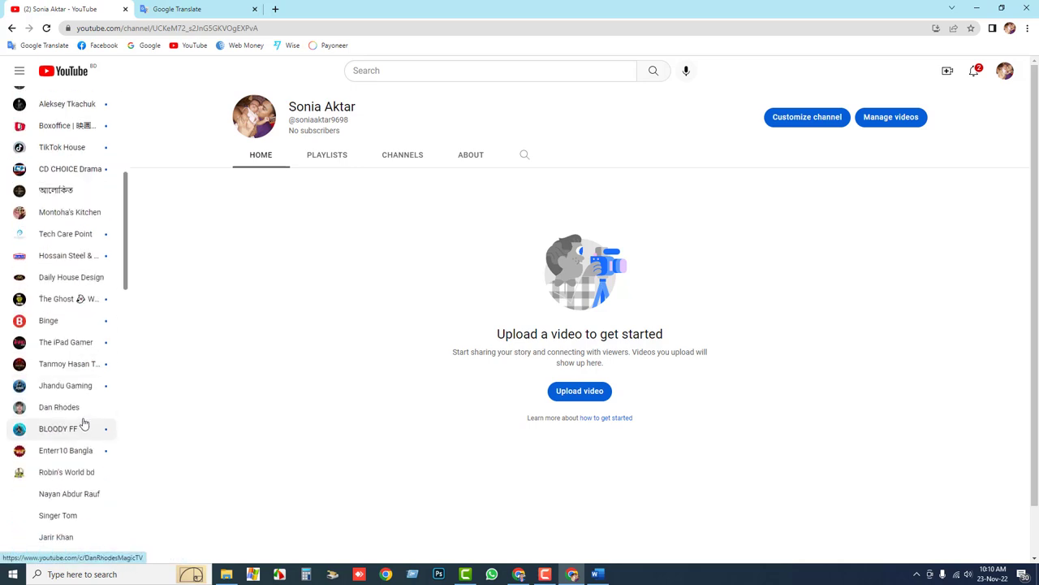
{"action": "scroll", "coordinate": [73, 458], "scroll_direction": "down", "scroll_amount": 2}
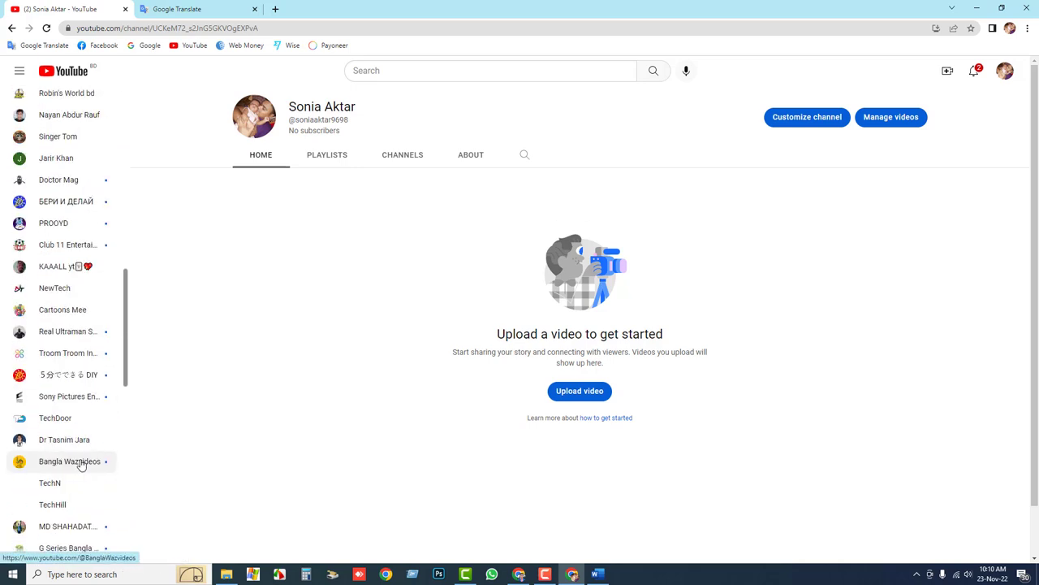
{"action": "scroll", "coordinate": [74, 471], "scroll_direction": "down", "scroll_amount": 4}
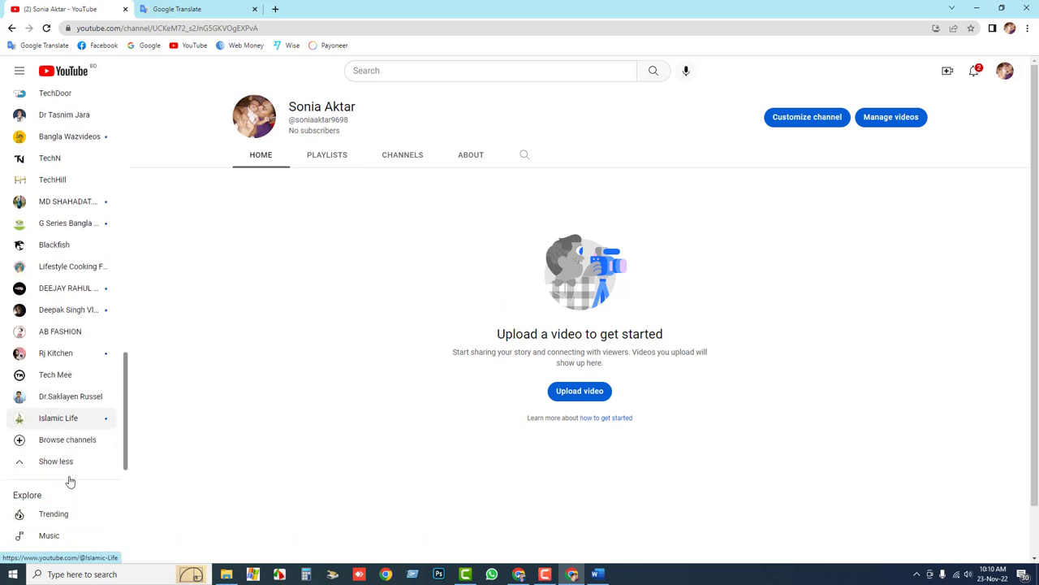
{"action": "scroll", "coordinate": [45, 515], "scroll_direction": "down", "scroll_amount": 3}
{"action": "left_click", "coordinate": [50, 523]}
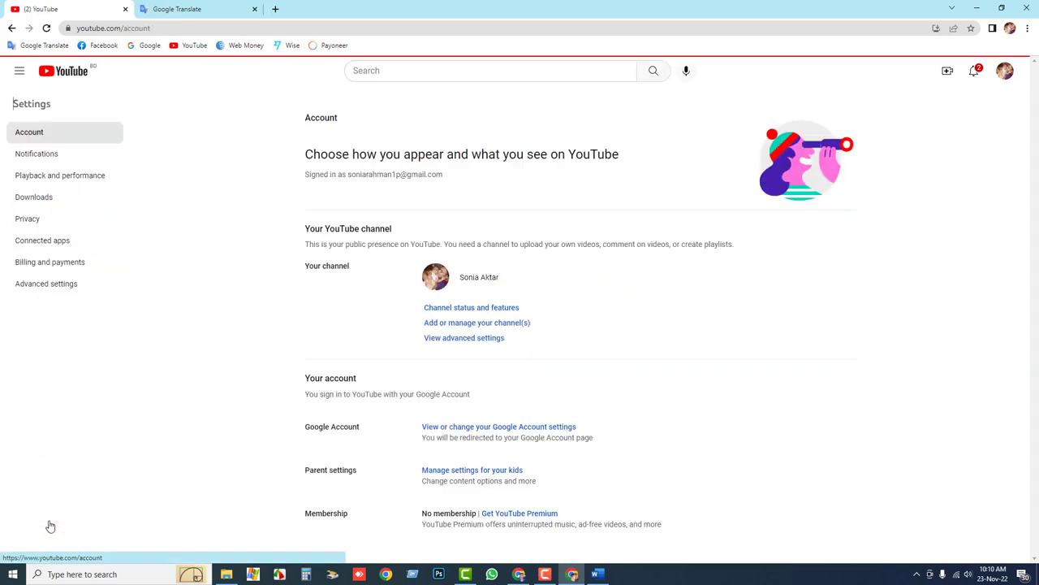
- Create an additional YouTube channel named TechOne under this account, accepting the new Google Account acknowledgement
{"action": "left_click", "coordinate": [450, 324]}
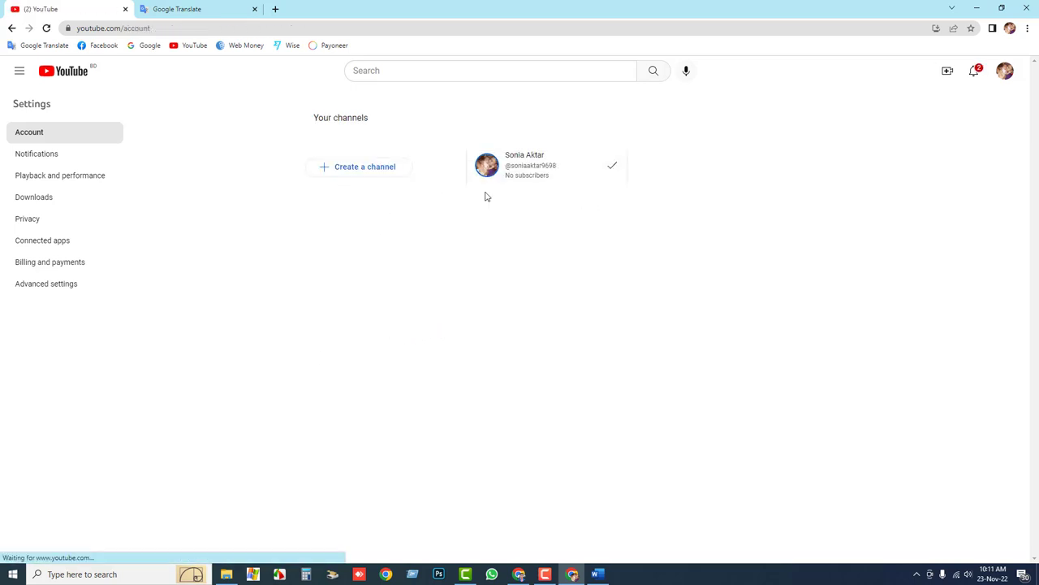
{"action": "left_click", "coordinate": [360, 179]}
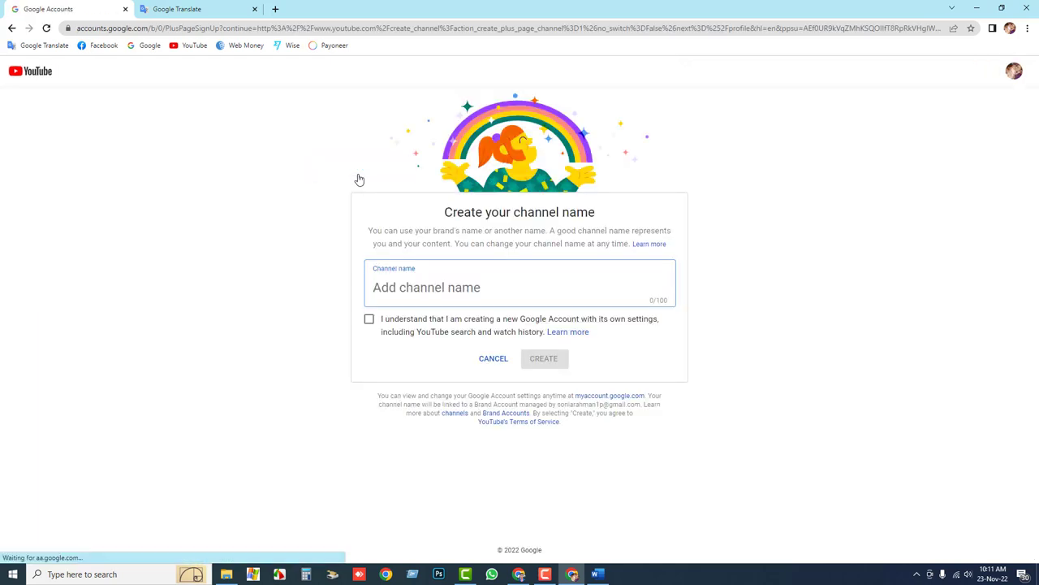
{"action": "type", "text": "TechOne"}
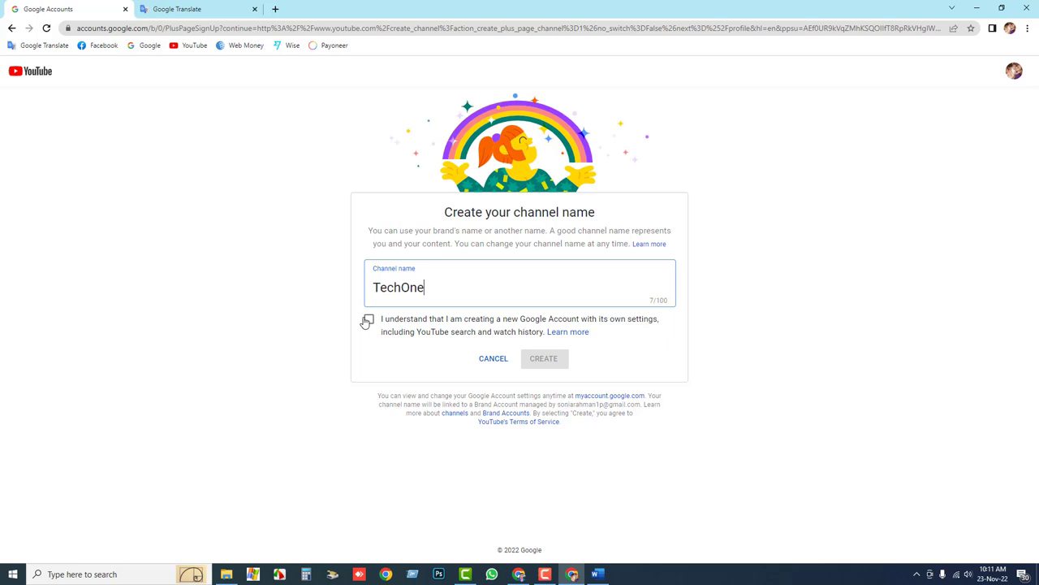
{"action": "left_click", "coordinate": [369, 320]}
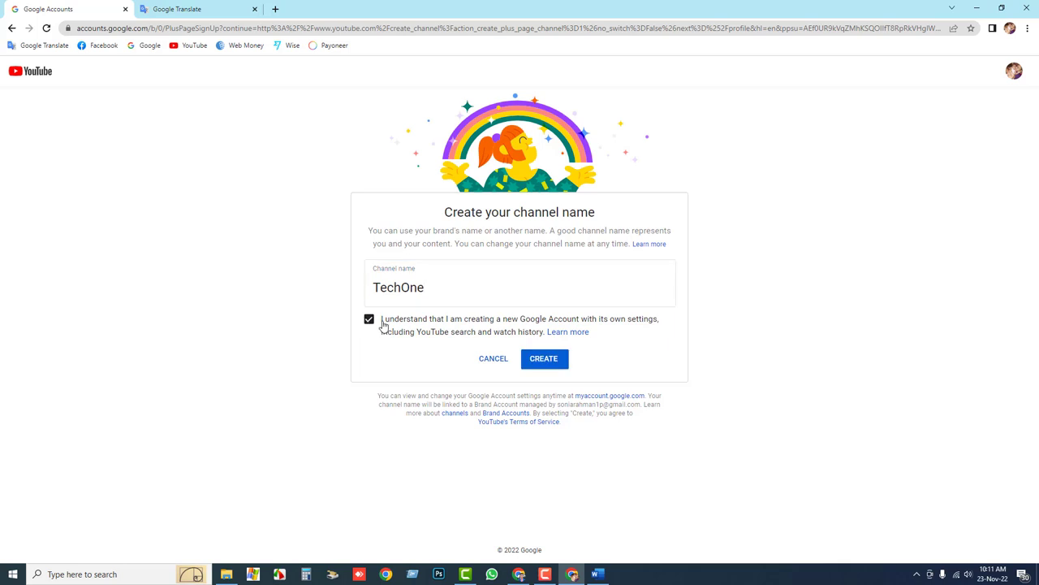
{"action": "left_click", "coordinate": [544, 358]}
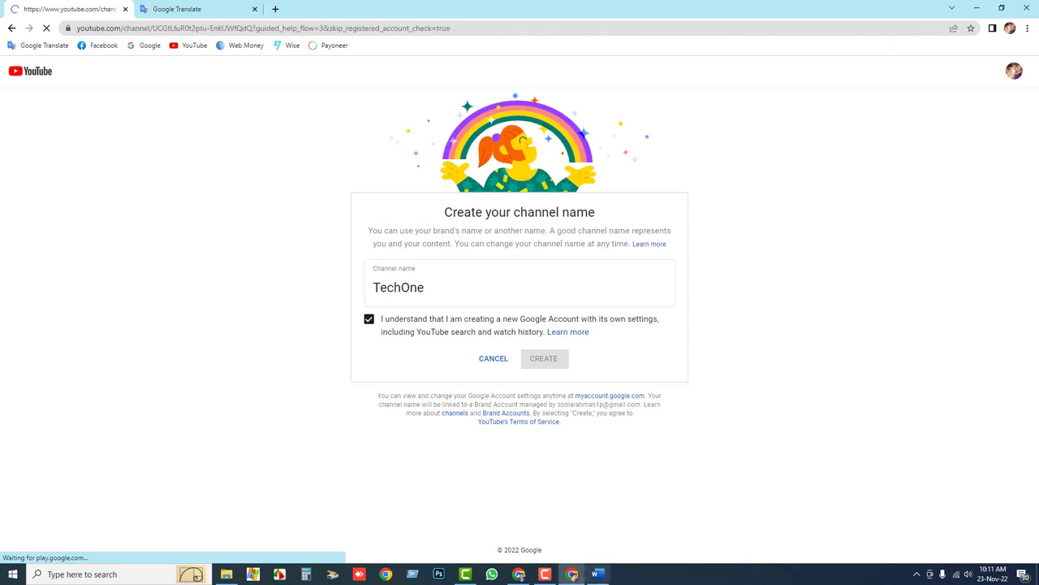
{"action": "left_click", "coordinate": [546, 578]}
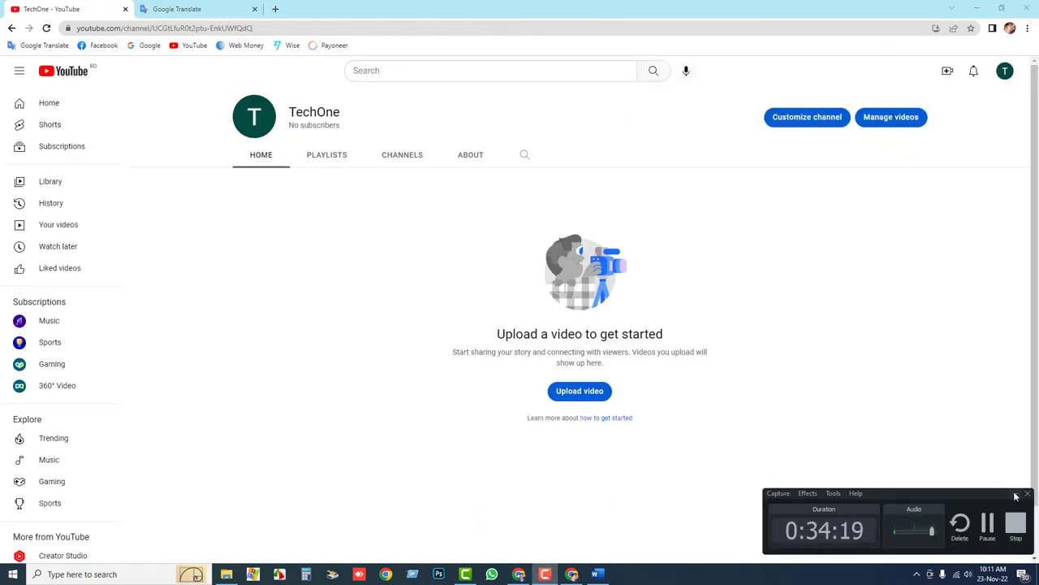
{"action": "left_click", "coordinate": [1015, 495]}
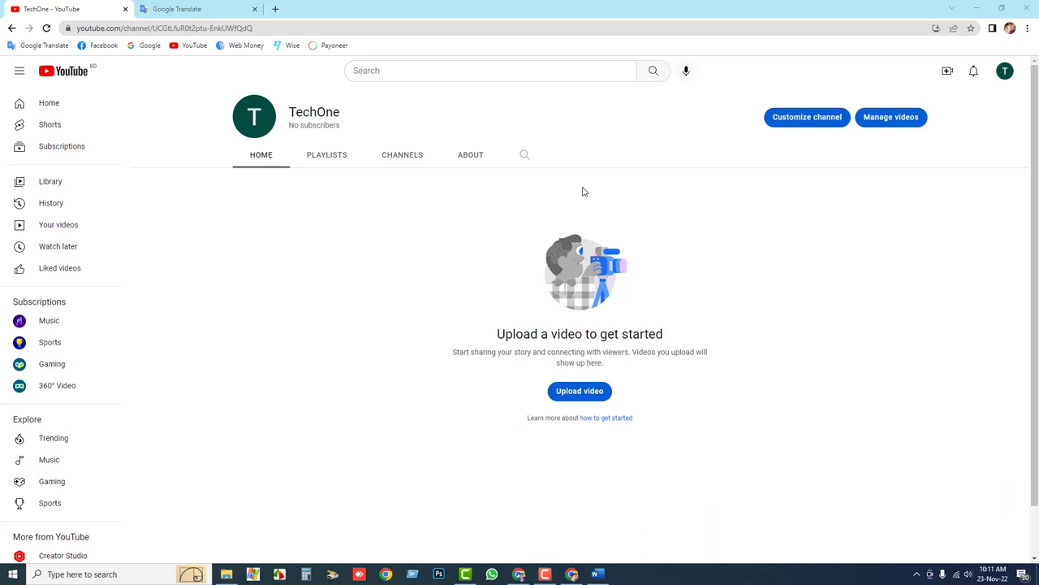
- Search YouTube for "tech care point" and open the Tech Care Point channel
{"action": "left_click", "coordinate": [362, 70]}
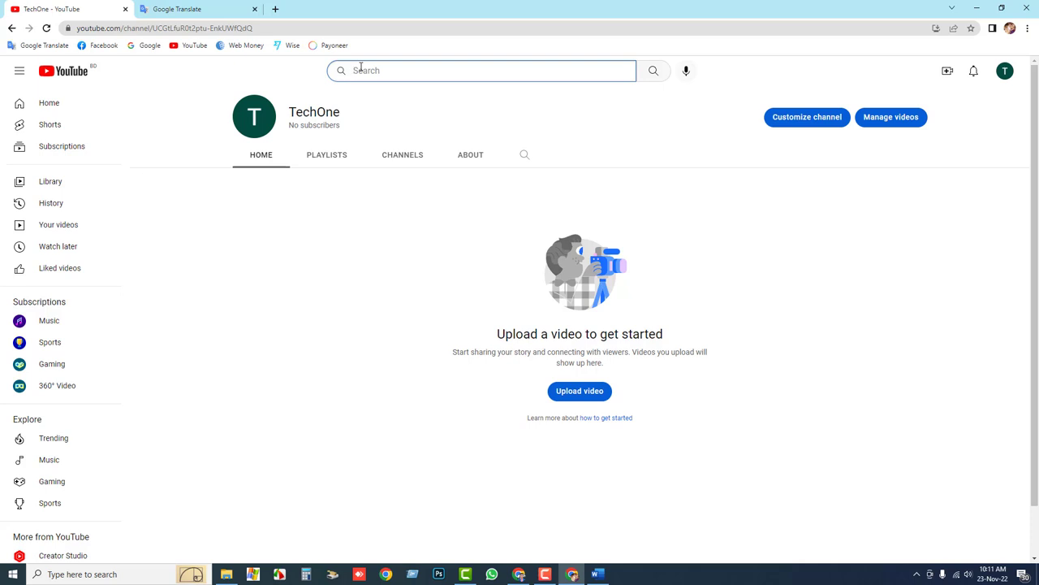
{"action": "type", "text": "tech care"}
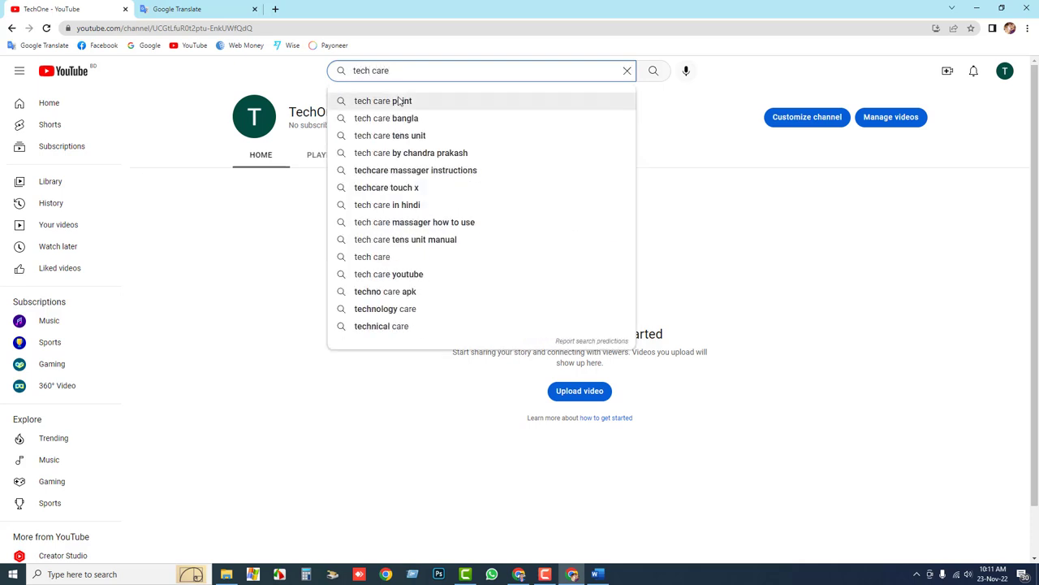
{"action": "left_click", "coordinate": [397, 101]}
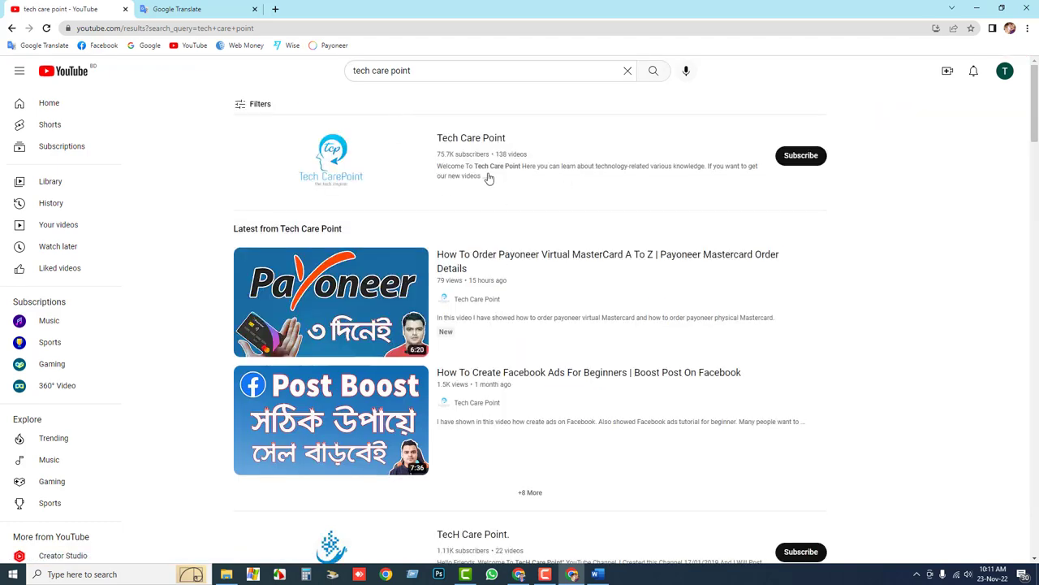
{"action": "left_click", "coordinate": [465, 140]}
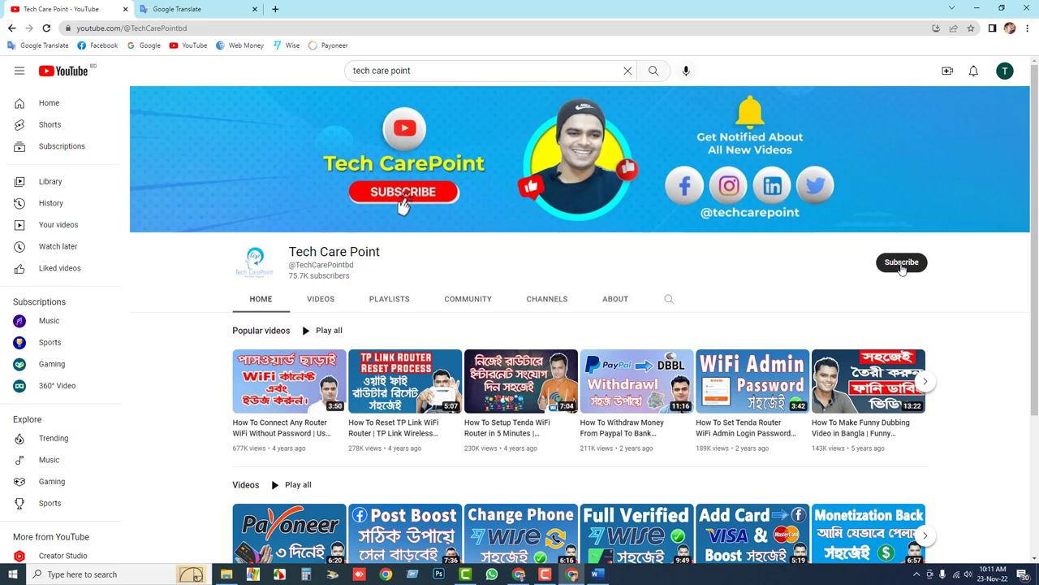
- Subscribe to Tech Care Point as TechOne and show the channel's list of videos
{"action": "left_click", "coordinate": [902, 267]}
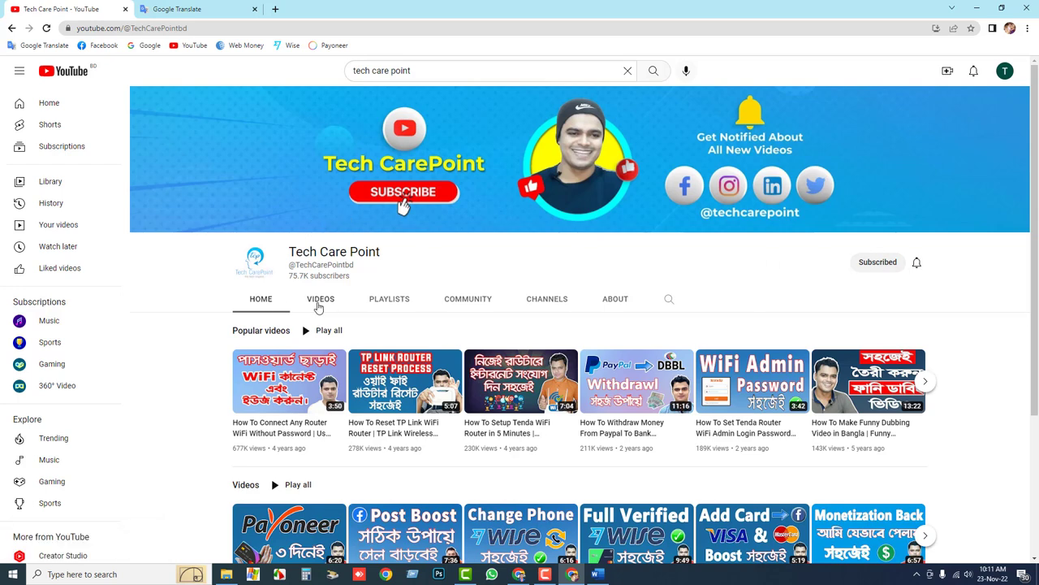
{"action": "left_click", "coordinate": [318, 304]}
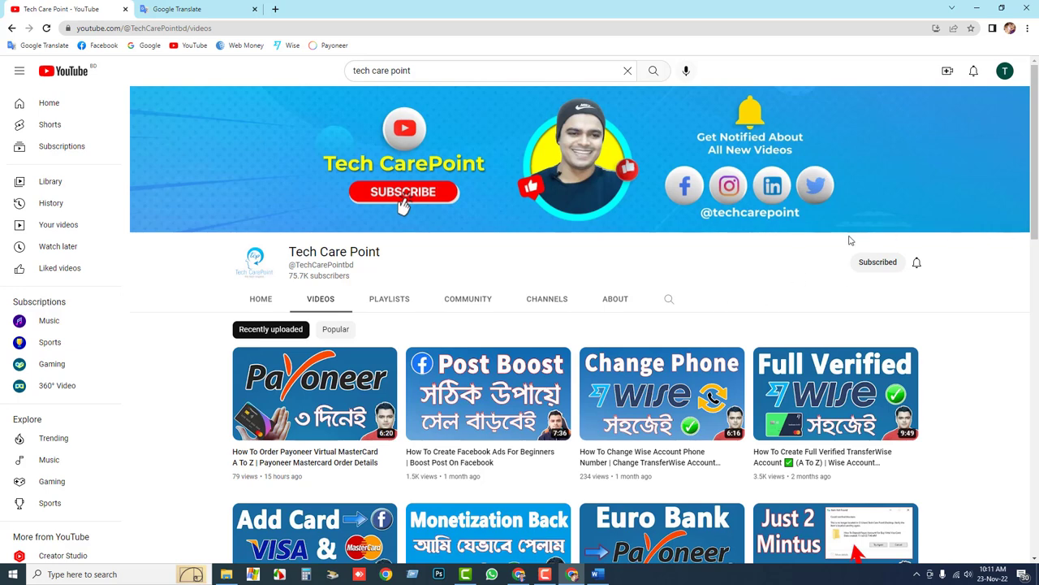
- Switch YouTube to the account's personal channel and back to the TechOne channel
{"action": "left_click", "coordinate": [1005, 72]}
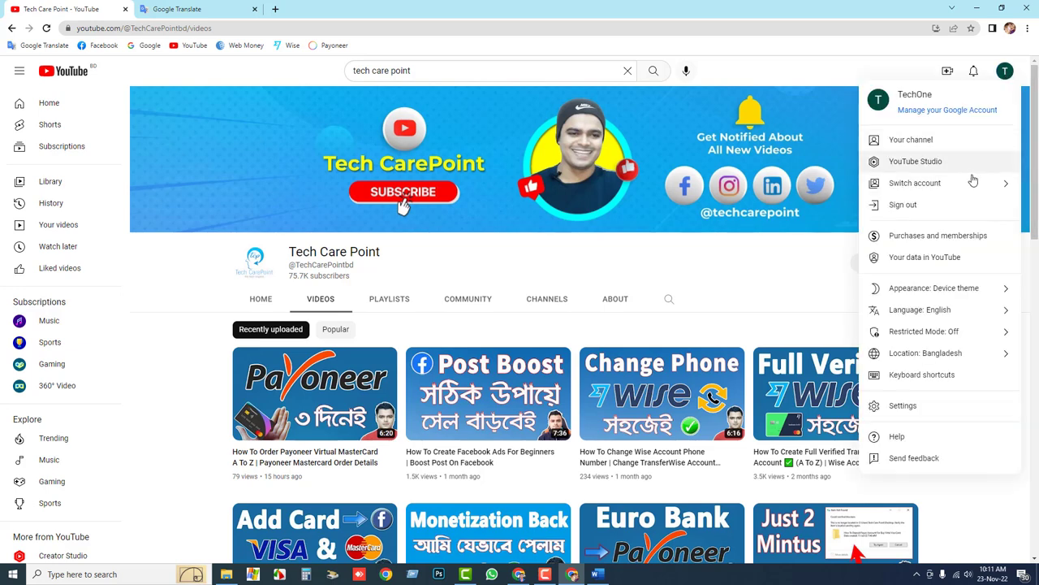
{"action": "left_click", "coordinate": [975, 181]}
{"action": "left_click", "coordinate": [930, 162]}
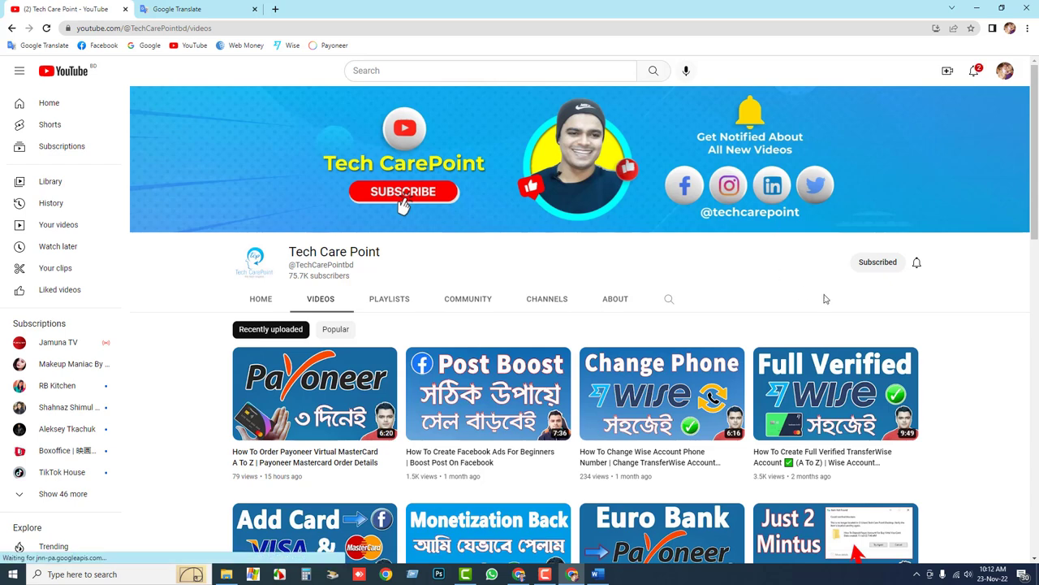
{"action": "left_click", "coordinate": [1005, 72]}
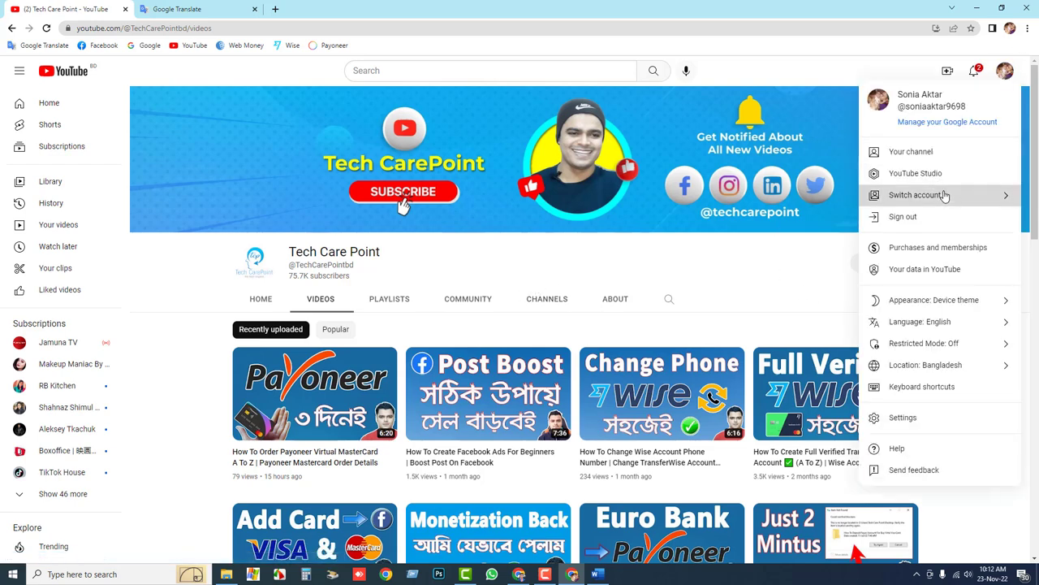
{"action": "left_click", "coordinate": [945, 195]}
{"action": "left_click", "coordinate": [926, 203]}
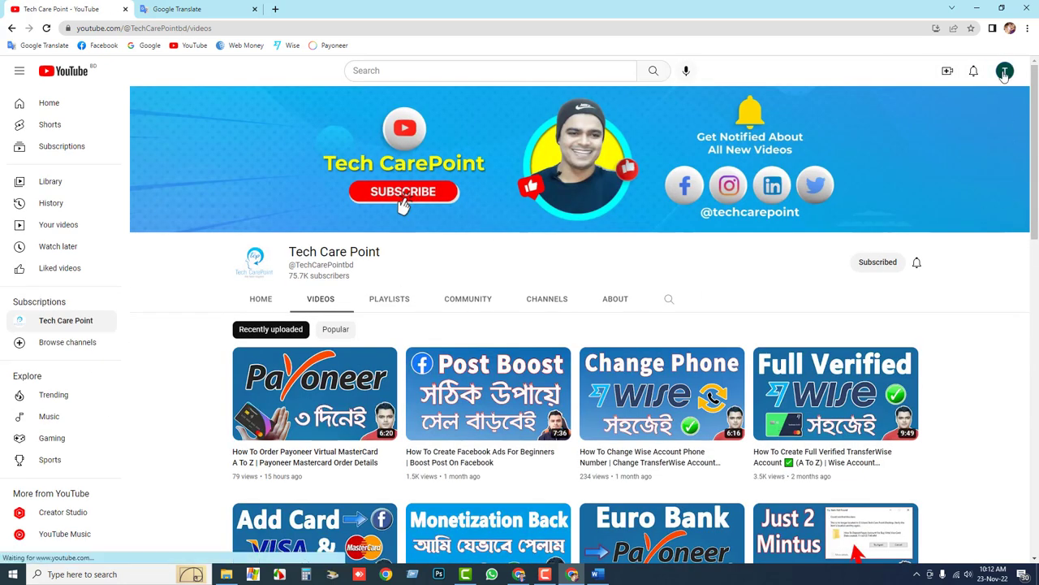
- Open YouTube Studio for the new TechOne channel and dismiss its welcome dialog and feature tips
{"action": "left_click", "coordinate": [1005, 71]}
{"action": "left_click", "coordinate": [915, 164]}
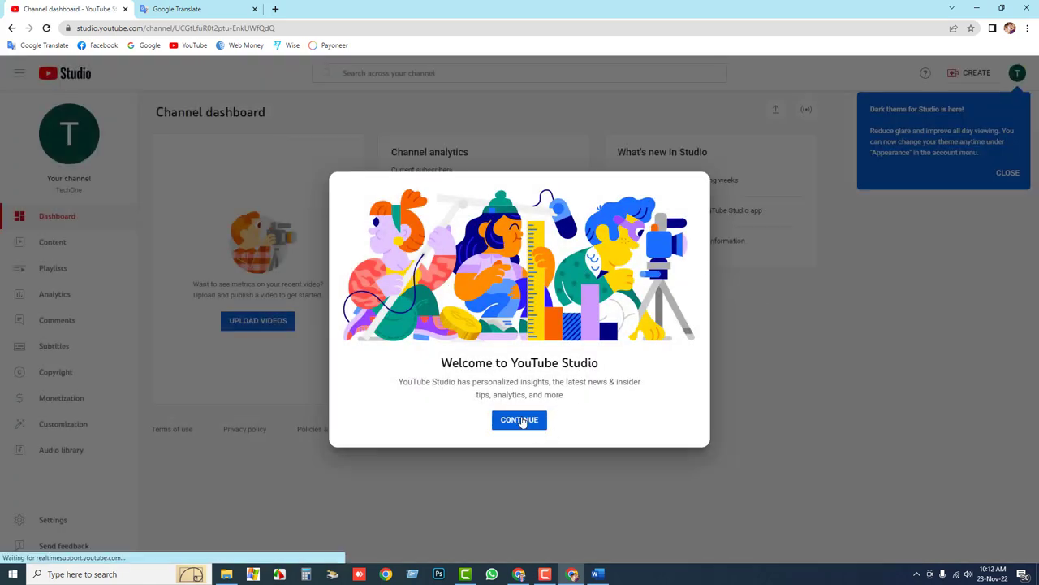
{"action": "left_click", "coordinate": [525, 420]}
{"action": "left_click", "coordinate": [1007, 174]}
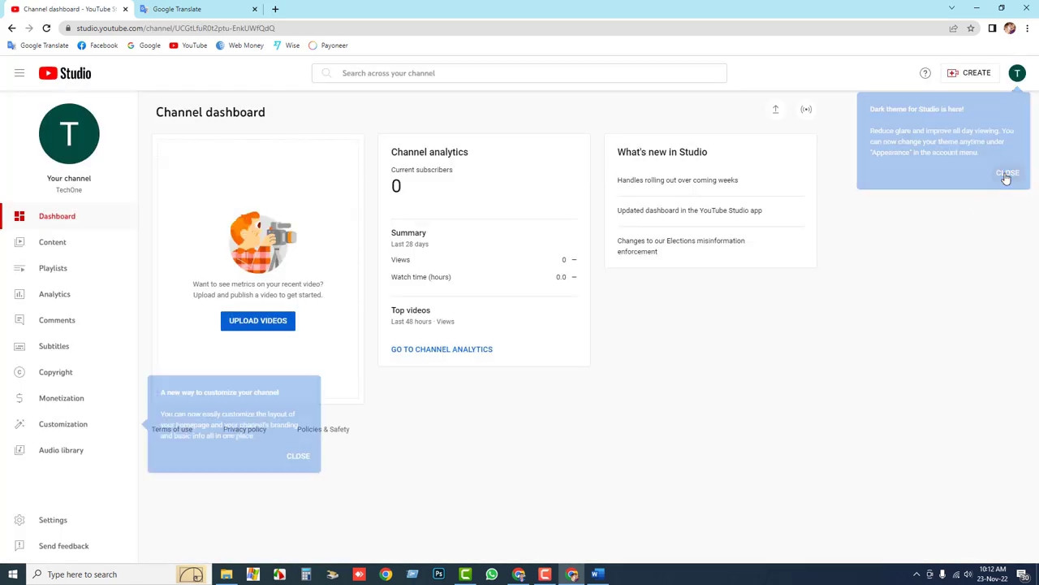
{"action": "left_click", "coordinate": [297, 458]}
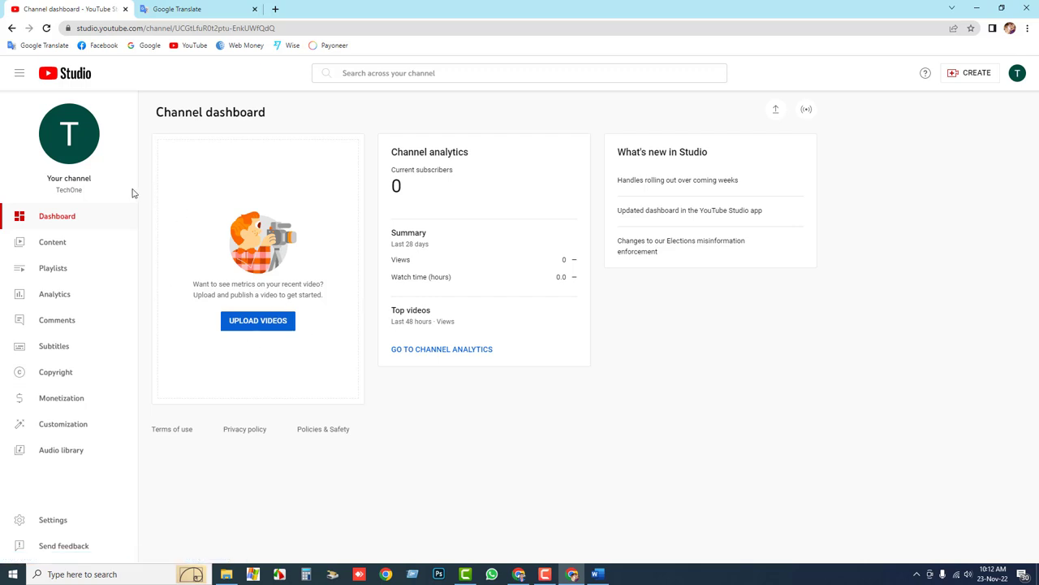
- Open TechOne's channel customization, check the options of the Short videos section, and show the branding settings
{"action": "left_click", "coordinate": [64, 426]}
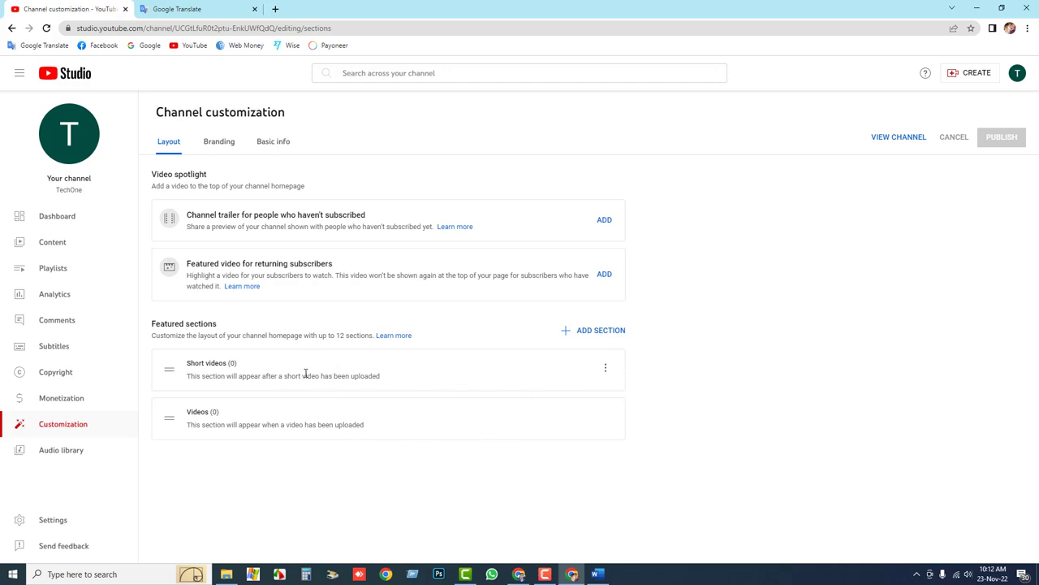
{"action": "left_click", "coordinate": [607, 372]}
{"action": "left_click", "coordinate": [681, 323]}
{"action": "left_click", "coordinate": [221, 143]}
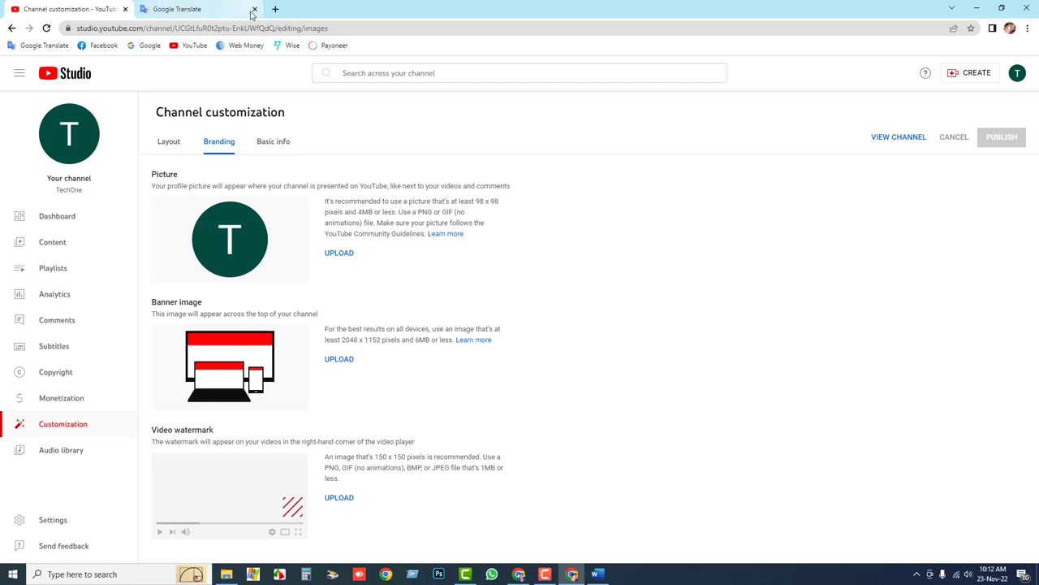
- Close the Google Translate page and open the YouTube home page in a new browser tab
{"action": "left_click", "coordinate": [255, 9]}
{"action": "left_click", "coordinate": [145, 9]}
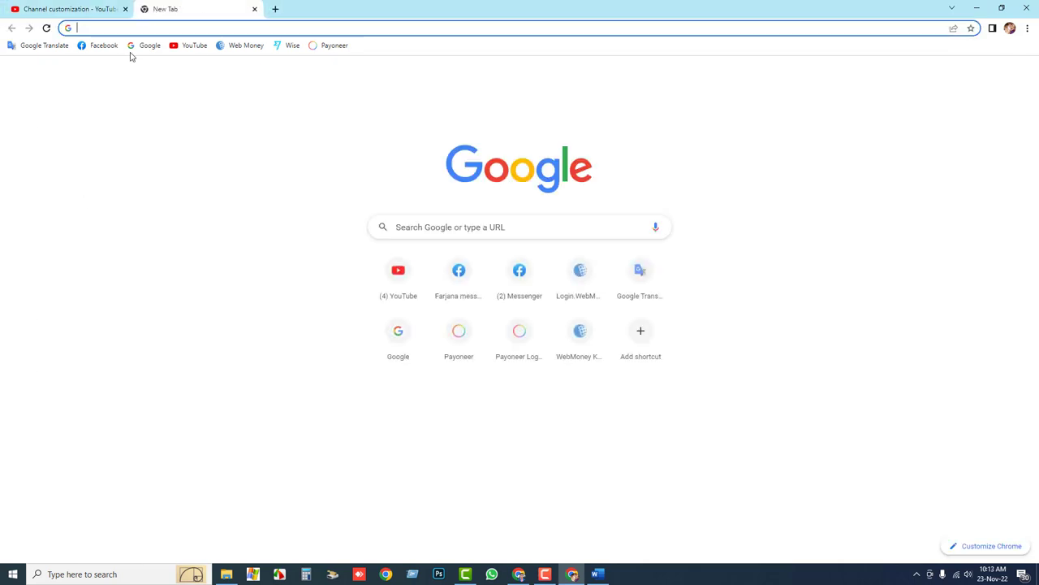
{"action": "left_click", "coordinate": [190, 45]}
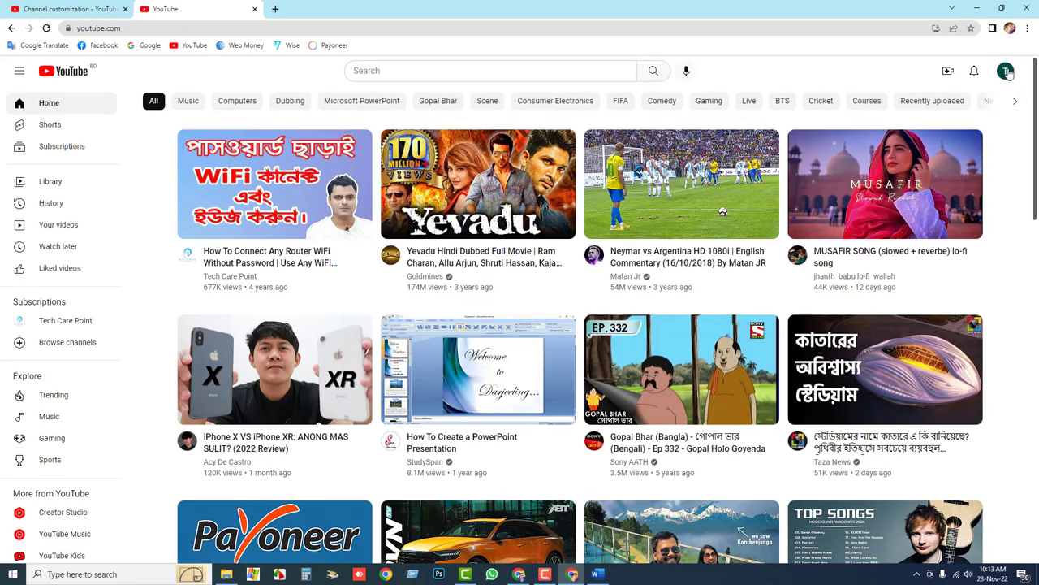
- Switch YouTube in the new tab from TechOne to the personal channel of the same Google account
{"action": "left_click", "coordinate": [1004, 72]}
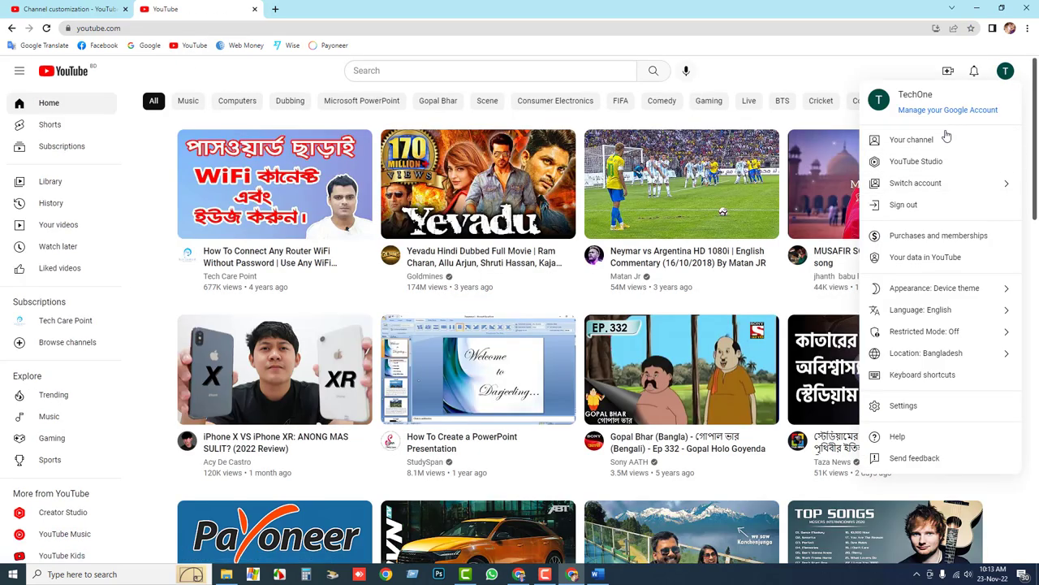
{"action": "left_click", "coordinate": [984, 185]}
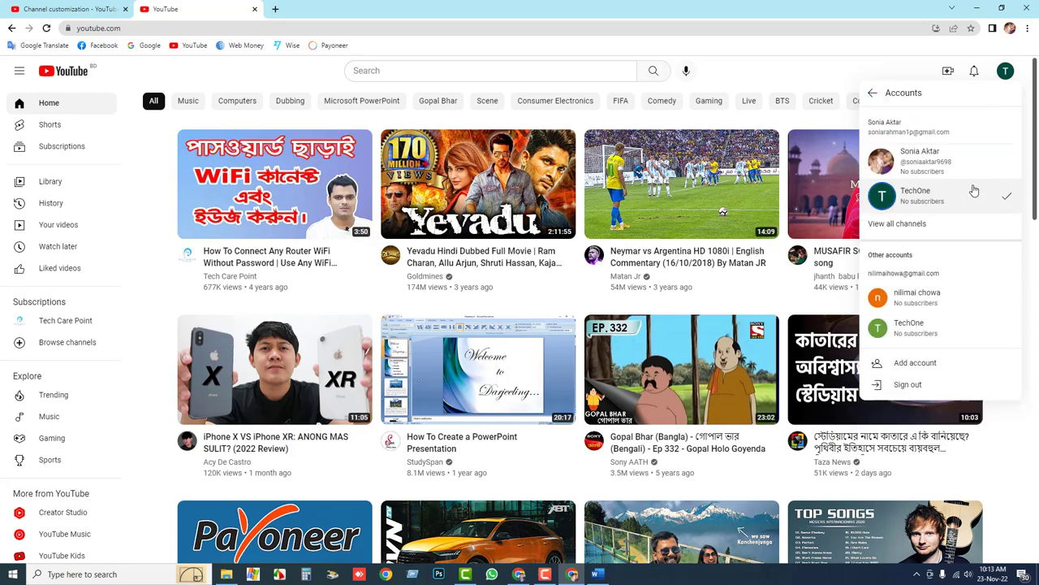
{"action": "left_click", "coordinate": [946, 169]}
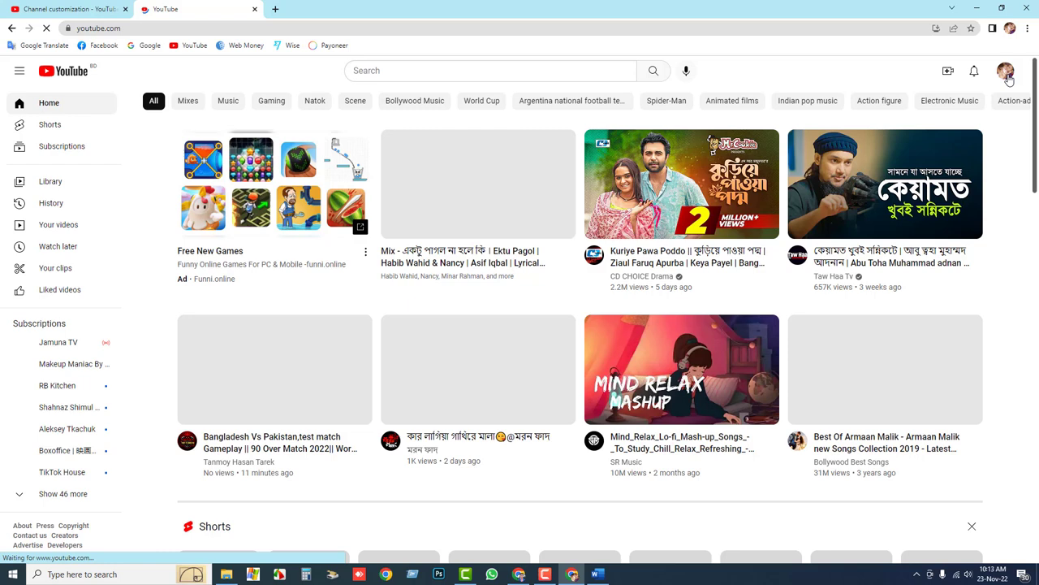
- Open YouTube Studio for the personal channel and go to its channel customization page
{"action": "left_click", "coordinate": [1005, 72]}
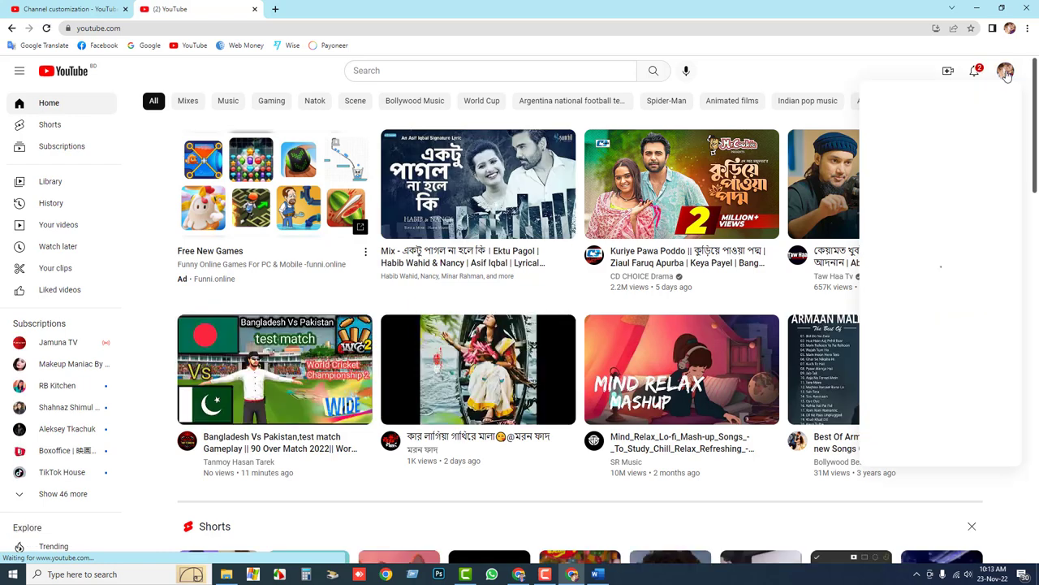
{"action": "left_click", "coordinate": [922, 175]}
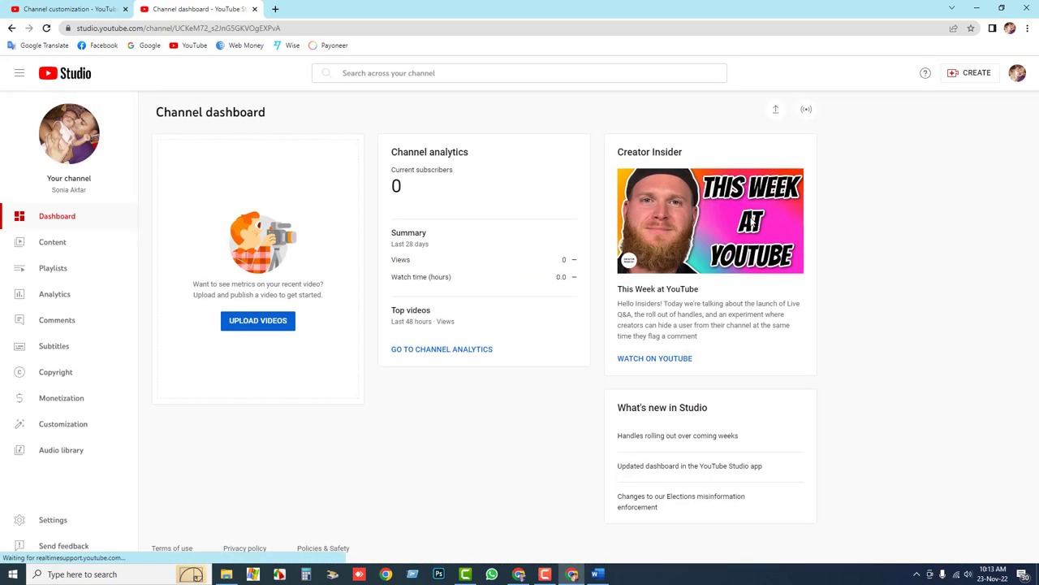
{"action": "left_click", "coordinate": [57, 427]}
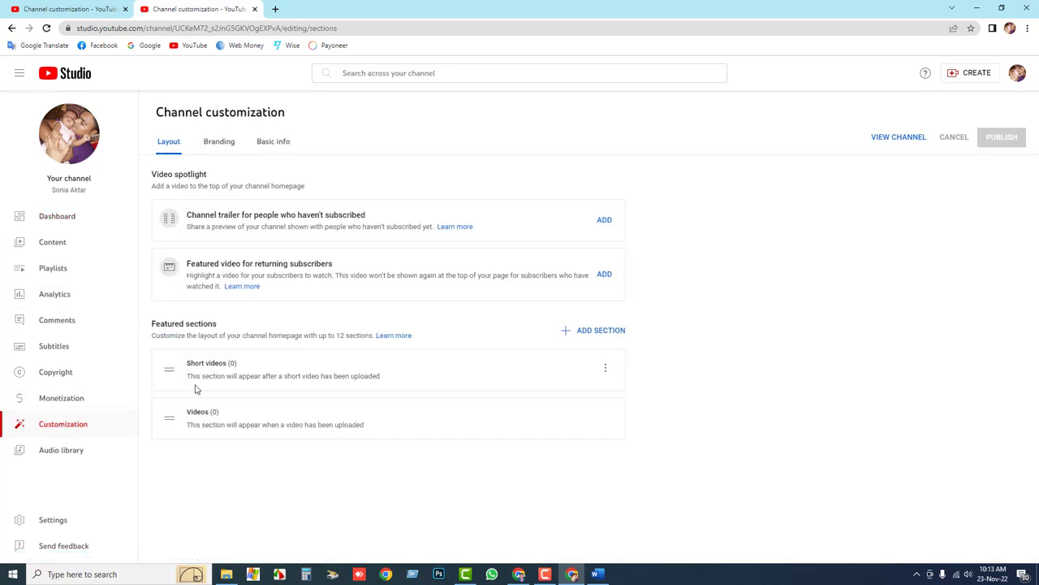
- Compare the customization pages of TechOne and the personal channel in the two tabs, showing the layout settings for TechOne
{"action": "left_click", "coordinate": [96, 10]}
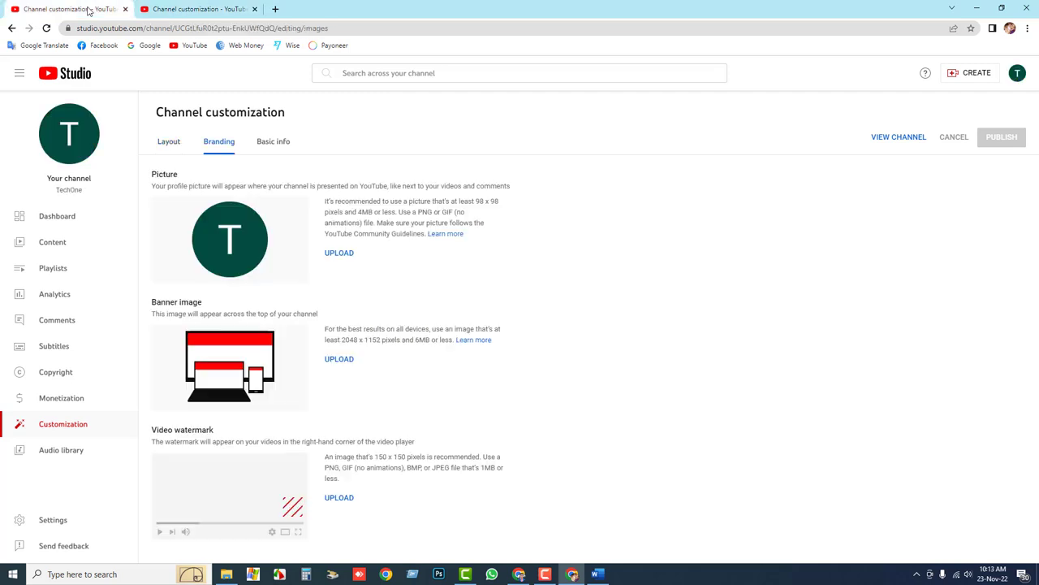
{"action": "left_click", "coordinate": [172, 6]}
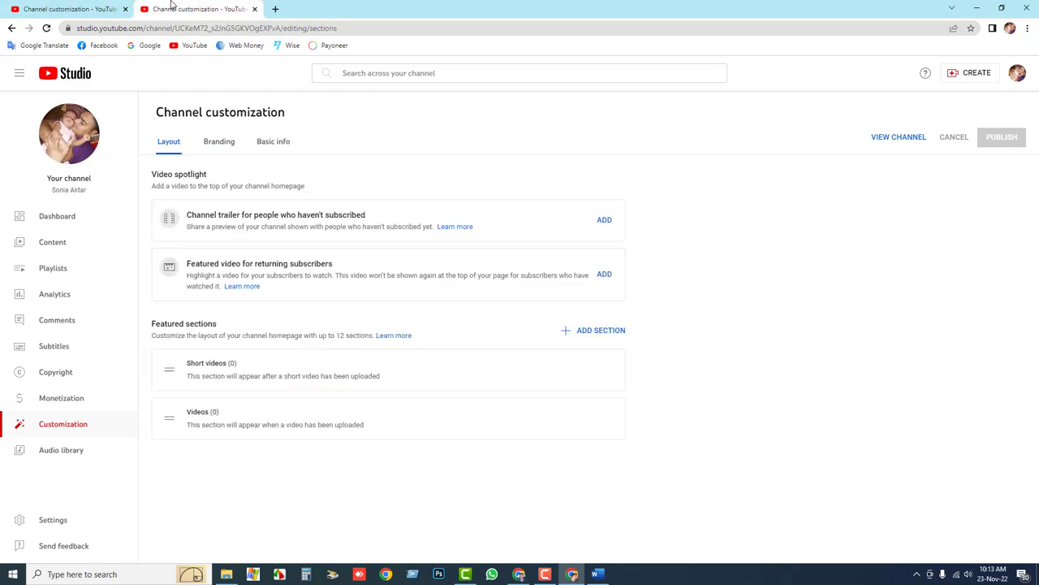
{"action": "left_click", "coordinate": [75, 9]}
{"action": "left_click", "coordinate": [169, 141]}
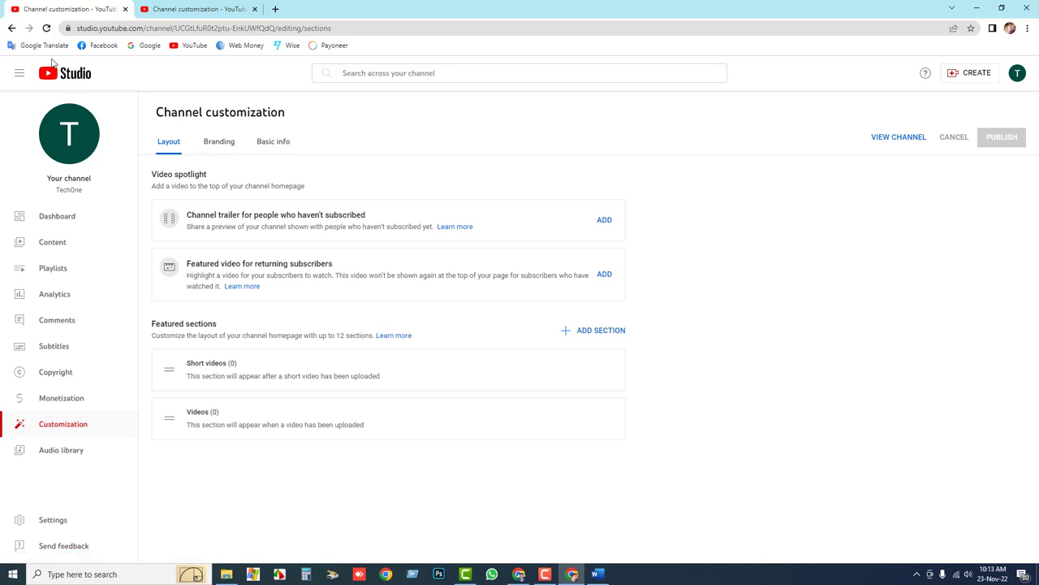
{"action": "left_click", "coordinate": [183, 8]}
{"action": "left_click", "coordinate": [97, 8]}
{"action": "left_click", "coordinate": [194, 8]}
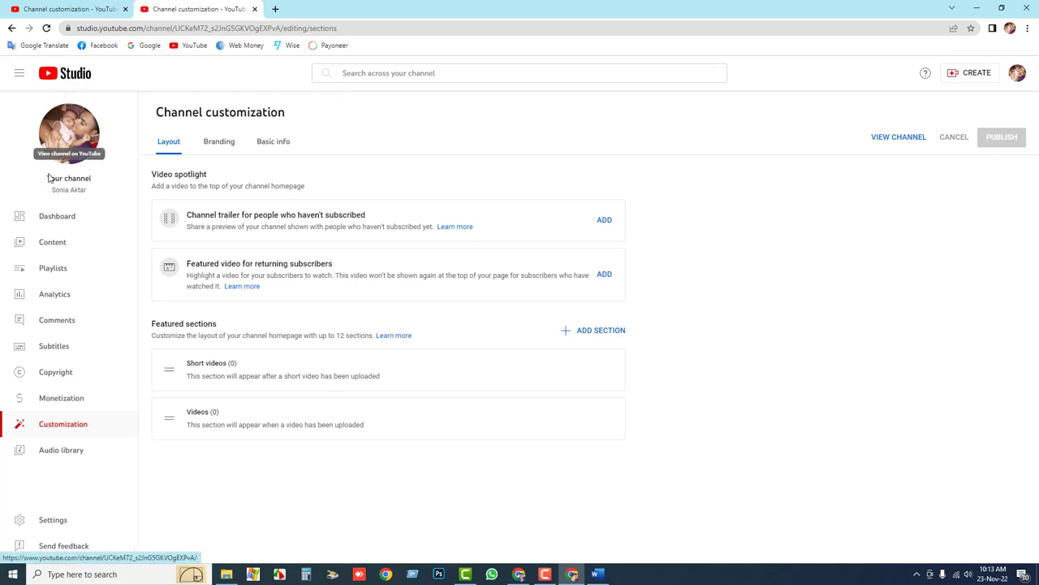
{"action": "left_click", "coordinate": [70, 7]}
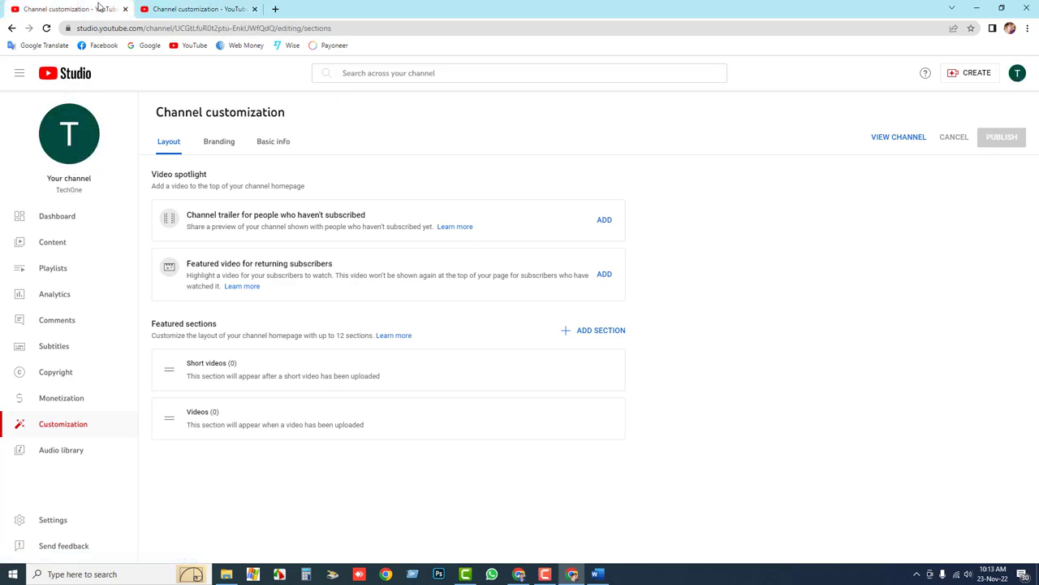
- Compare the layout customization settings of both channels across the two tabs
{"action": "left_click", "coordinate": [182, 7]}
{"action": "left_click", "coordinate": [110, 7]}
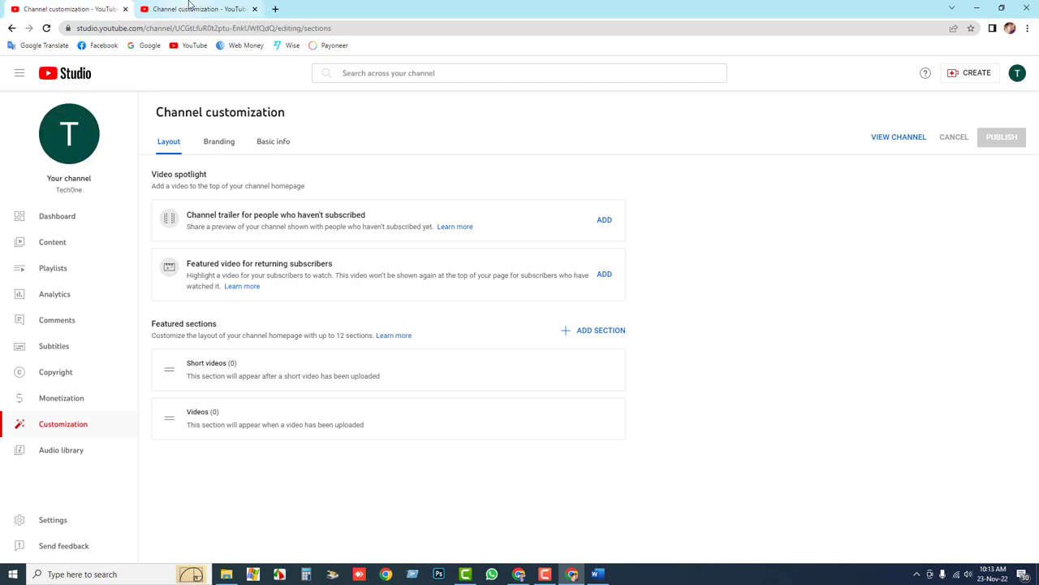
{"action": "left_click", "coordinate": [190, 6]}
{"action": "left_click", "coordinate": [55, 8]}
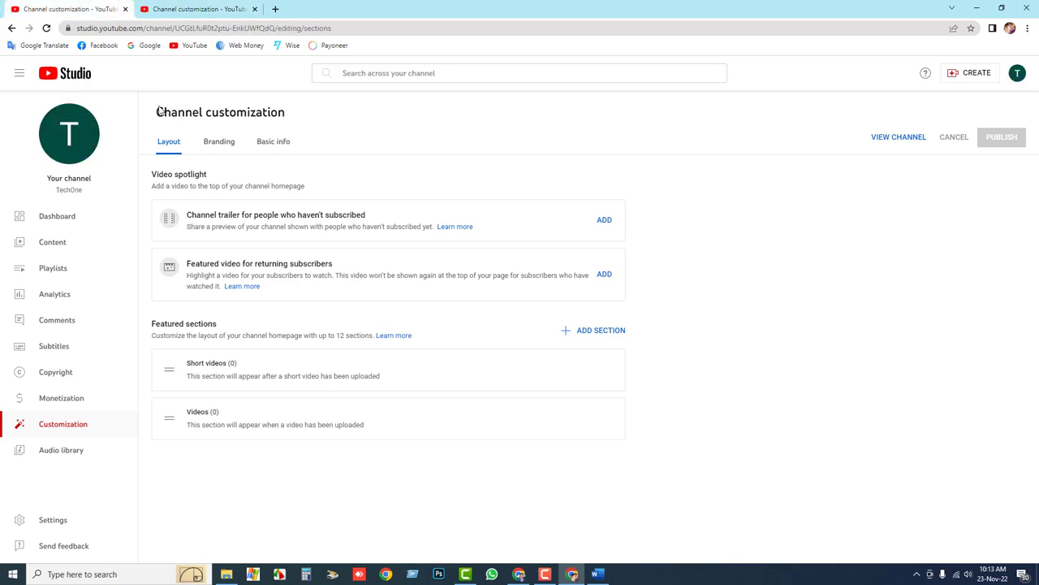
- Show the Branding settings of TechOne and of the personal channel and compare them across the two tabs
{"action": "left_click", "coordinate": [219, 143]}
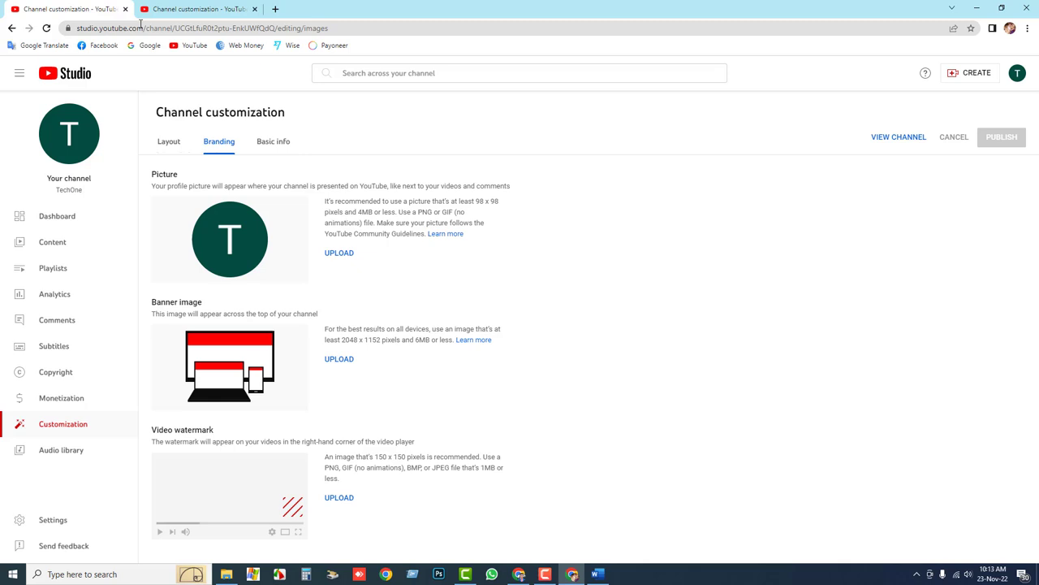
{"action": "left_click", "coordinate": [187, 8]}
{"action": "left_click", "coordinate": [219, 144]}
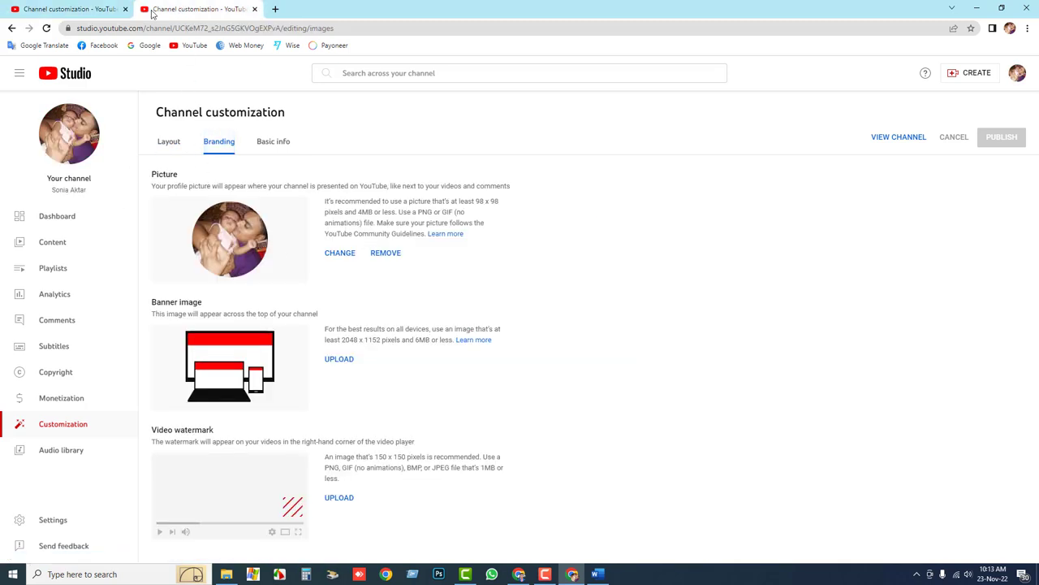
{"action": "left_click", "coordinate": [49, 7]}
{"action": "left_click", "coordinate": [167, 9]}
{"action": "left_click", "coordinate": [24, 10]}
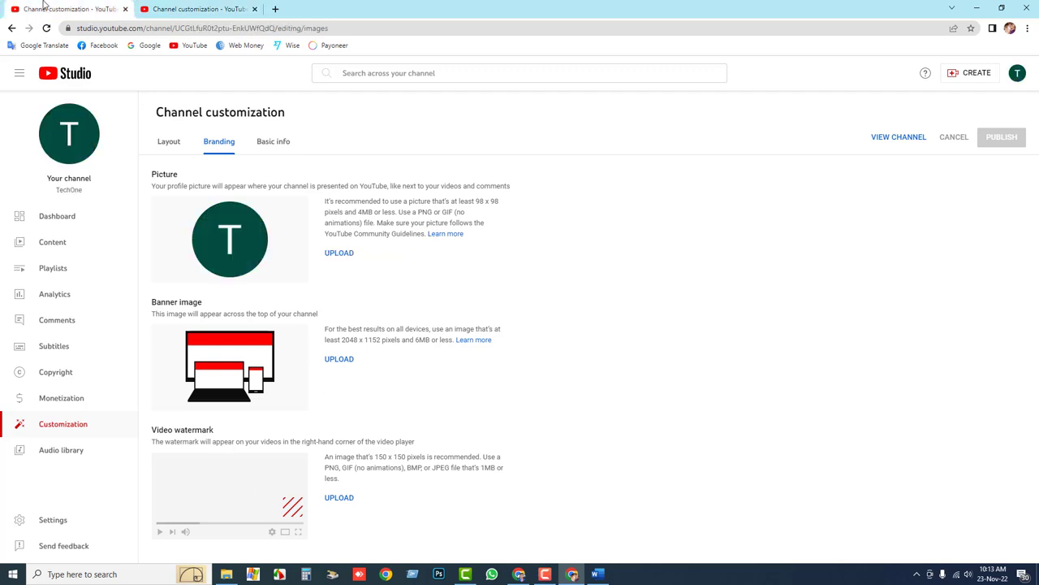
{"action": "left_click", "coordinate": [195, 8]}
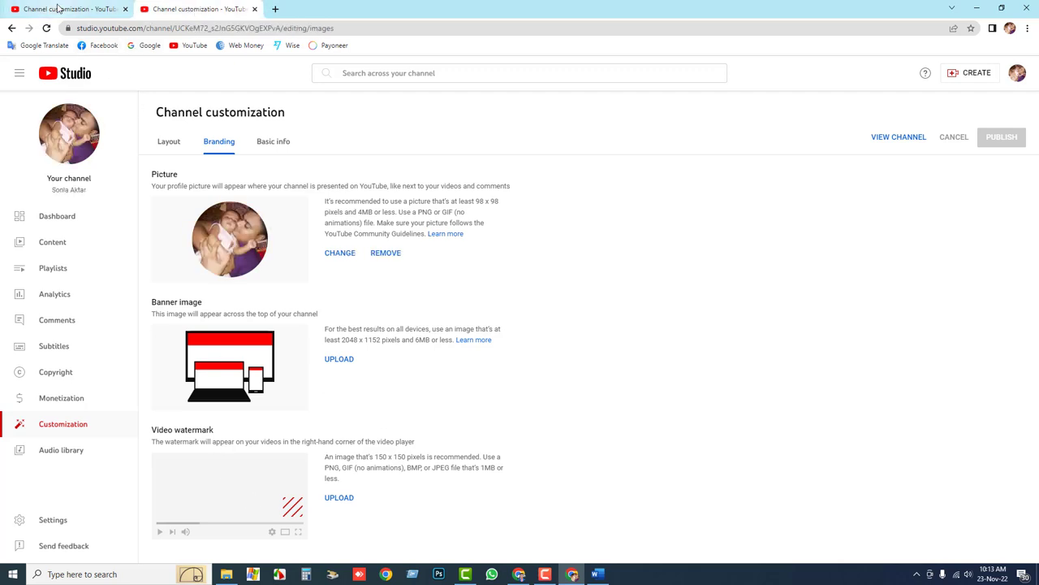
{"action": "left_click", "coordinate": [23, 9]}
{"action": "left_click", "coordinate": [192, 7]}
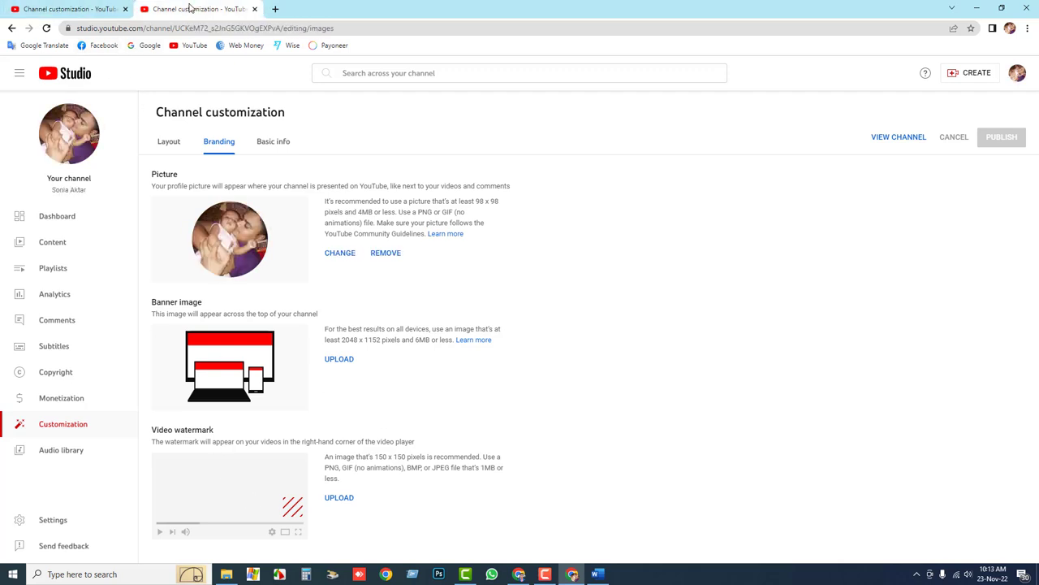
- Show the Basic info settings of both channels and compare them, highlighting the personal channel's handle URL
{"action": "left_click", "coordinate": [274, 147]}
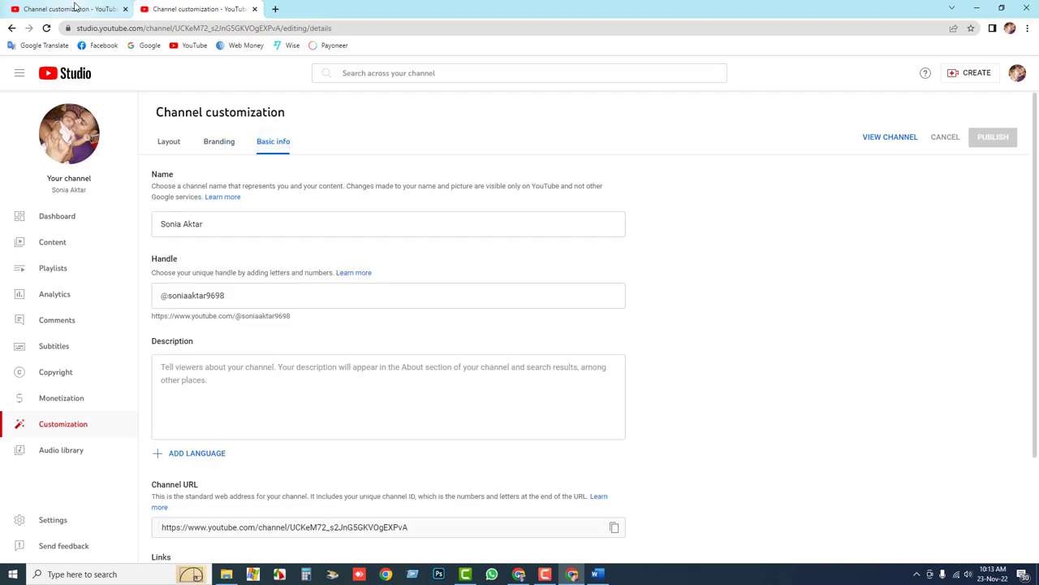
{"action": "left_click", "coordinate": [74, 8]}
{"action": "left_click", "coordinate": [271, 144]}
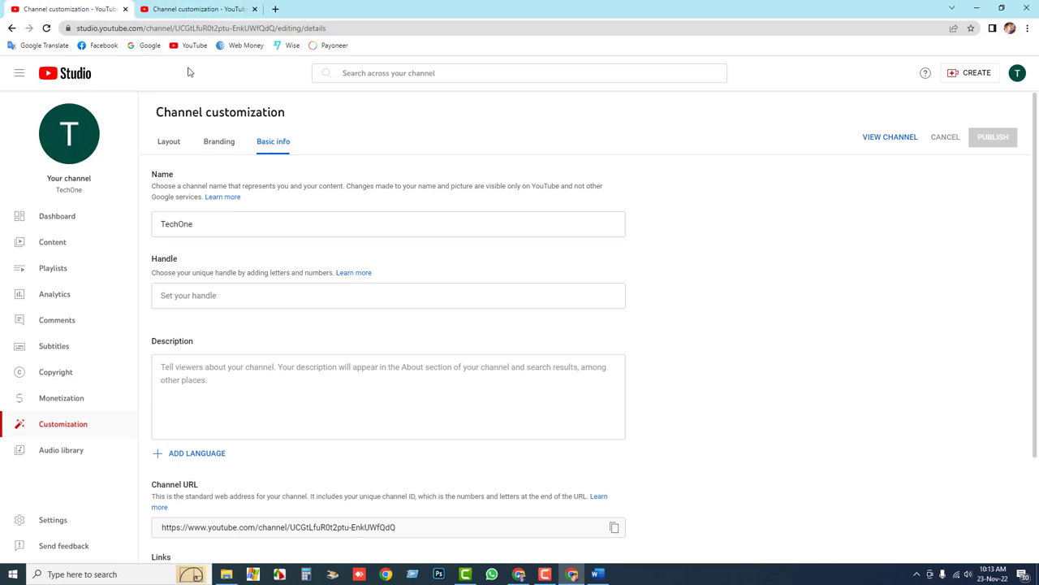
{"action": "left_click", "coordinate": [202, 8]}
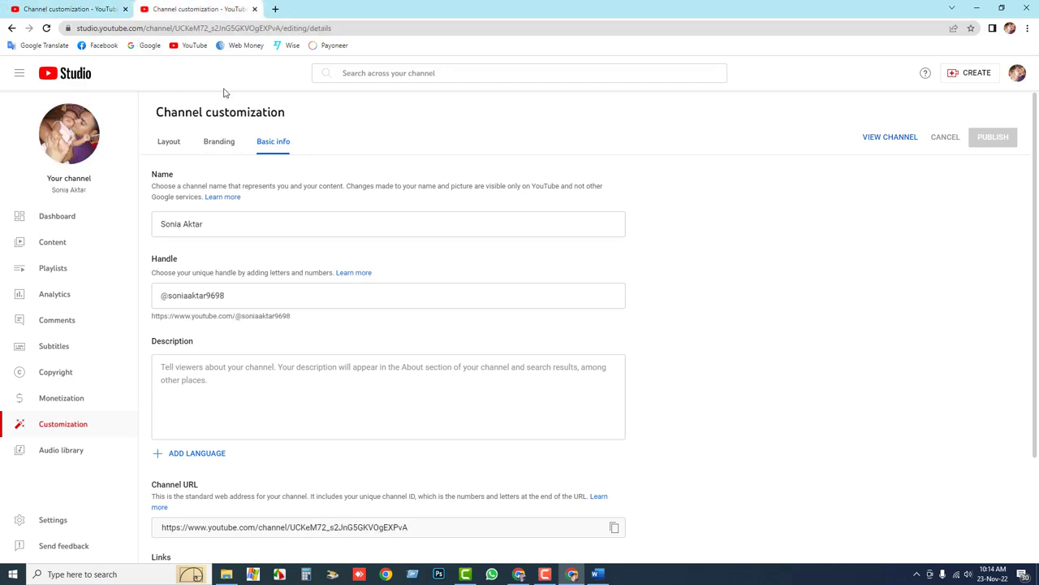
{"action": "left_click", "coordinate": [84, 8]}
{"action": "left_click", "coordinate": [226, 8]}
{"action": "left_click_drag", "start_coordinate": [299, 325], "coordinate": [156, 315]}
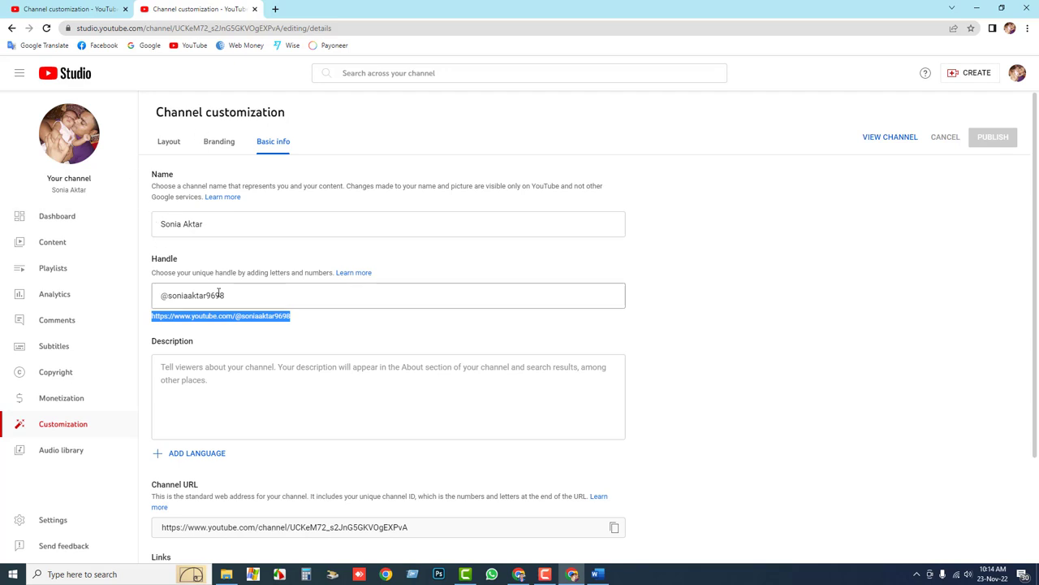
- Enter "Welcome To My YouTube Channel." as the first line of TechOne's channel description
{"action": "left_click", "coordinate": [118, 9]}
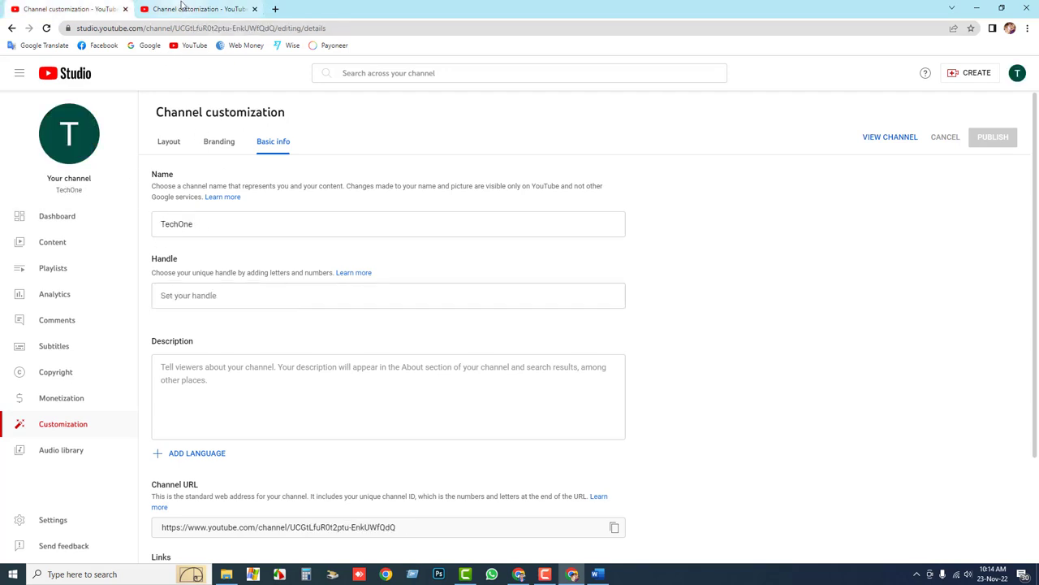
{"action": "left_click", "coordinate": [210, 298]}
{"action": "left_click", "coordinate": [190, 372]}
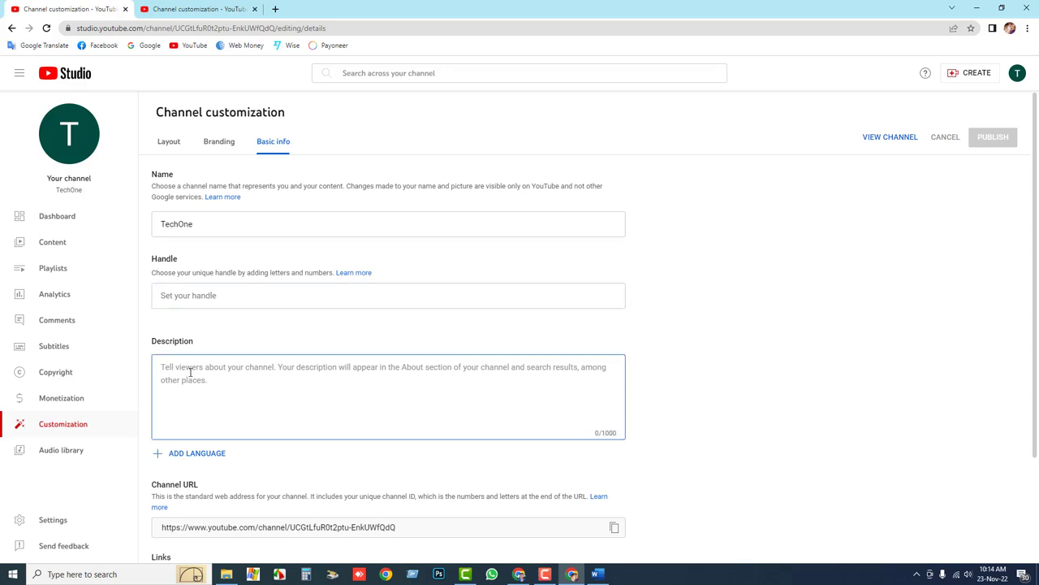
{"action": "type", "text": "We"}
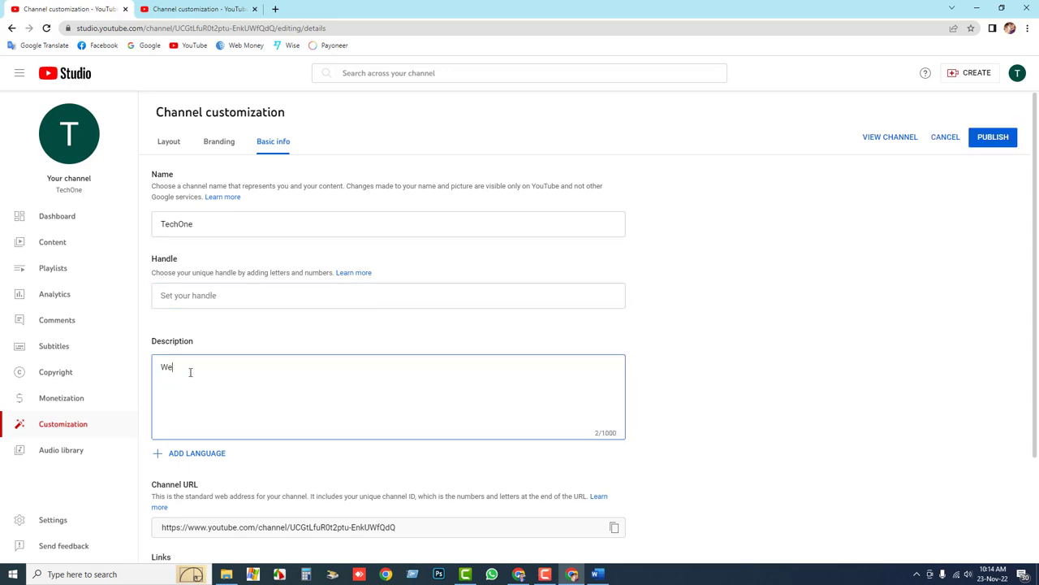
{"action": "type", "text": "l"}
{"action": "key", "text": "Left"}
{"action": "key", "text": "Left"}
{"action": "key", "text": "Left"}
{"action": "type", "text": "o"}
{"action": "left_click", "coordinate": [204, 370]}
{"action": "type", "text": "To My You"}
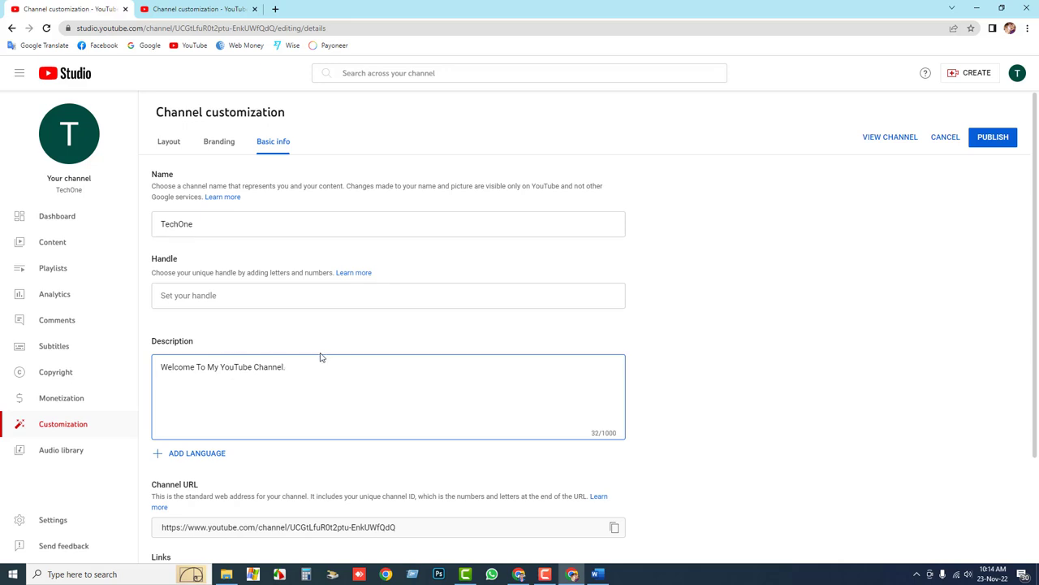
- Add a second description line beginning "I upload my channel tech related video. If you are tech lover,"
{"action": "type", "text": "w"}
{"action": "type", "text": "pload my channel tech related vi"}
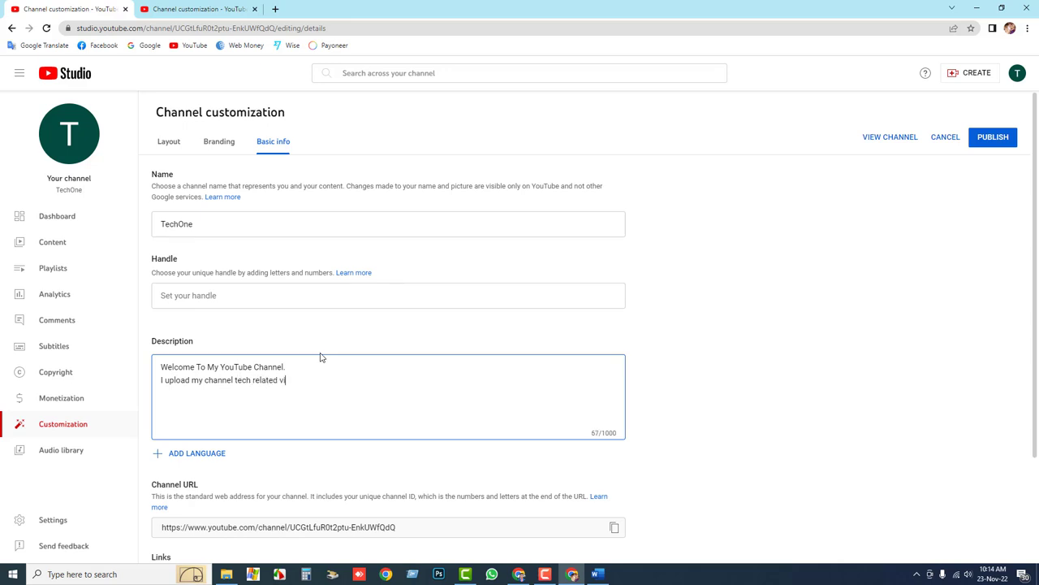
{"action": "type", "text": "deo. If you are tech love"}
- Continue the description's second line with "you can learn here various technology knowledge.", correcting the spelling
{"action": "type", "text": "you can lea"}
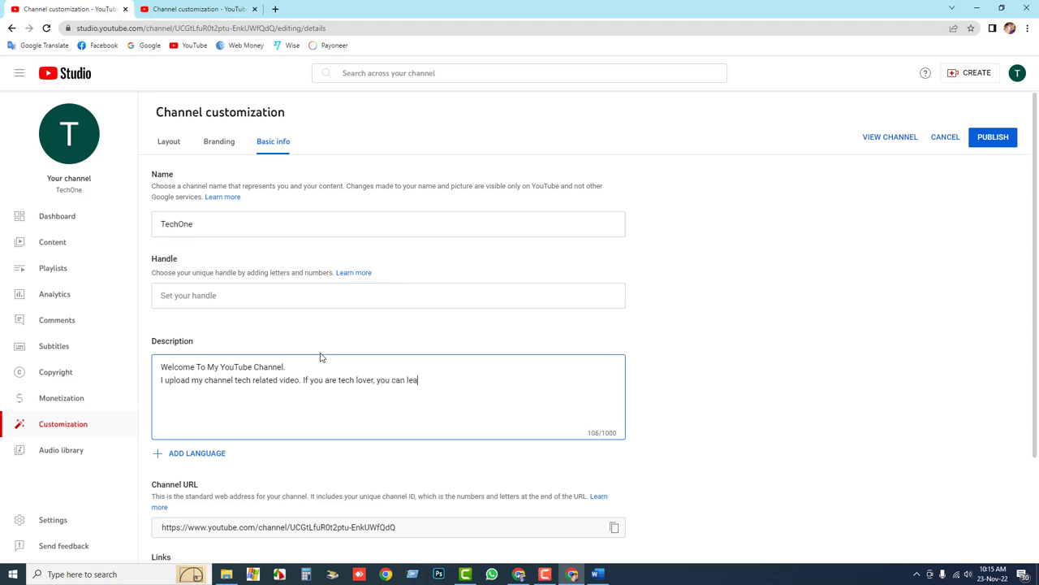
{"action": "key", "text": "BackSpace"}
{"action": "type", "text": "a"}
{"action": "type", "text": "rn here"}
{"action": "type", "text": " vire"}
{"action": "key", "text": "BackSpace"}
{"action": "key", "text": "BackSpace"}
{"action": "type", "text": "e"}
{"action": "type", "text": "rious"}
{"action": "right_click", "coordinate": [457, 380]}
{"action": "left_click", "coordinate": [480, 397]}
{"action": "type", "text": "technology "}
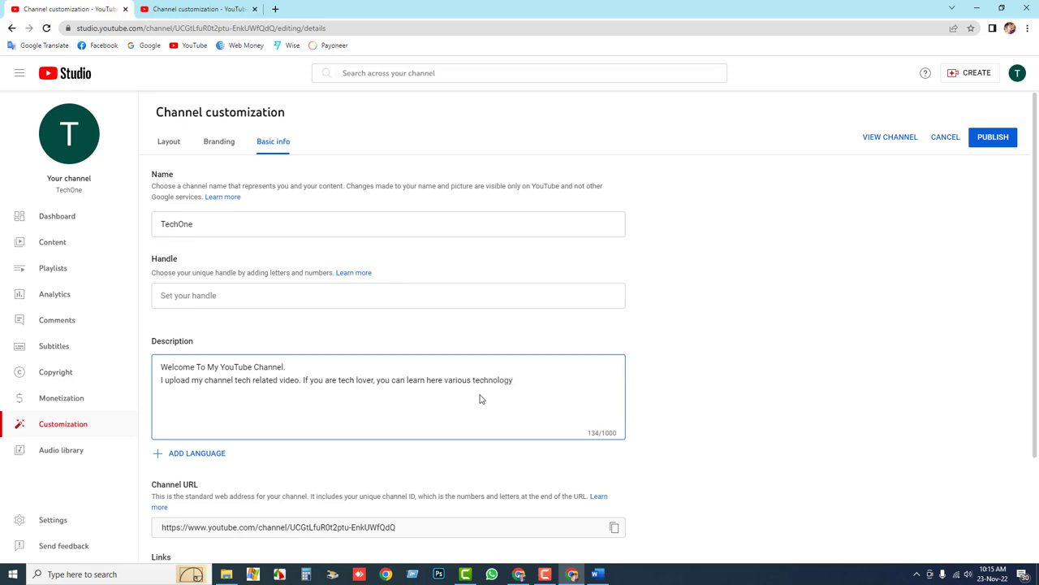
{"action": "type", "text": "kjnowledge."}
{"action": "right_click", "coordinate": [527, 380]}
{"action": "left_click", "coordinate": [552, 391]}
{"action": "left_click", "coordinate": [286, 366]}
- Check the personal channel's basic info, and add "If you get new tech video update, please subscribe my channel." to TechOne's description
{"action": "left_click", "coordinate": [185, 6]}
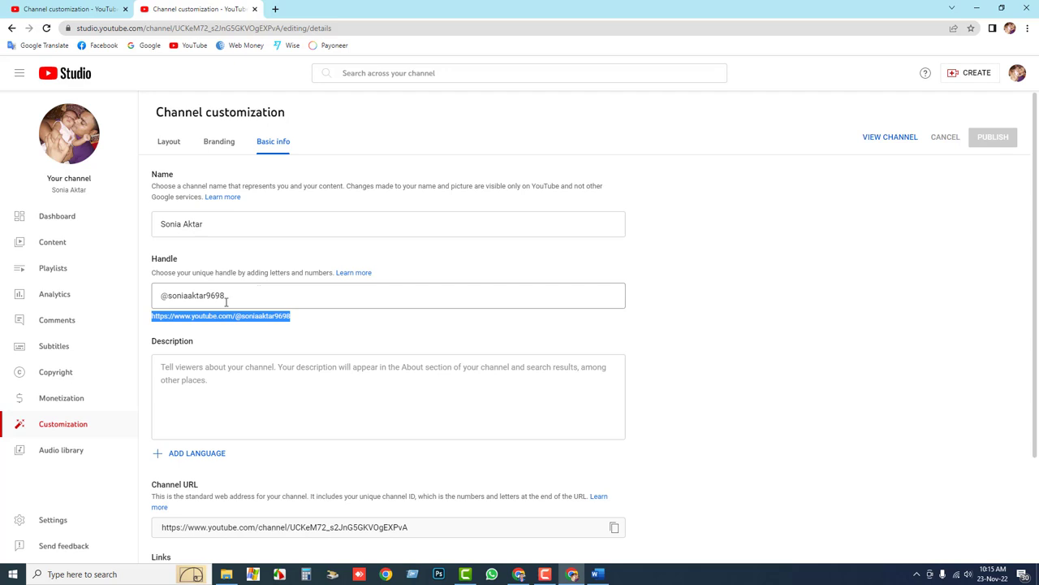
{"action": "left_click", "coordinate": [132, 7]}
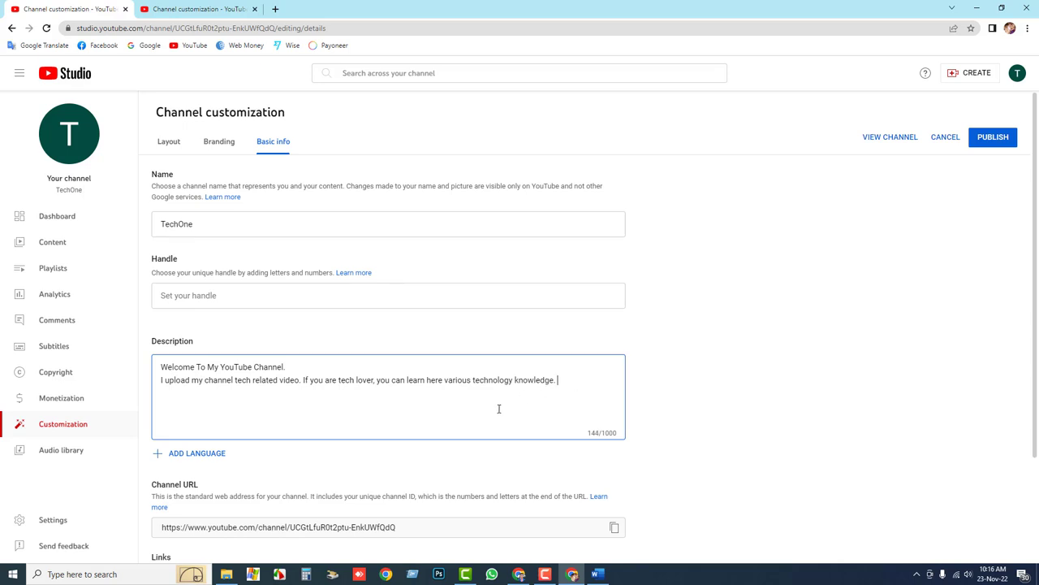
{"action": "type", "text": "If you gh"}
{"action": "key", "text": "BackSpace"}
{"action": "key", "text": "BackSpace"}
{"action": "type", "text": "get teho"}
{"action": "key", "text": "BackSpace"}
{"action": "key", "text": "BackSpace"}
{"action": "type", "text": "new tech video update, "}
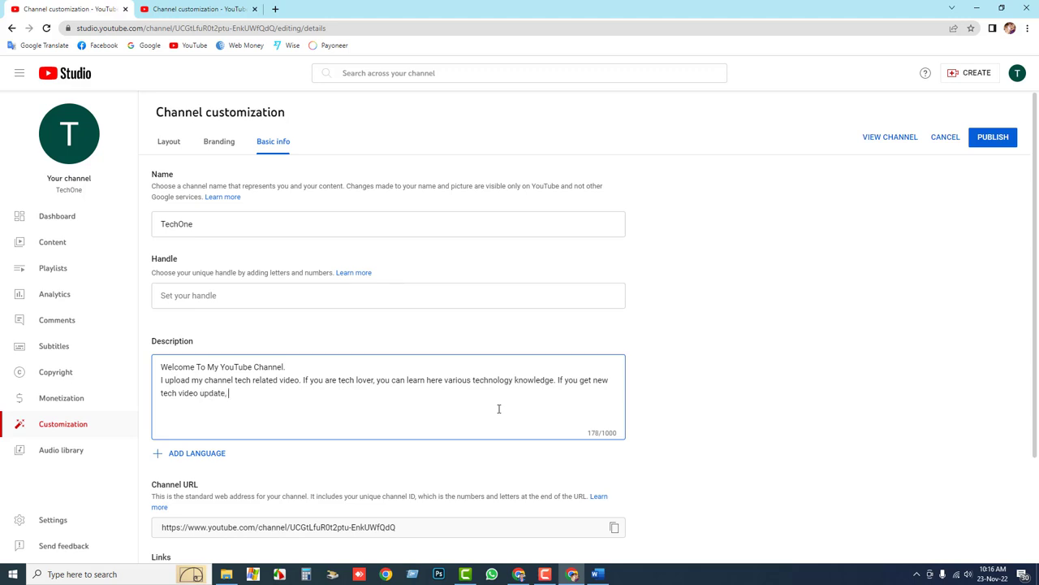
{"action": "type", "text": "please su"}
{"action": "type", "text": "bsc"}
{"action": "type", "text": "ribe m"}
{"action": "type", "text": "y channel"}
- Add a new paragraph to the description reading "I hope my channel will help to learn technology"
{"action": "type", "text": "I hope"}
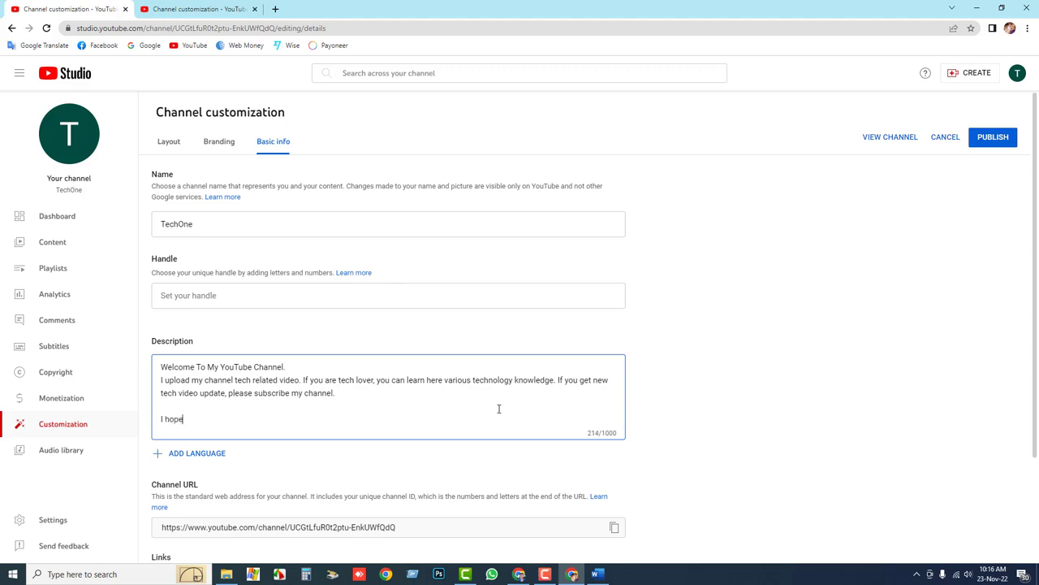
{"action": "type", "text": " my cch"}
{"action": "key", "text": "BackSpace"}
{"action": "type", "text": "chchannel will help to learn tec"}
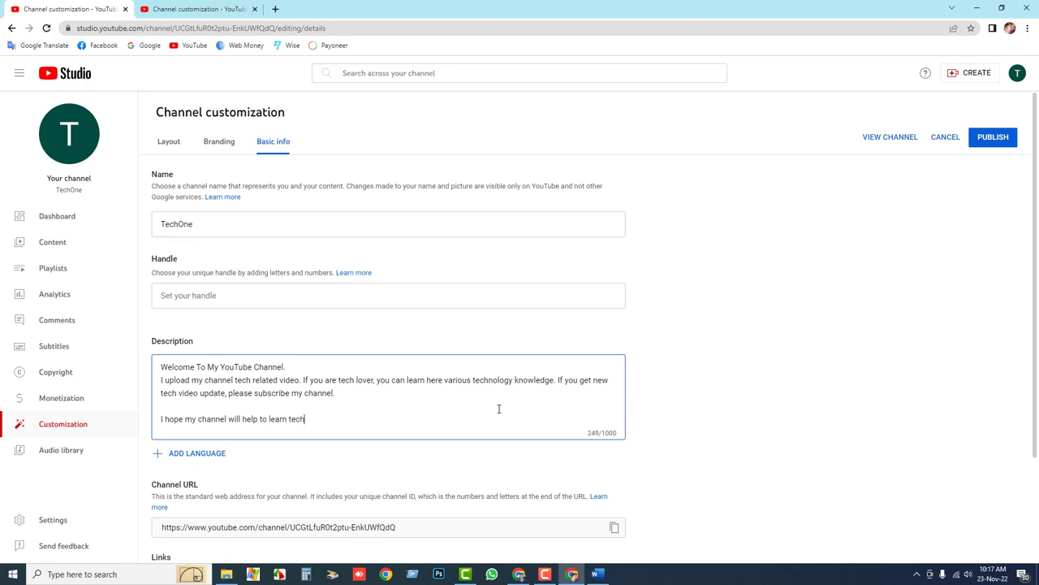
{"action": "type", "text": "hnology"}
- End that sentence with a period and continue the paragraph with "If you will got help please"
{"action": "type", "text": ". If"}
{"action": "type", "text": " ge"}
{"action": "type", "text": "you wo"}
{"action": "key", "text": "BackSpace"}
{"action": "type", "text": "ill"}
{"action": "key", "text": "BackSpace"}
{"action": "type", "text": "help plea"}
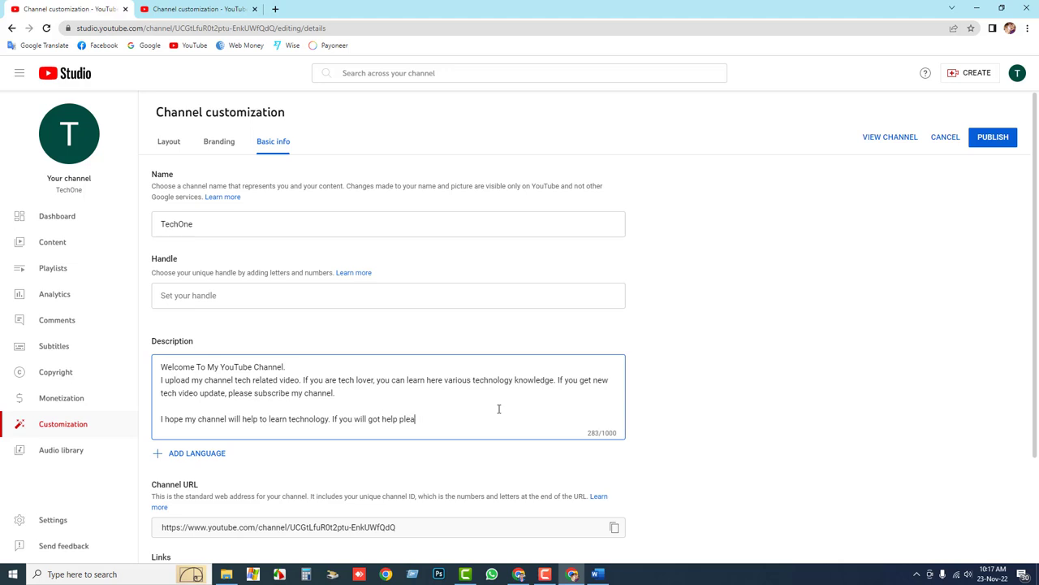
{"action": "type", "text": "se like my"}
{"action": "key", "text": "BackSpace"}
{"action": "key", "text": "BackSpace"}
- Switch to File Explorer and open the Draft Files folder on the Personal (D:) drive
{"action": "left_click", "coordinate": [226, 574]}
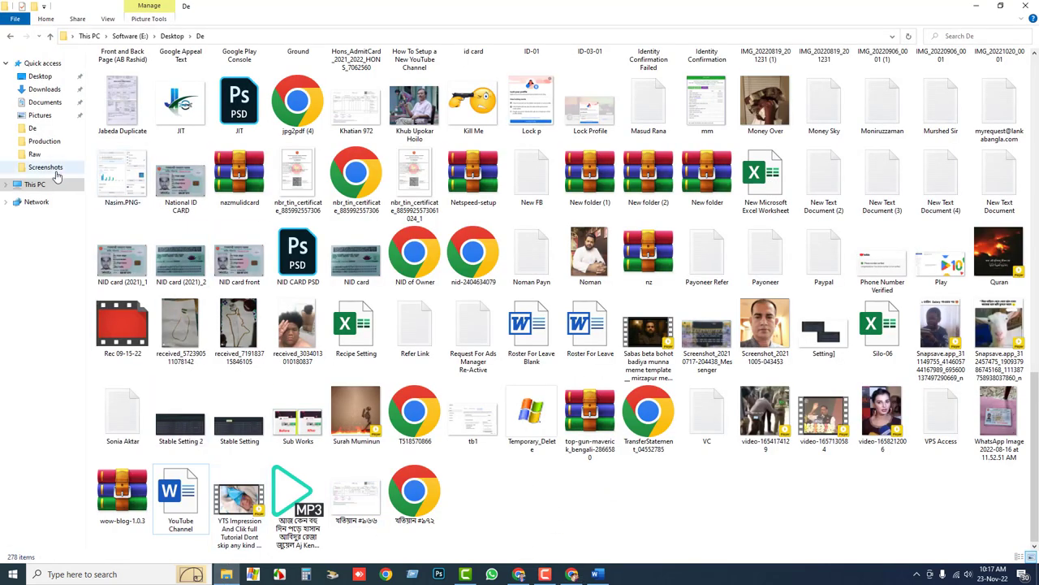
{"action": "left_click", "coordinate": [41, 185]}
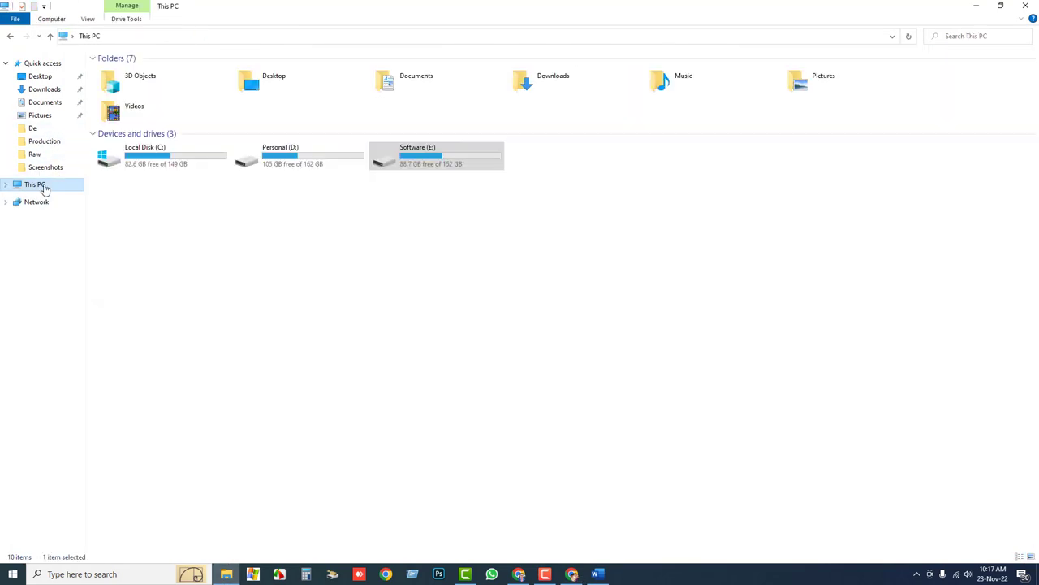
{"action": "left_click", "coordinate": [292, 164]}
{"action": "double_click", "coordinate": [292, 163]}
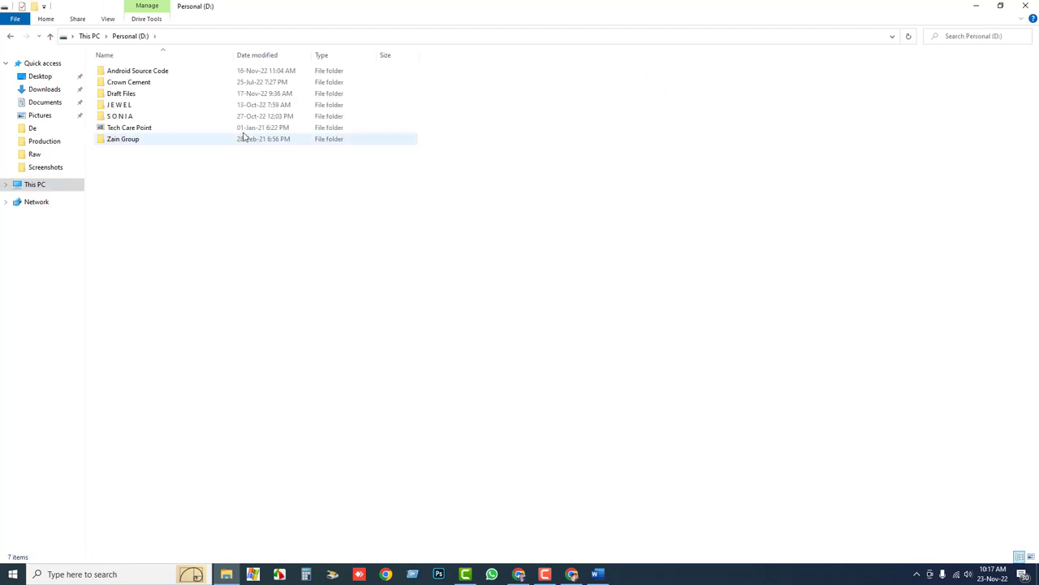
{"action": "double_click", "coordinate": [135, 94]}
- Open the YT text file, copy its first "LIKE || COMMENT || SHARE || SUBSCRIBE" line, and close the file
{"action": "scroll", "coordinate": [414, 430], "scroll_direction": "down", "scroll_amount": 15}
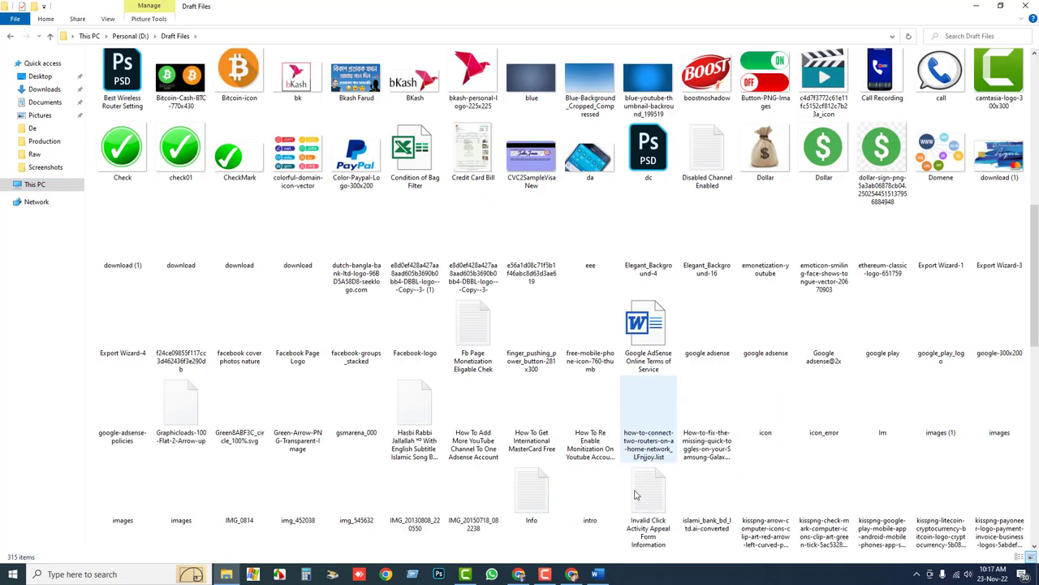
{"action": "double_click", "coordinate": [534, 495]}
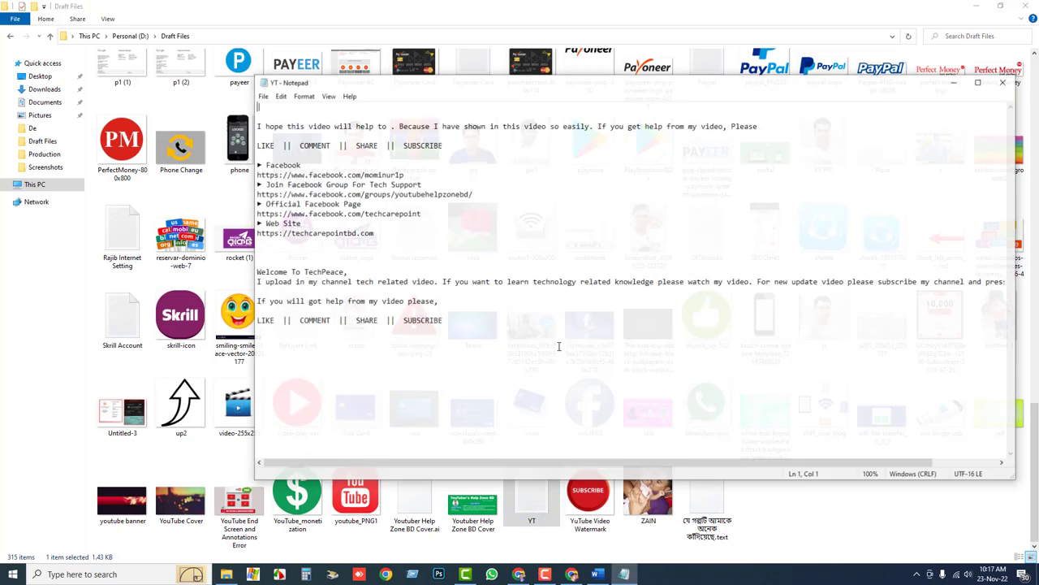
{"action": "left_click_drag", "start_coordinate": [447, 145], "coordinate": [256, 146]}
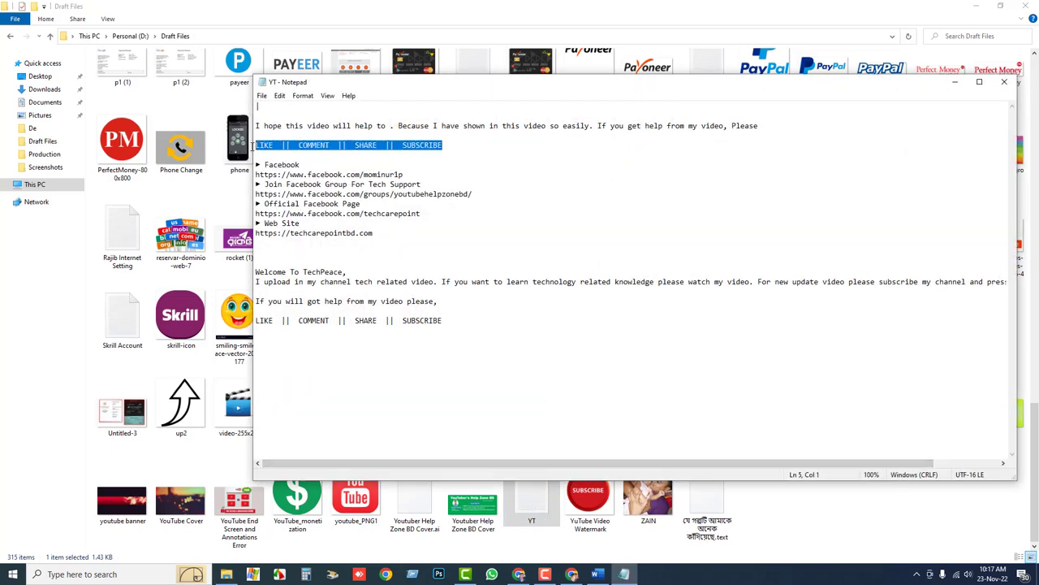
{"action": "left_click", "coordinate": [1005, 81]}
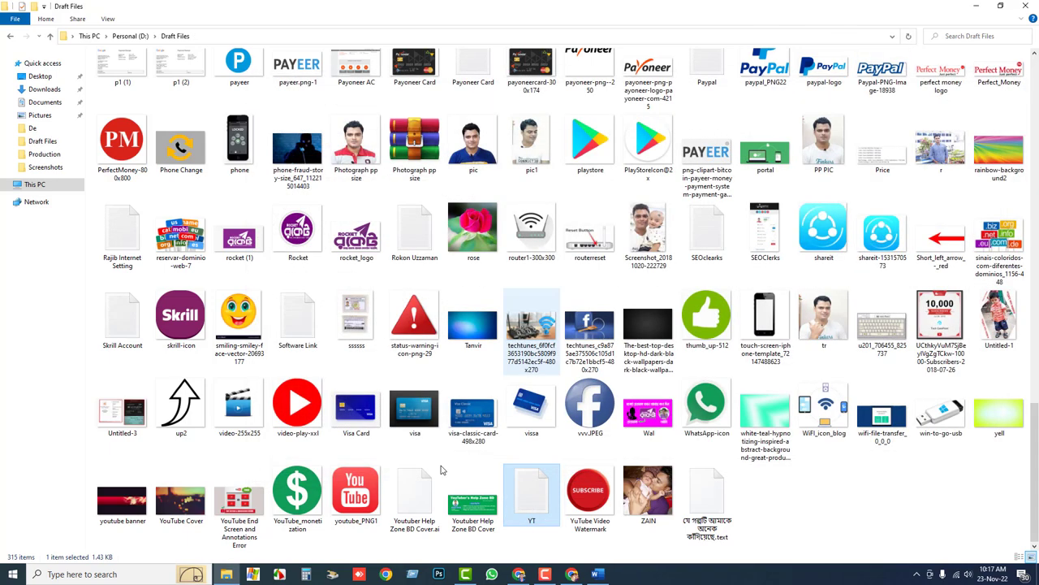
- Return to Chrome, add a comma after "please" in the description, and paste "LIKE || COMMENT || SHARE || SUBSCRIBE" on a new line
{"action": "key", "text": "alt+Tab"}
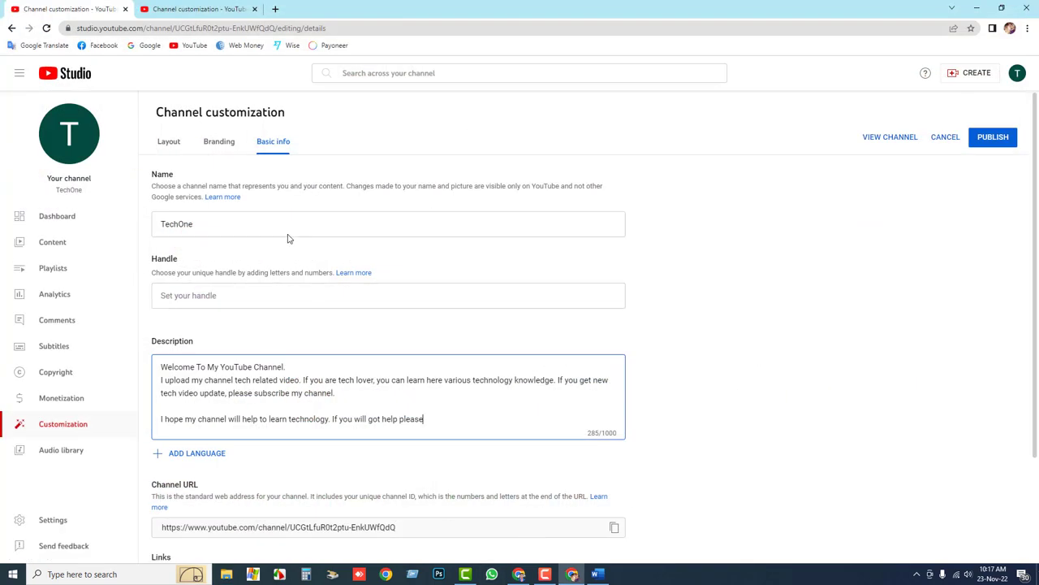
{"action": "left_click", "coordinate": [441, 434]}
{"action": "key", "text": "Return"}
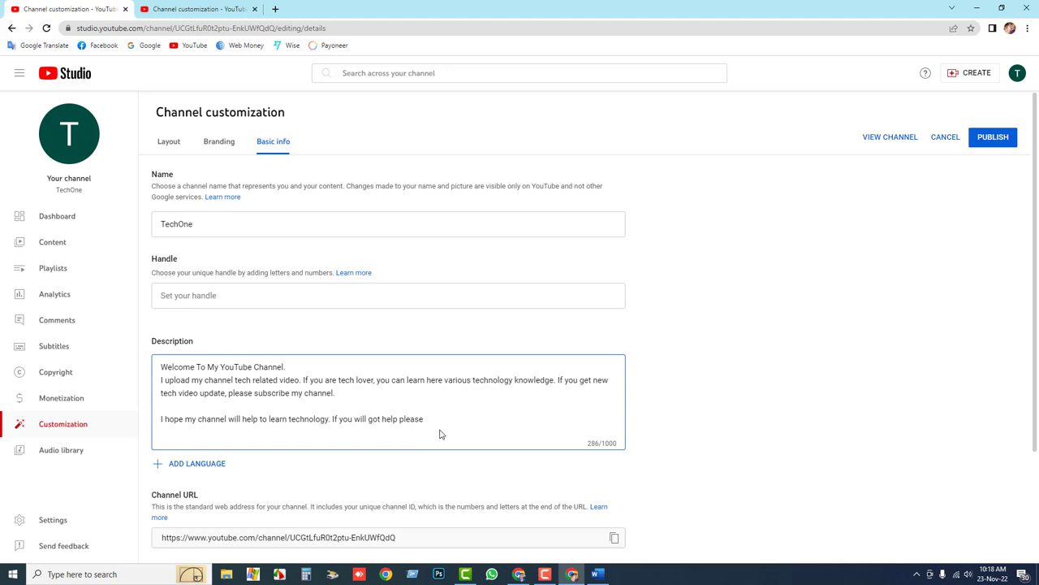
{"action": "key", "text": "BackSpace"}
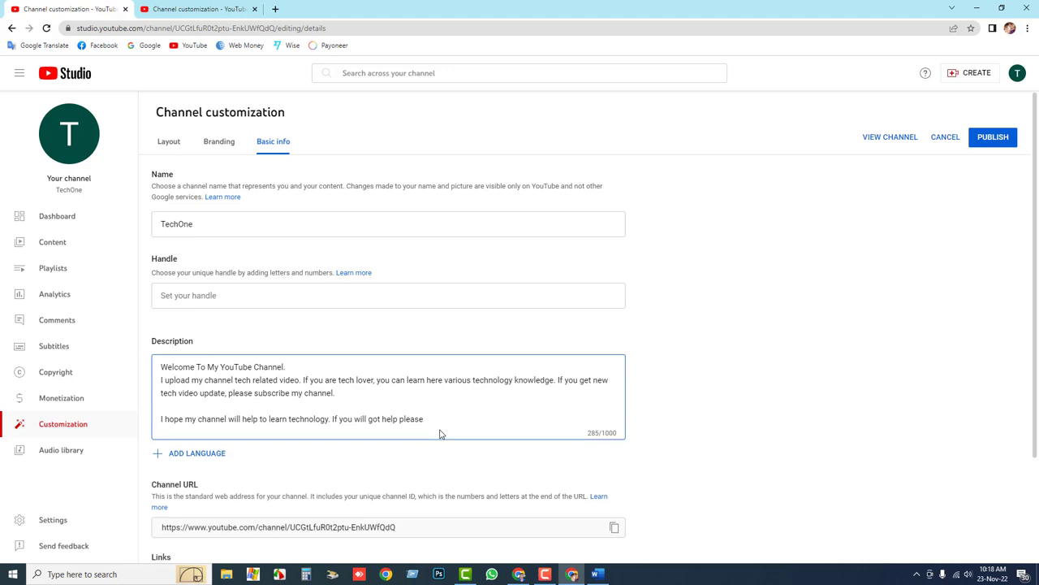
{"action": "key", "text": "Return"}
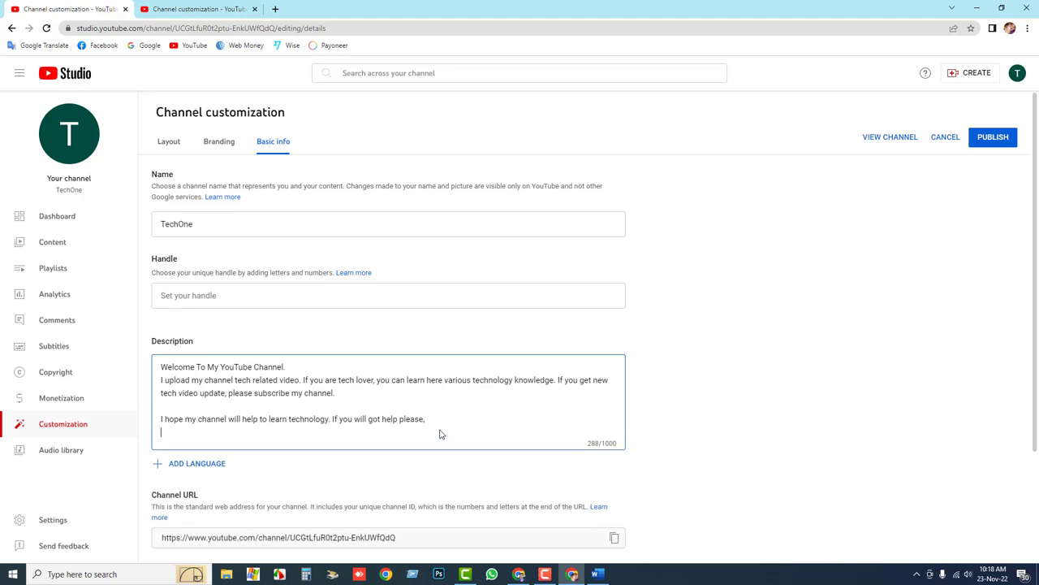
{"action": "type", "text": "LIKE  ||  COMMENT  ||  SHARE  ||  SUBSCRIBE"}
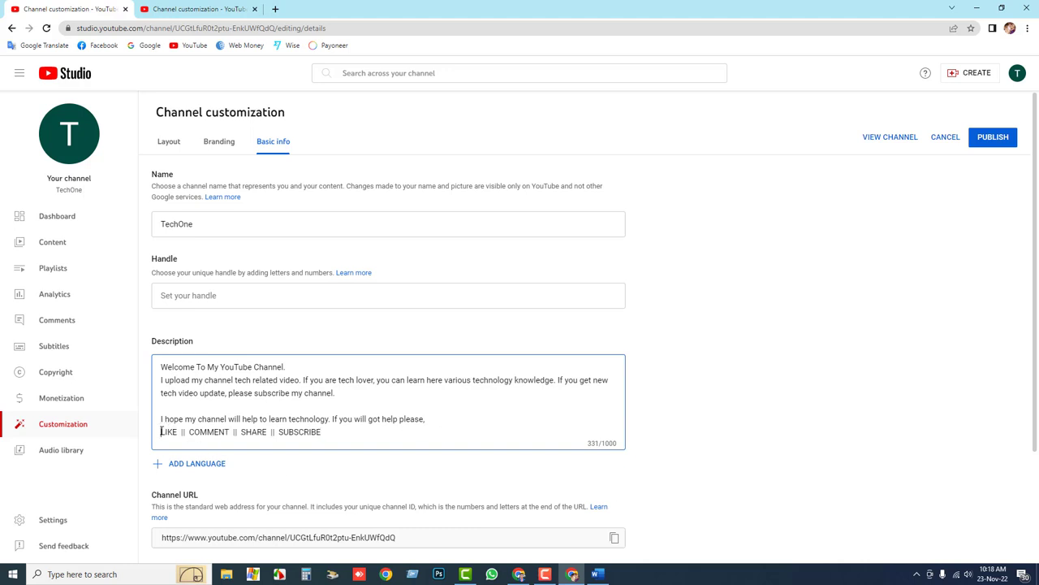
- Copy the "I hope my channel will help to learn technology" line and translate it from English to Bengali in Google Translate in a new tab
{"action": "left_click_drag", "start_coordinate": [434, 421], "coordinate": [162, 419]}
{"action": "key", "text": "ctrl+c"}
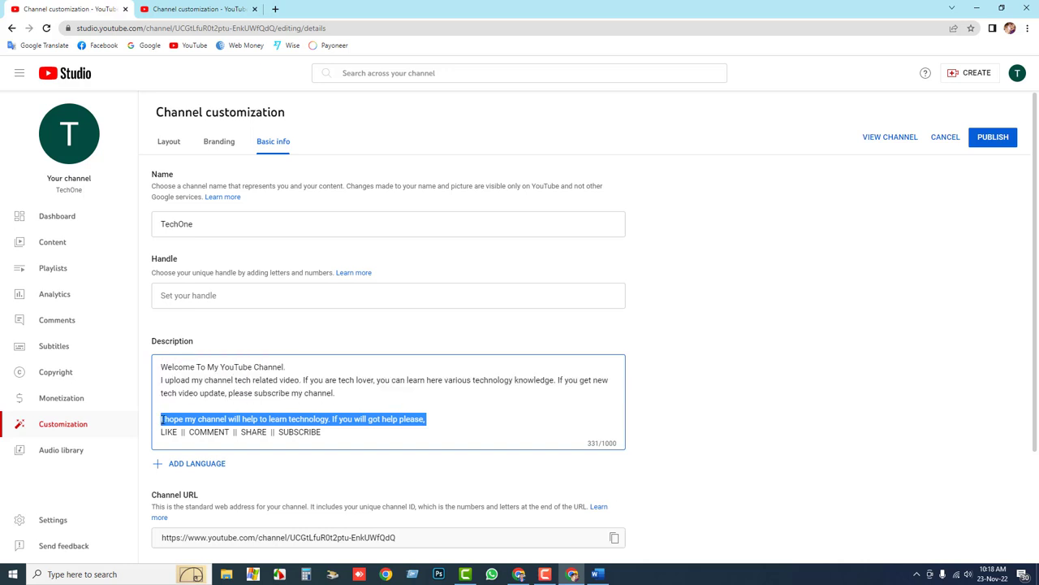
{"action": "left_click", "coordinate": [275, 9]}
{"action": "left_click", "coordinate": [51, 45]}
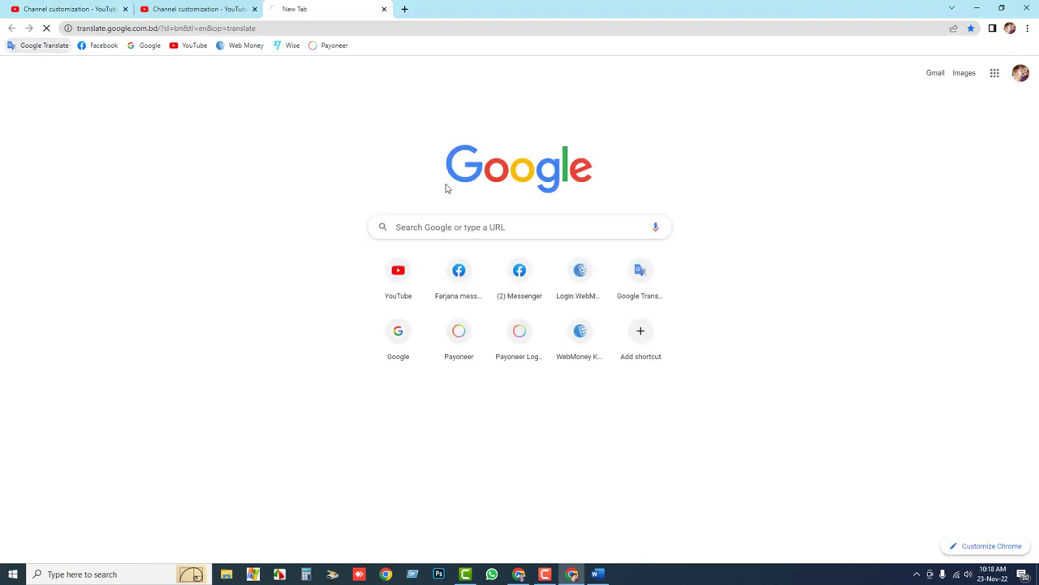
{"action": "key", "text": "ctrl+v"}
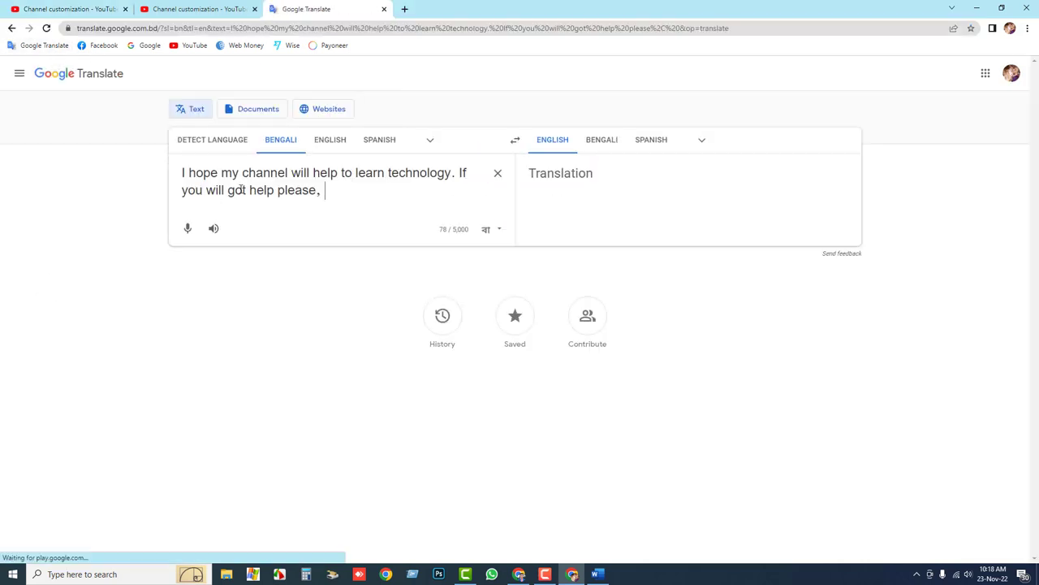
{"action": "left_click", "coordinate": [602, 140]}
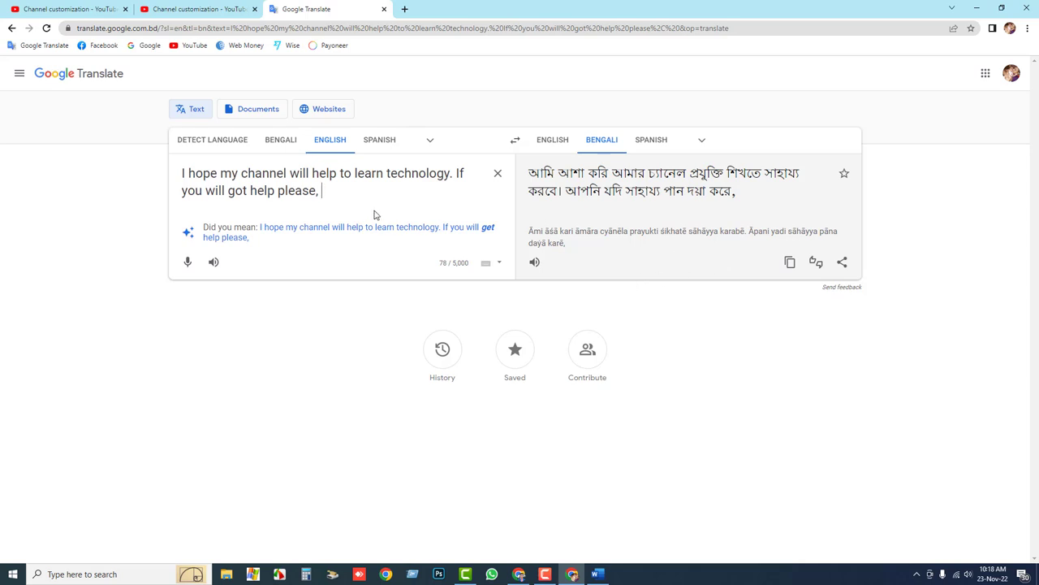
{"action": "key", "text": "Return"}
{"action": "key", "text": "Return"}
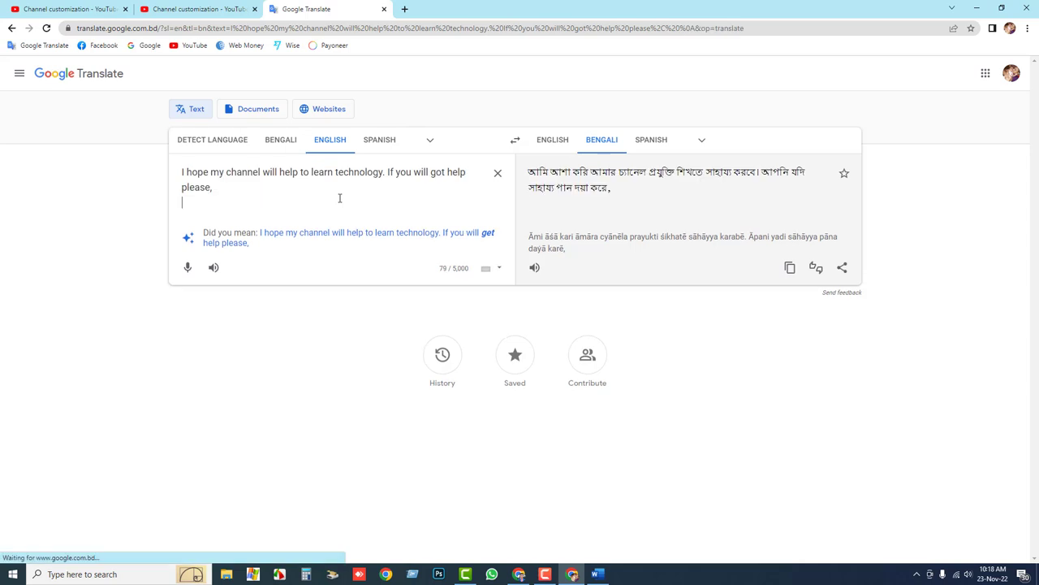
{"action": "key", "text": "ctrl+v"}
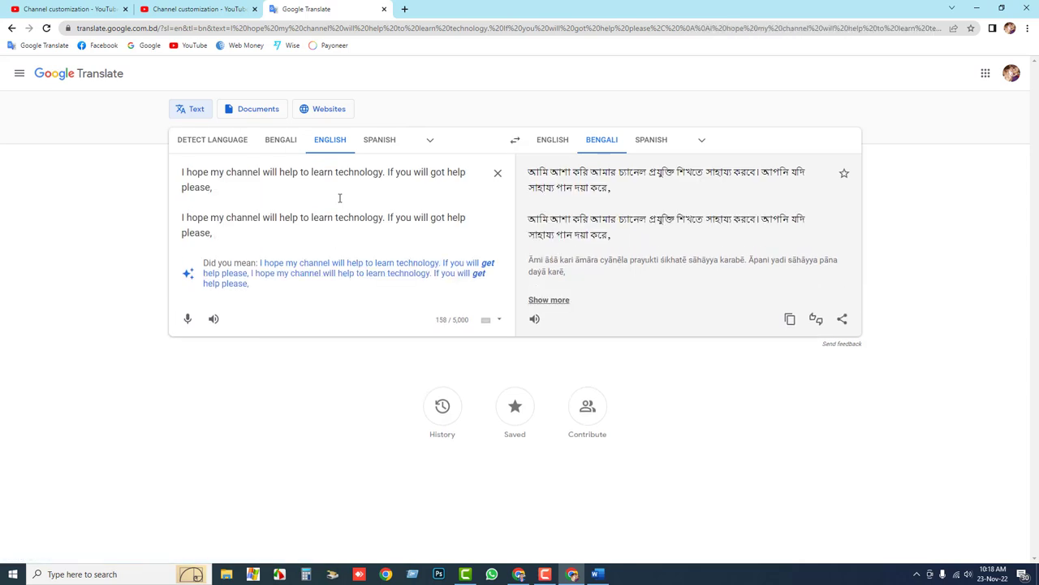
{"action": "key", "text": "ctrl+z"}
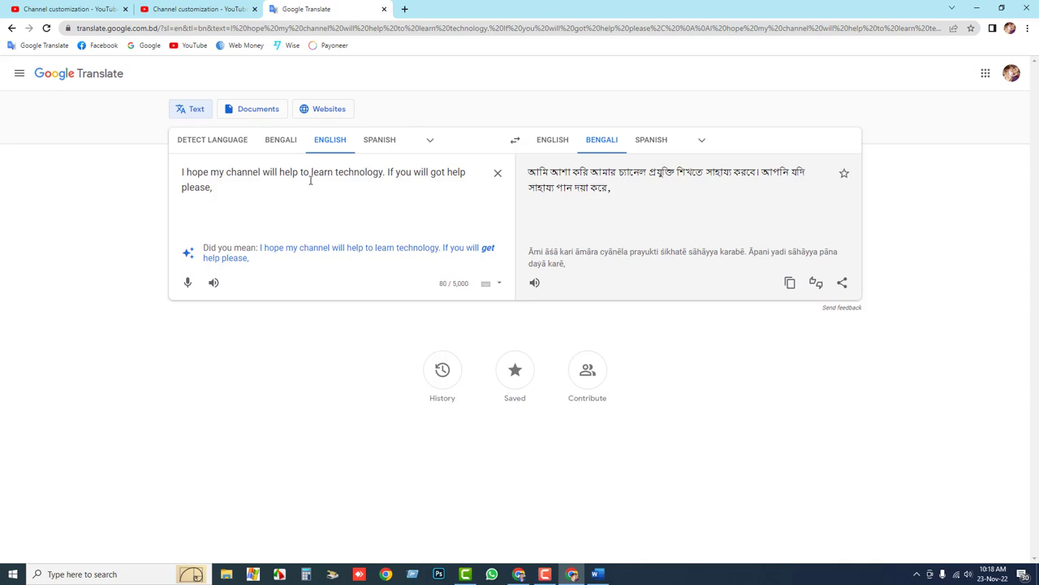
{"action": "key", "text": "ctrl+a"}
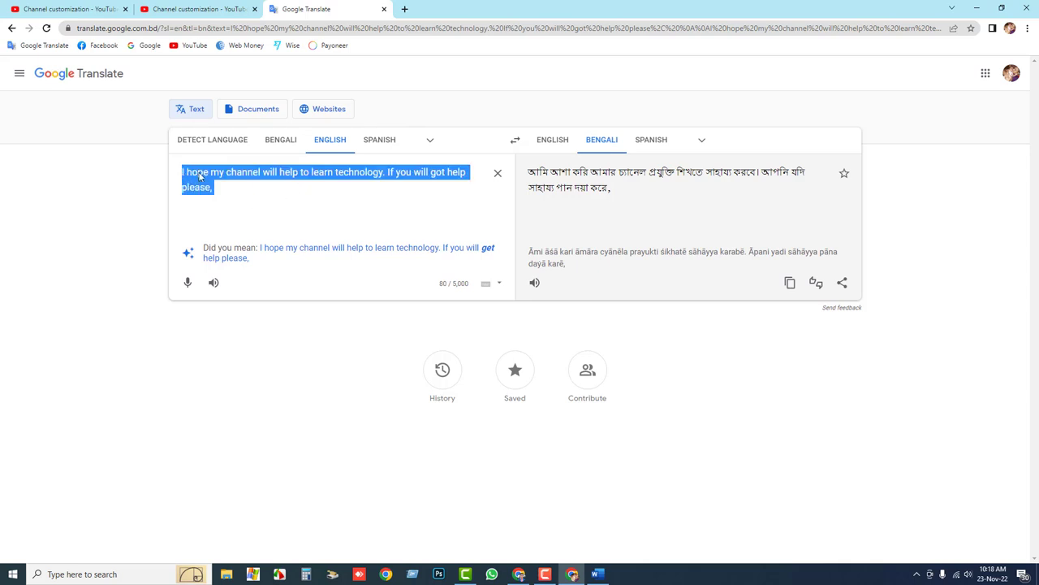
{"action": "right_click", "coordinate": [199, 176]}
{"action": "left_click", "coordinate": [228, 212]}
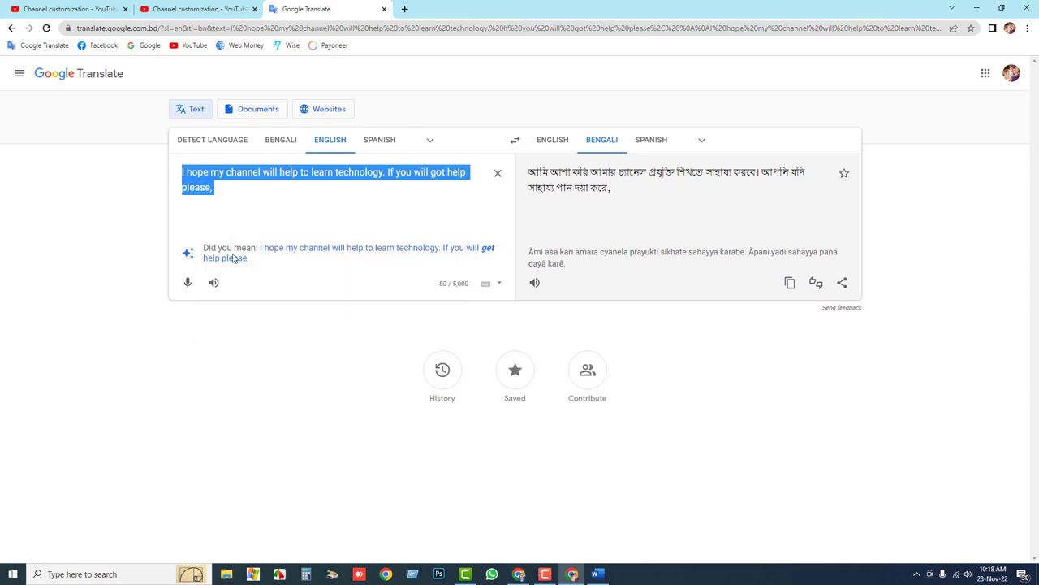
- In File Explorer, open the recent YT text file, change "If you get help" to "If you will got help", and save it
{"action": "left_click", "coordinate": [227, 574]}
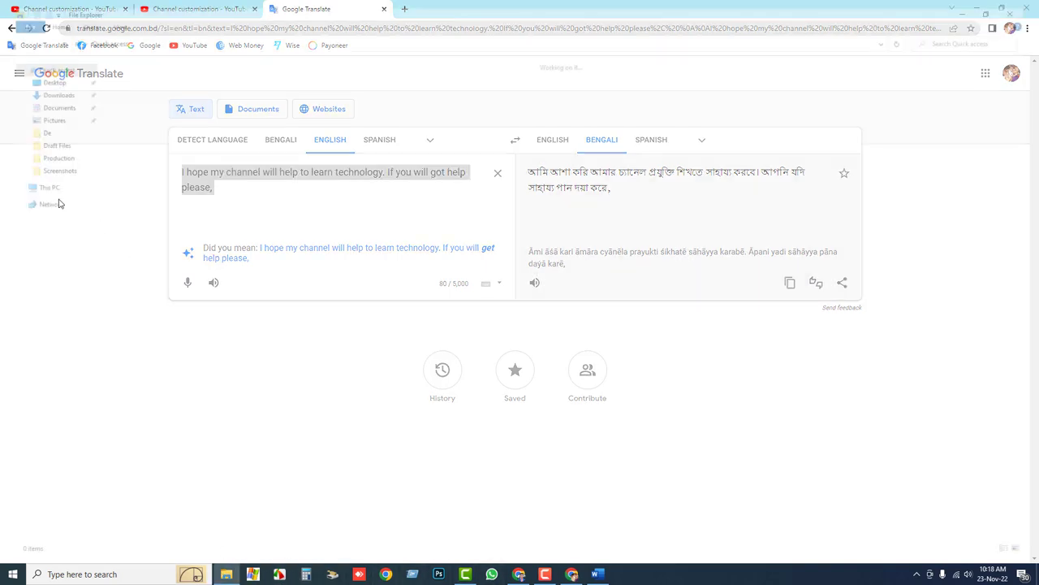
{"action": "double_click", "coordinate": [130, 169]}
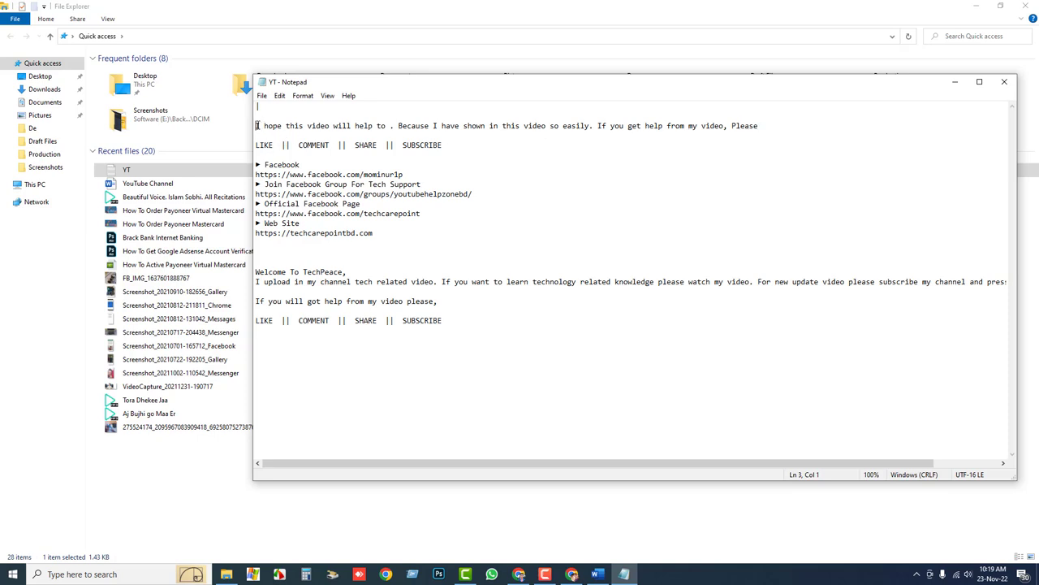
{"action": "left_click_drag", "start_coordinate": [257, 126], "coordinate": [765, 127]}
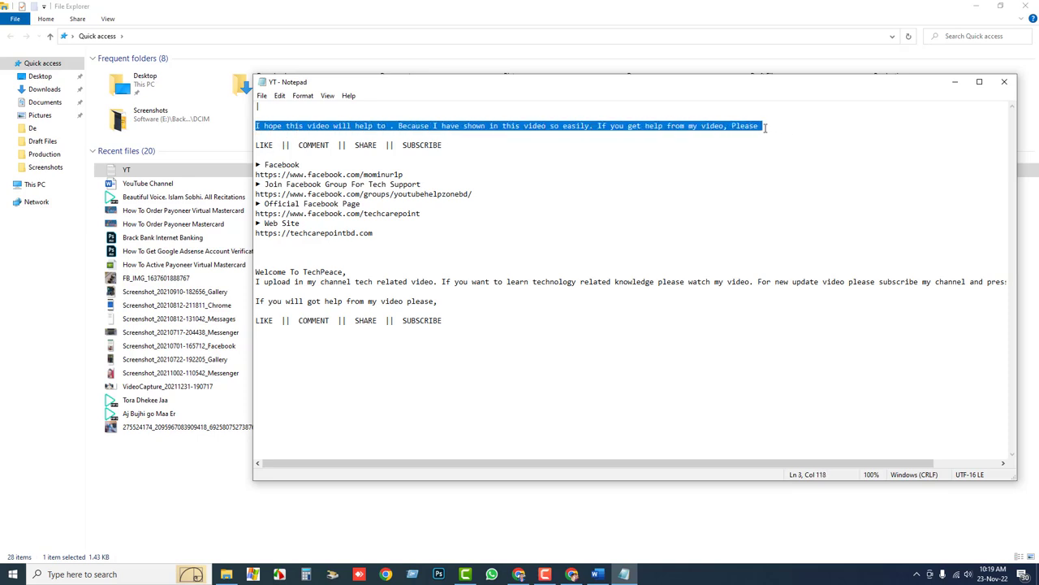
{"action": "left_click", "coordinate": [591, 149]}
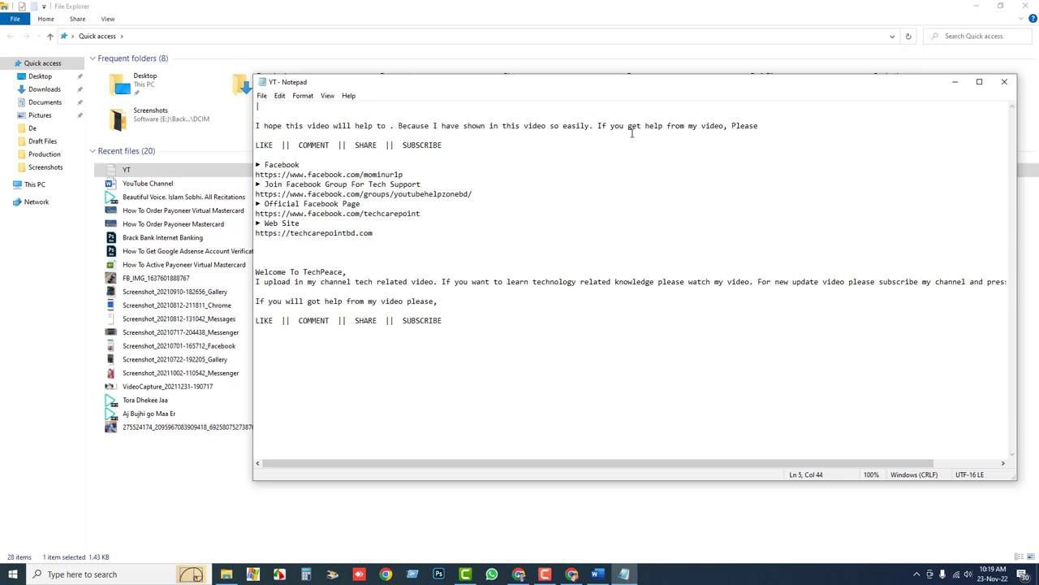
{"action": "type", "text": "will"}
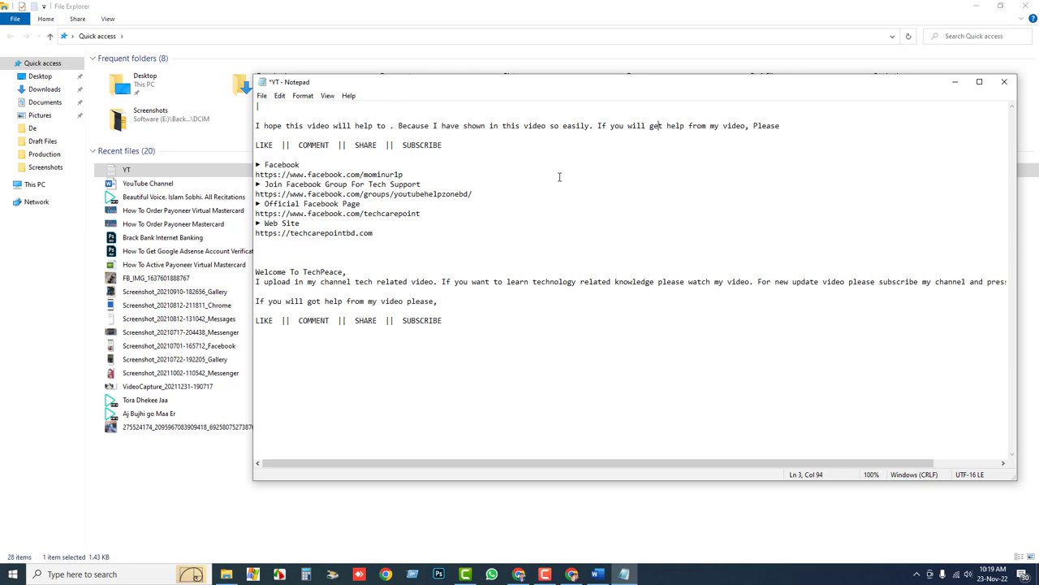
{"action": "key", "text": "BackSpace"}
{"action": "type", "text": "o"}
{"action": "key", "text": "ctrl+s"}
- Copy the "I hope this video will help to" sentence together with the first LIKE/COMMENT/SHARE/SUBSCRIBE line, and close the text file
{"action": "left_click_drag", "start_coordinate": [442, 145], "coordinate": [255, 126]}
{"action": "right_click", "coordinate": [280, 128]}
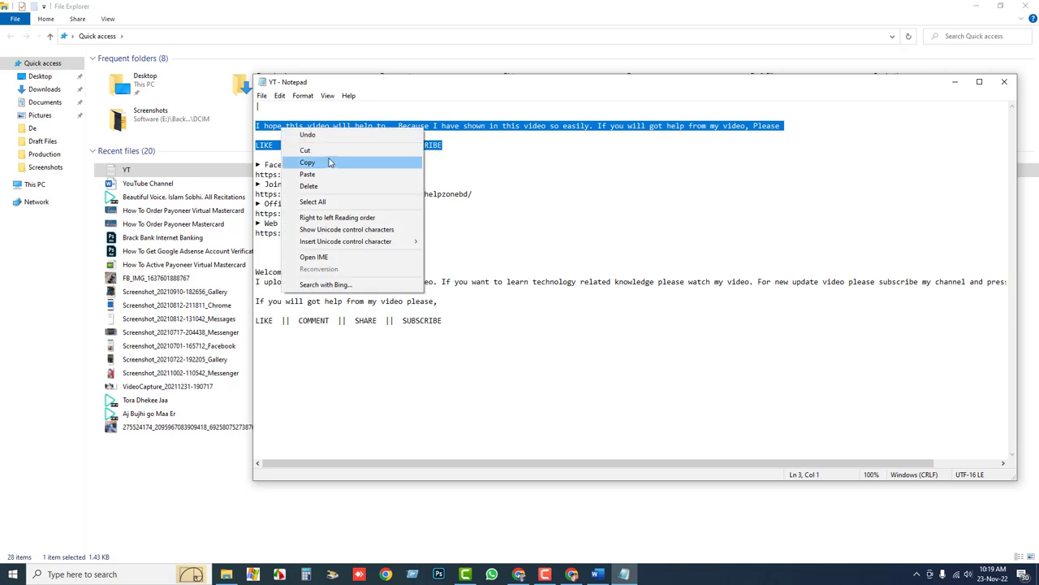
{"action": "left_click", "coordinate": [329, 161]}
{"action": "left_click", "coordinate": [1004, 81]}
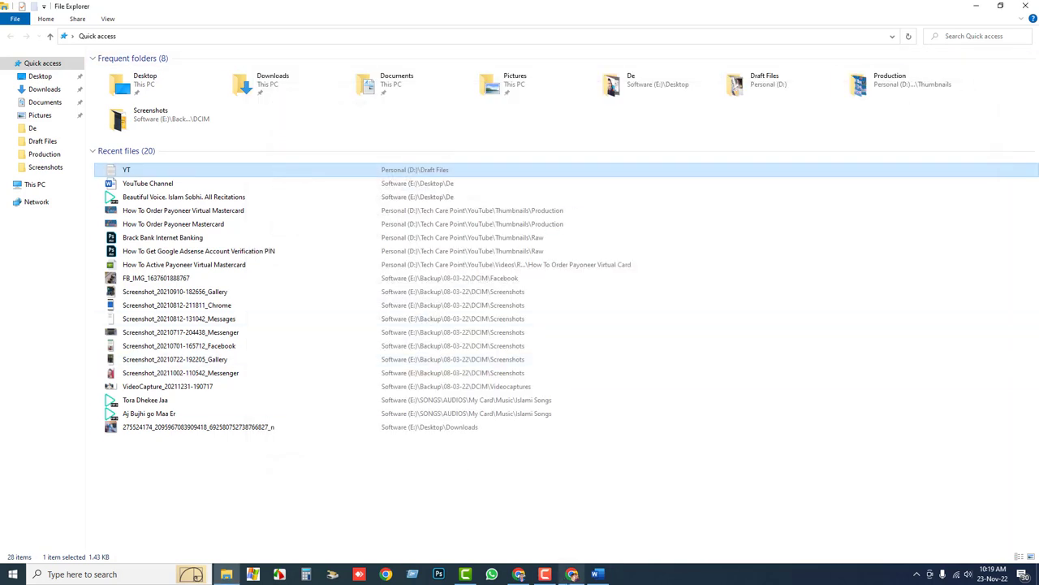
- Switch back to Chrome and close the Google Translate tab
{"action": "mouse_move", "coordinate": [572, 577]}
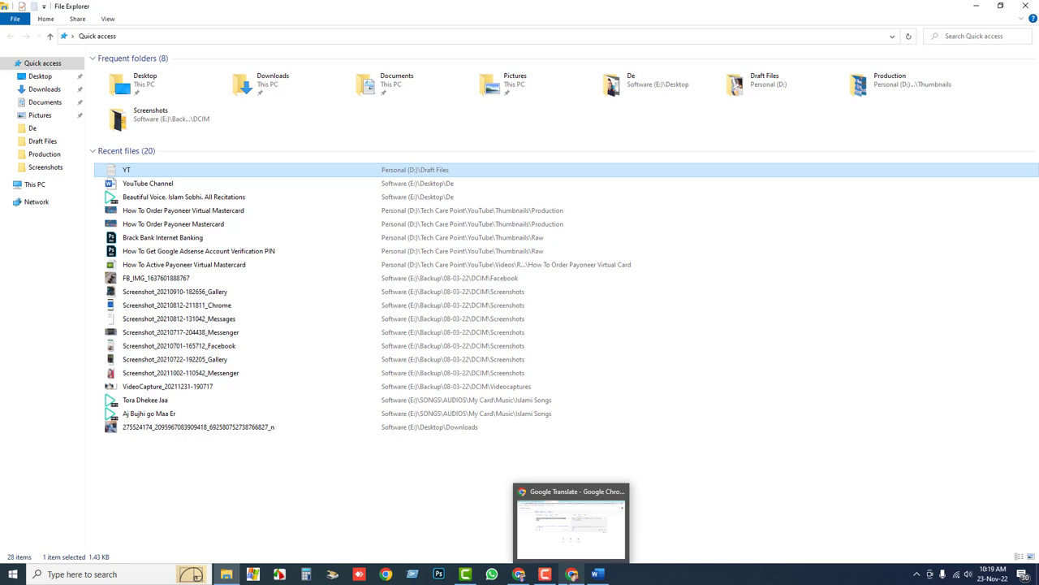
{"action": "left_click", "coordinate": [572, 574]}
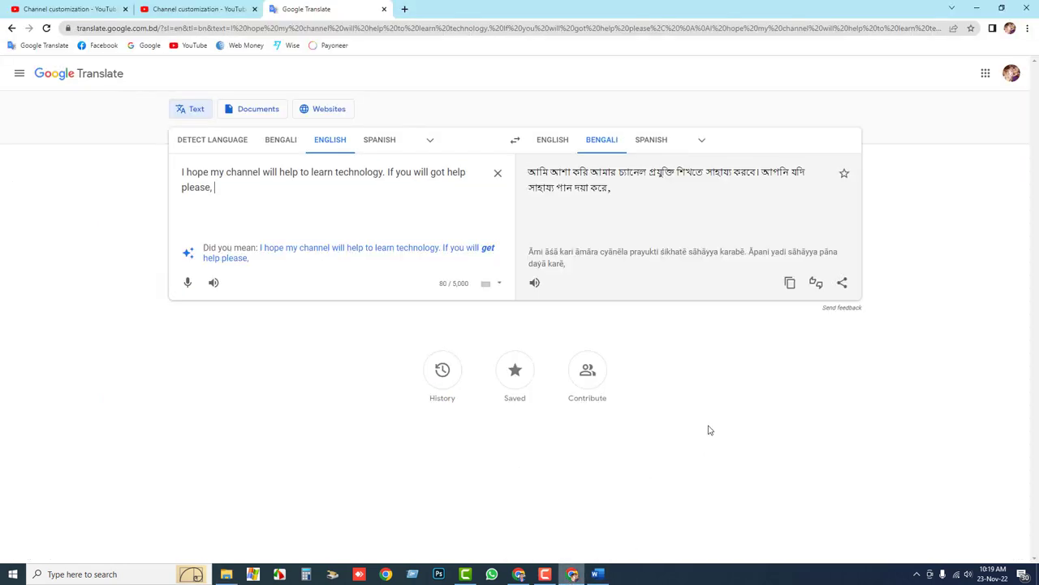
{"action": "left_click", "coordinate": [384, 9]}
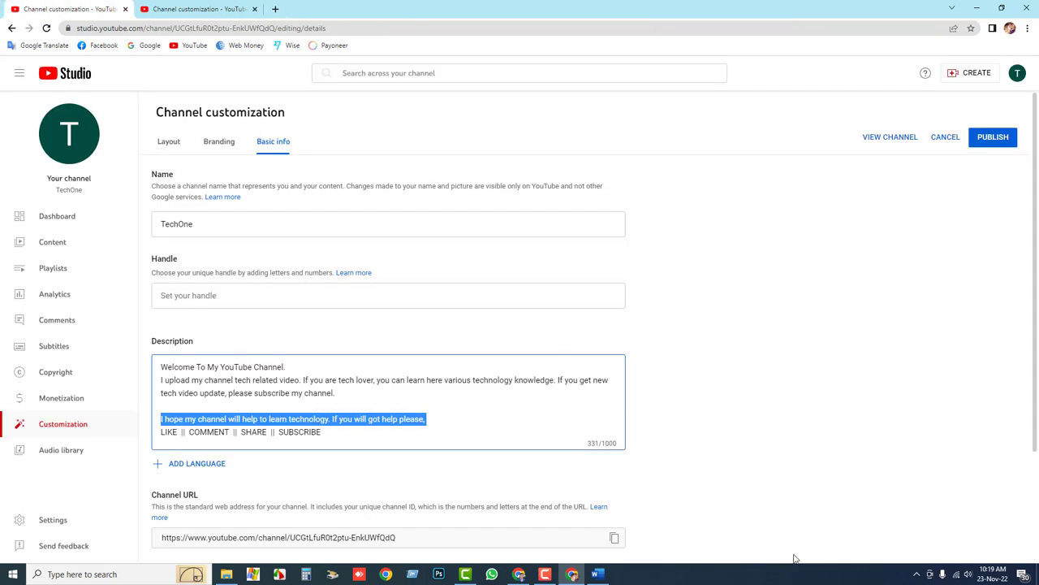
{"action": "left_click", "coordinate": [545, 574]}
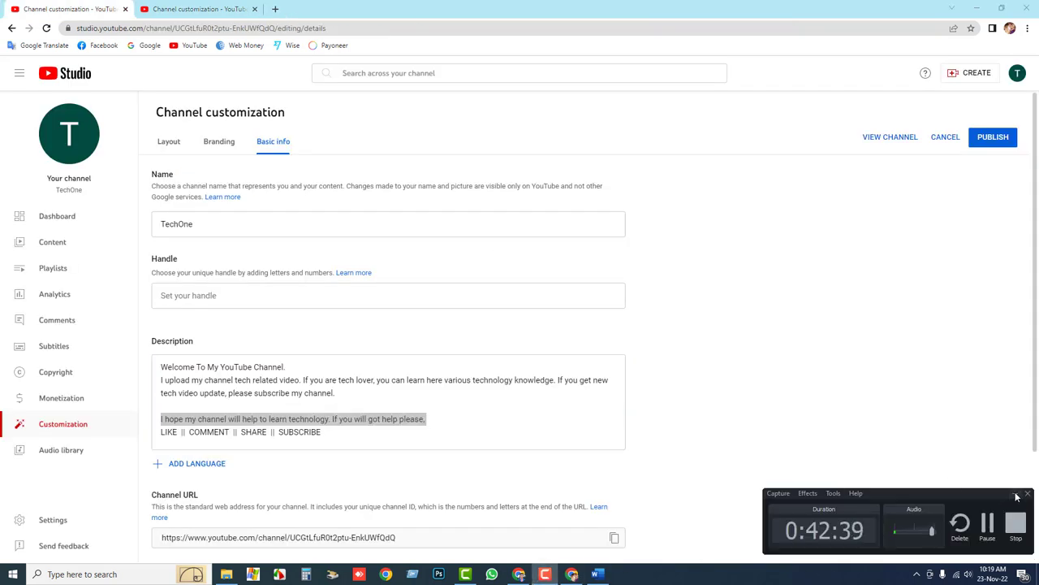
{"action": "left_click", "coordinate": [1015, 493]}
{"action": "left_click", "coordinate": [183, 8]}
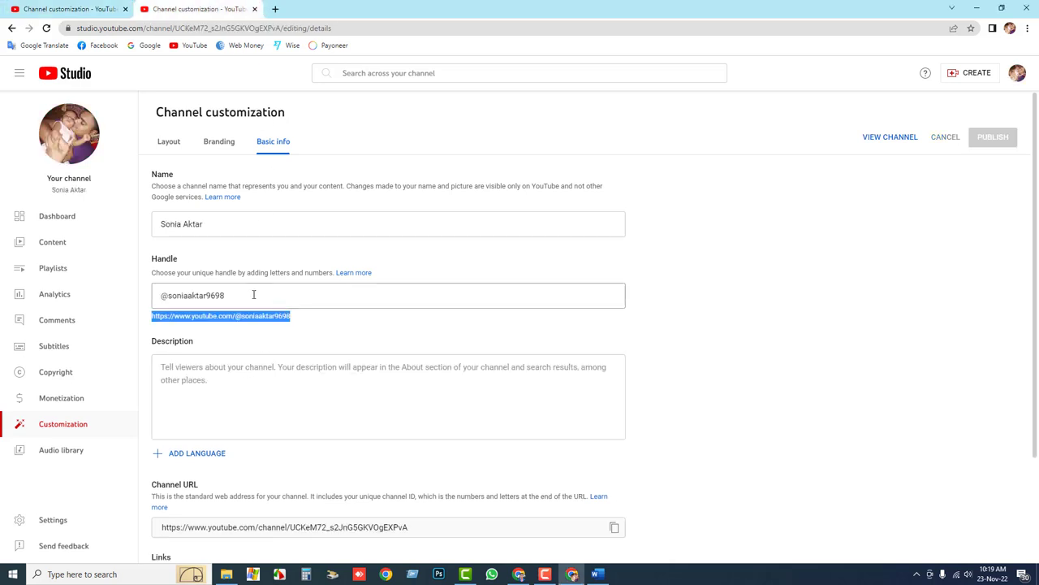
{"action": "left_click", "coordinate": [79, 6]}
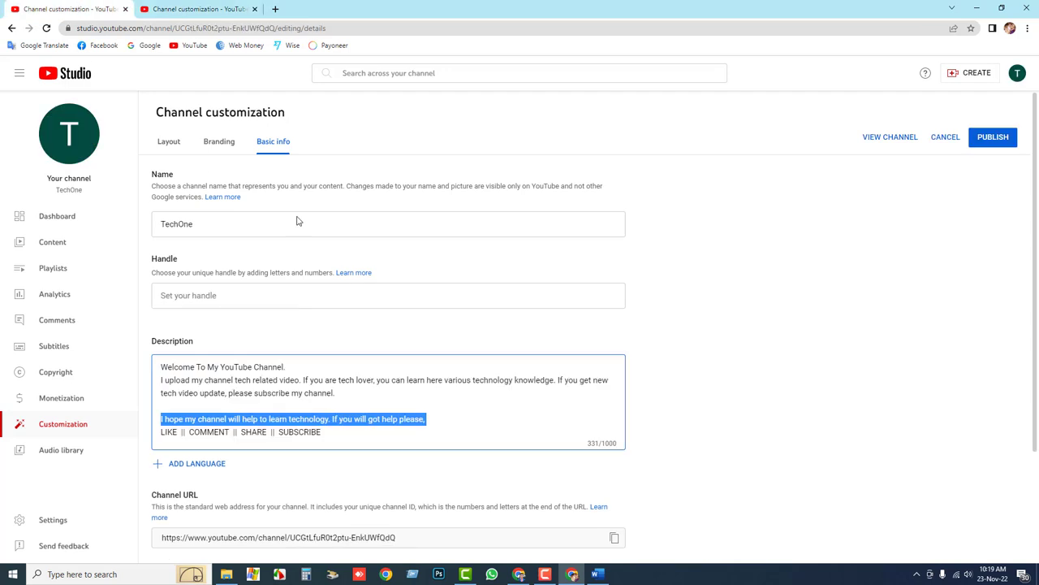
{"action": "left_click", "coordinate": [671, 259]}
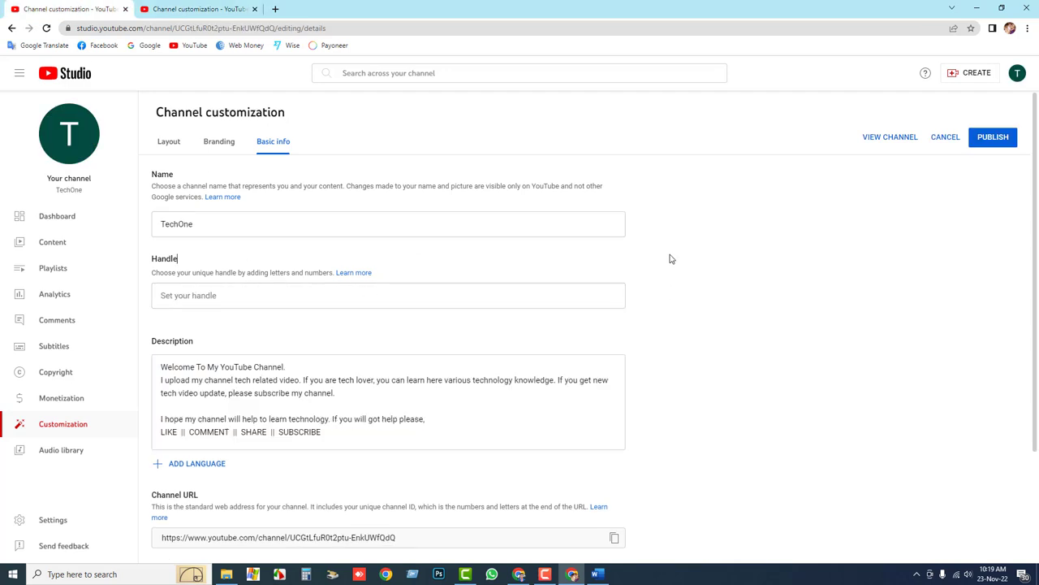
- Start adding a language for the TechOne channel description and choose Bangla as the translation language
{"action": "scroll", "coordinate": [288, 338], "scroll_direction": "down", "scroll_amount": 2}
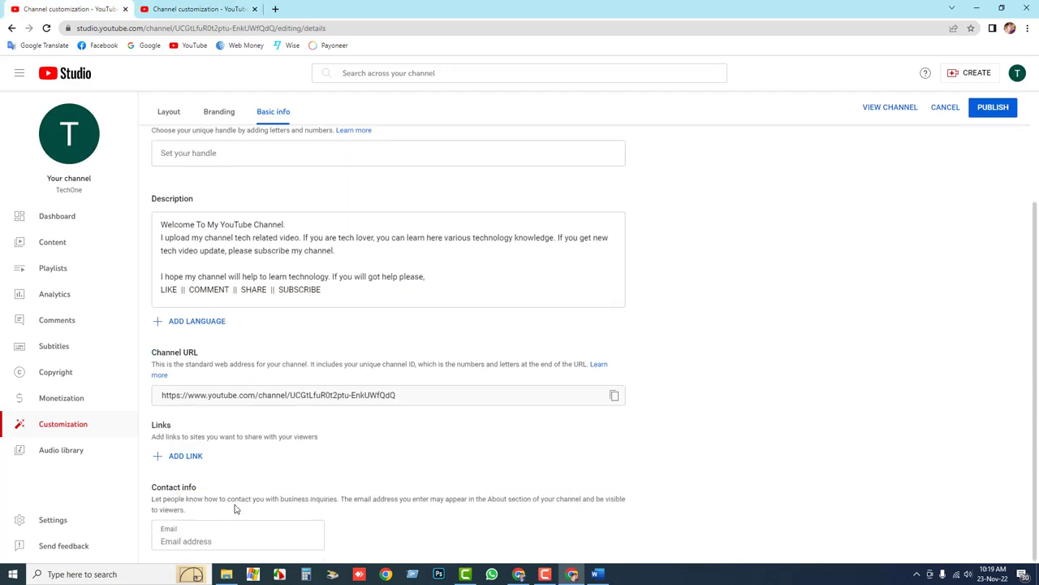
{"action": "left_click", "coordinate": [188, 324]}
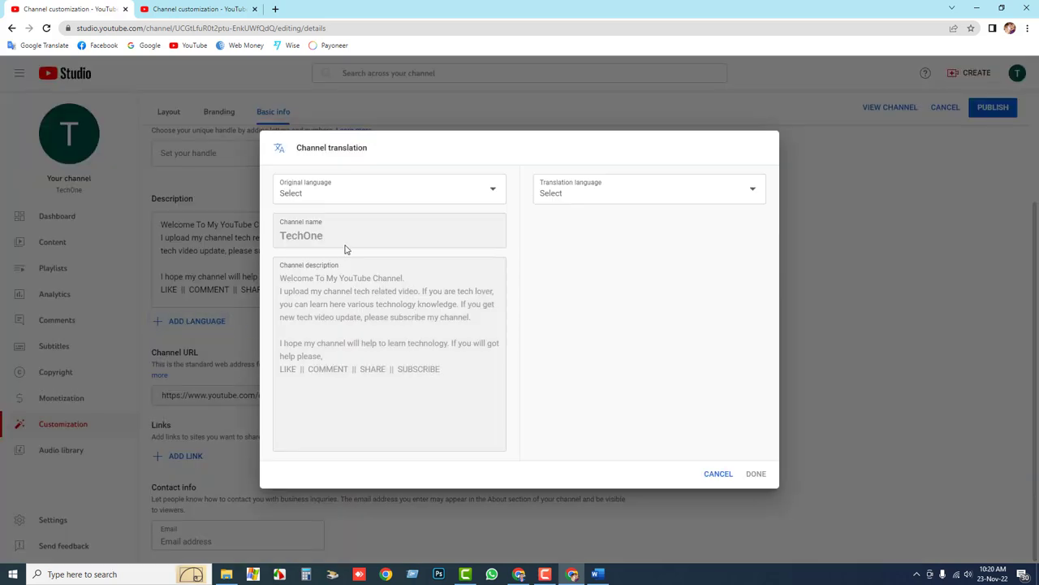
{"action": "left_click", "coordinate": [354, 195]}
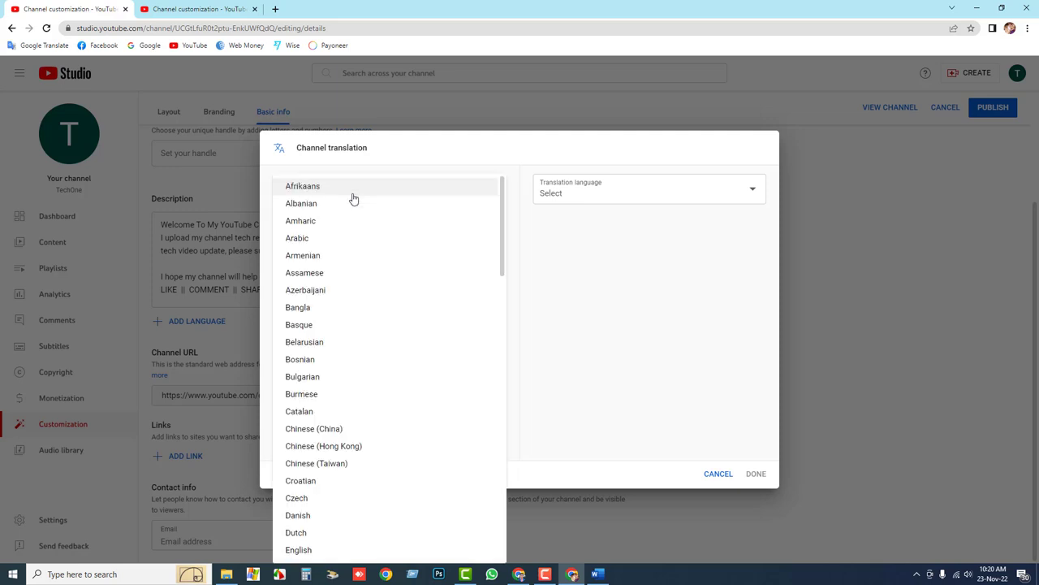
{"action": "left_click", "coordinate": [619, 331]}
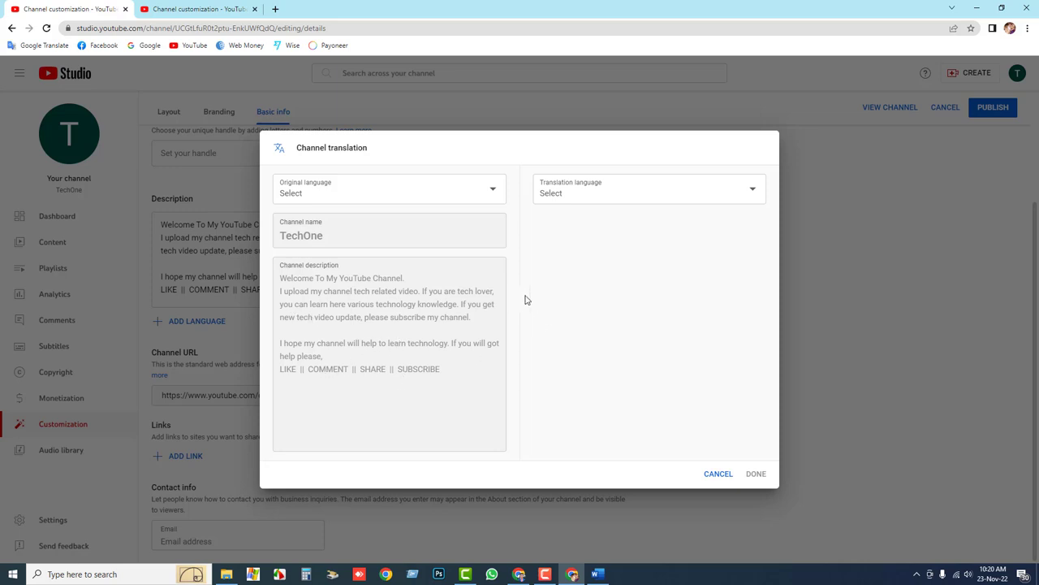
{"action": "left_click", "coordinate": [605, 198]}
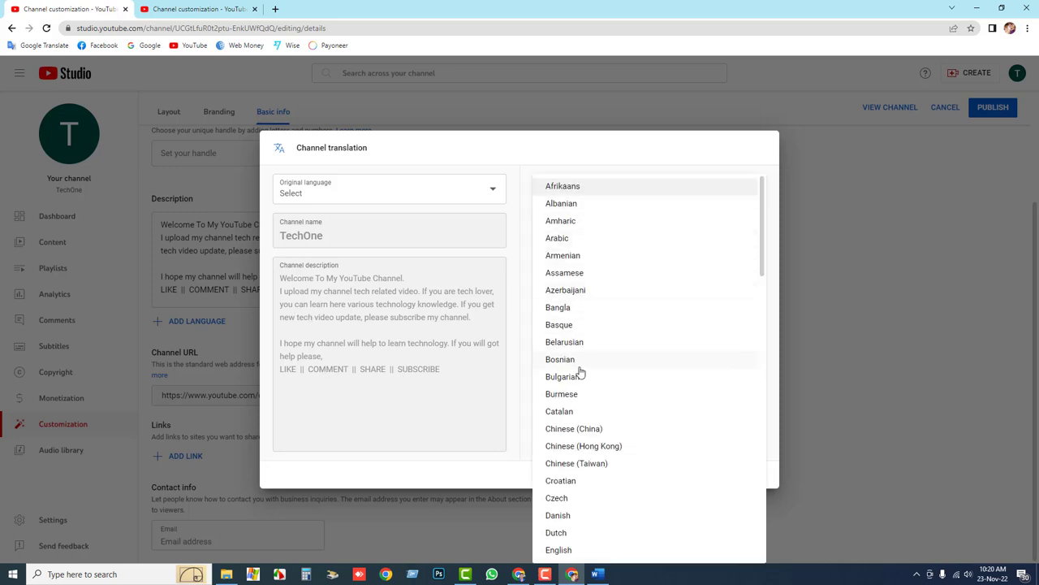
{"action": "scroll", "coordinate": [579, 357], "scroll_direction": "down", "scroll_amount": 2}
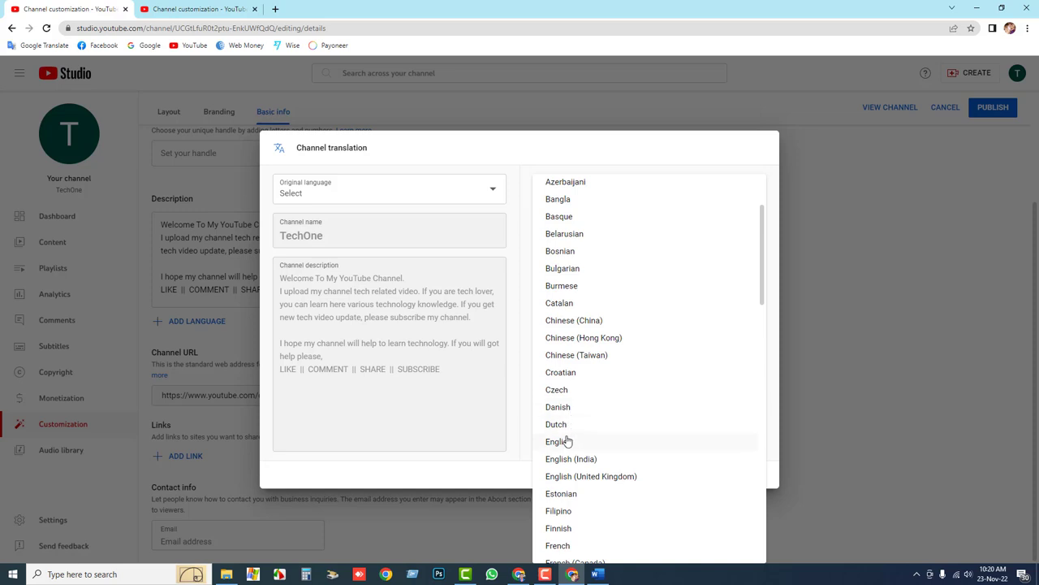
{"action": "left_click", "coordinate": [571, 203]}
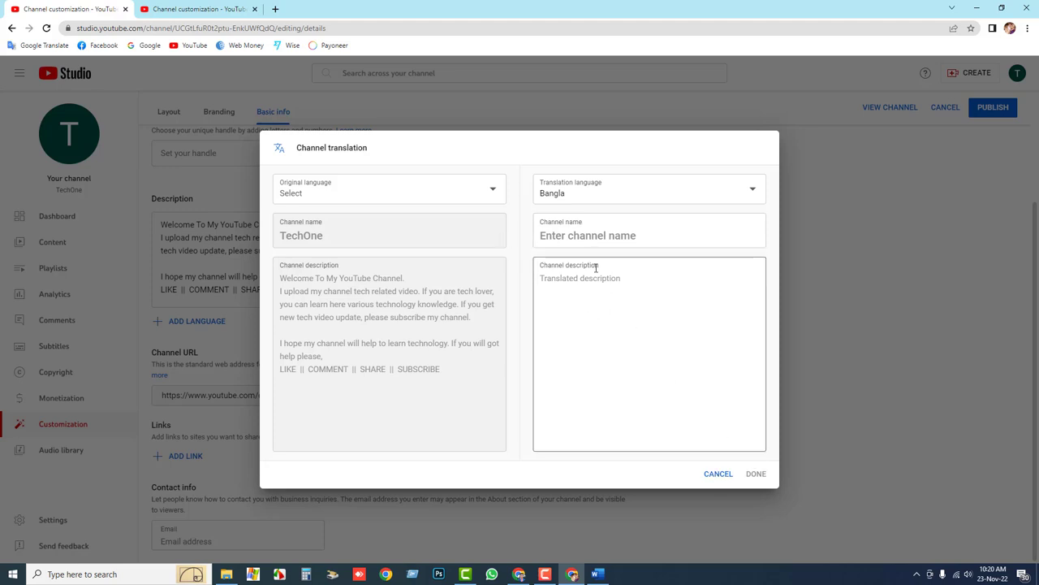
{"action": "left_click", "coordinate": [582, 232]}
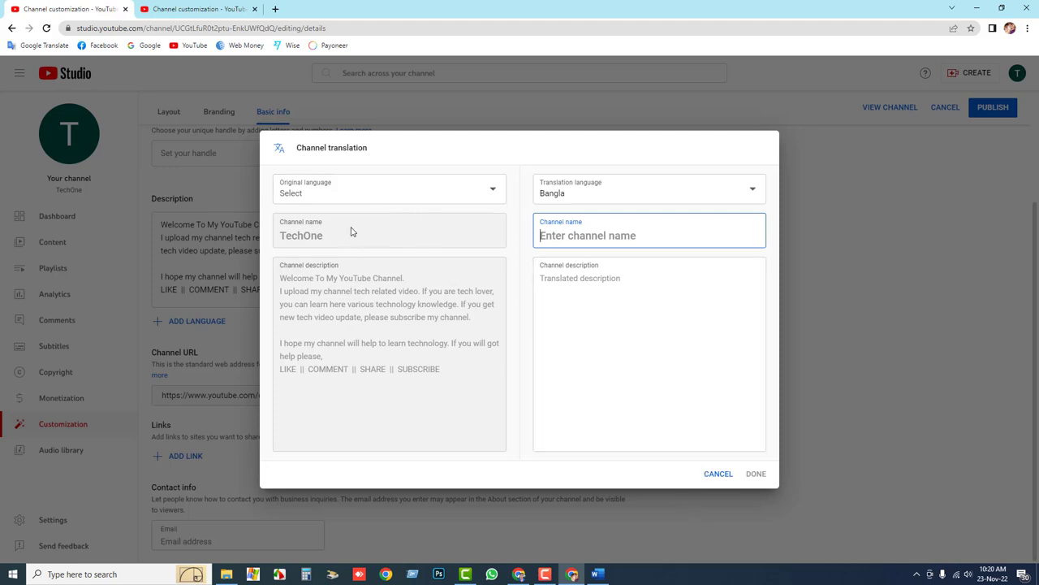
{"action": "left_click", "coordinate": [337, 200]}
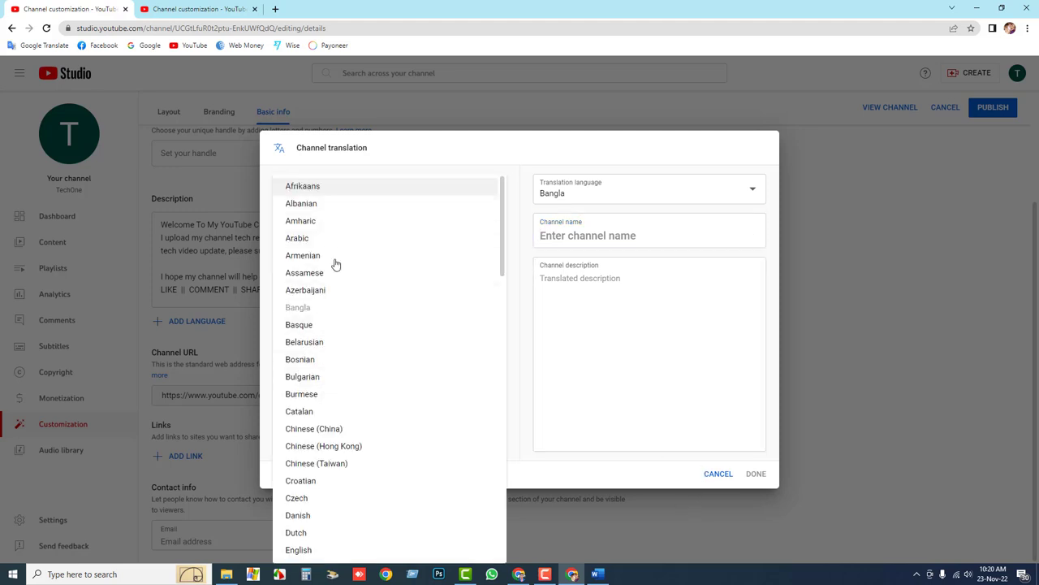
{"action": "left_click", "coordinate": [647, 395]}
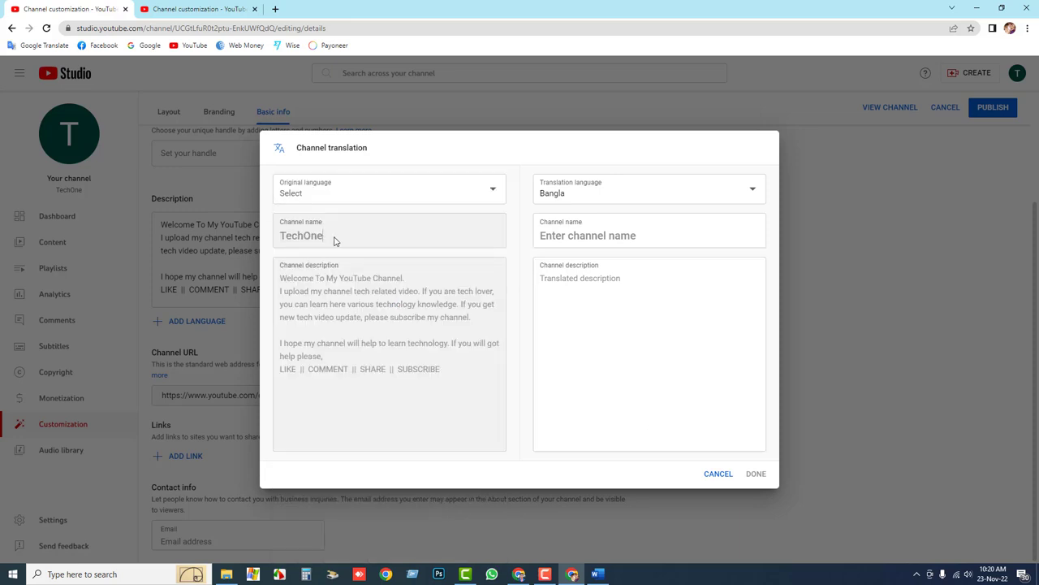
{"action": "left_click", "coordinate": [579, 235]}
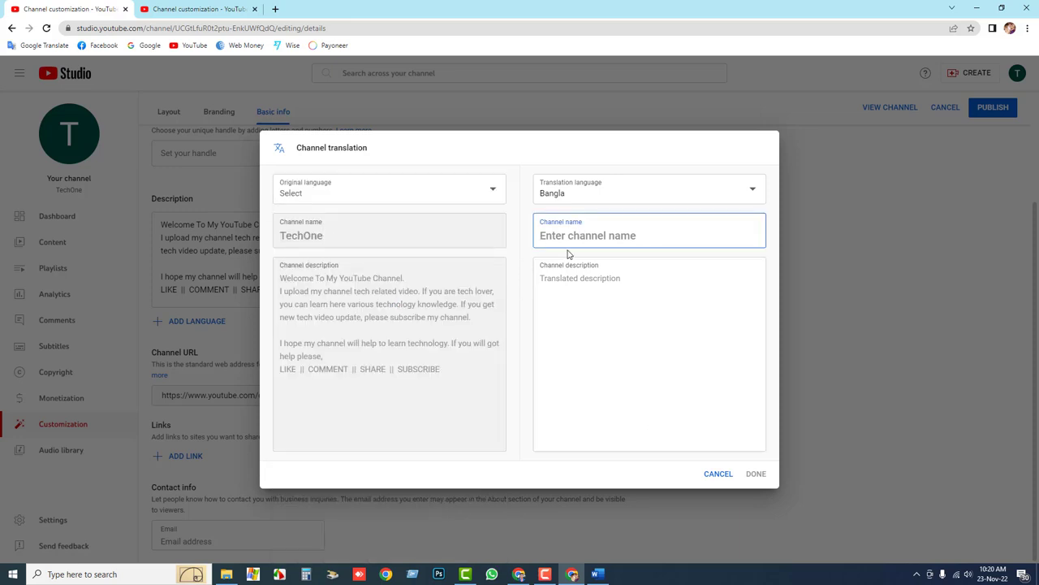
{"action": "left_click", "coordinate": [719, 474]}
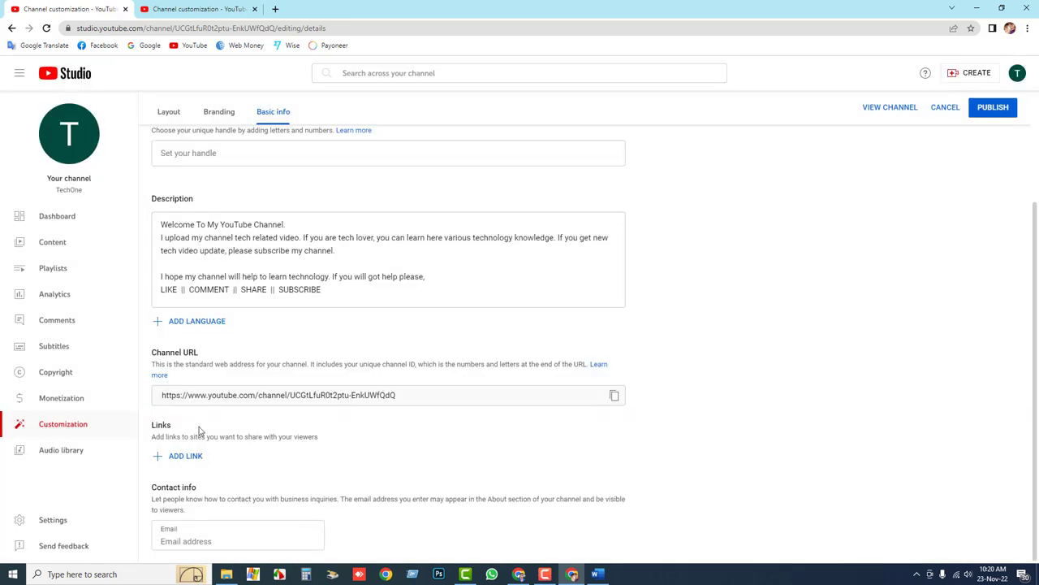
- Add a blank link row to the channel's Links section and look over its fields
{"action": "left_click", "coordinate": [189, 457]}
{"action": "scroll", "coordinate": [244, 365], "scroll_direction": "down", "scroll_amount": 1}
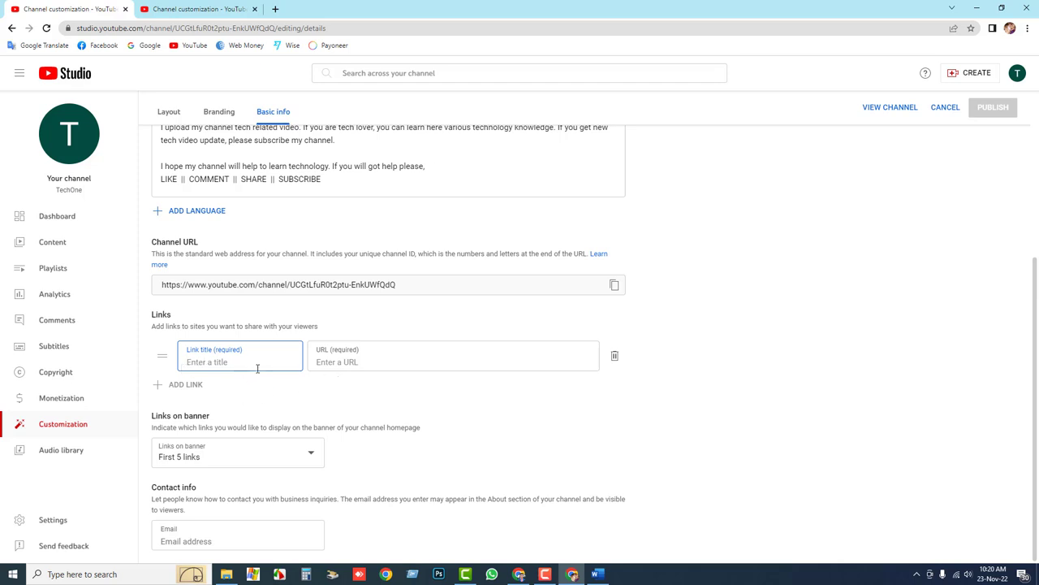
{"action": "scroll", "coordinate": [813, 230], "scroll_direction": "up", "scroll_amount": 3}
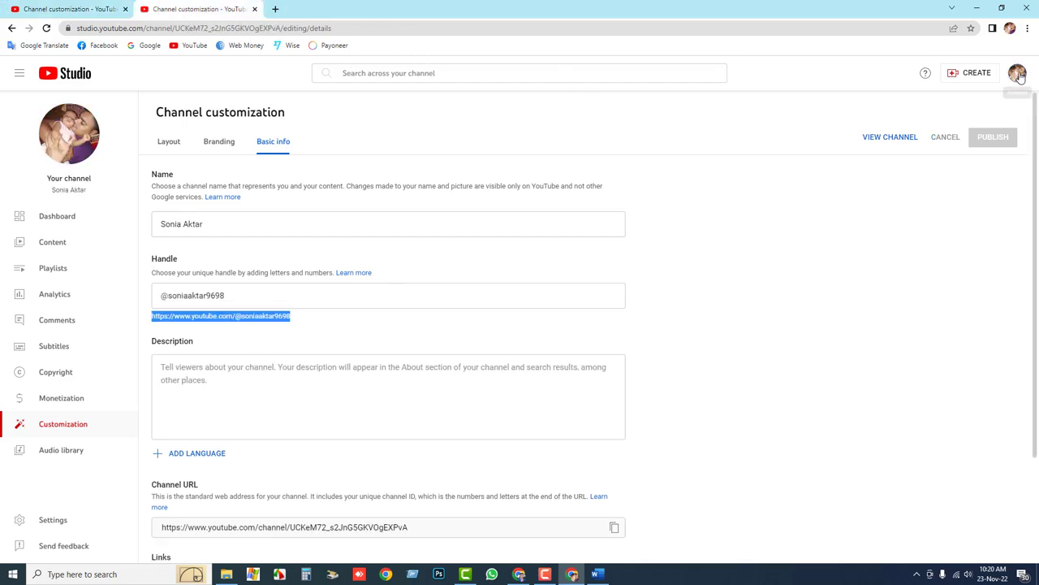
- In the second YouTube Studio tab, switch to the TechOne channel under the current account, dismiss the theme notice, and open the channel's page
{"action": "left_click", "coordinate": [1020, 76]}
{"action": "left_click", "coordinate": [972, 186]}
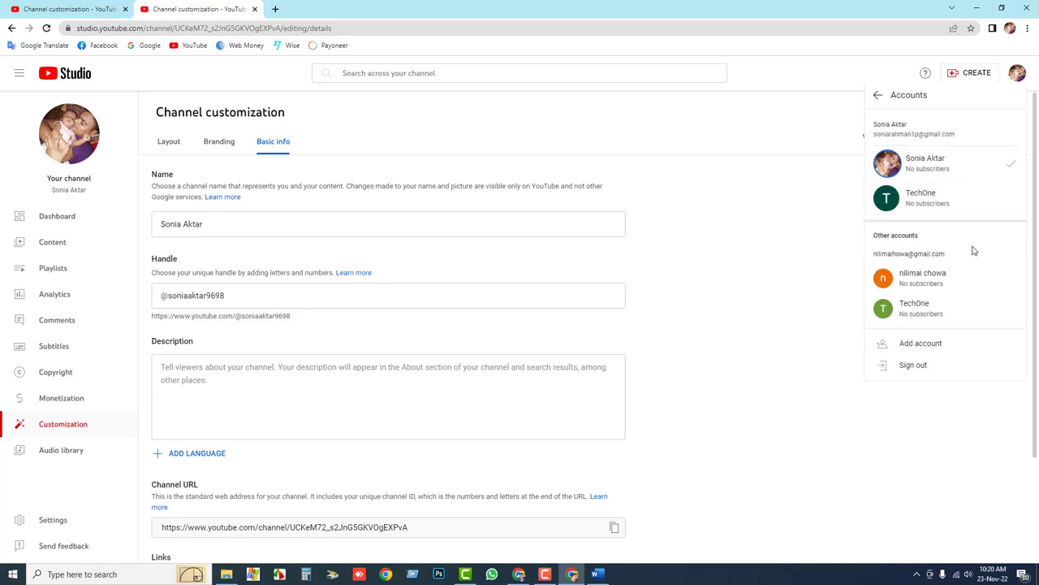
{"action": "left_click", "coordinate": [927, 204]}
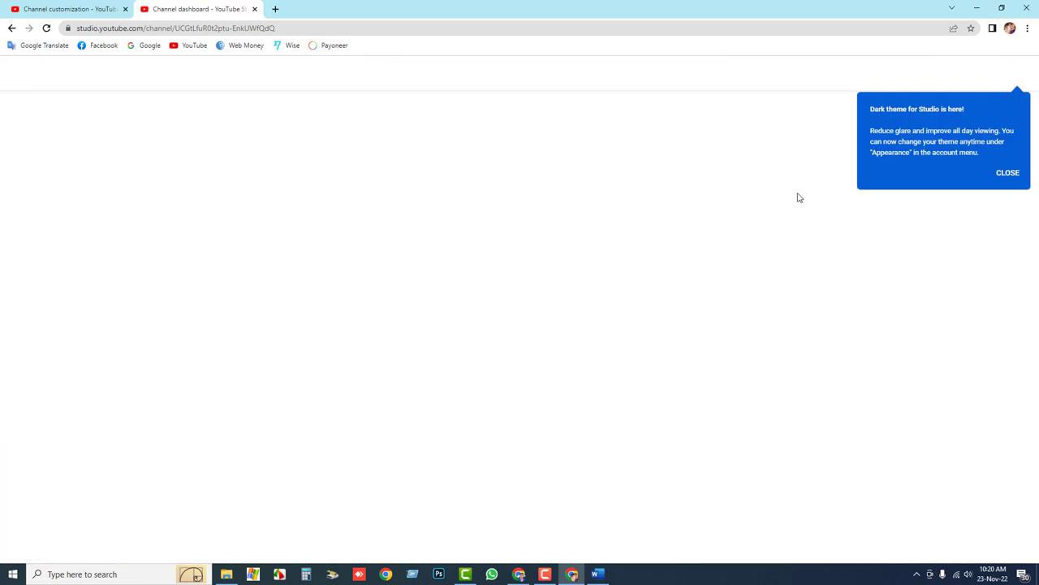
{"action": "left_click", "coordinate": [1008, 173]}
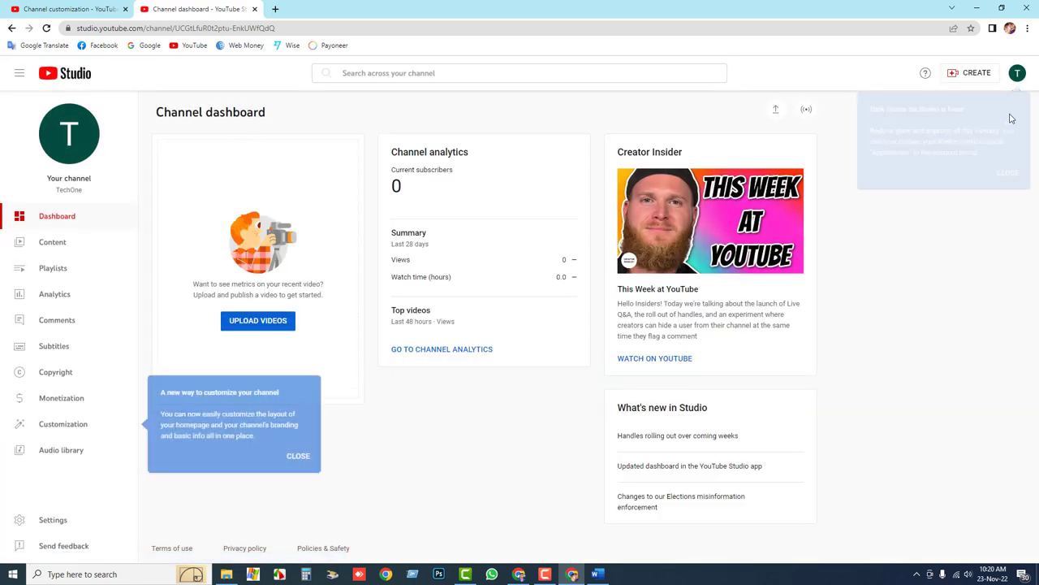
{"action": "left_click", "coordinate": [1018, 73]}
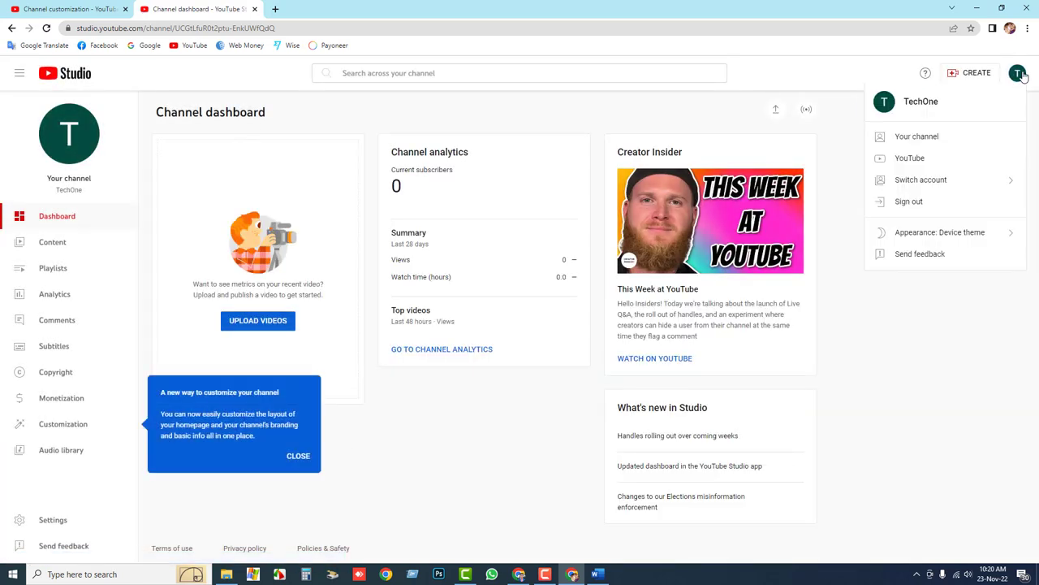
{"action": "left_click", "coordinate": [926, 136]}
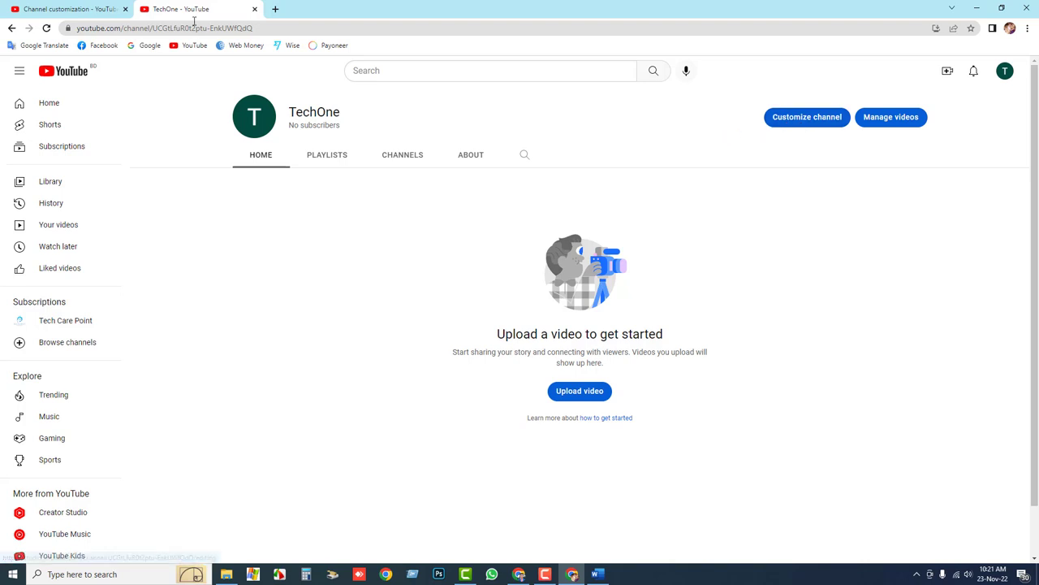
- Return to TechOne's channel customization tab and delete the blank link row
{"action": "left_click", "coordinate": [81, 8]}
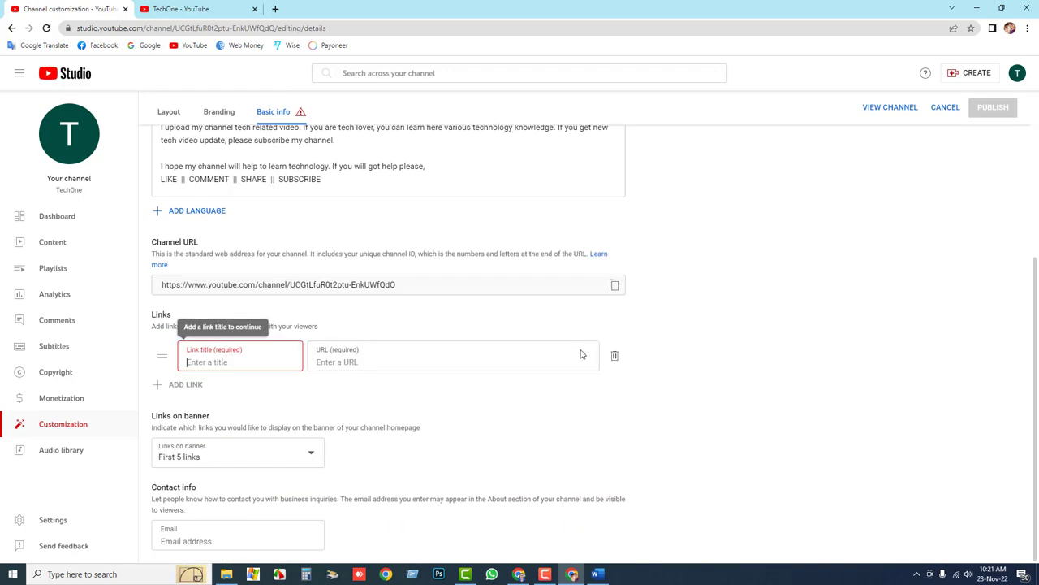
{"action": "left_click", "coordinate": [615, 358]}
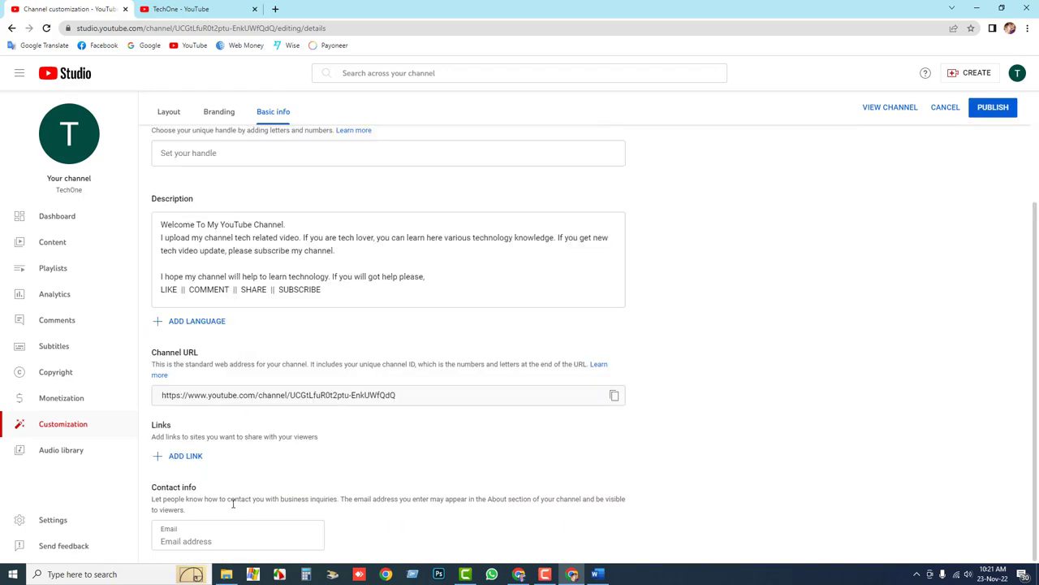
{"action": "scroll", "coordinate": [390, 394], "scroll_direction": "up", "scroll_amount": 3}
{"action": "scroll", "coordinate": [408, 395], "scroll_direction": "down", "scroll_amount": 2}
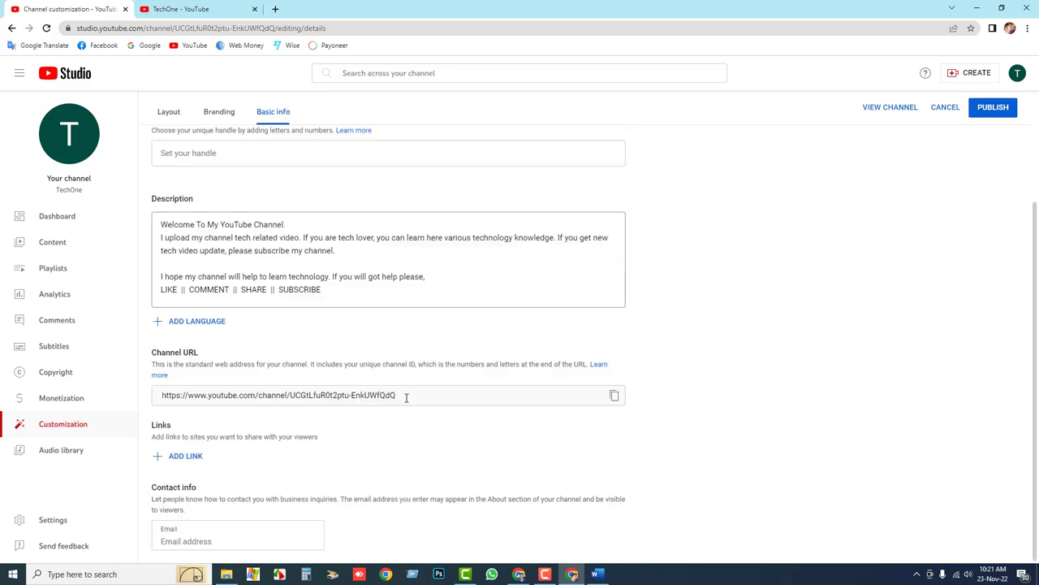
{"action": "left_click", "coordinate": [180, 459]}
{"action": "scroll", "coordinate": [199, 419], "scroll_direction": "down", "scroll_amount": 2}
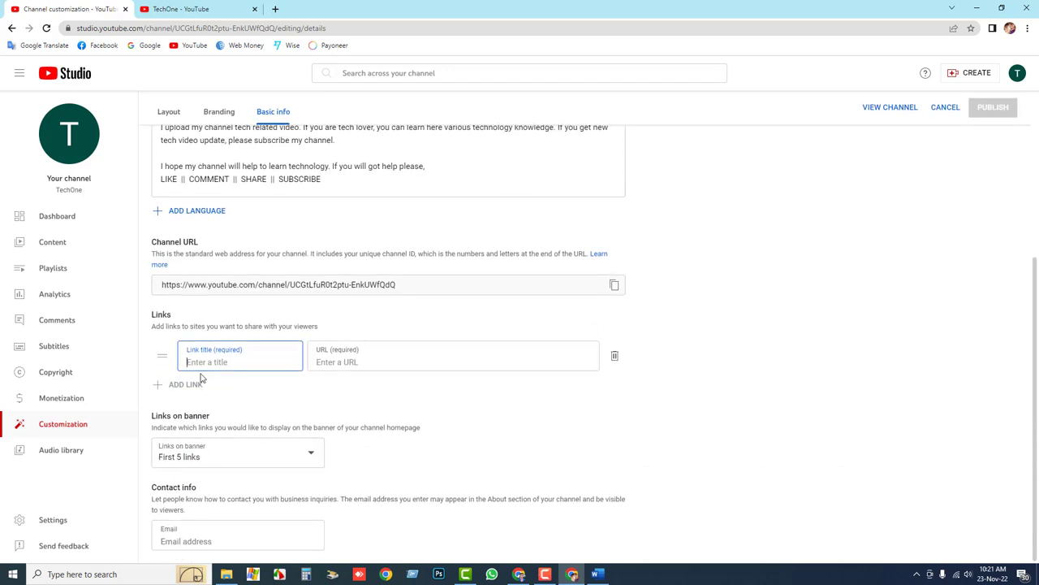
{"action": "type", "text": "D"}
{"action": "key", "text": "BackSpace"}
{"action": "type", "text": "Facebook"}
{"action": "left_click", "coordinate": [358, 359]}
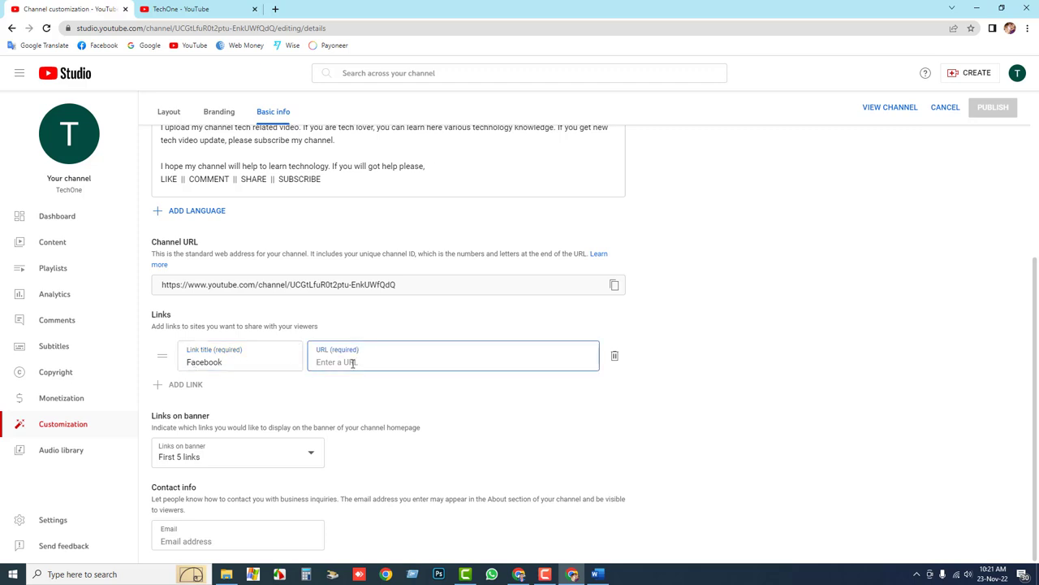
{"action": "type", "text": "www.faceb"}
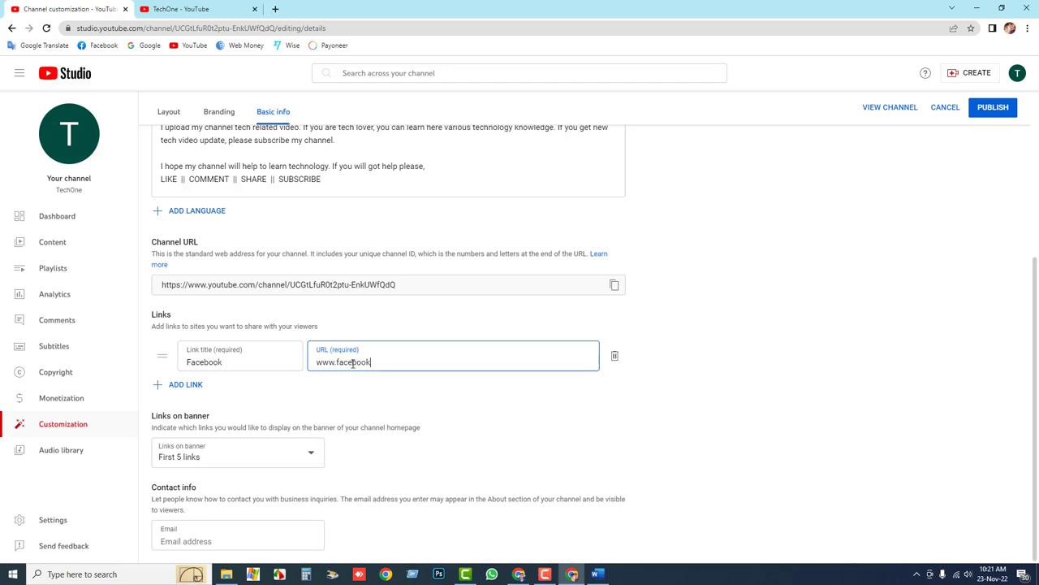
{"action": "type", "text": "ook.com/techcarepoint"}
{"action": "left_click", "coordinate": [434, 402]}
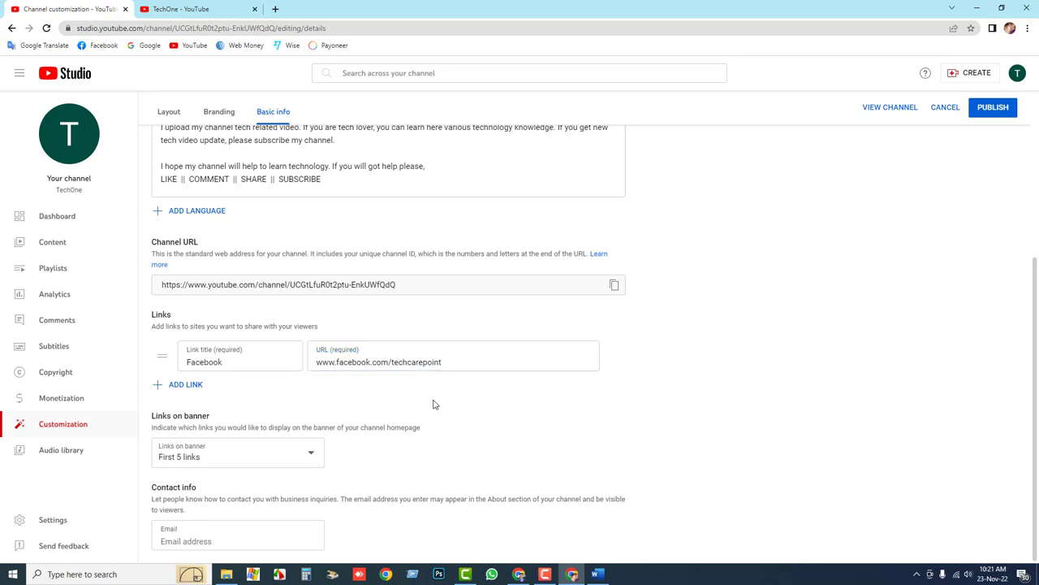
{"action": "left_click", "coordinate": [985, 106]}
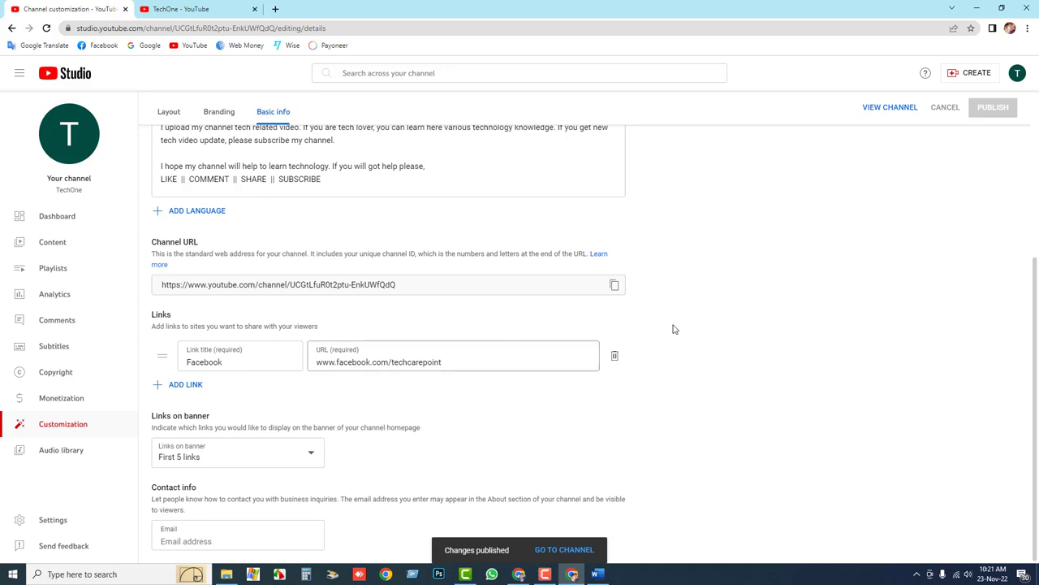
- View the TechOne channel page, reopen its channel customization from there, and go to the Basic info, closing the feature notices
{"action": "scroll", "coordinate": [938, 129], "scroll_direction": "up", "scroll_amount": 2}
{"action": "left_click", "coordinate": [890, 107]}
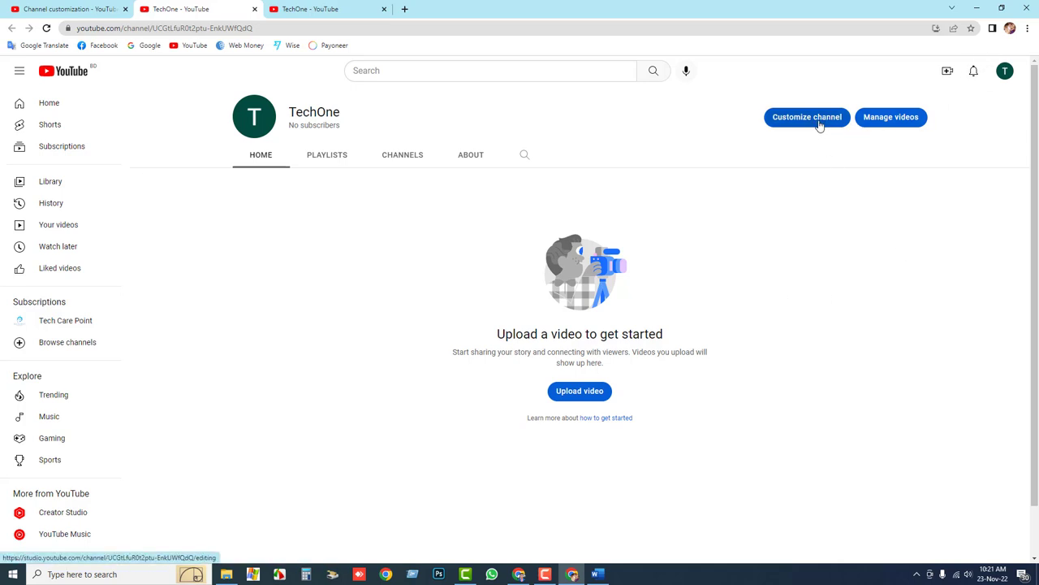
{"action": "left_click", "coordinate": [1004, 73]}
{"action": "left_click", "coordinate": [816, 119]}
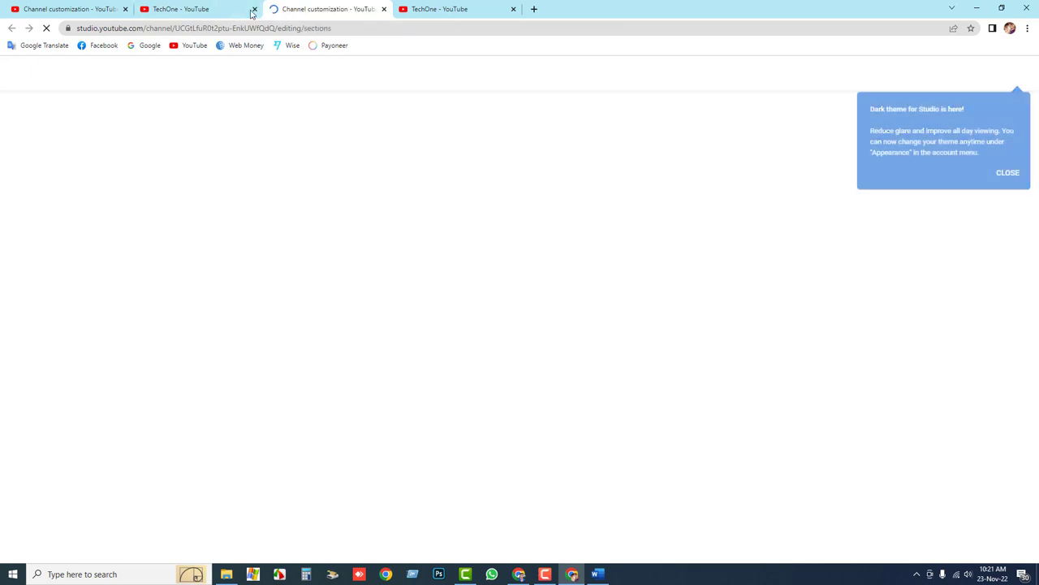
{"action": "left_click", "coordinate": [1008, 174]}
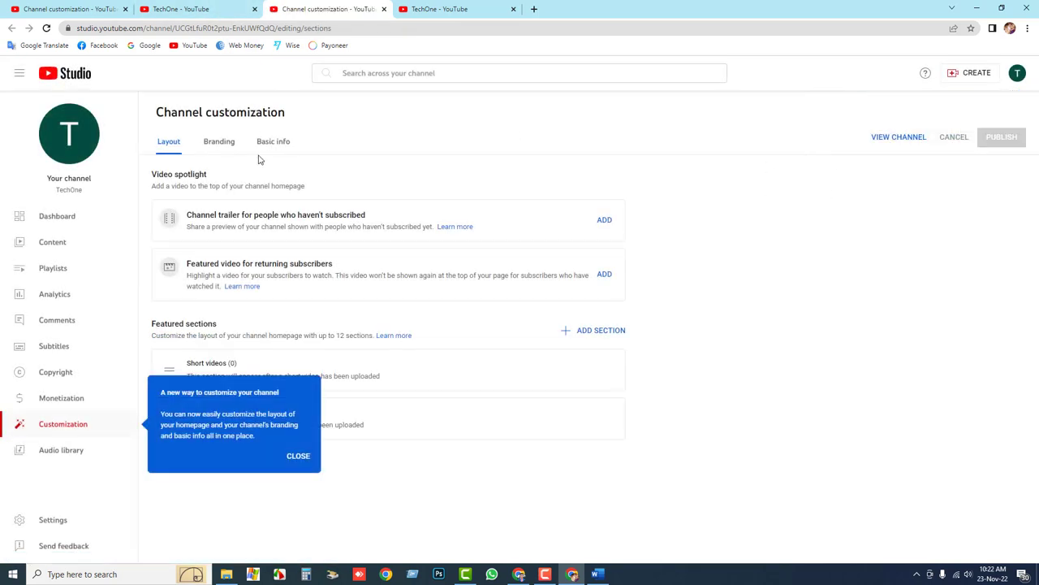
{"action": "left_click", "coordinate": [285, 141]}
{"action": "scroll", "coordinate": [326, 466], "scroll_direction": "down", "scroll_amount": 3}
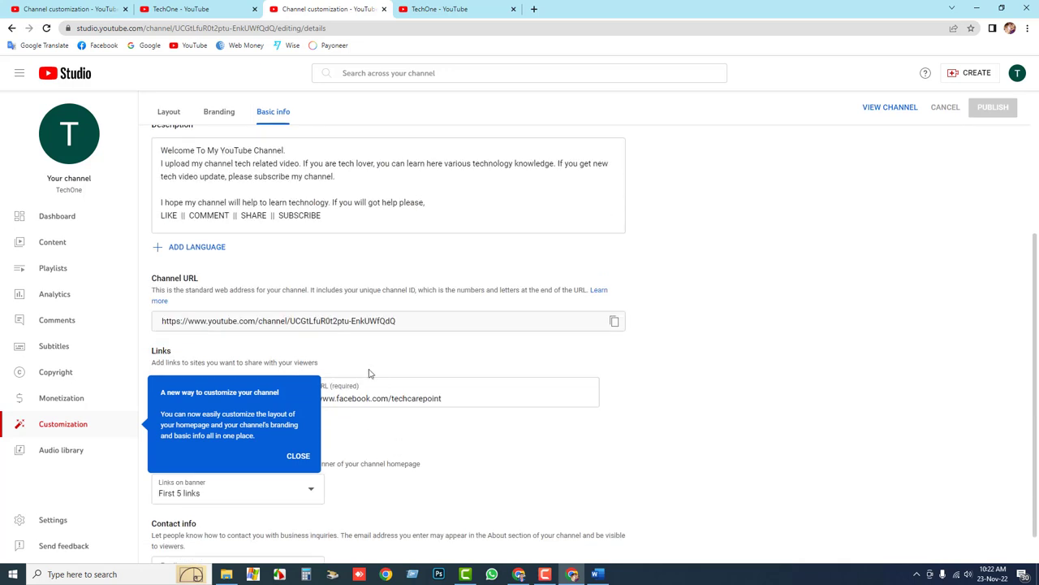
{"action": "left_click", "coordinate": [298, 456]}
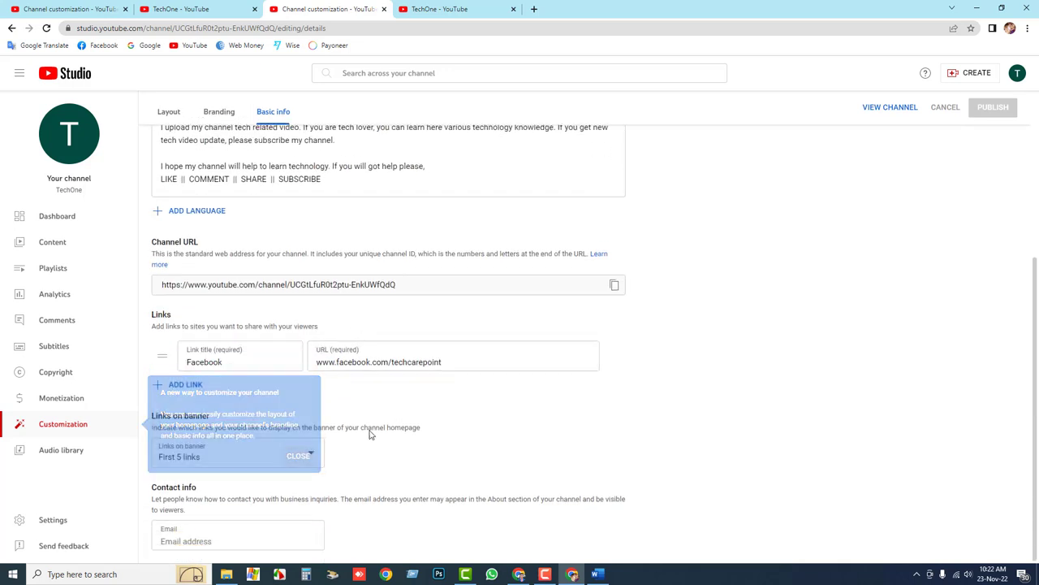
- Copy the Facebook link's URL from the channel's basic info and open it in a new browser tab
{"action": "left_click_drag", "start_coordinate": [441, 362], "coordinate": [317, 367]}
{"action": "key", "text": "ctrl+c"}
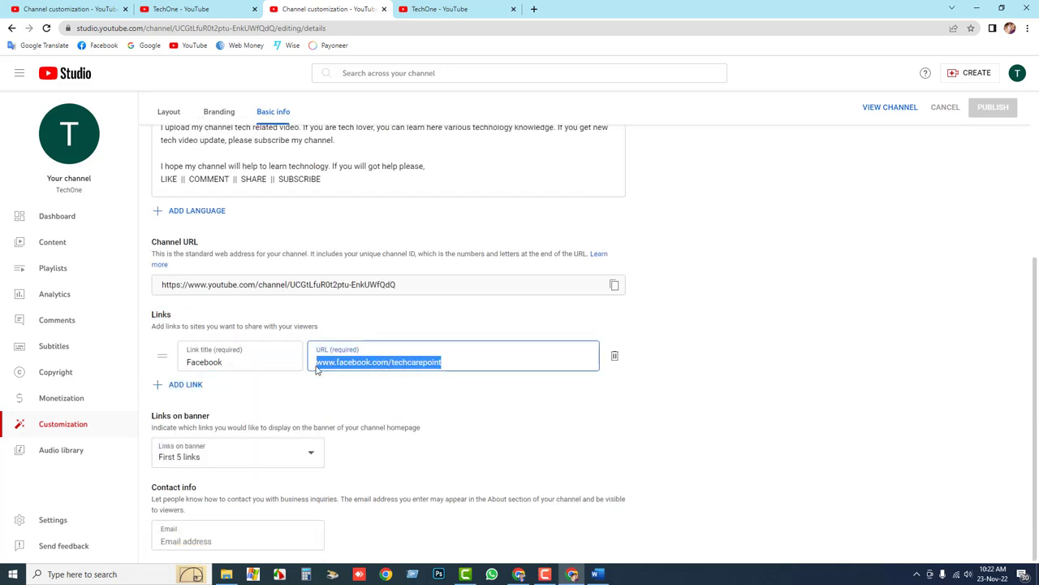
{"action": "left_click", "coordinate": [535, 9]}
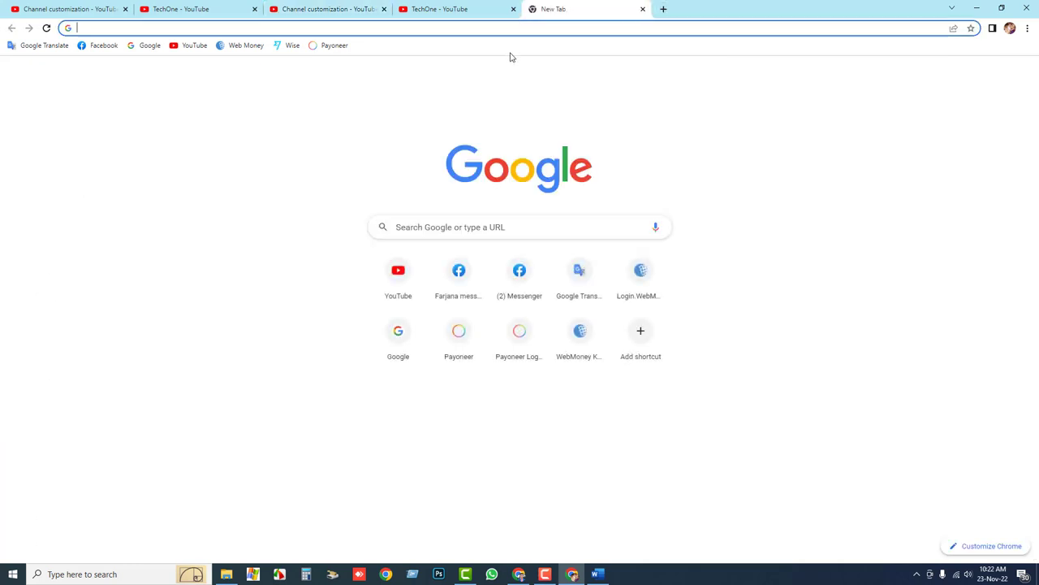
{"action": "key", "text": "ctrl+v"}
{"action": "key", "text": "Return"}
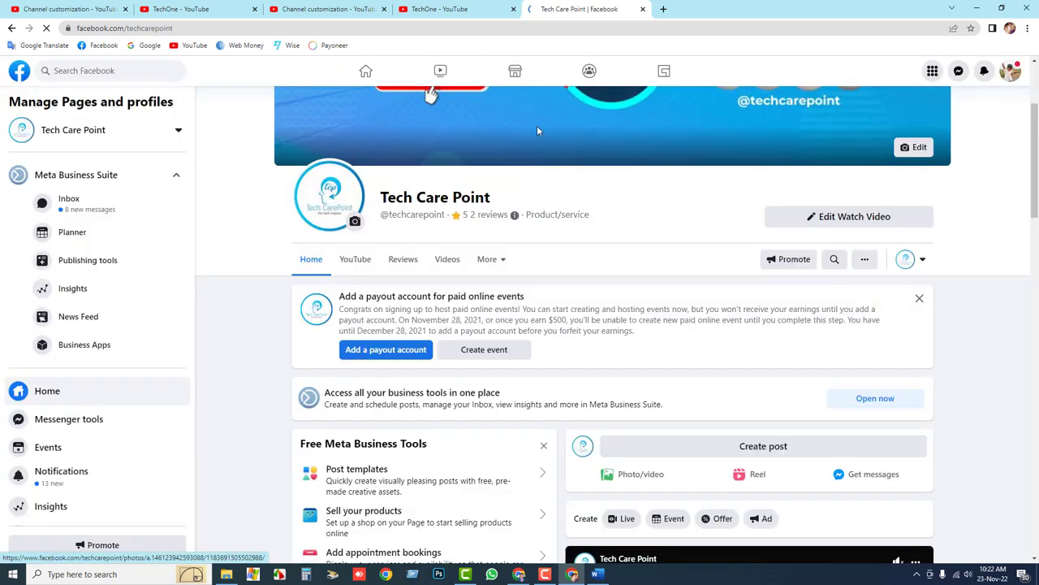
- Look through the Tech Care Point Facebook page, close its tab, and deselect the link's URL in the basic info
{"action": "scroll", "coordinate": [662, 253], "scroll_direction": "down", "scroll_amount": 5}
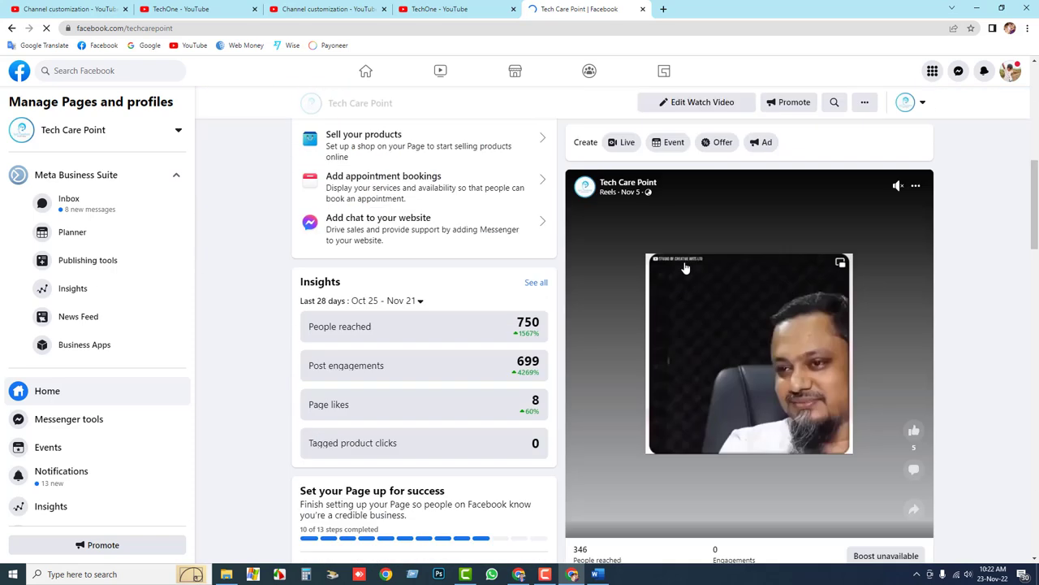
{"action": "scroll", "coordinate": [688, 271], "scroll_direction": "down", "scroll_amount": 9}
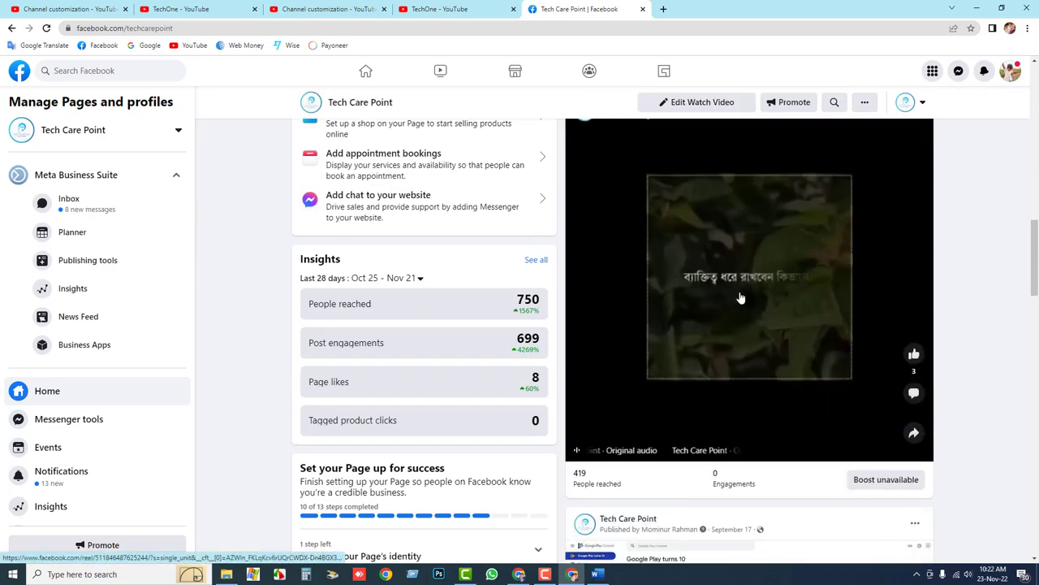
{"action": "scroll", "coordinate": [751, 298], "scroll_direction": "up", "scroll_amount": 10}
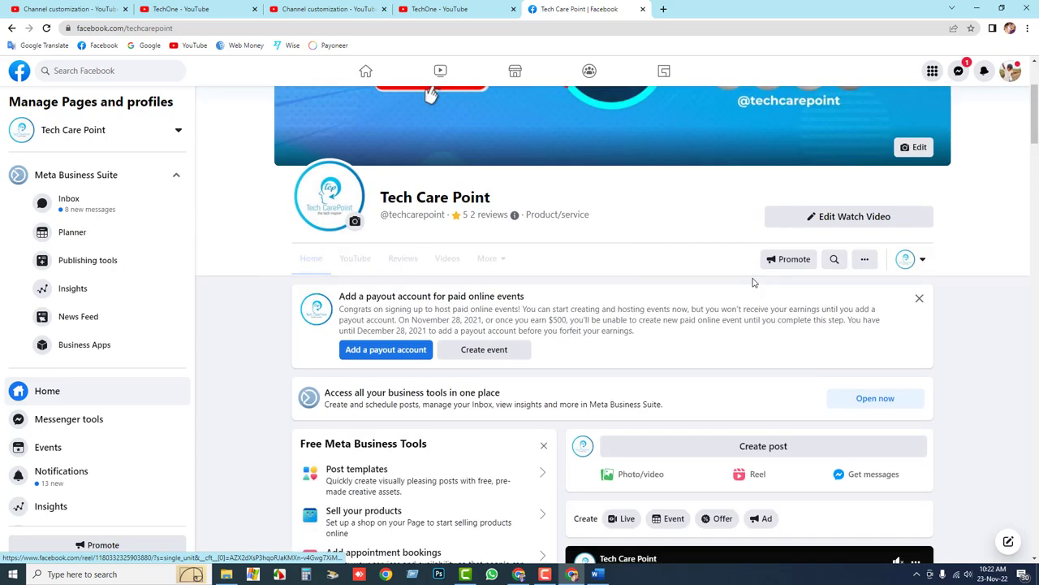
{"action": "scroll", "coordinate": [750, 310], "scroll_direction": "down", "scroll_amount": 5}
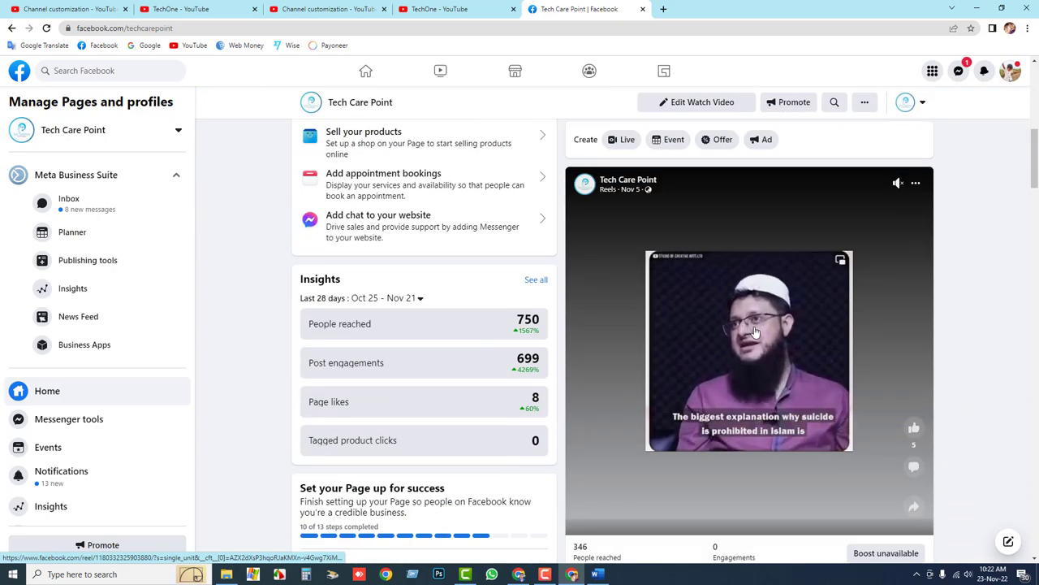
{"action": "scroll", "coordinate": [755, 329], "scroll_direction": "down", "scroll_amount": 2}
{"action": "scroll", "coordinate": [756, 330], "scroll_direction": "down", "scroll_amount": 6}
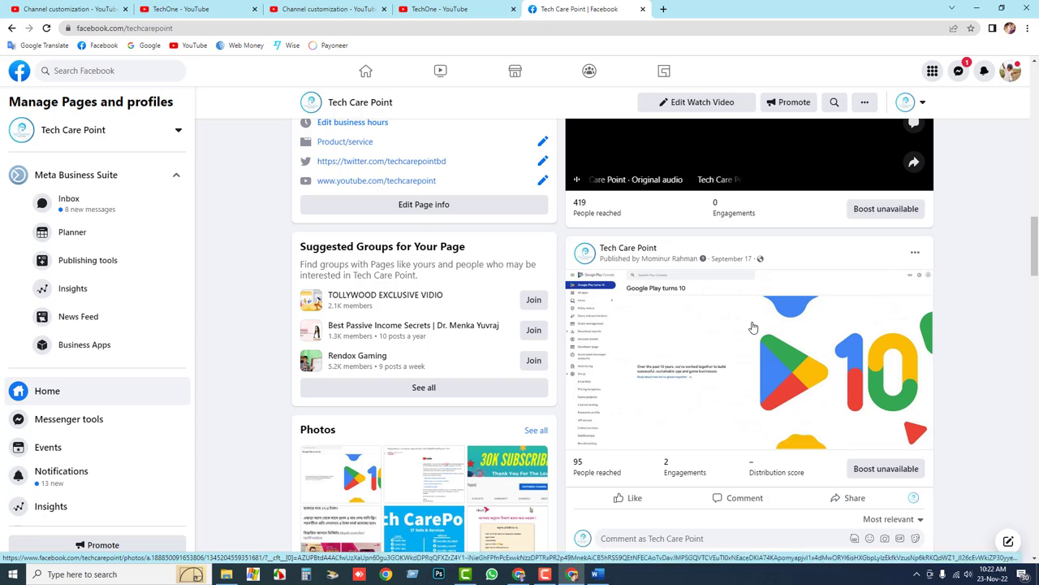
{"action": "left_click", "coordinate": [643, 9]}
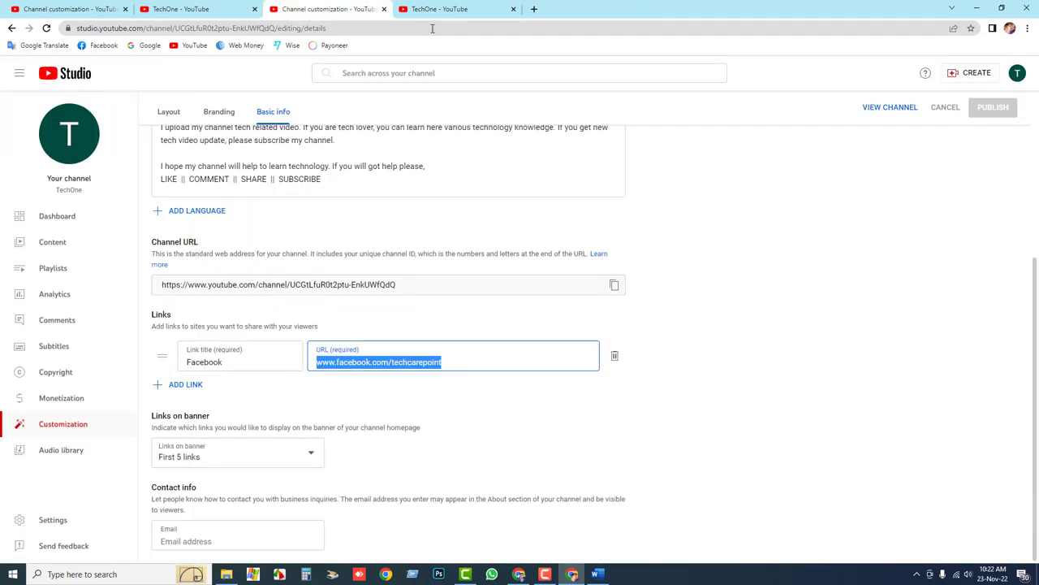
{"action": "left_click", "coordinate": [805, 371]}
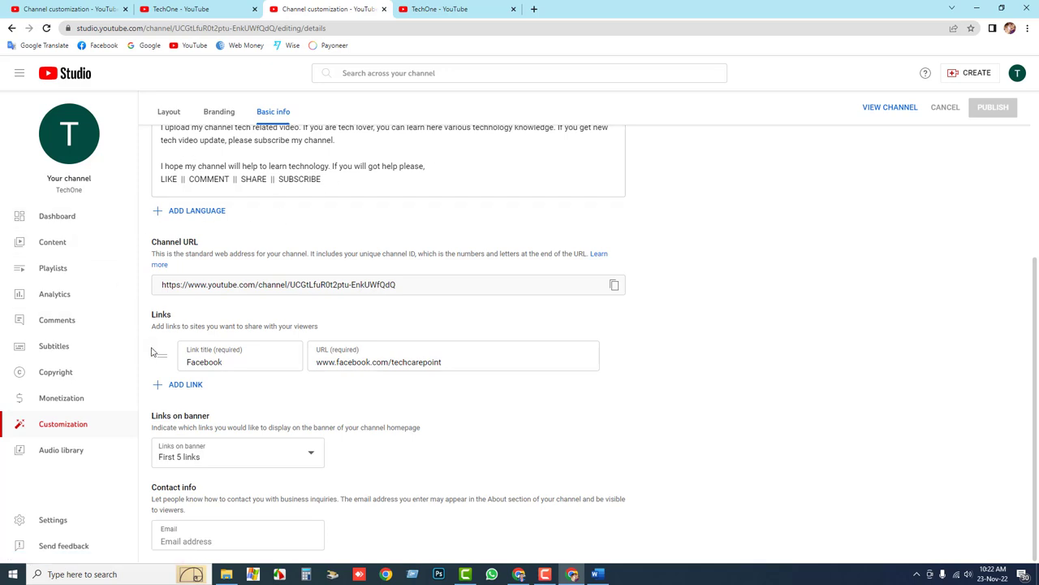
- Start a video watermark upload in the channel's branding and preview the YuTube Video Watermark image from the Draft Files folder
{"action": "left_click", "coordinate": [214, 122]}
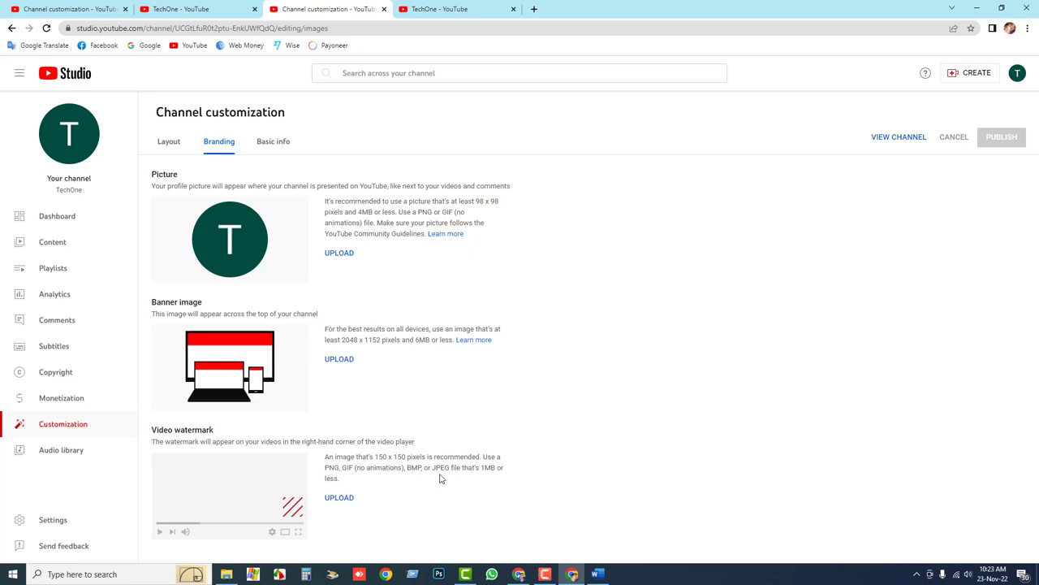
{"action": "left_click", "coordinate": [349, 498]}
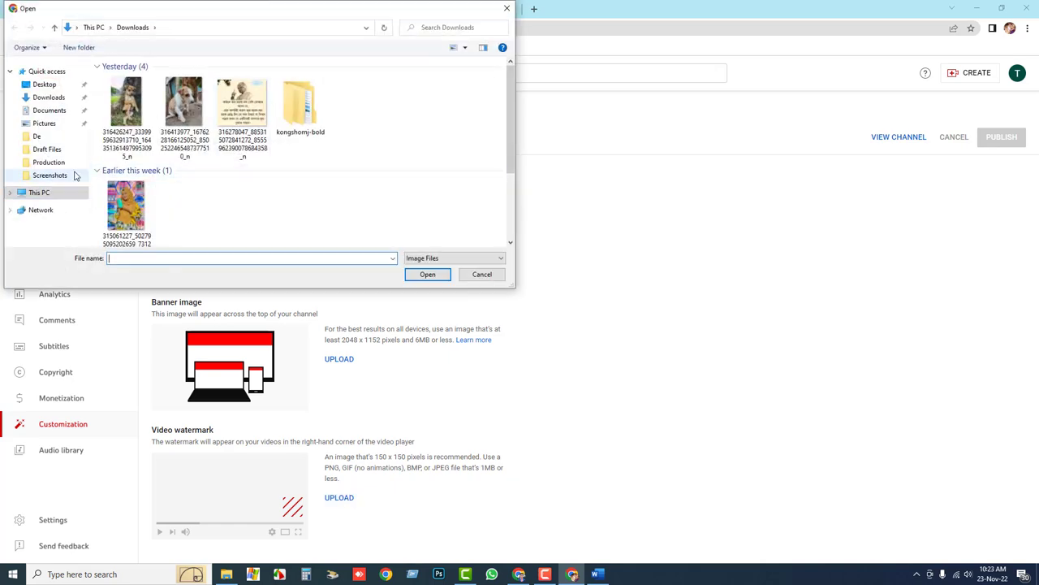
{"action": "left_click", "coordinate": [47, 151]}
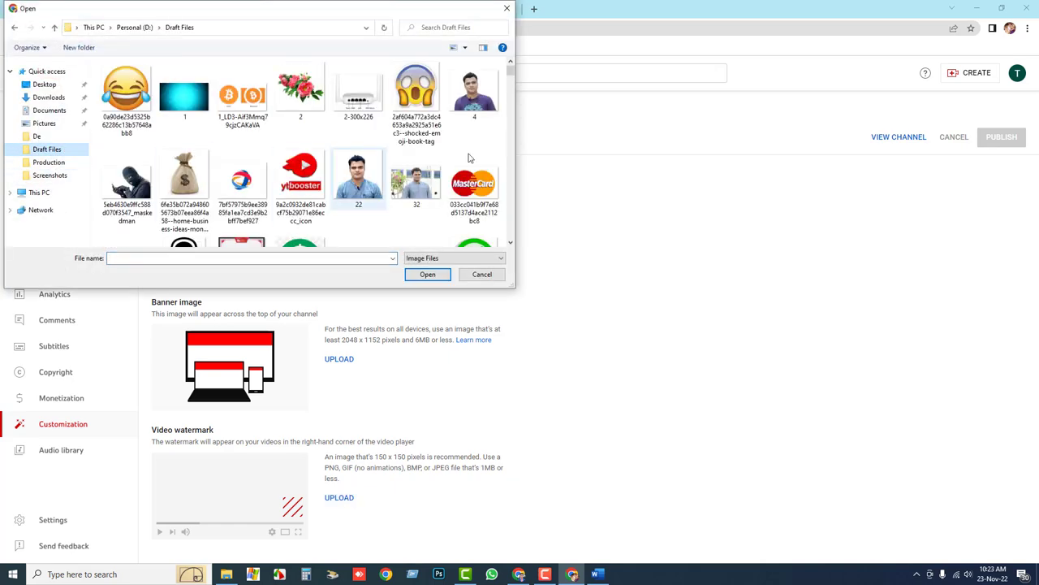
{"action": "left_click_drag", "start_coordinate": [512, 72], "coordinate": [509, 235]}
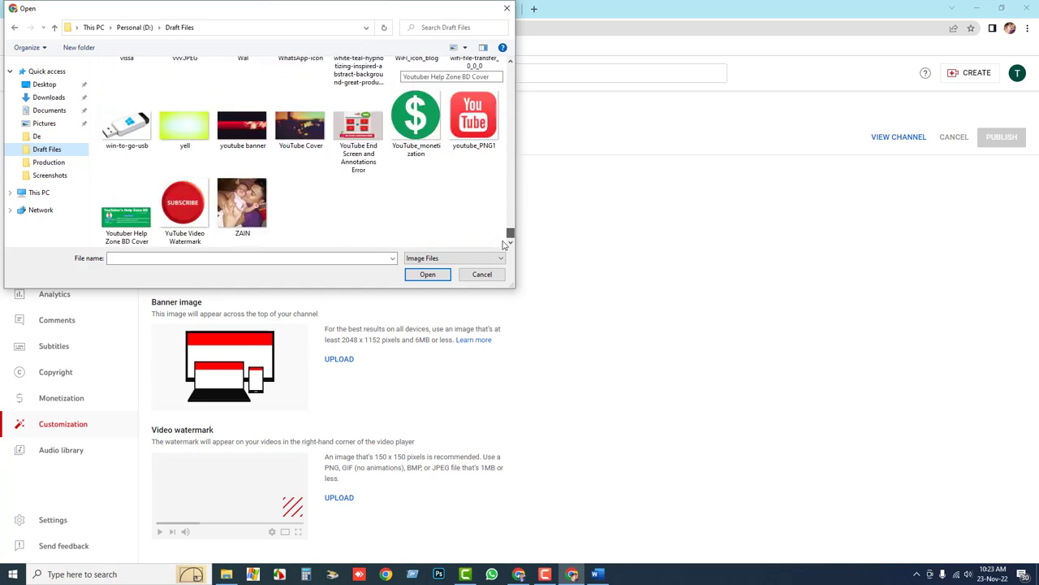
{"action": "left_click", "coordinate": [172, 214]}
{"action": "right_click", "coordinate": [177, 214]}
{"action": "left_click", "coordinate": [217, 236]}
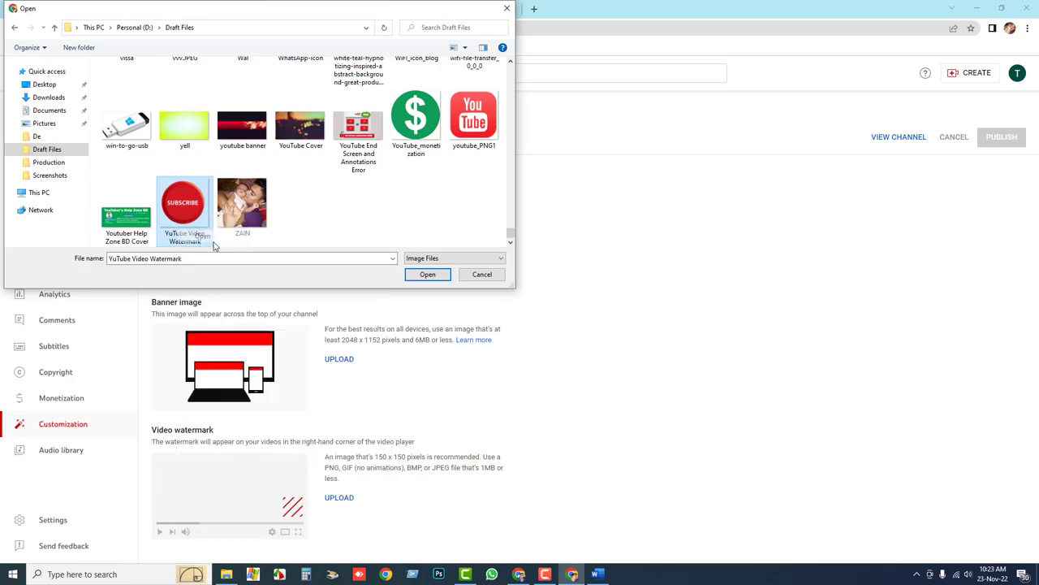
{"action": "scroll", "coordinate": [480, 266], "scroll_direction": "up", "scroll_amount": 3}
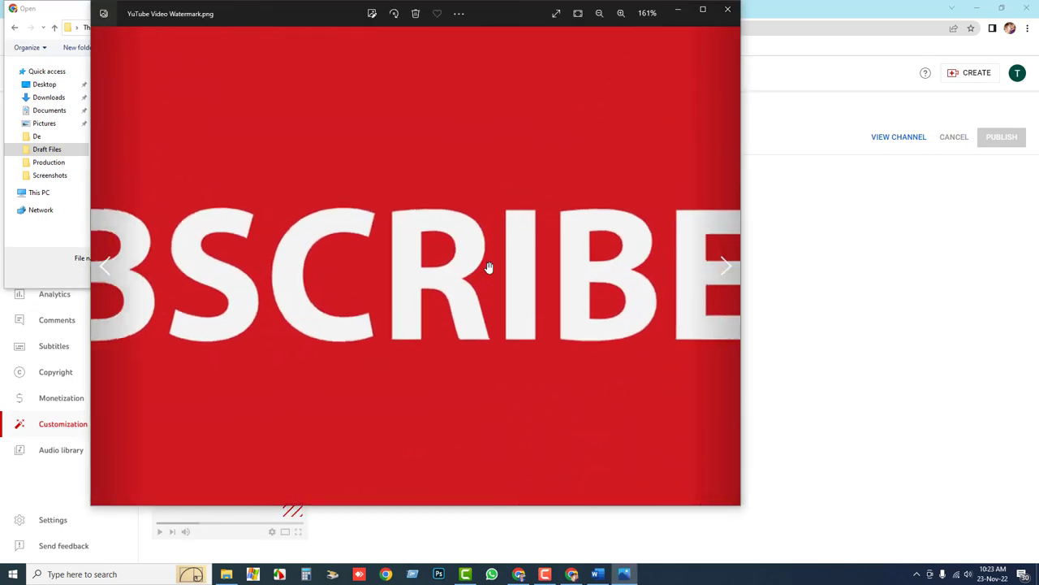
{"action": "scroll", "coordinate": [487, 267], "scroll_direction": "down", "scroll_amount": 5}
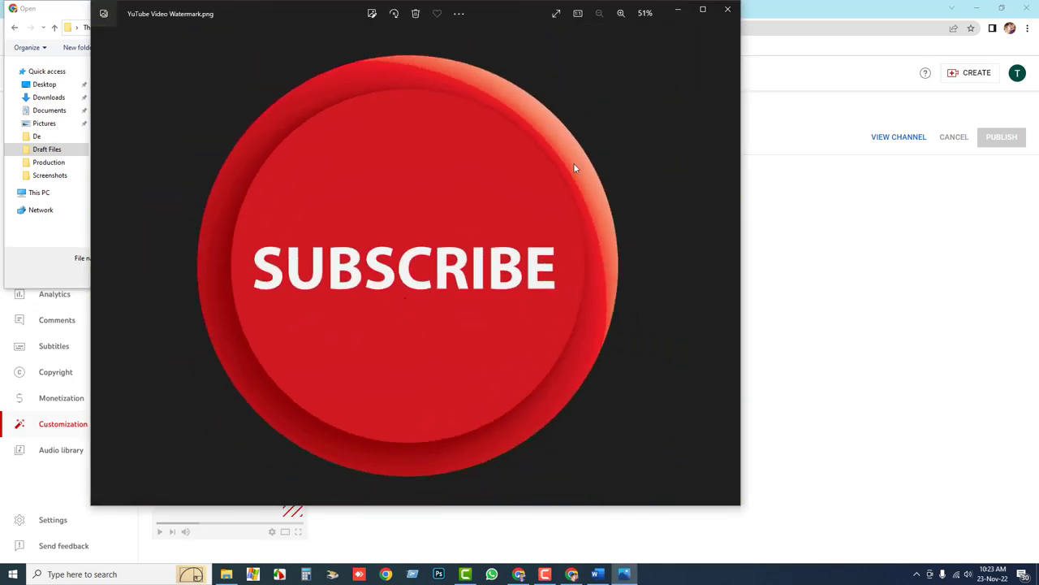
{"action": "left_click", "coordinate": [728, 9]}
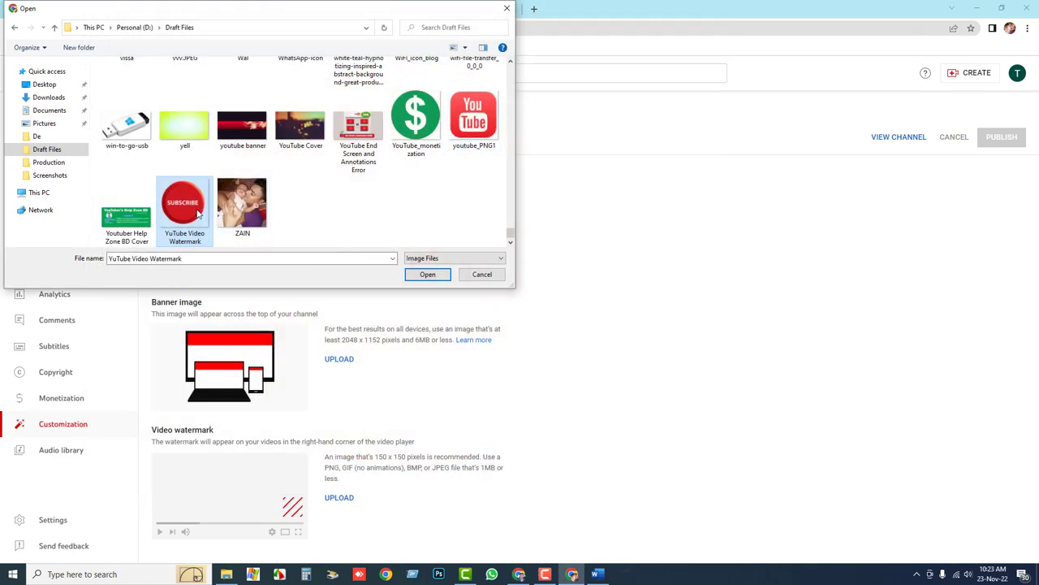
- Upload YuTube Video Watermark with the crop frame around the whole subscribe badge, and set the watermark's display time to Entire video
{"action": "key", "text": "Return"}
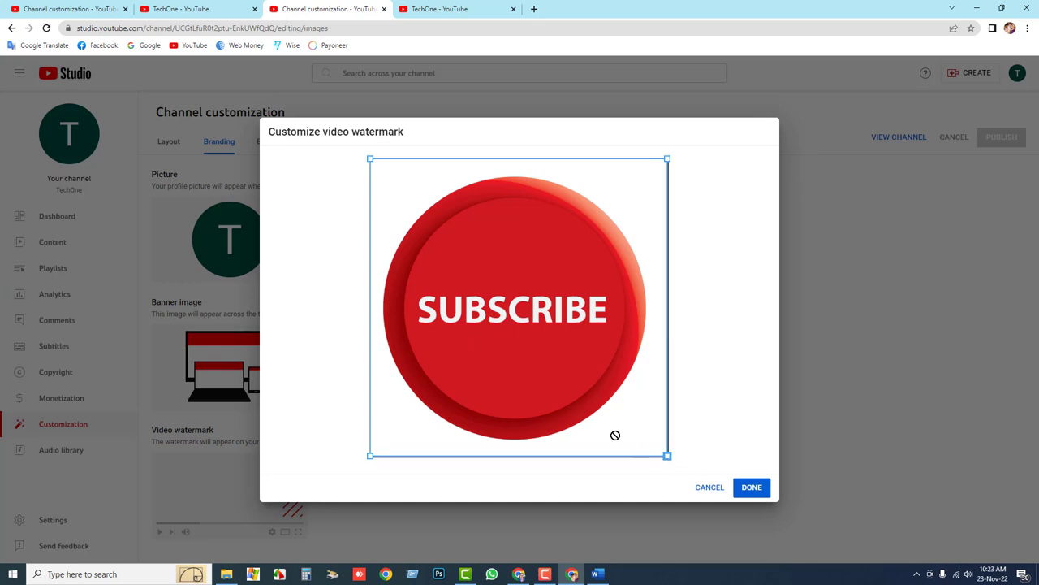
{"action": "mouse_move", "coordinate": [688, 465]}
{"action": "left_mouse_down"}
{"action": "mouse_move", "coordinate": [624, 429]}
{"action": "mouse_move", "coordinate": [613, 367]}
{"action": "mouse_move", "coordinate": [659, 415]}
{"action": "mouse_move", "coordinate": [670, 457]}
{"action": "left_mouse_up"}
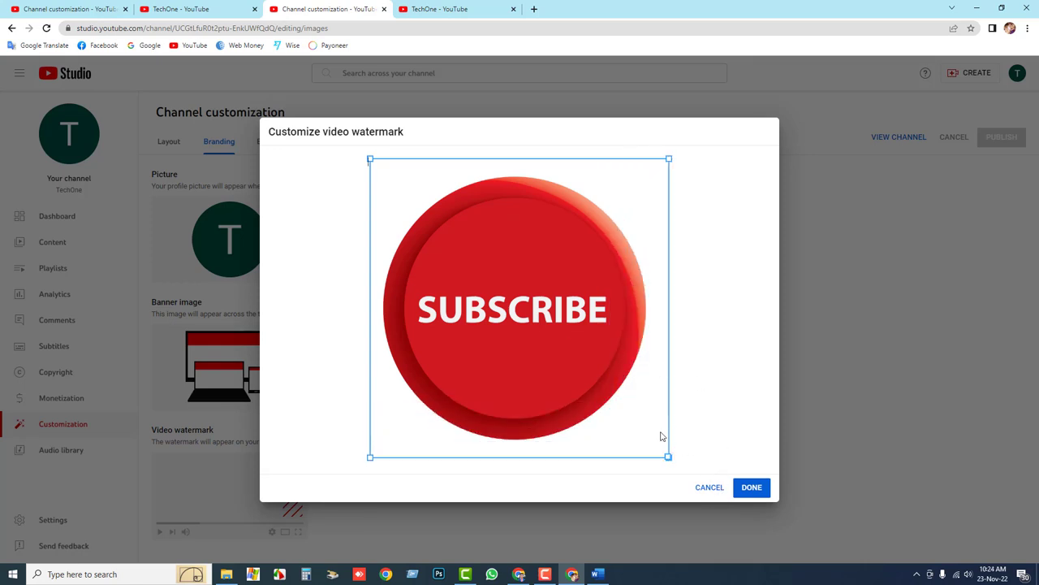
{"action": "left_click", "coordinate": [759, 489]}
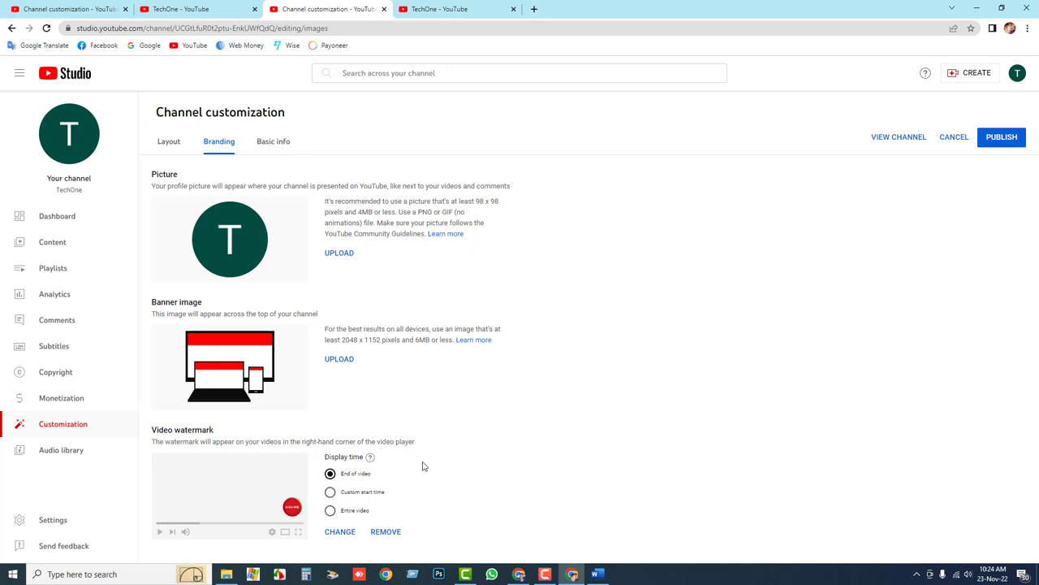
{"action": "mouse_move", "coordinate": [373, 461]}
{"action": "left_click", "coordinate": [330, 513]}
- View the subscribed Tech Care Point channel's banner and its videos, and return to TechOne's branding settings
{"action": "left_click", "coordinate": [464, 8]}
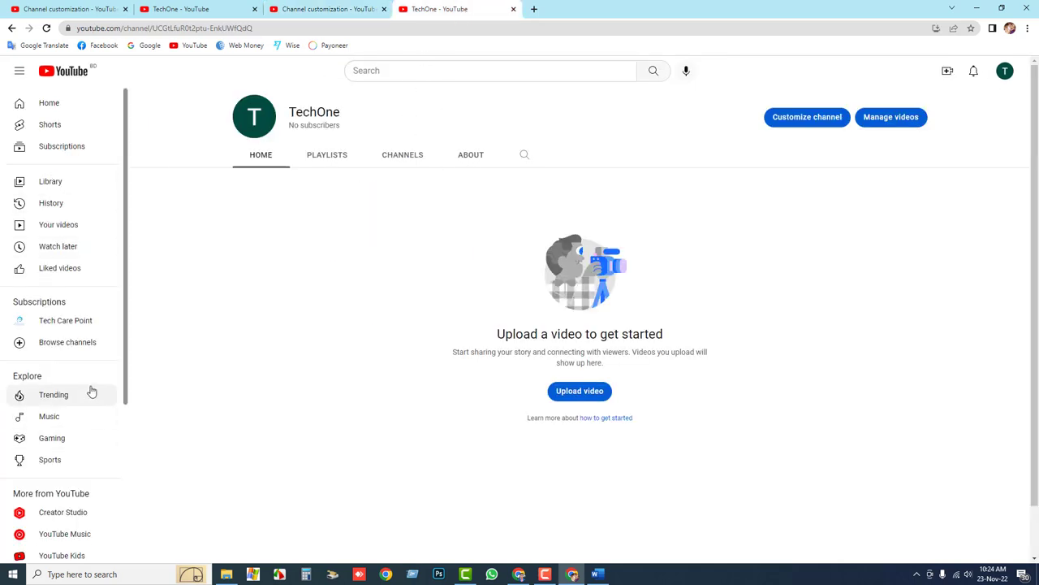
{"action": "scroll", "coordinate": [63, 297], "scroll_direction": "down", "scroll_amount": 3}
{"action": "scroll", "coordinate": [57, 269], "scroll_direction": "up", "scroll_amount": 2}
{"action": "left_click", "coordinate": [57, 251]}
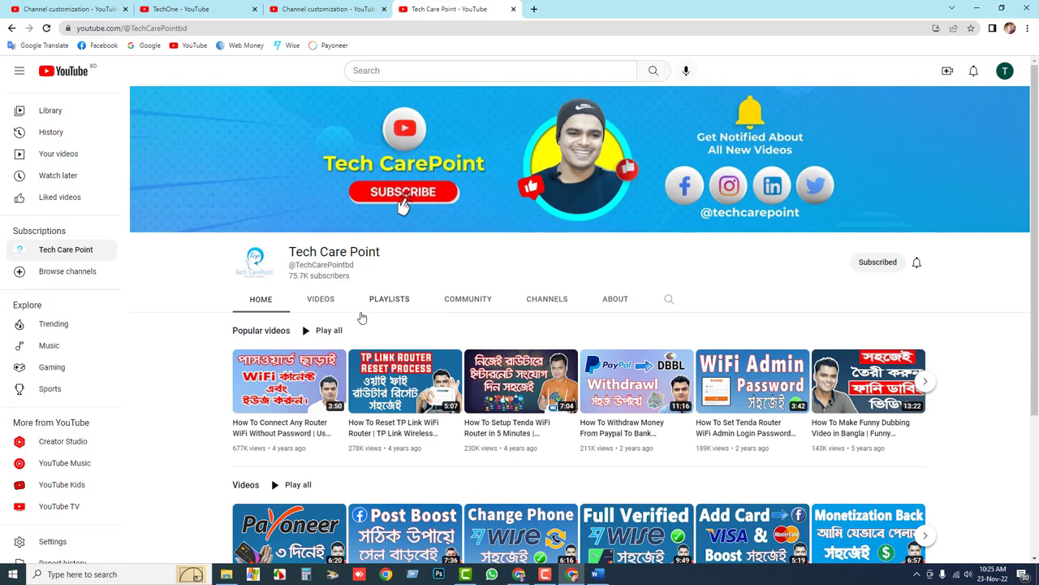
{"action": "left_click", "coordinate": [323, 300]}
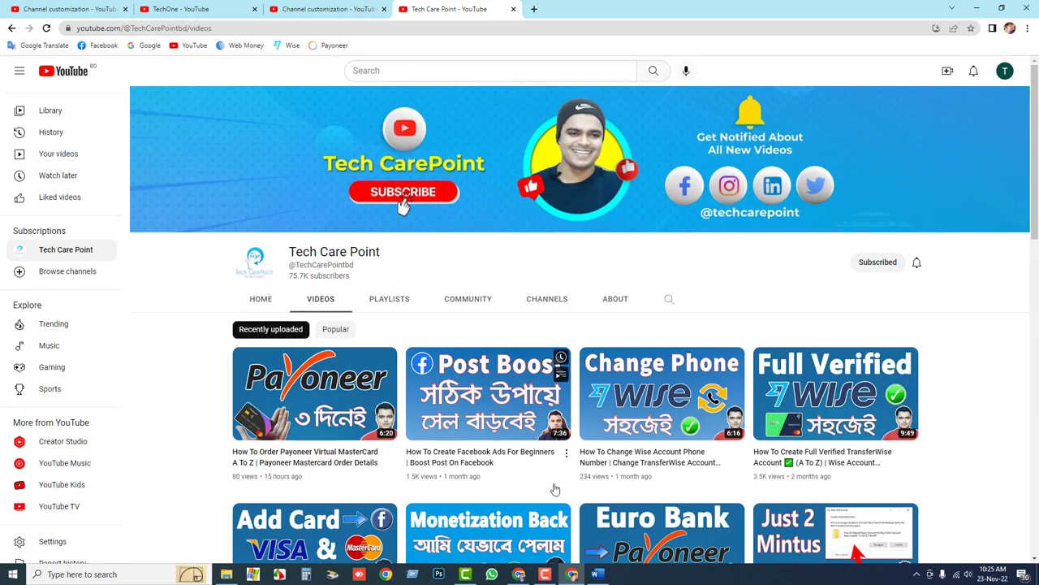
{"action": "left_click", "coordinate": [293, 8]}
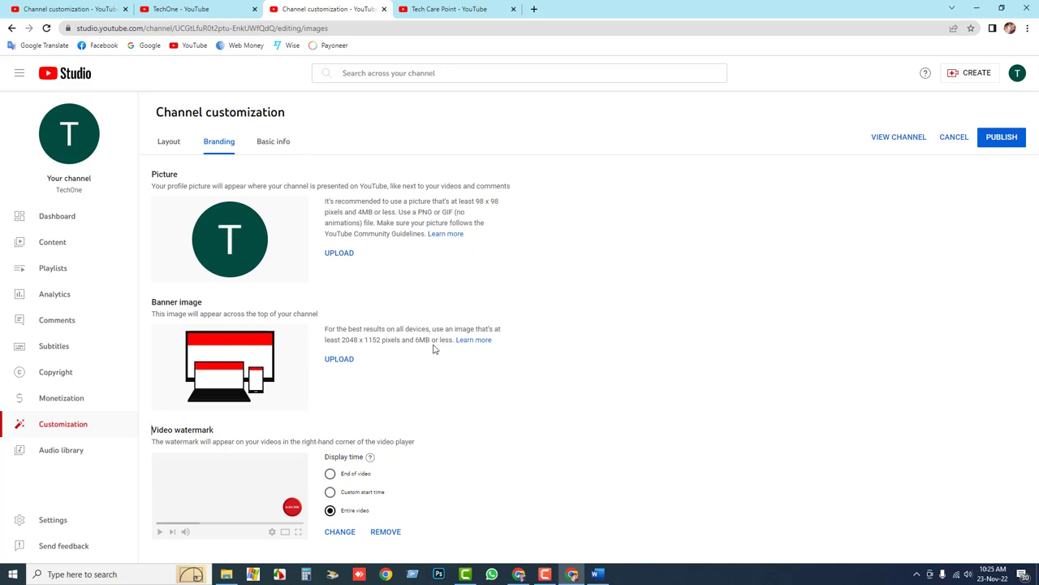
- Look through the help article linked from the banner image and read the recommended banner size in the branding settings
{"action": "left_click", "coordinate": [475, 341]}
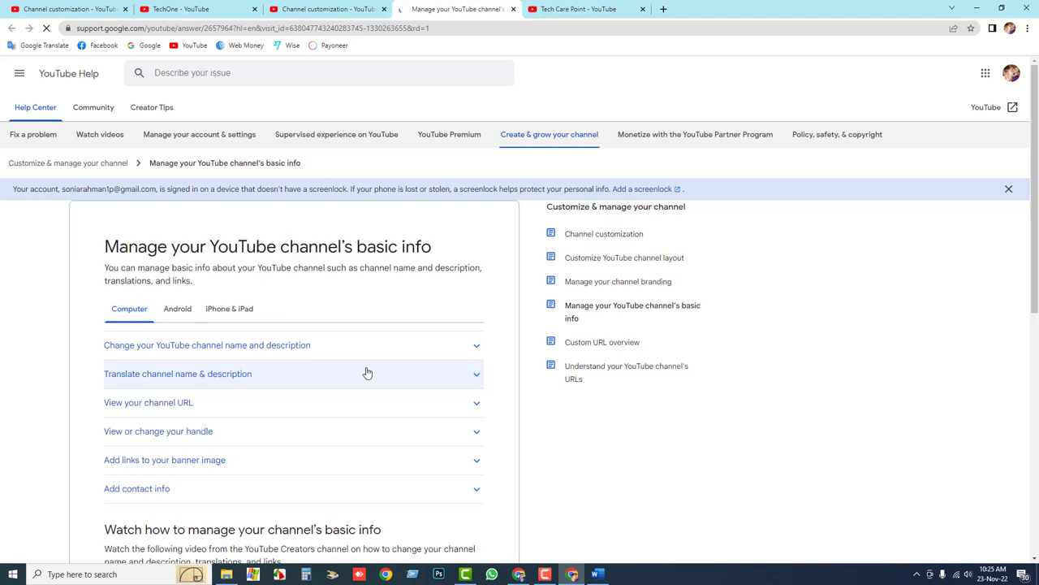
{"action": "scroll", "coordinate": [364, 390], "scroll_direction": "down", "scroll_amount": 6}
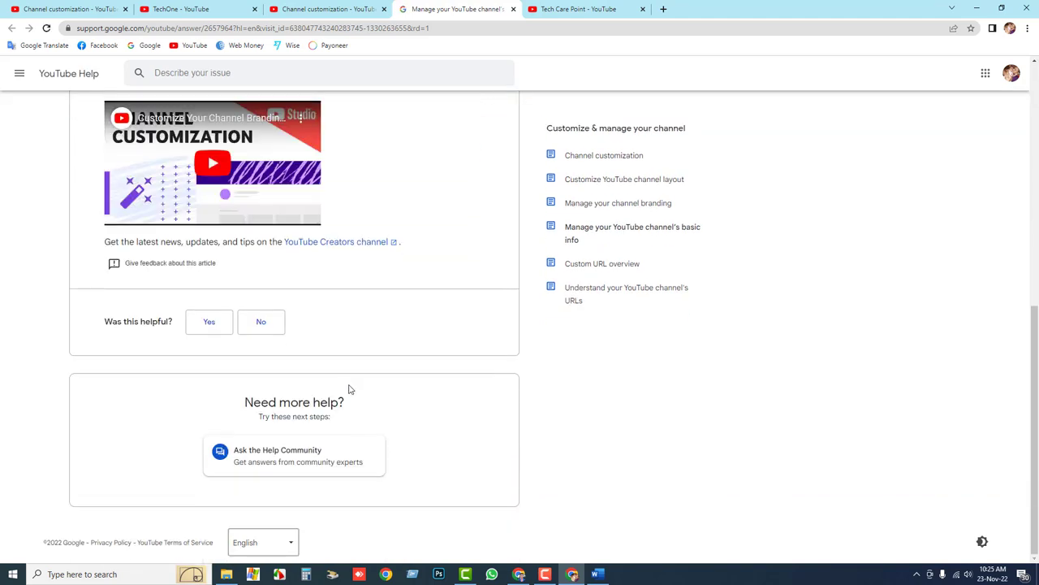
{"action": "scroll", "coordinate": [361, 387], "scroll_direction": "up", "scroll_amount": 2}
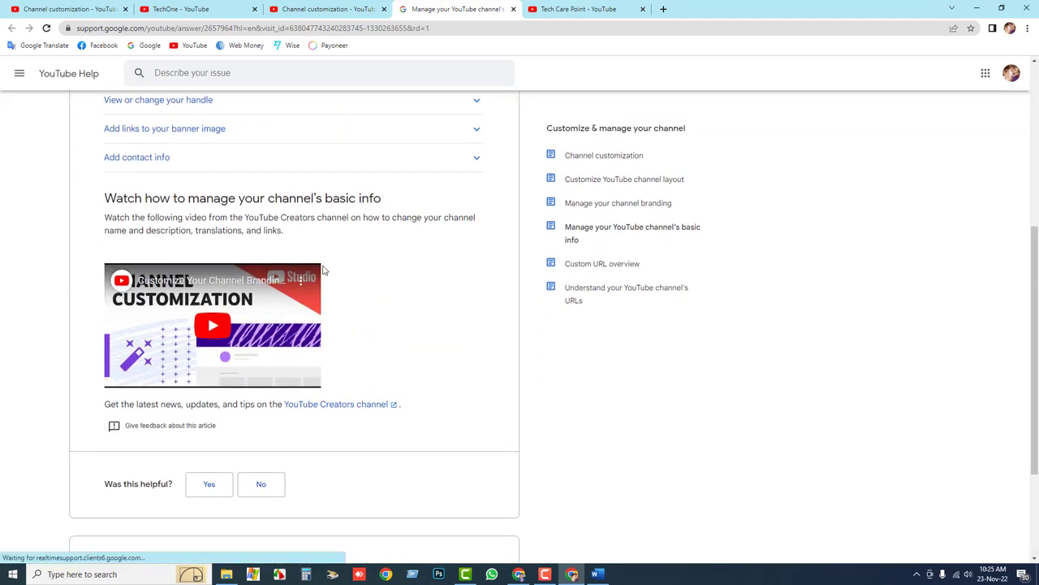
{"action": "left_click", "coordinate": [345, 10]}
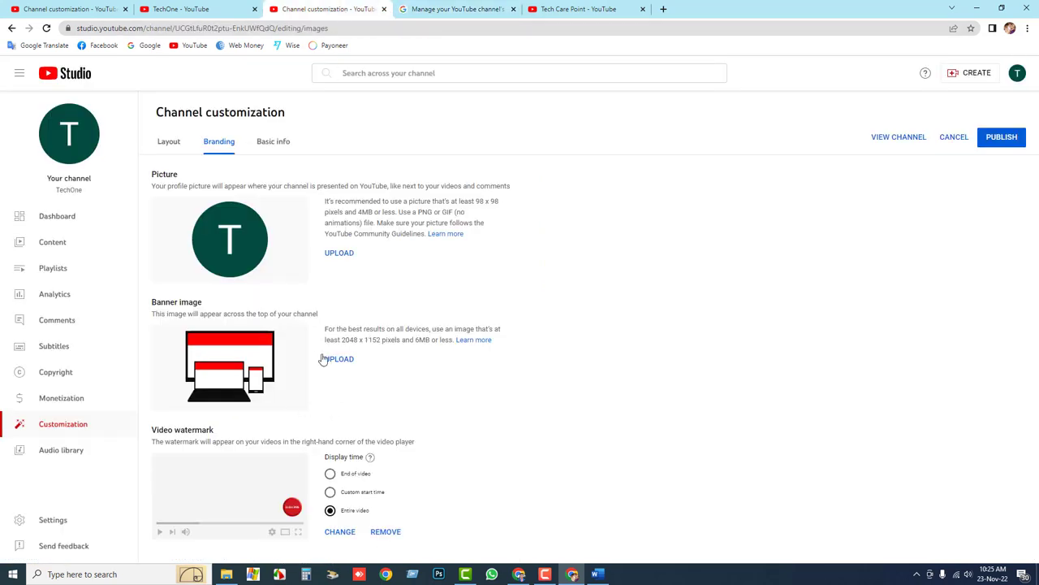
{"action": "left_click_drag", "start_coordinate": [344, 342], "coordinate": [433, 340]}
{"action": "left_click", "coordinate": [430, 349]}
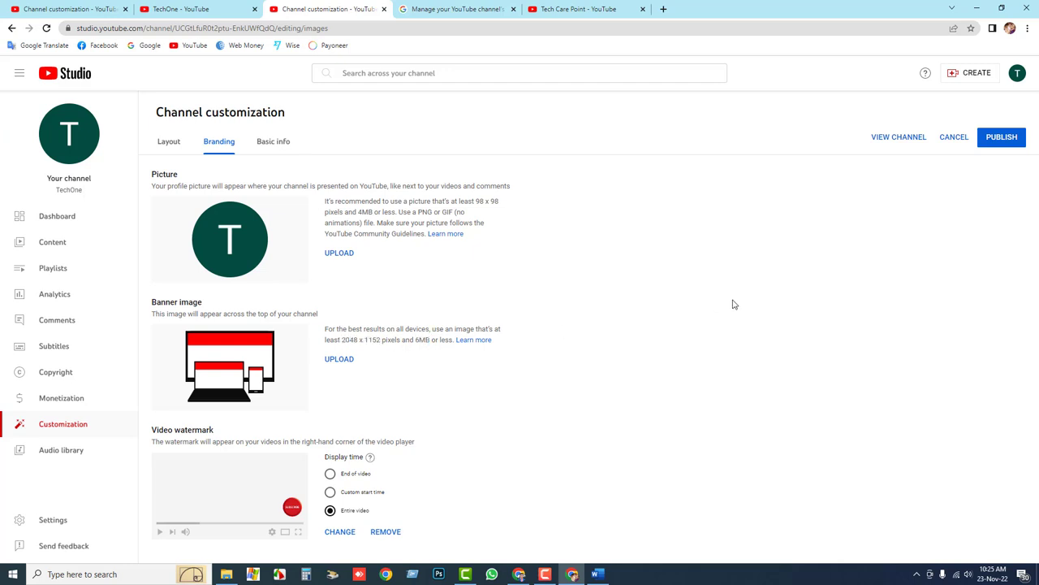
- Upload the youtube banner image from the Draft Files folder as the banner image, accepting the default crop
{"action": "left_click", "coordinate": [329, 359]}
{"action": "scroll", "coordinate": [355, 172], "scroll_direction": "down", "scroll_amount": 10}
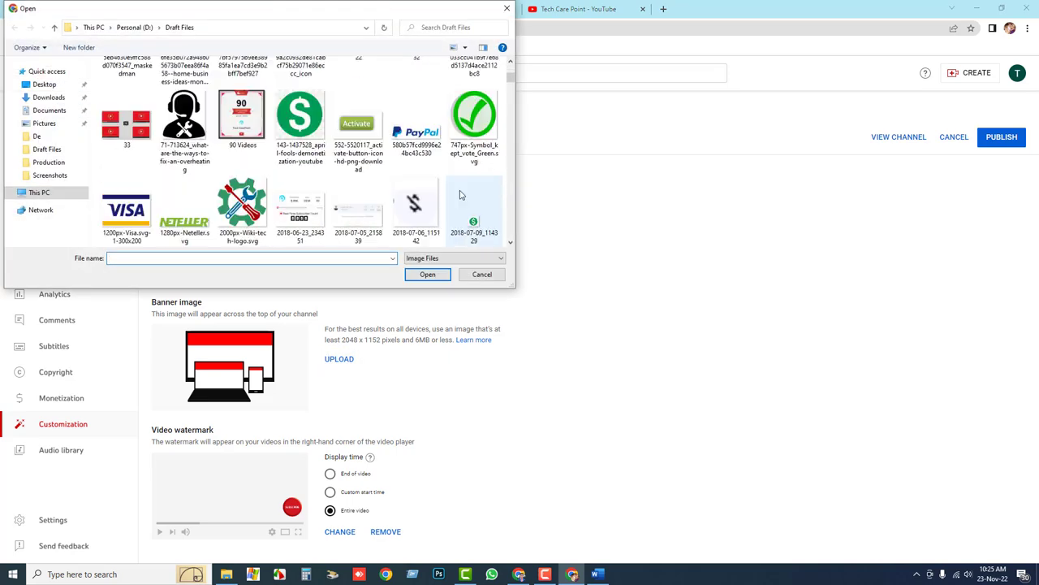
{"action": "scroll", "coordinate": [301, 187], "scroll_direction": "down", "scroll_amount": 15}
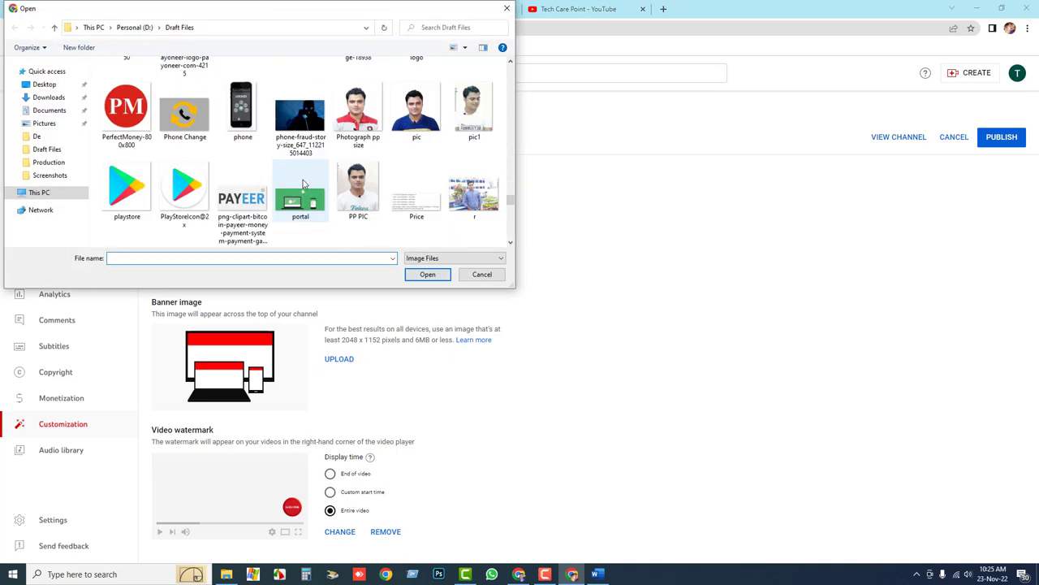
{"action": "double_click", "coordinate": [242, 126]}
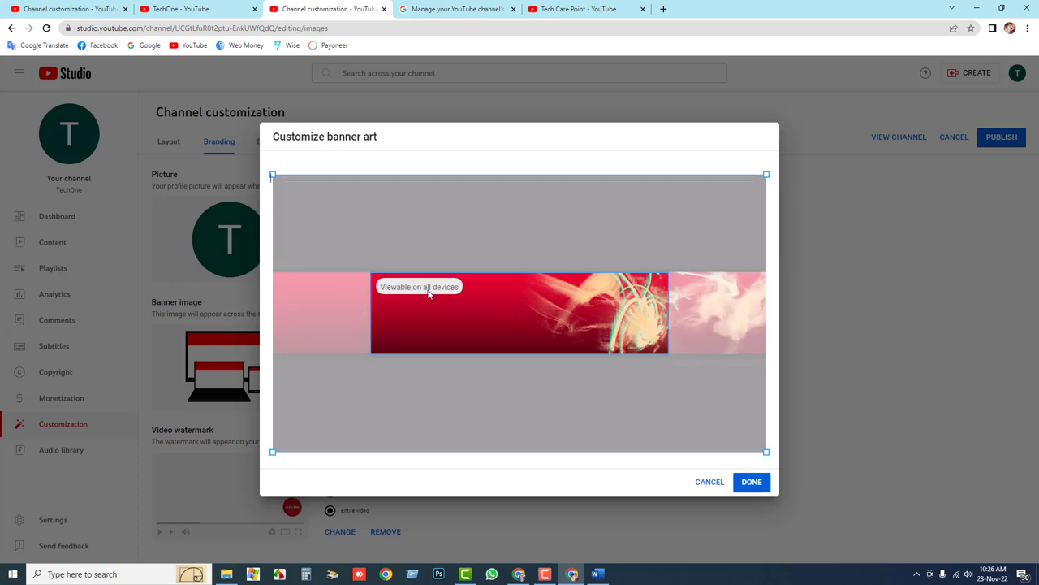
{"action": "left_click", "coordinate": [752, 482]}
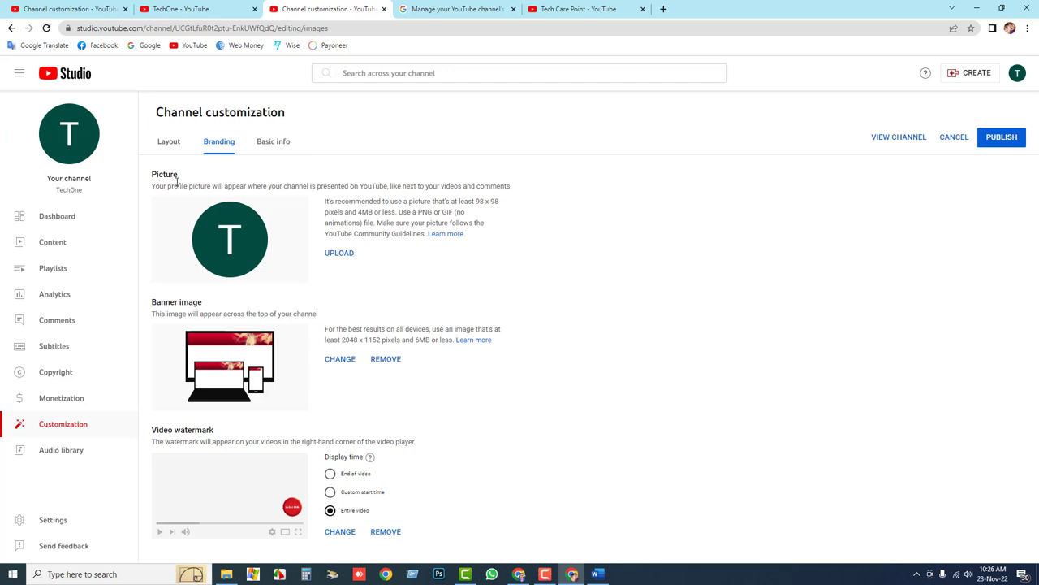
- Read the profile picture's description and its recommended picture size in the branding settings
{"action": "left_click_drag", "start_coordinate": [178, 174], "coordinate": [385, 187]}
{"action": "left_click", "coordinate": [147, 196]}
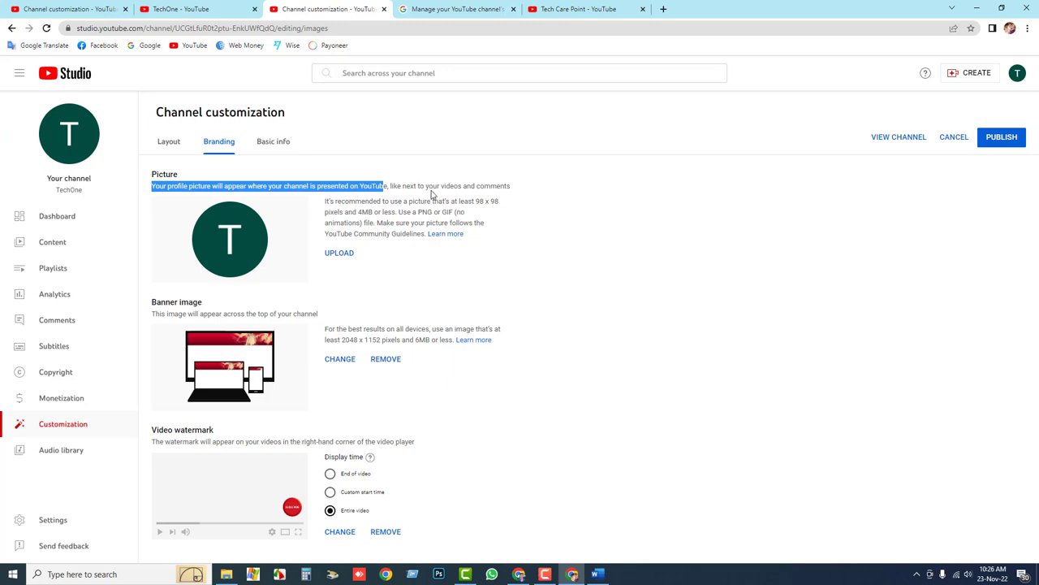
{"action": "left_click", "coordinate": [508, 187]}
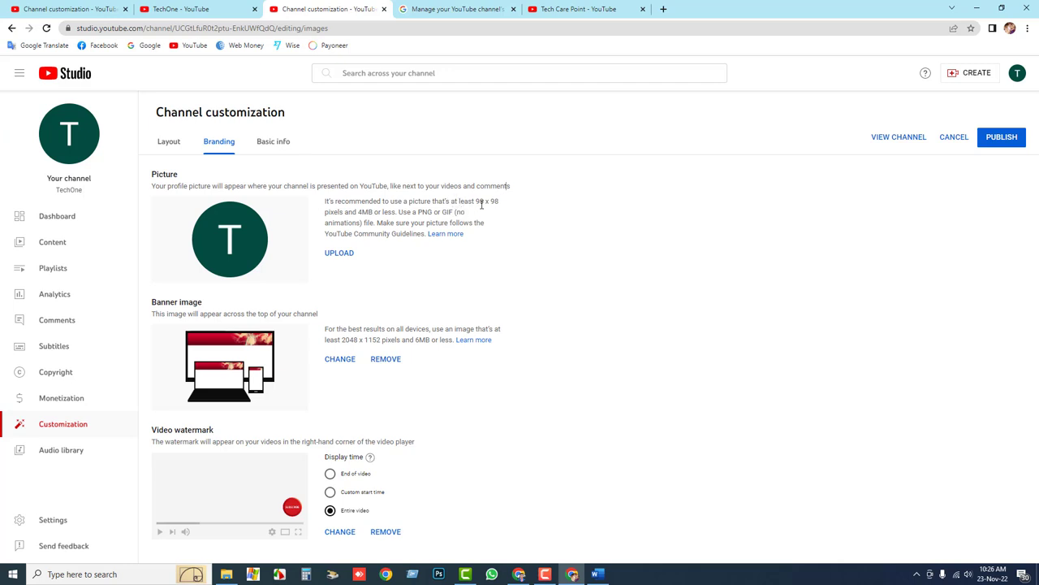
{"action": "left_click_drag", "start_coordinate": [476, 202], "coordinate": [512, 209]}
- Open the profile picture's help, look through the featured and trending posts in the help forum, and close its tab
{"action": "left_click", "coordinate": [444, 237]}
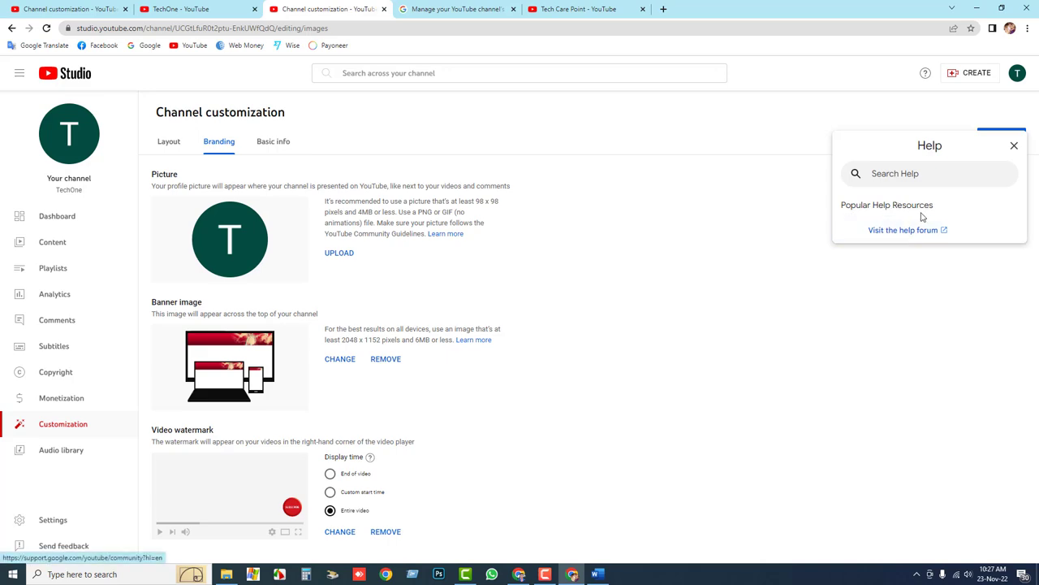
{"action": "left_click", "coordinate": [886, 232]}
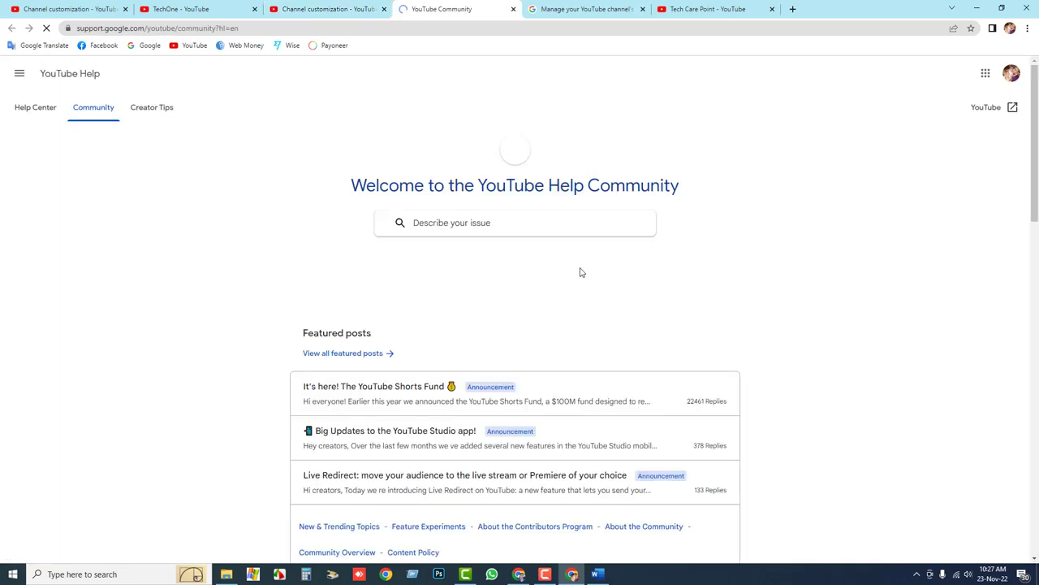
{"action": "scroll", "coordinate": [445, 351], "scroll_direction": "down", "scroll_amount": 1}
{"action": "scroll", "coordinate": [445, 351], "scroll_direction": "down", "scroll_amount": 2}
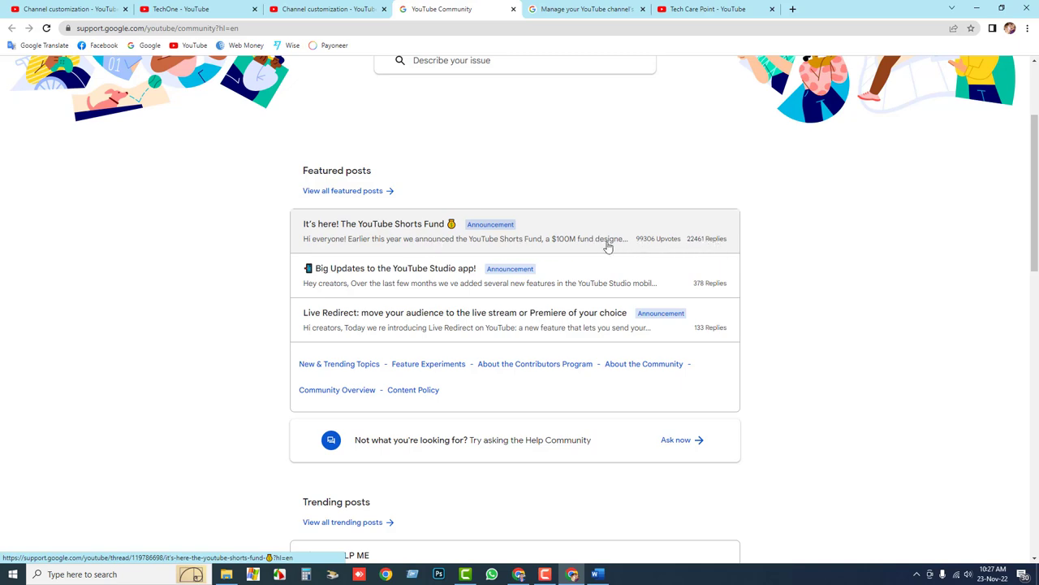
{"action": "scroll", "coordinate": [427, 268], "scroll_direction": "down", "scroll_amount": 8}
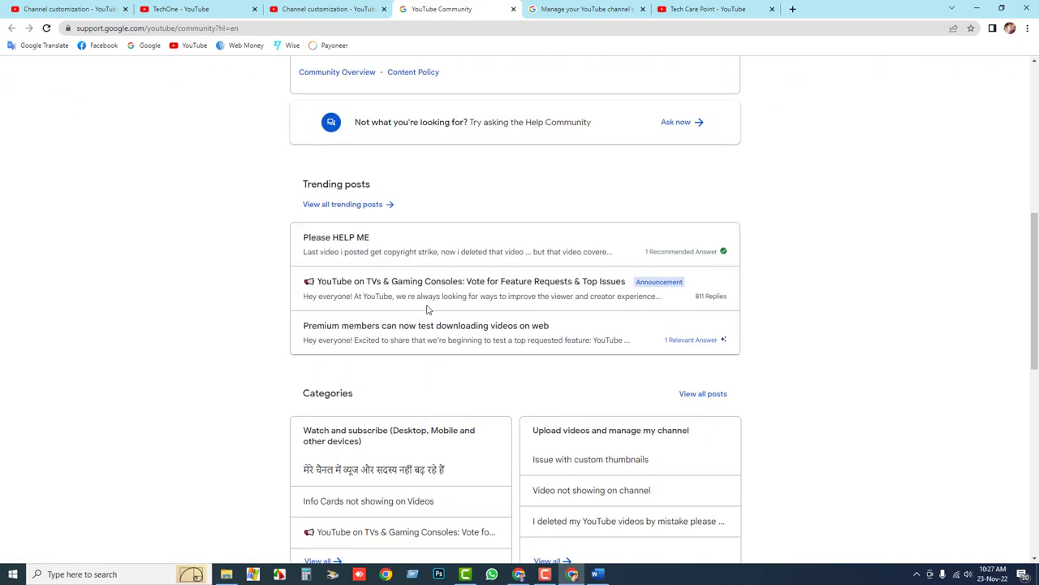
{"action": "scroll", "coordinate": [431, 315], "scroll_direction": "up", "scroll_amount": 10}
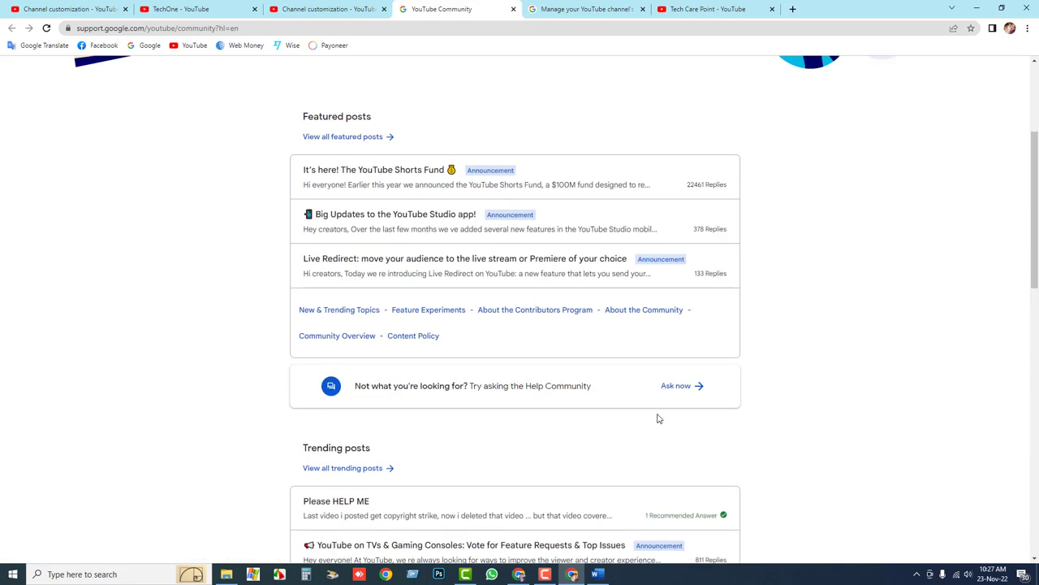
{"action": "left_click", "coordinate": [513, 9]}
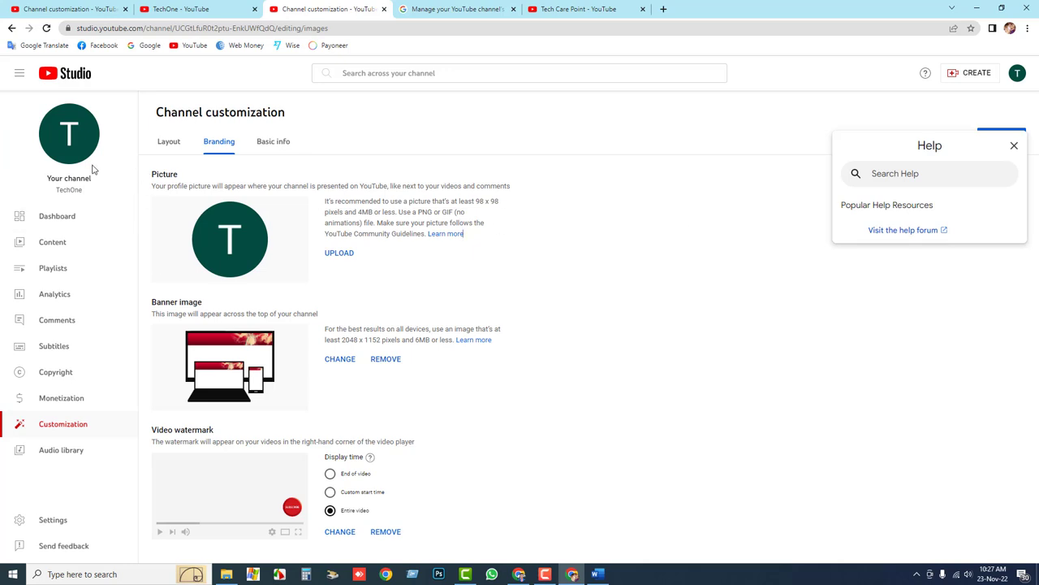
- Copy the channel name TechOne, and publish the banner and watermark changes after closing the help
{"action": "left_click_drag", "start_coordinate": [62, 191], "coordinate": [90, 197]}
{"action": "right_click", "coordinate": [74, 191]}
{"action": "left_click", "coordinate": [89, 202]}
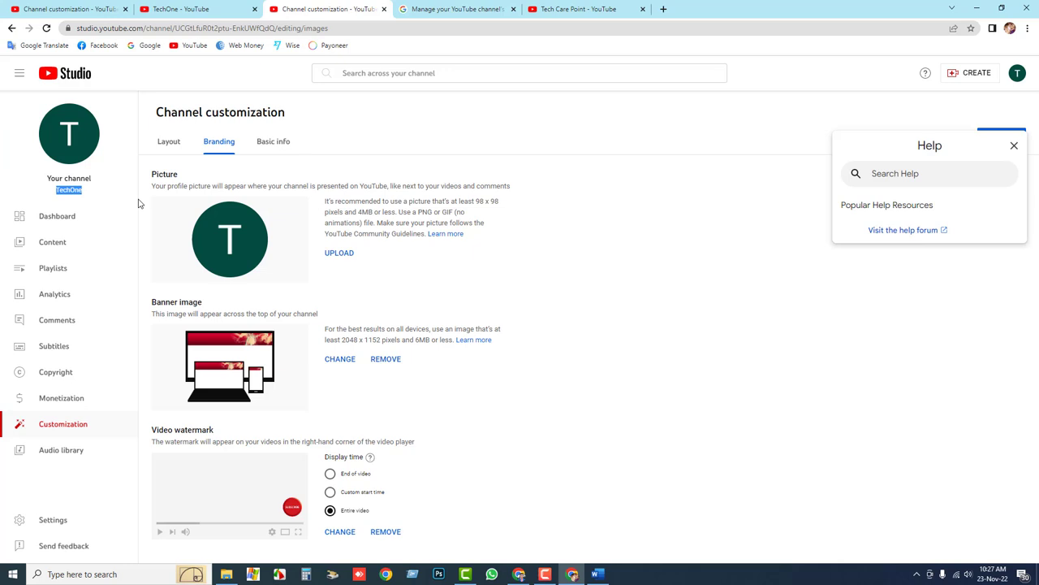
{"action": "left_click", "coordinate": [1015, 143]}
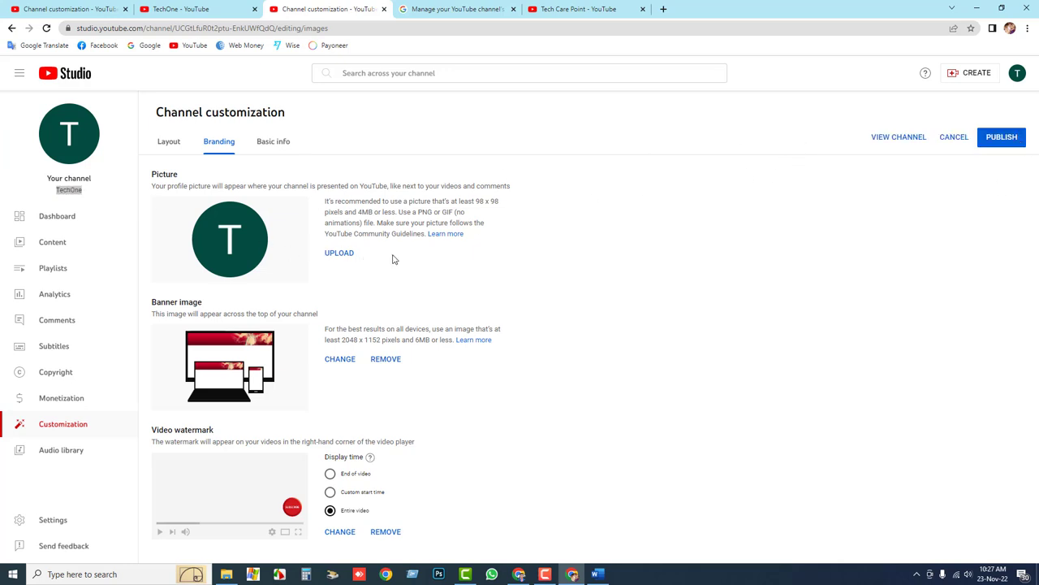
{"action": "left_click", "coordinate": [994, 142]}
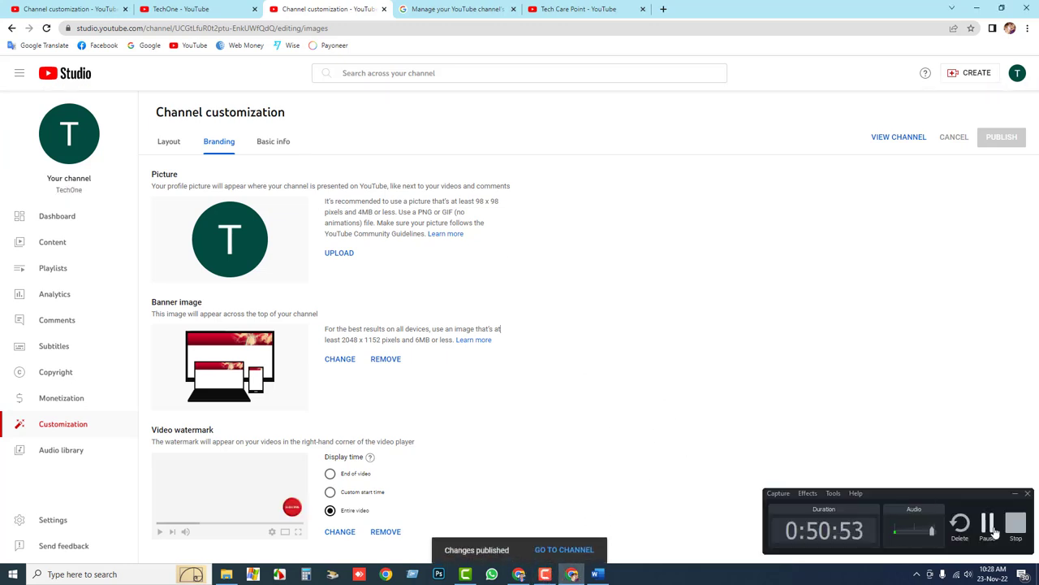
- Show TechOne's channel content page and close the help, Tech Care Point, TechOne channel and channel customization tabs
{"action": "left_click", "coordinate": [1015, 493]}
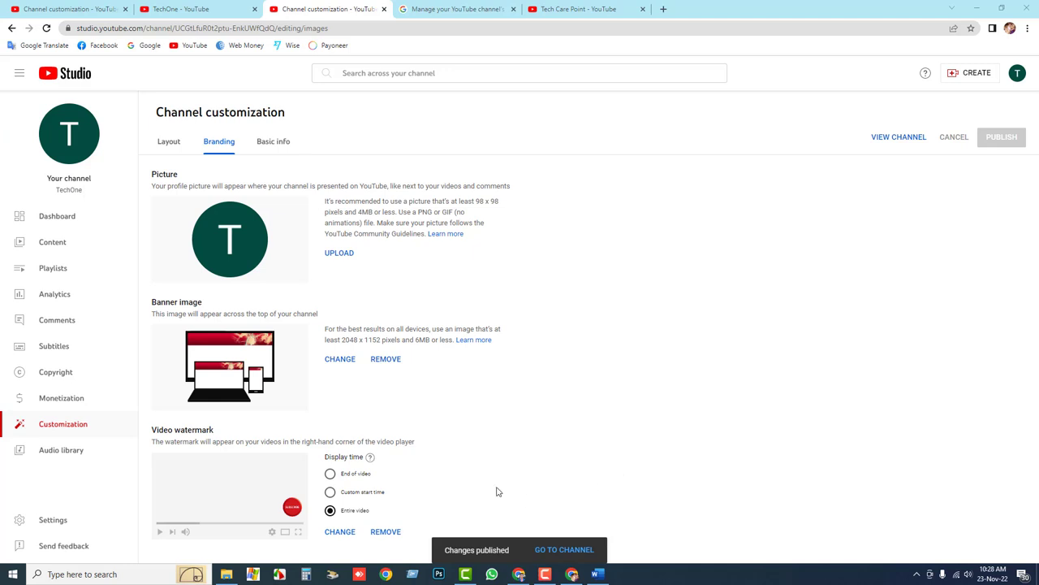
{"action": "left_click", "coordinate": [47, 246]}
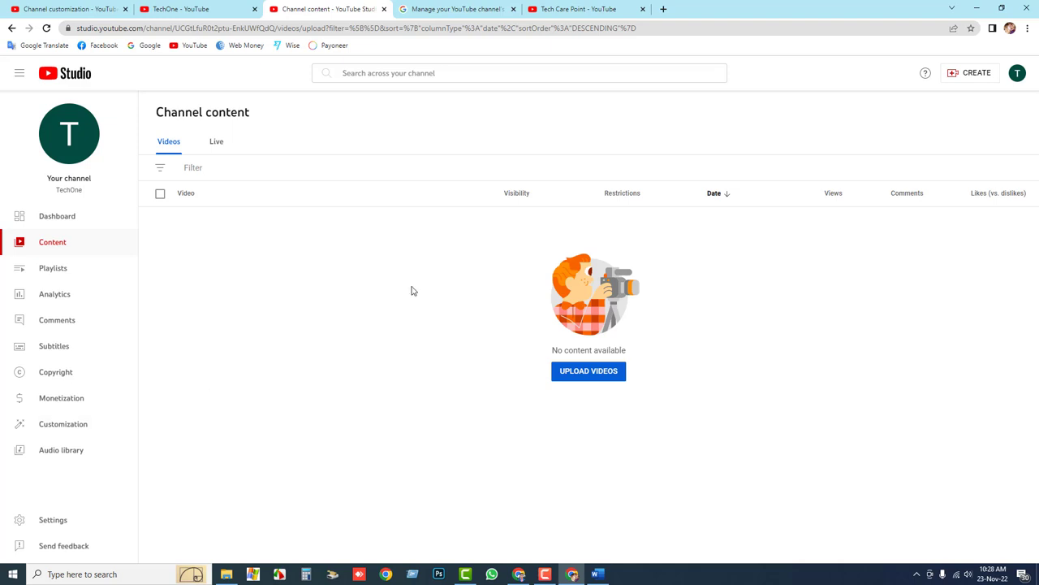
{"action": "left_click", "coordinate": [512, 8]}
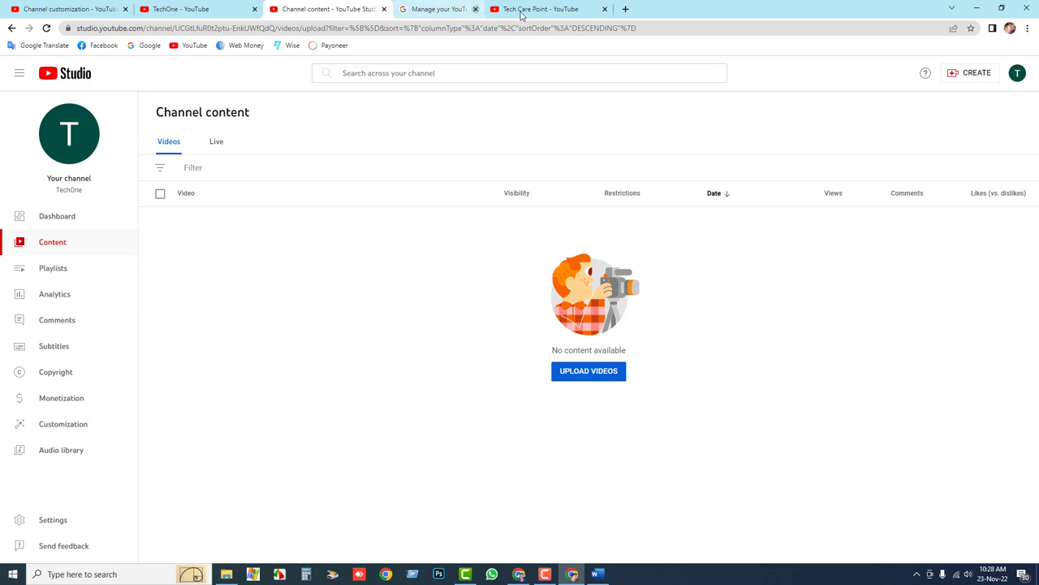
{"action": "left_click", "coordinate": [514, 9]}
{"action": "left_click", "coordinate": [216, 9]}
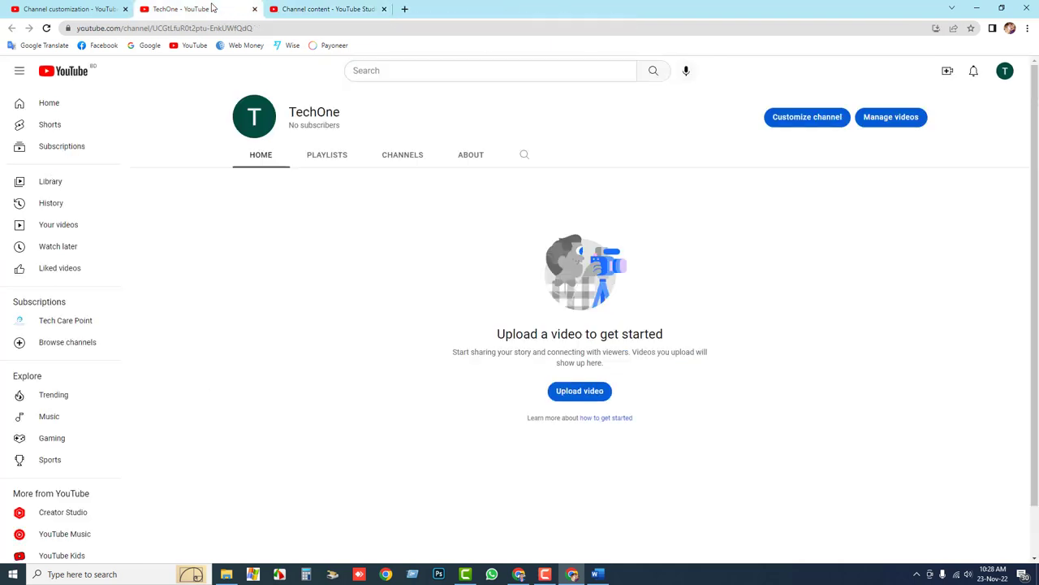
{"action": "left_click", "coordinate": [254, 9]}
{"action": "left_click", "coordinate": [114, 9]}
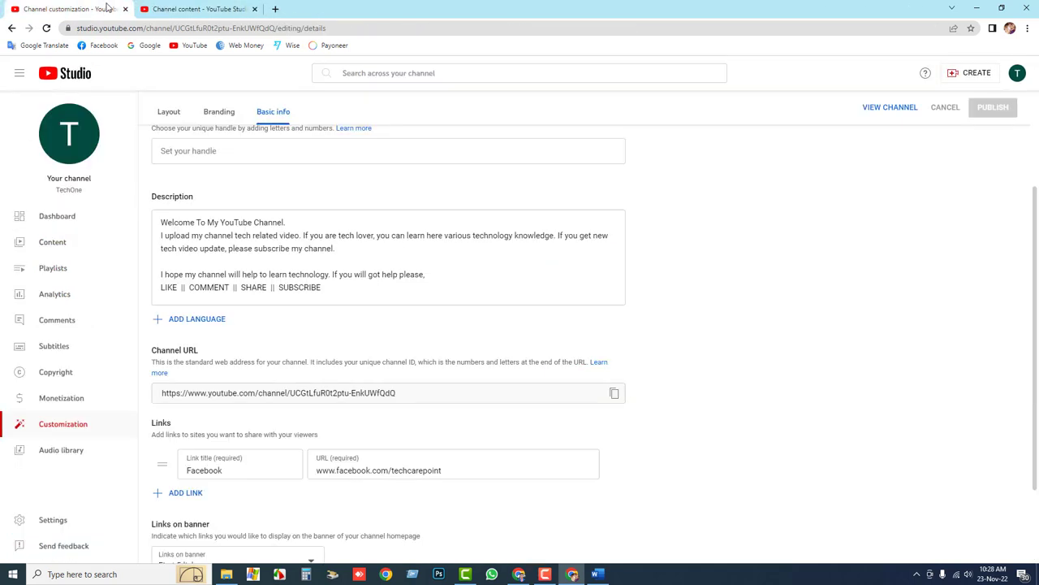
{"action": "left_click_drag", "start_coordinate": [194, 9], "coordinate": [120, 10]}
- Open YouTube in a new tab and switch from TechOne to the personal channel of the same Google account
{"action": "left_click", "coordinate": [145, 9]}
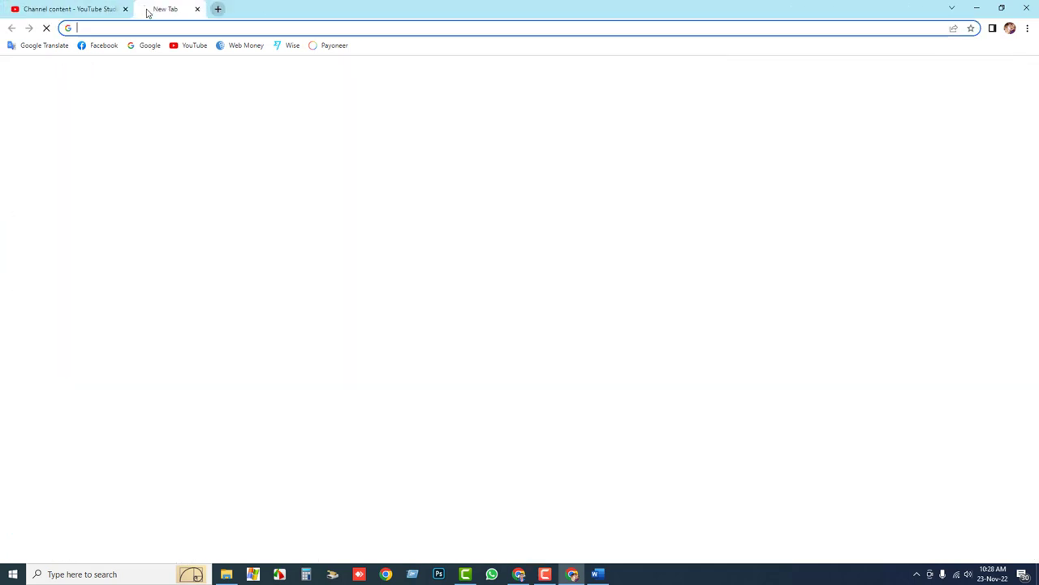
{"action": "left_click", "coordinate": [187, 47]}
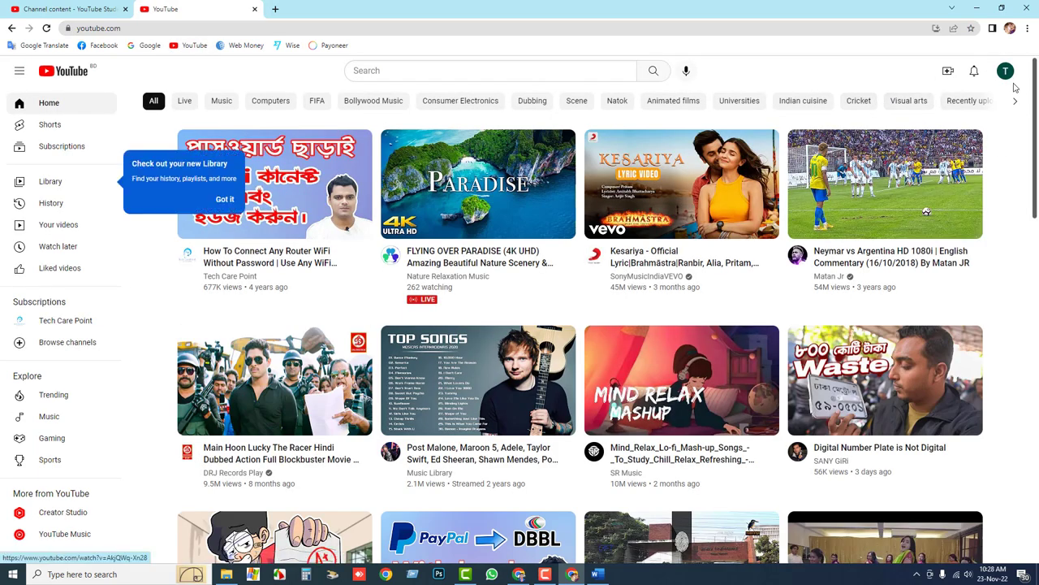
{"action": "left_click", "coordinate": [1005, 71]}
{"action": "left_click", "coordinate": [976, 186]}
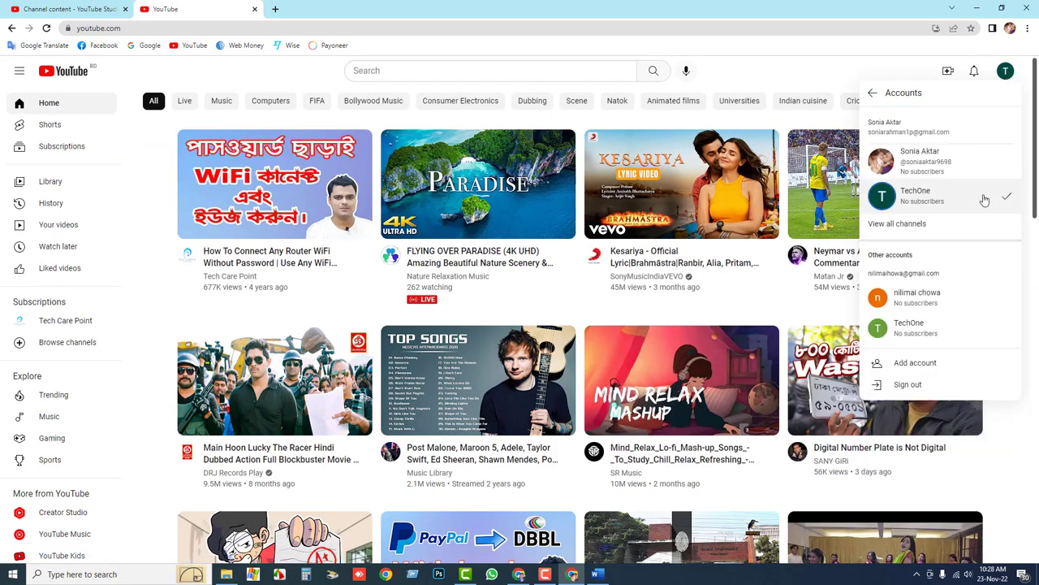
{"action": "left_click", "coordinate": [949, 166]}
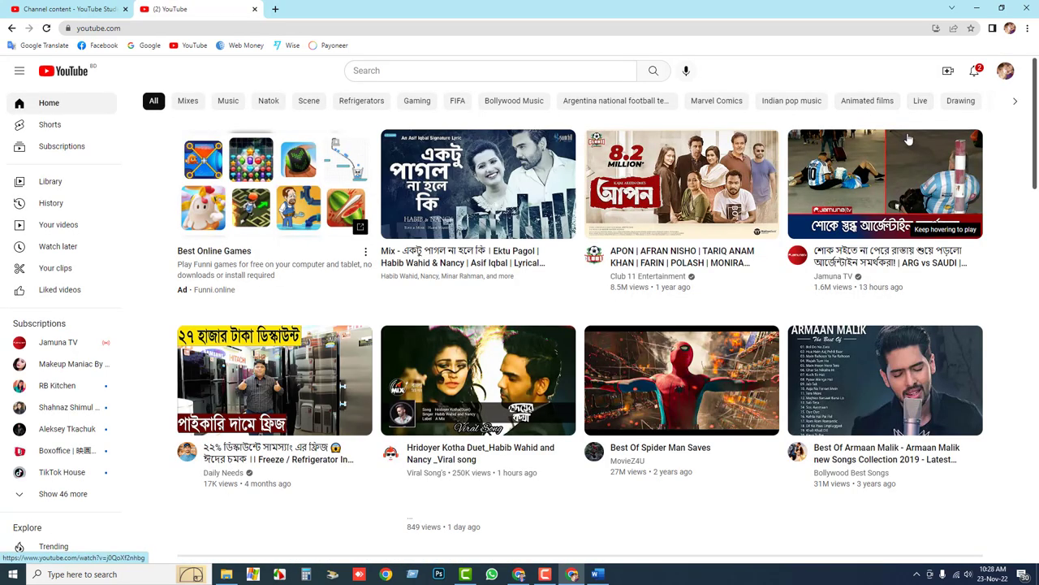
- Open YouTube Studio for the personal channel and highlight its channel name on the dashboard
{"action": "mouse_move", "coordinate": [964, 123]}
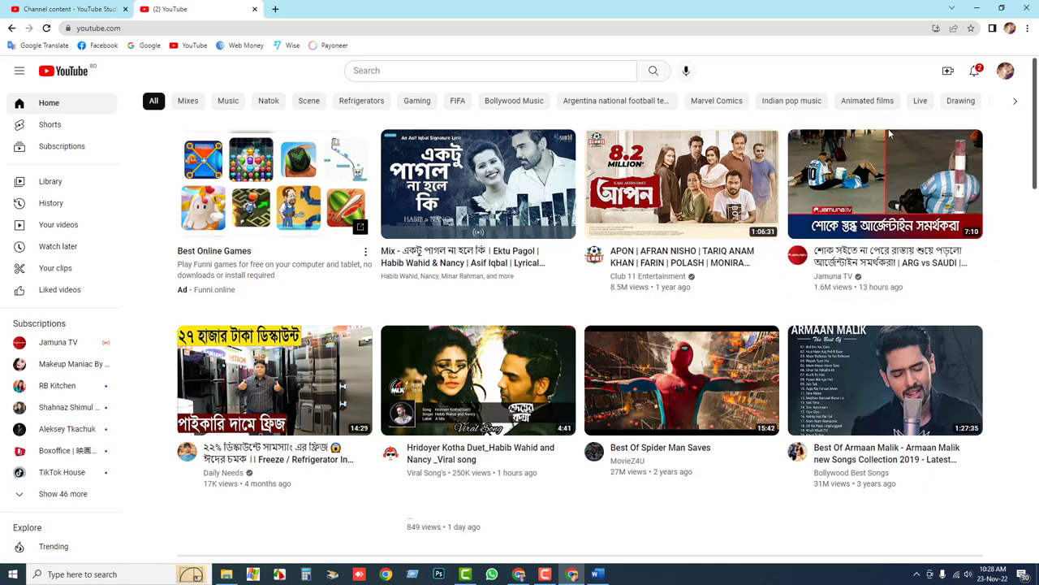
{"action": "left_click", "coordinate": [1006, 72]}
{"action": "left_click", "coordinate": [909, 174]}
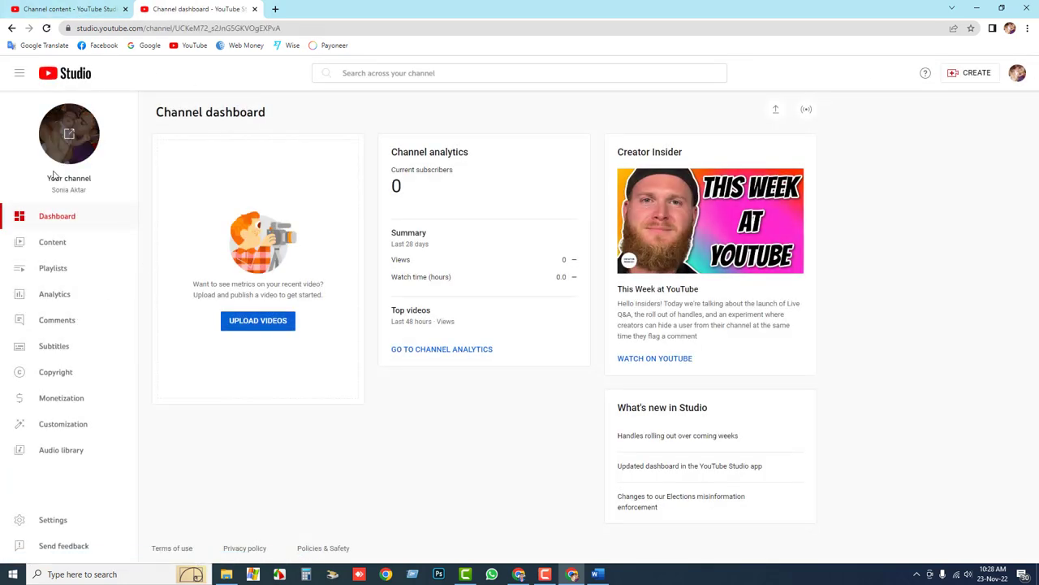
{"action": "left_click_drag", "start_coordinate": [51, 191], "coordinate": [88, 190]}
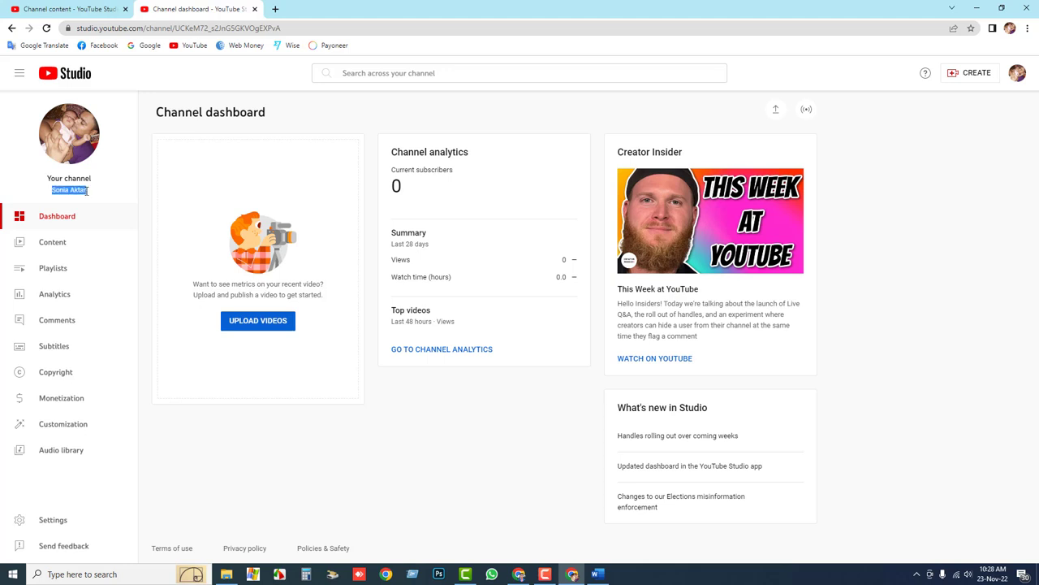
- Open the personal channel's permission settings and list the access roles offered for a new invitation
{"action": "left_click", "coordinate": [58, 521]}
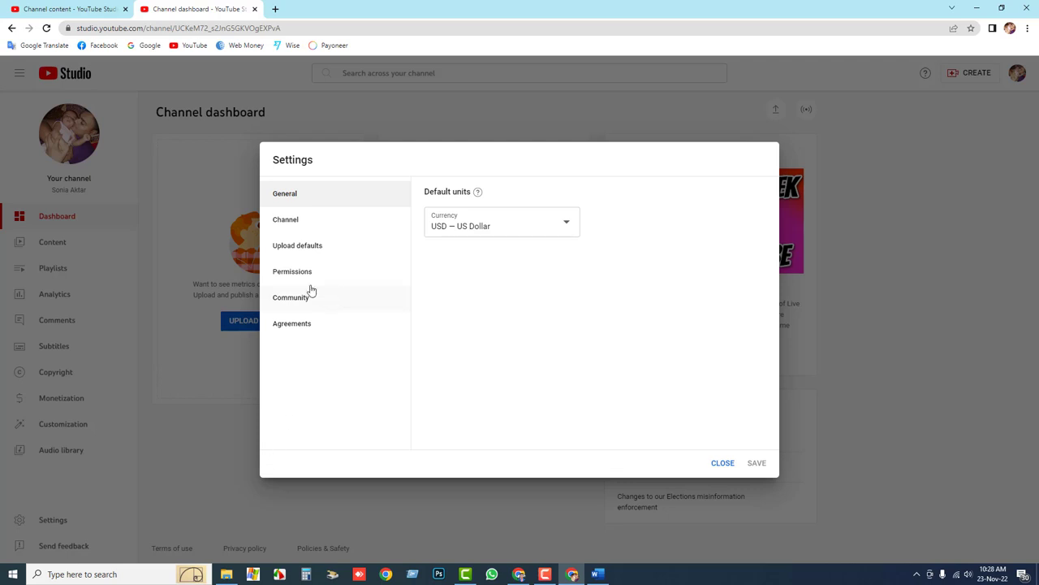
{"action": "left_click", "coordinate": [301, 275]}
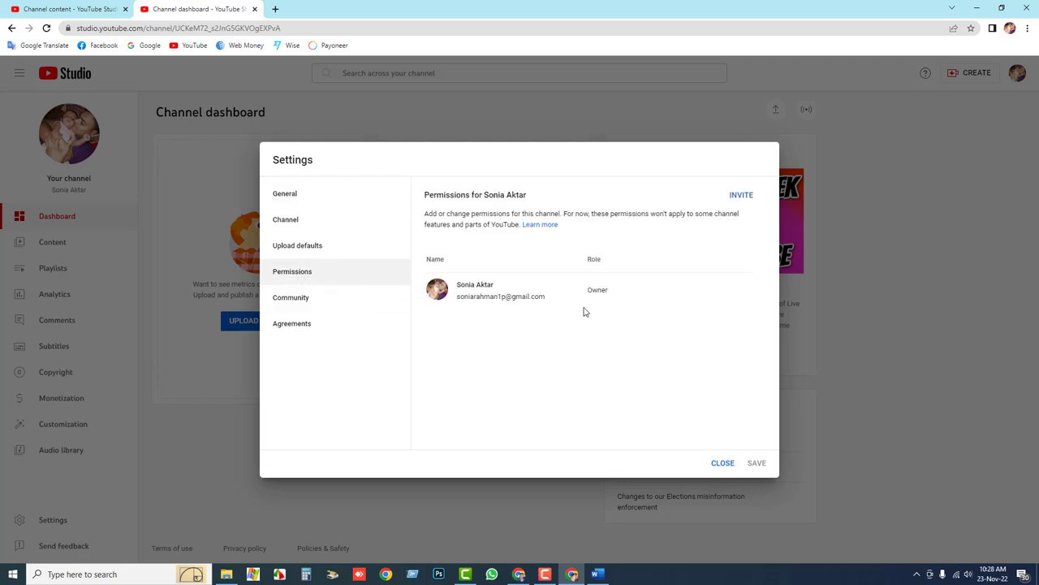
{"action": "left_click", "coordinate": [742, 196]}
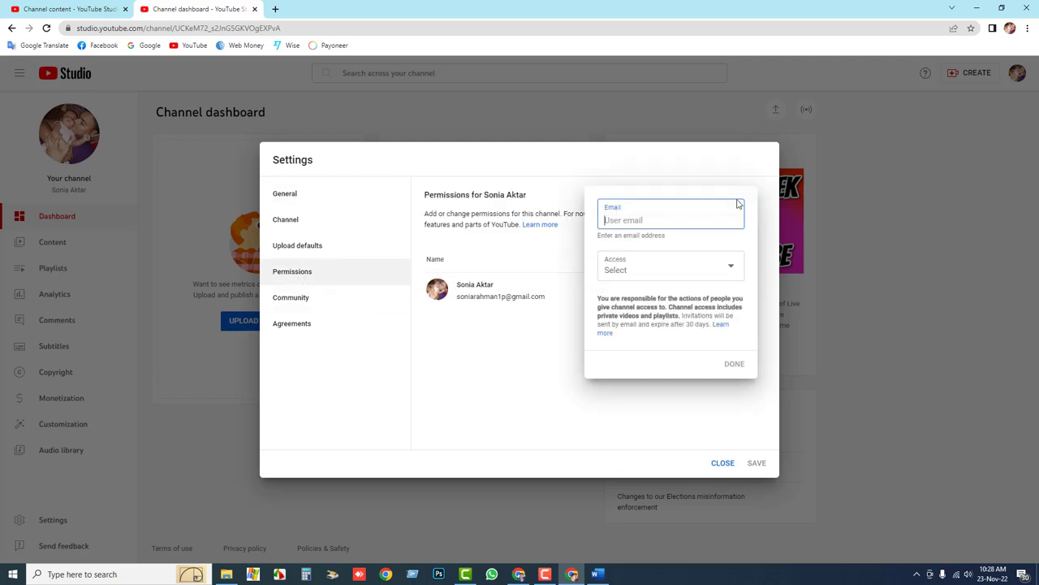
{"action": "left_click", "coordinate": [667, 271]}
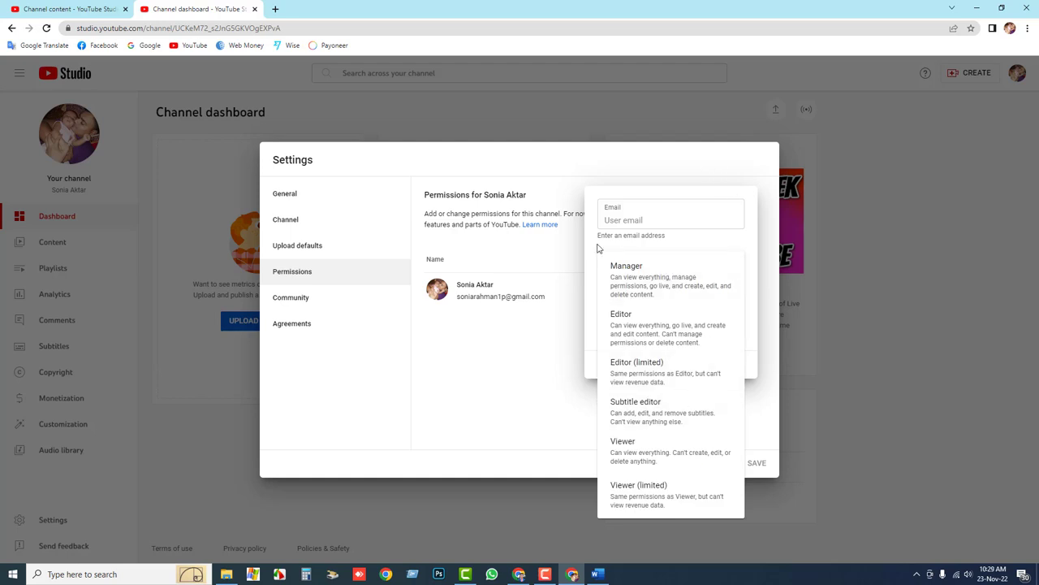
- Open the permission settings of the TechOne channel and compare them with the access roles of the personal channel
{"action": "left_click", "coordinate": [56, 9]}
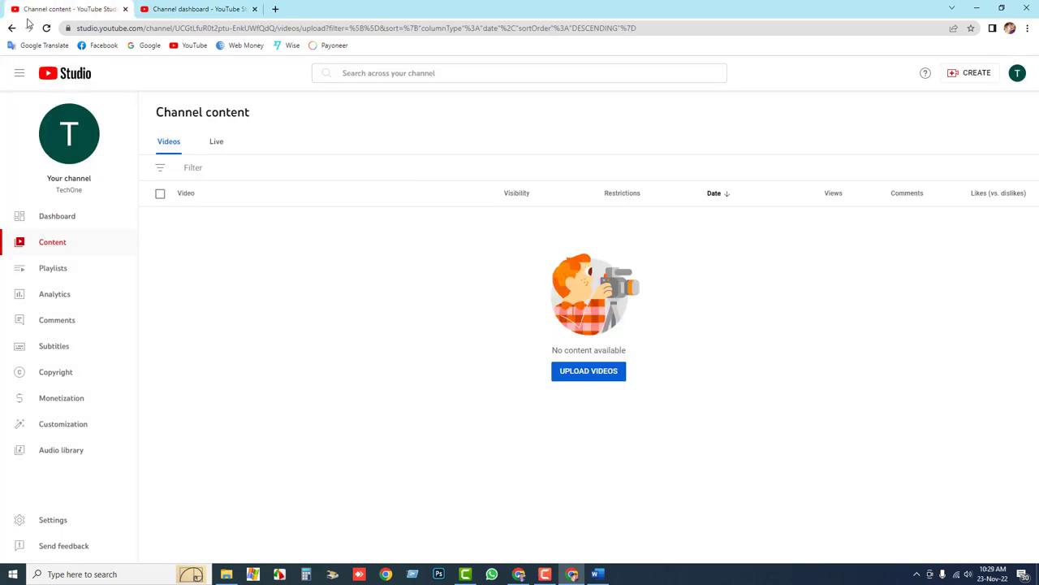
{"action": "left_click", "coordinate": [45, 522]}
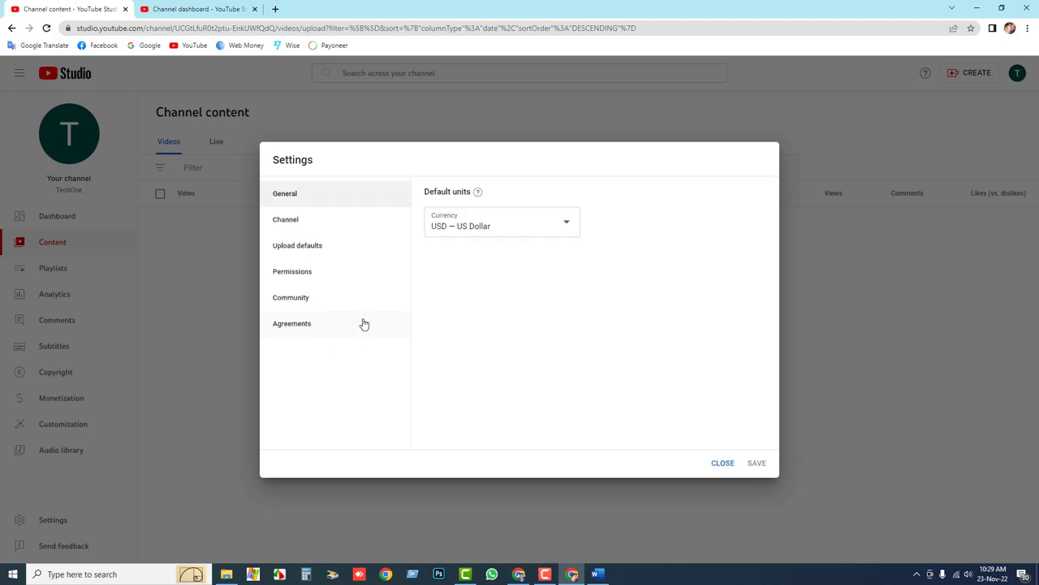
{"action": "left_click", "coordinate": [284, 275]}
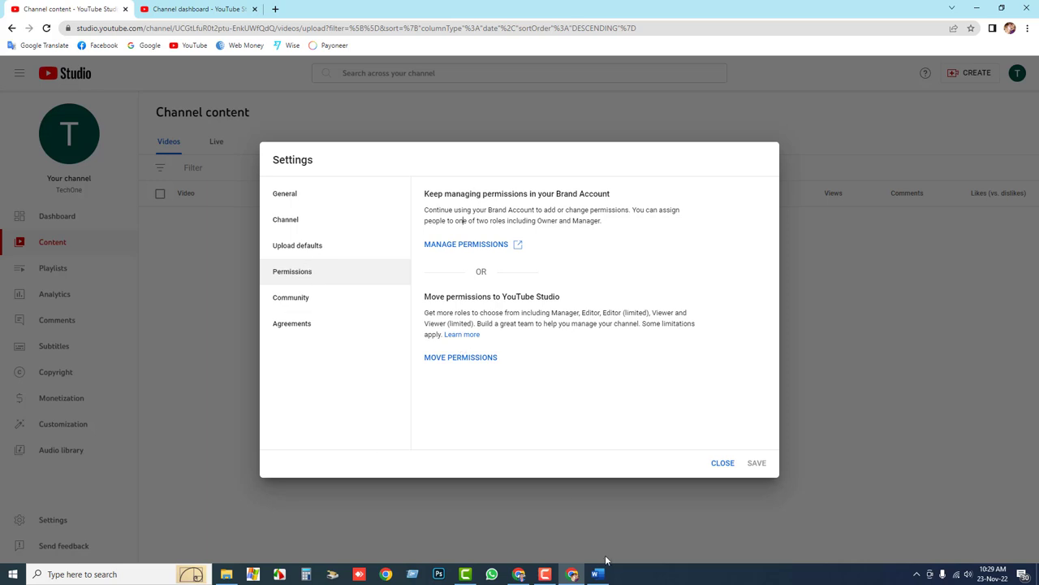
{"action": "left_click", "coordinate": [243, 9]}
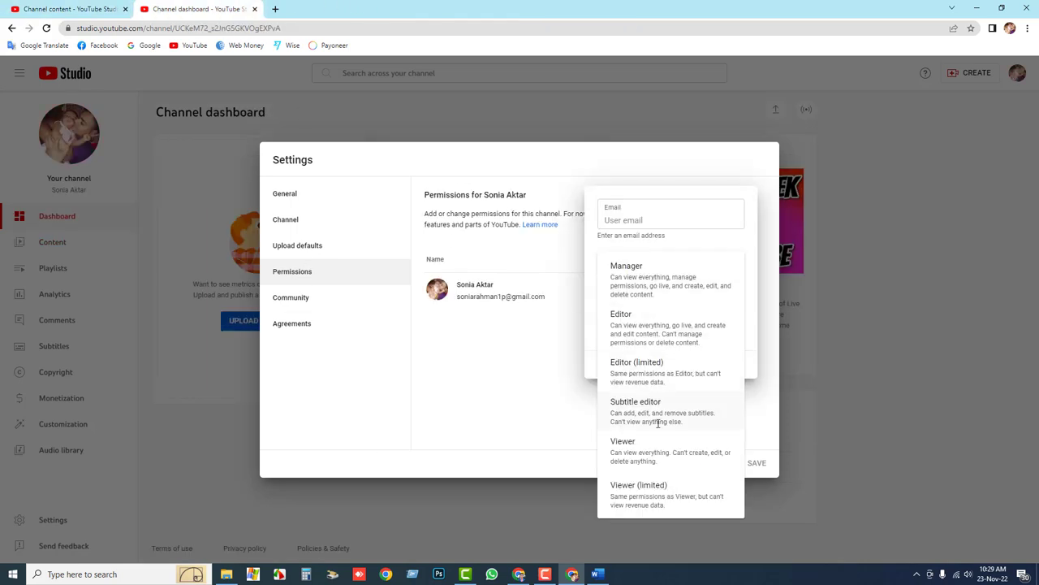
{"action": "key", "text": "ctrl+shift+Tab"}
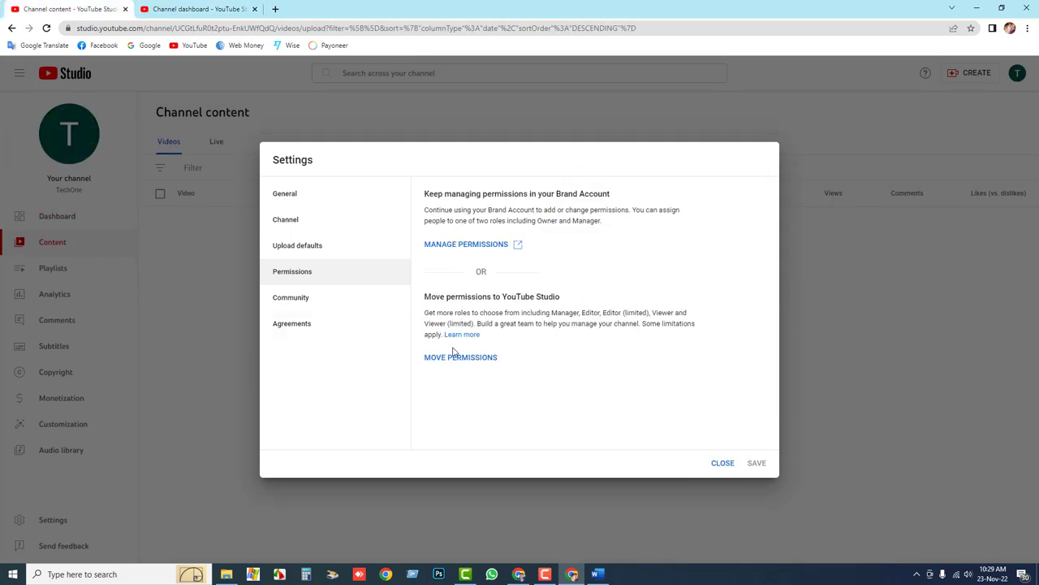
- Read TechOne's options for moving permissions to YouTube Studio and for keeping permission management in the Brand Account
{"action": "left_click_drag", "start_coordinate": [432, 301], "coordinate": [529, 360]}
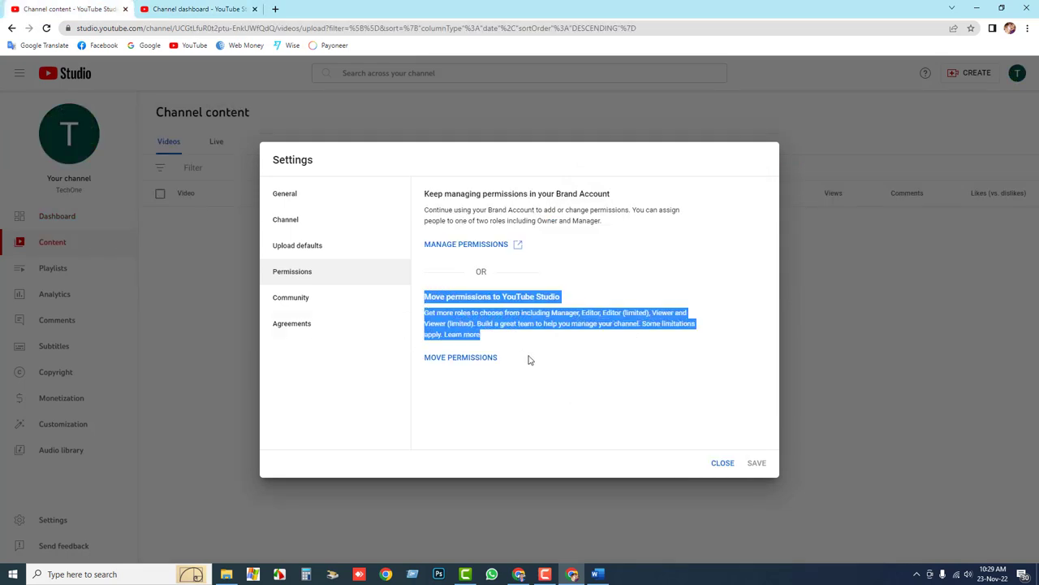
{"action": "left_click", "coordinate": [523, 370]}
{"action": "left_click_drag", "start_coordinate": [424, 300], "coordinate": [499, 360]}
{"action": "left_click", "coordinate": [452, 297]}
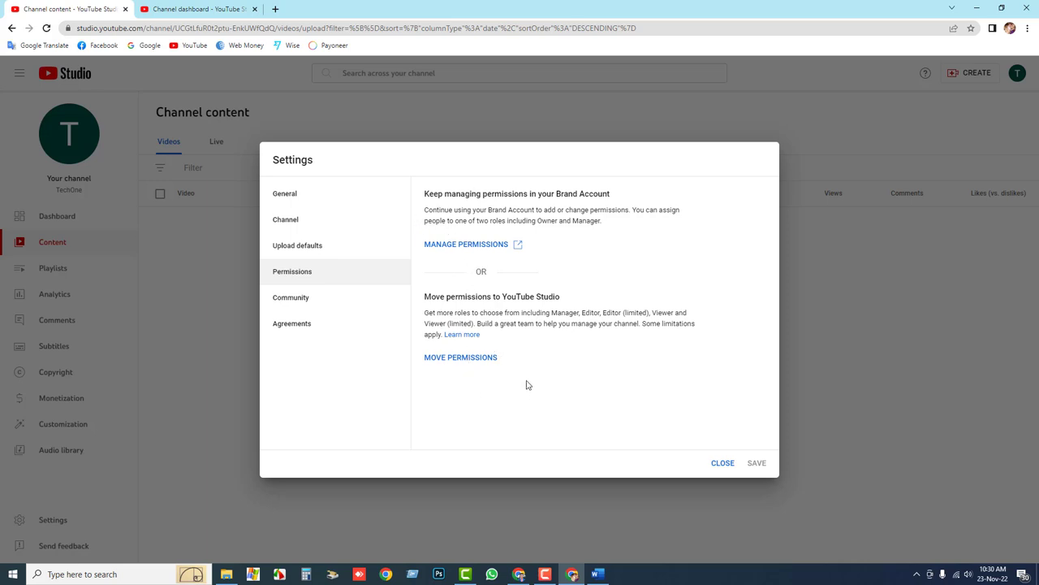
{"action": "left_click_drag", "start_coordinate": [489, 347], "coordinate": [421, 292]}
{"action": "left_click", "coordinate": [467, 294]}
{"action": "left_click_drag", "start_coordinate": [423, 193], "coordinate": [603, 223]}
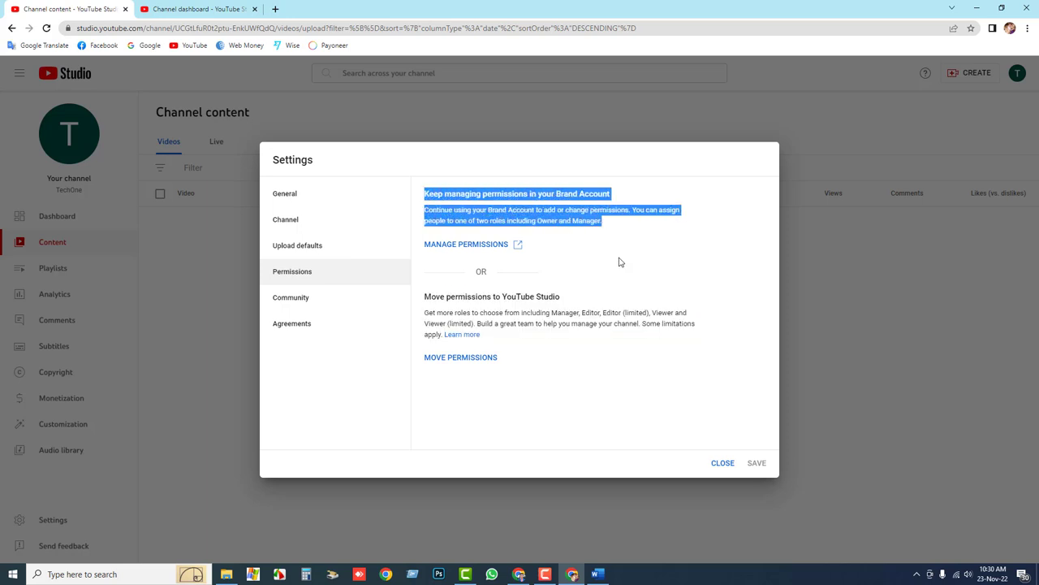
{"action": "left_click", "coordinate": [544, 229]}
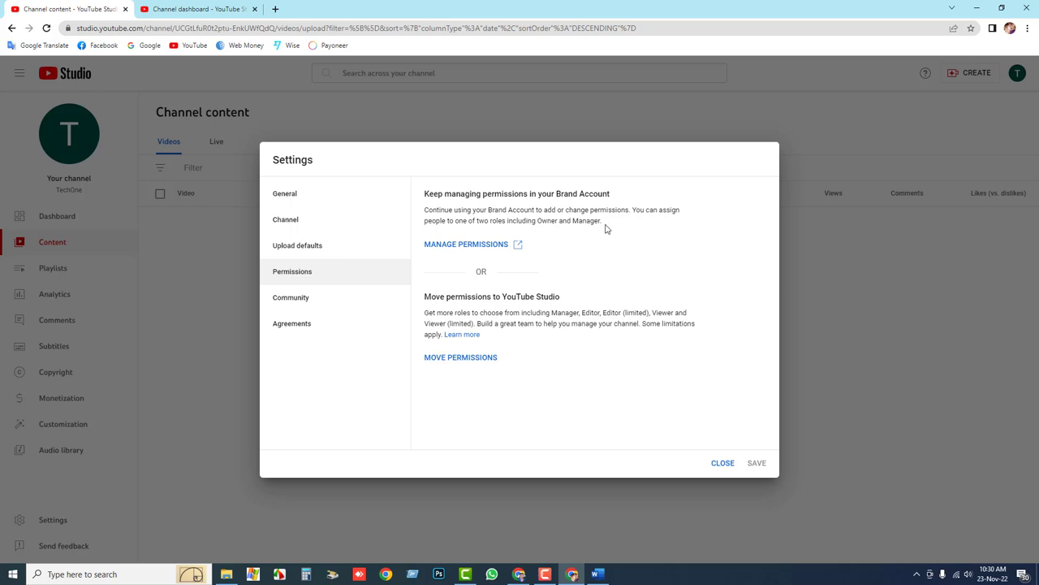
{"action": "left_click_drag", "start_coordinate": [605, 227], "coordinate": [418, 190]}
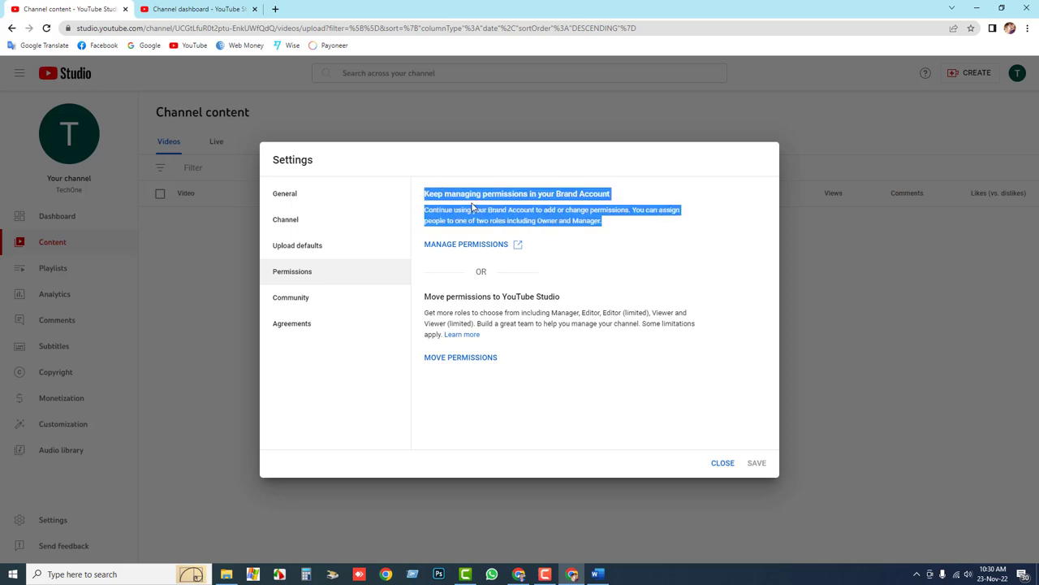
{"action": "left_click", "coordinate": [538, 288]}
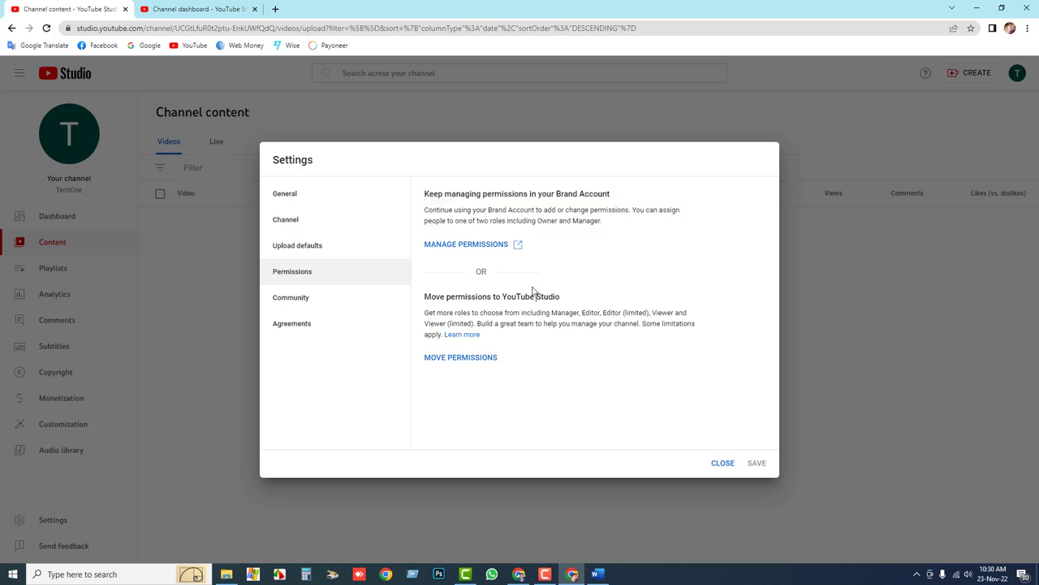
- In the YouTube Channel Word document, copy "Same permissions as" from the Viewer (Limited) line into item 1 under Advantage of Brand YouTube Channel Access
{"action": "left_click", "coordinate": [597, 574]}
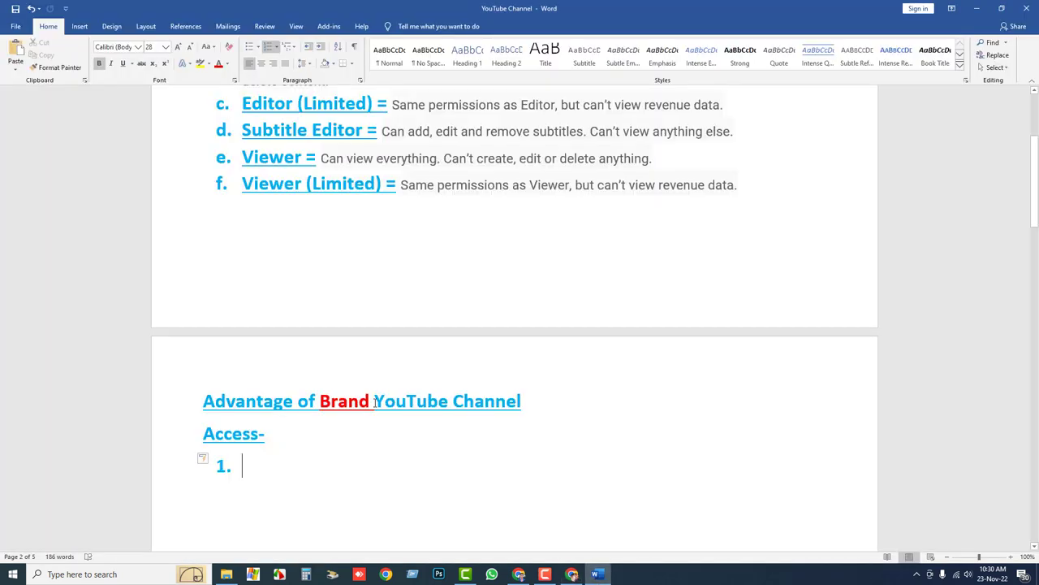
{"action": "scroll", "coordinate": [287, 427], "scroll_direction": "down", "scroll_amount": 2}
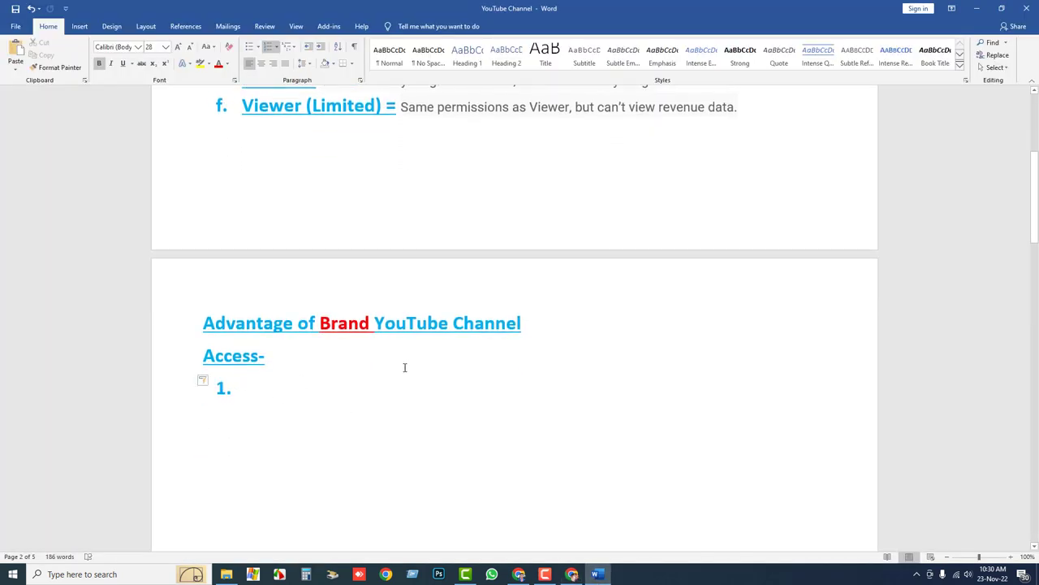
{"action": "scroll", "coordinate": [428, 340], "scroll_direction": "up", "scroll_amount": 2}
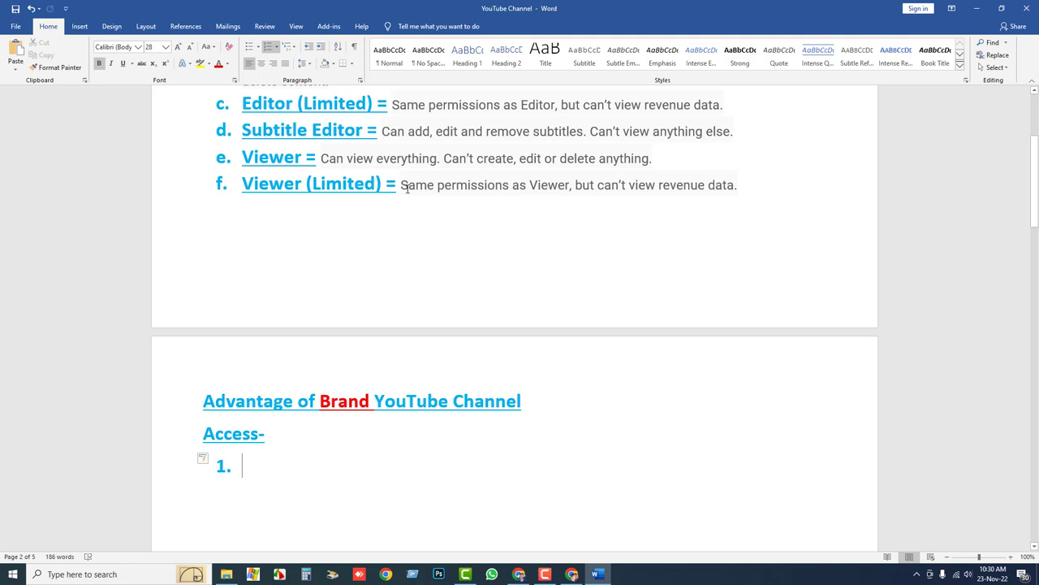
{"action": "left_click_drag", "start_coordinate": [400, 185], "coordinate": [529, 185]}
{"action": "key", "text": "ctrl+c"}
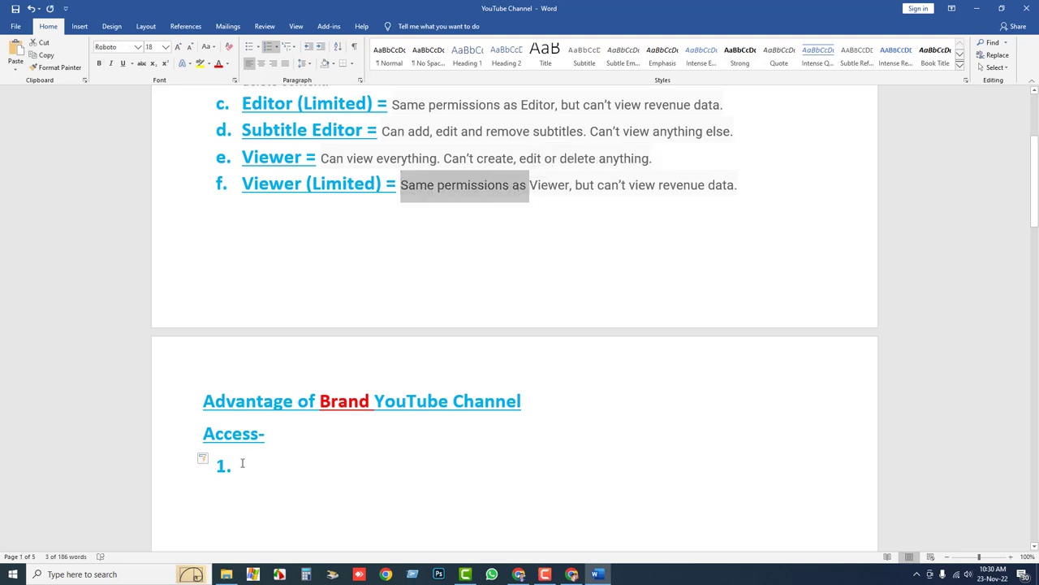
{"action": "left_click", "coordinate": [242, 463]}
{"action": "key", "text": "ctrl+v"}
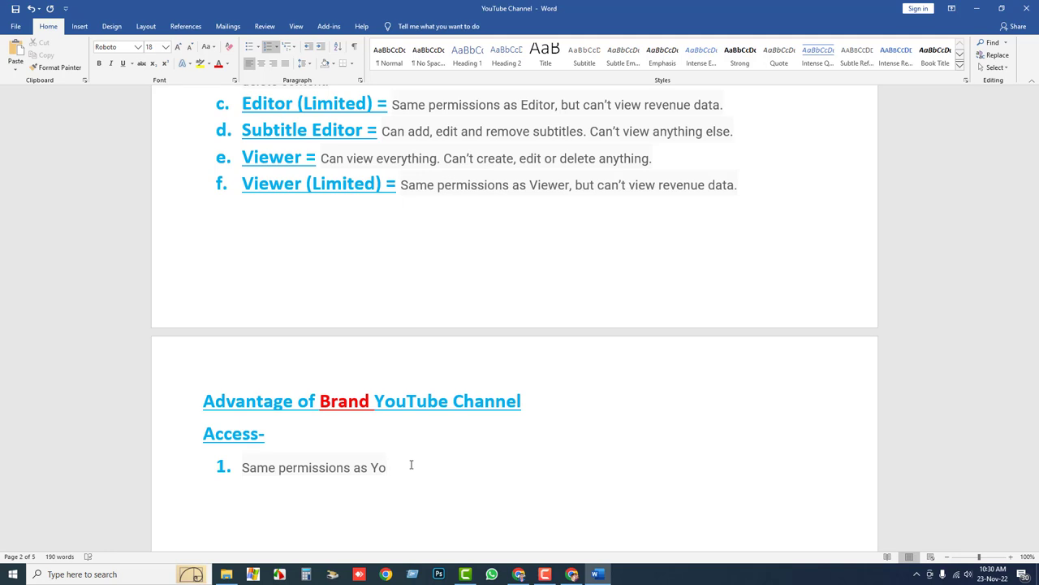
- Complete the first sentence of item 1 with "YouTube Personal/Default channel.", correcting the spelling of "Default"
{"action": "type", "text": "YouTube Personal/"}
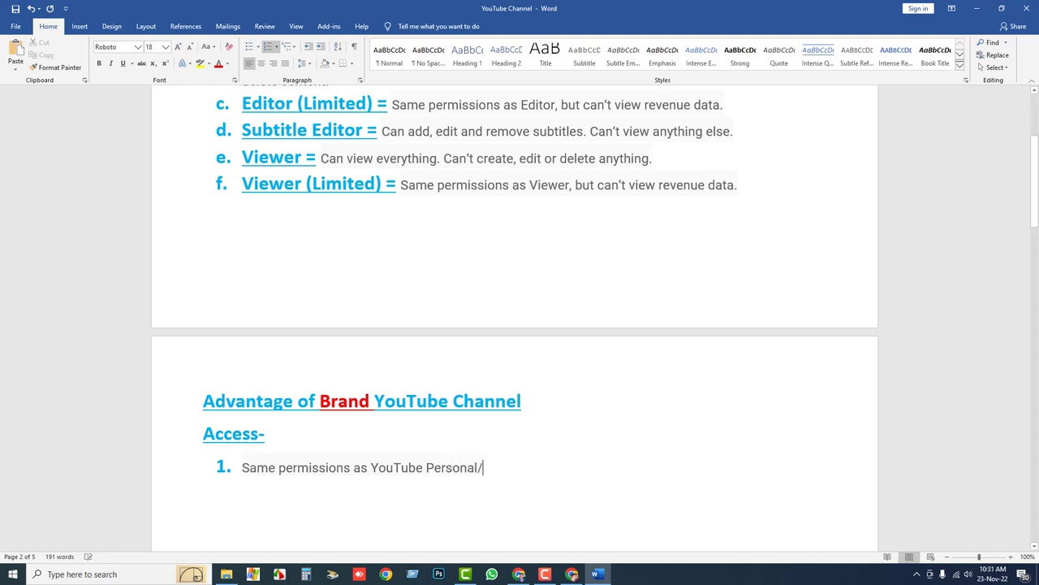
{"action": "type", "text": "Defu"}
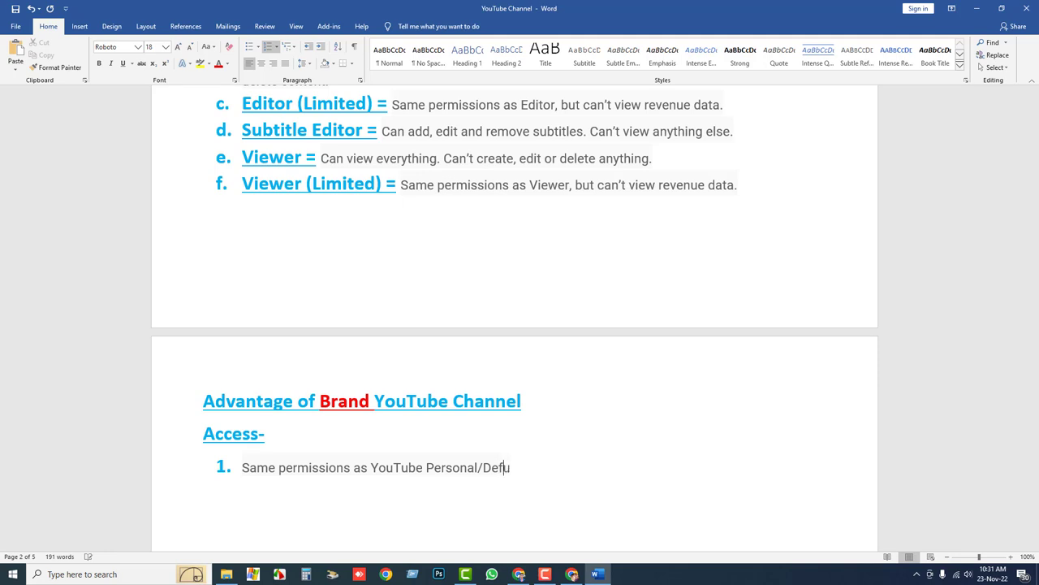
{"action": "type", "text": "lt"}
{"action": "right_click", "coordinate": [504, 468]}
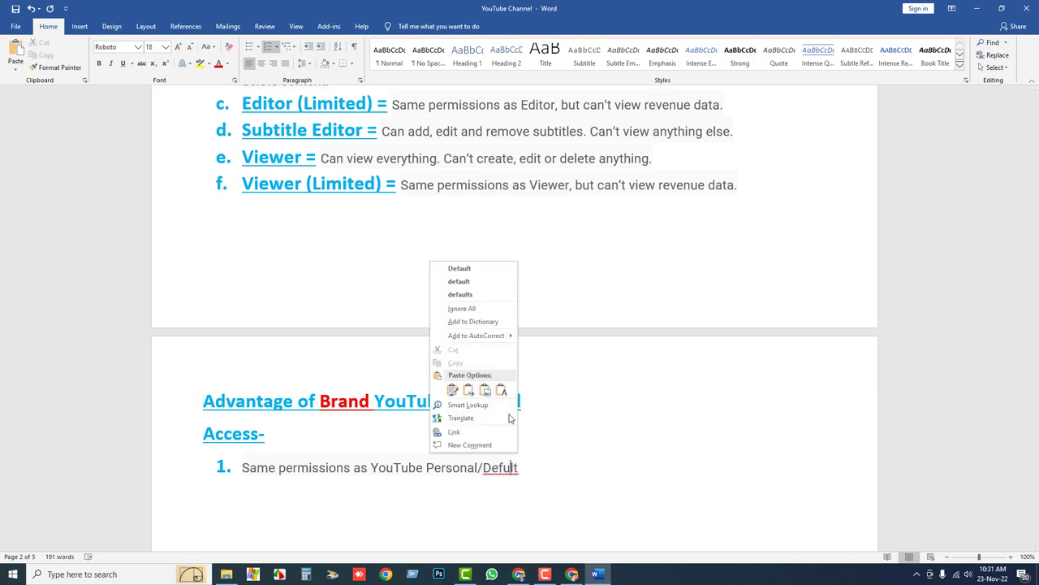
{"action": "left_click", "coordinate": [457, 276]}
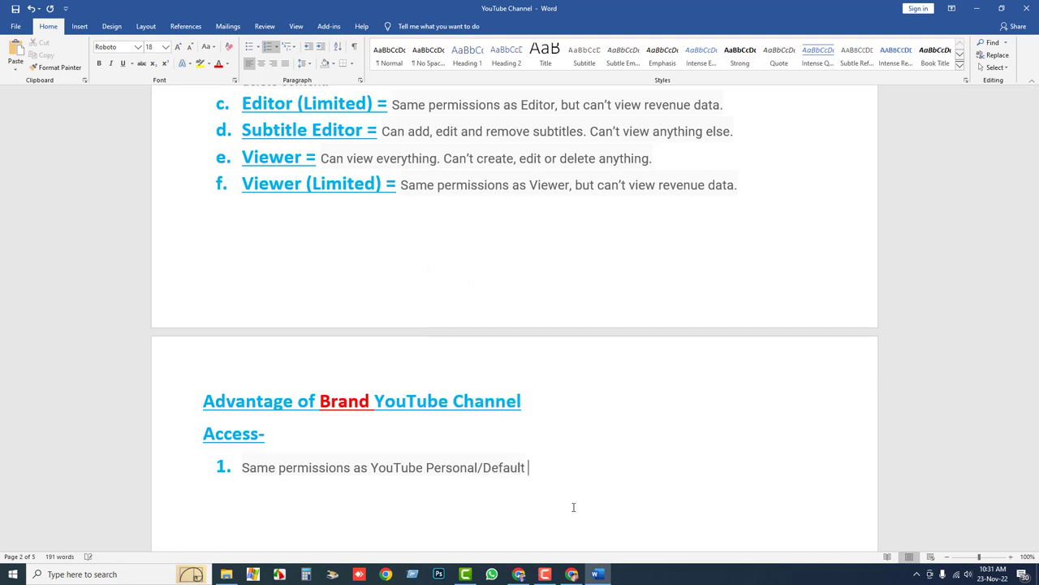
{"action": "type", "text": "C"}
{"action": "key", "text": "BackSpace"}
{"action": "type", "text": "ch"}
{"action": "key", "text": "BackSpace"}
{"action": "type", "text": "C"}
{"action": "key", "text": "BackSpace"}
{"action": "type", "text": "c"}
{"action": "key", "text": "BackSpace"}
{"action": "type", "text": "hannel"}
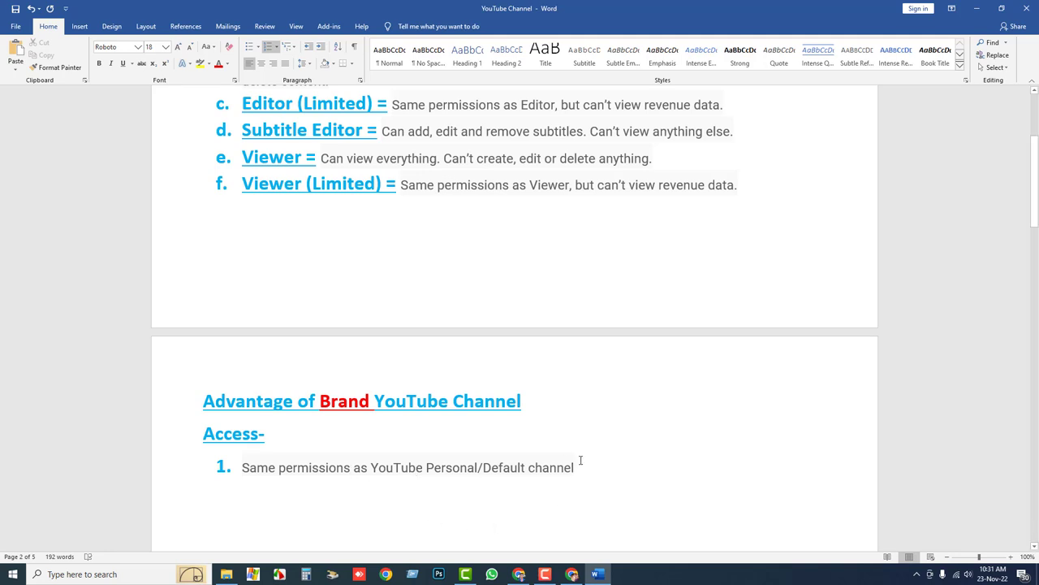
{"action": "type", "text": "."}
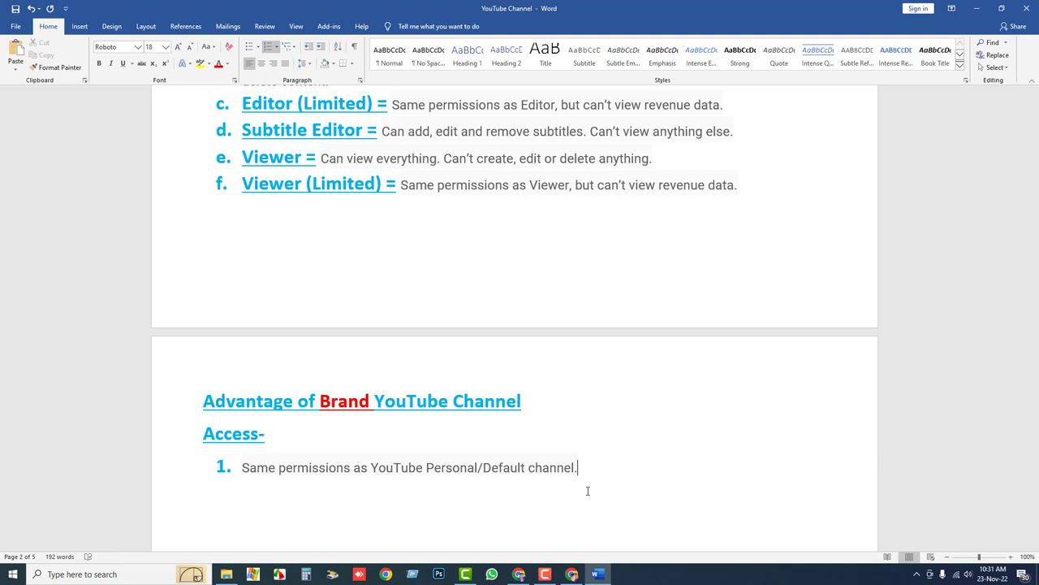
- Continue item 1 with "Additional future Primary owner, owner and manager"
{"action": "type", "text": "Additional fut"}
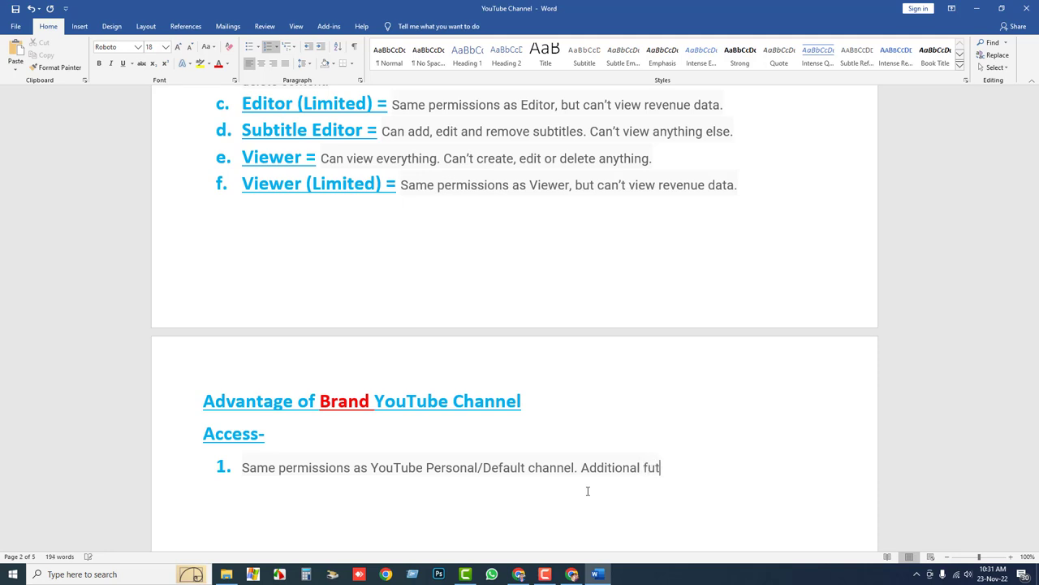
{"action": "type", "text": "ure"}
{"action": "type", "text": "Primary onw"}
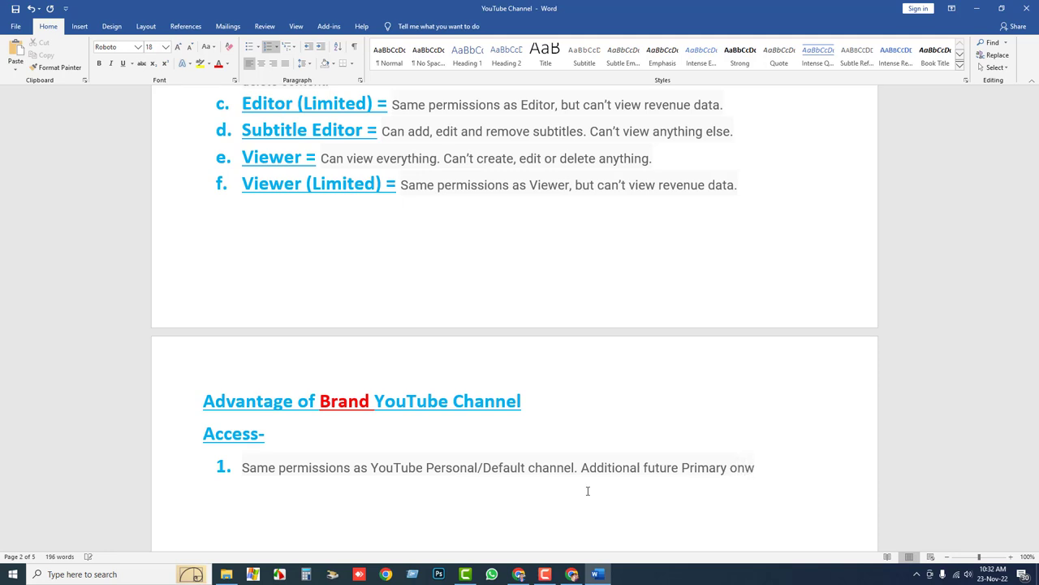
{"action": "key", "text": "BackSpace"}
{"action": "key", "text": "BackSpace"}
{"action": "type", "text": "wner, owner and manager"}
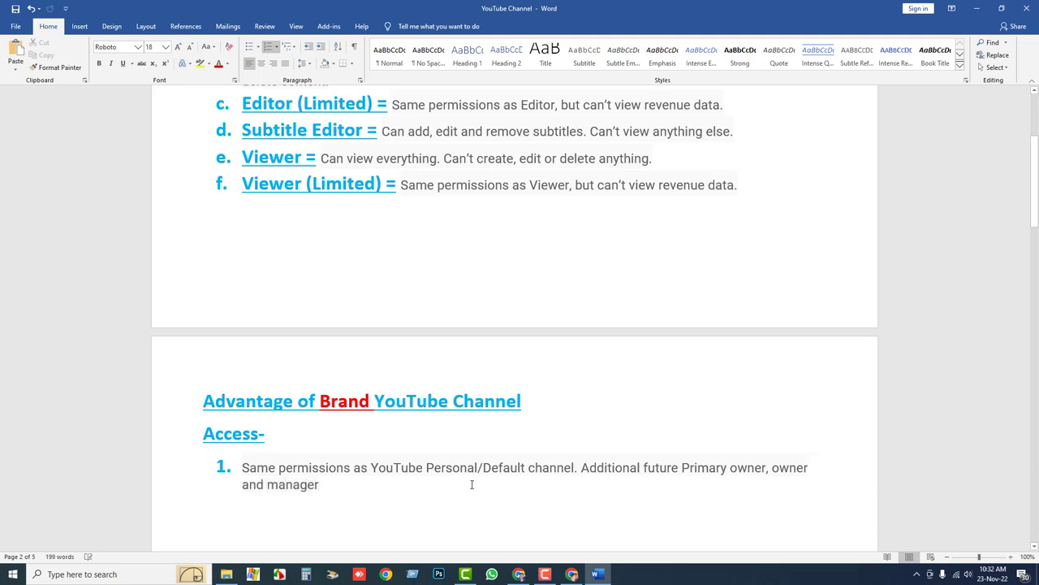
- Colour "Primary owner, owner and manager" in item 1 of the Brand channel section red
{"action": "scroll", "coordinate": [341, 325], "scroll_direction": "up", "scroll_amount": 5}
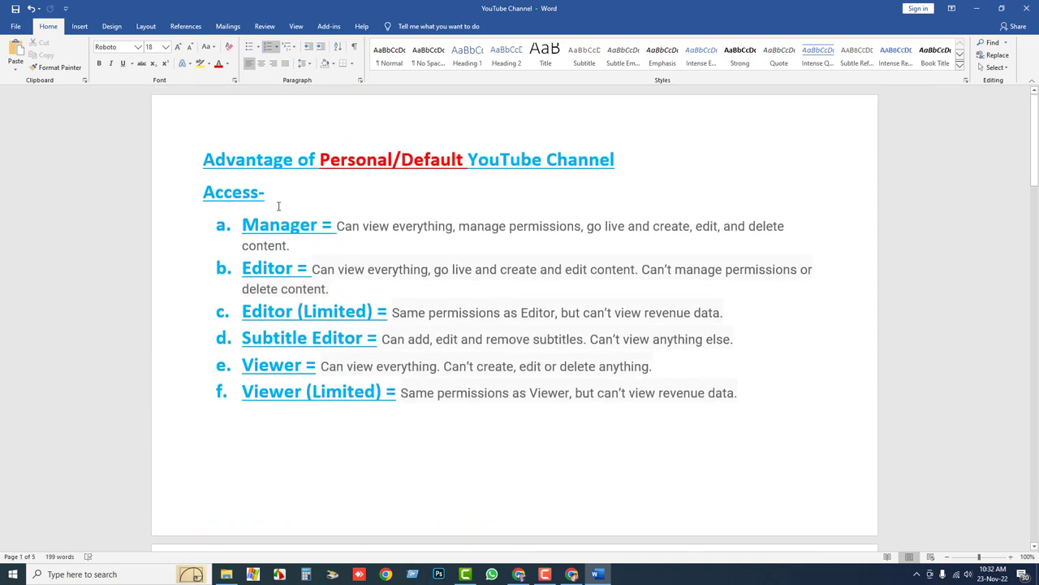
{"action": "scroll", "coordinate": [291, 216], "scroll_direction": "down", "scroll_amount": 5}
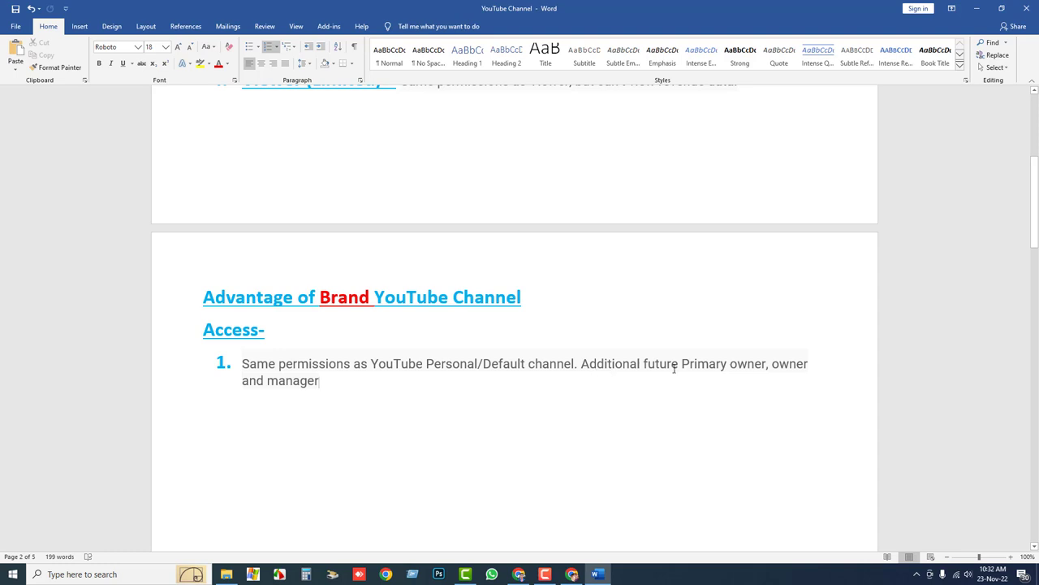
{"action": "left_click_drag", "start_coordinate": [645, 363], "coordinate": [752, 390]}
{"action": "left_click", "coordinate": [682, 363]}
{"action": "left_click", "coordinate": [826, 347]}
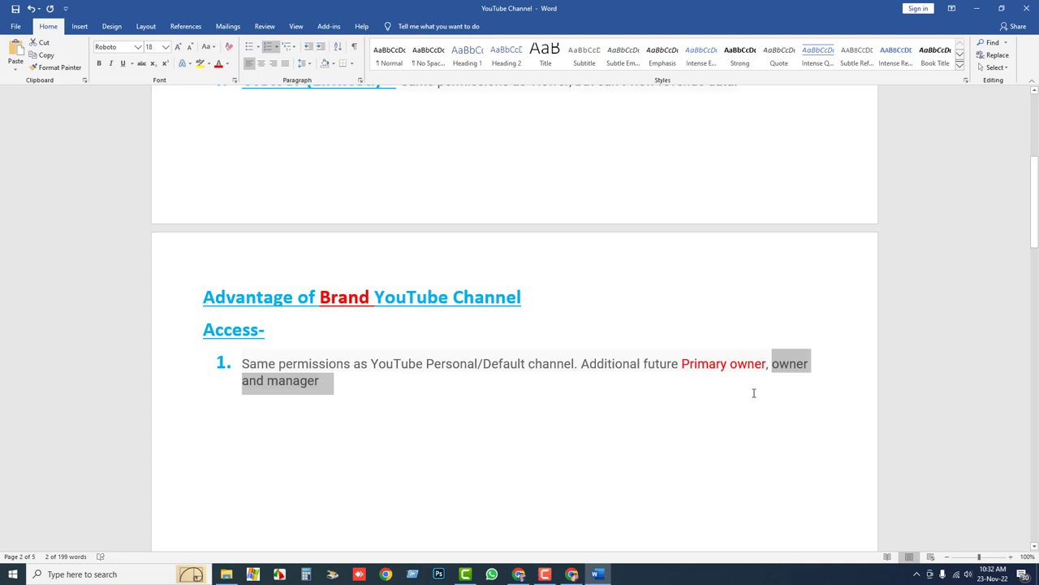
{"action": "left_click", "coordinate": [815, 372]}
{"action": "left_click", "coordinate": [616, 382]}
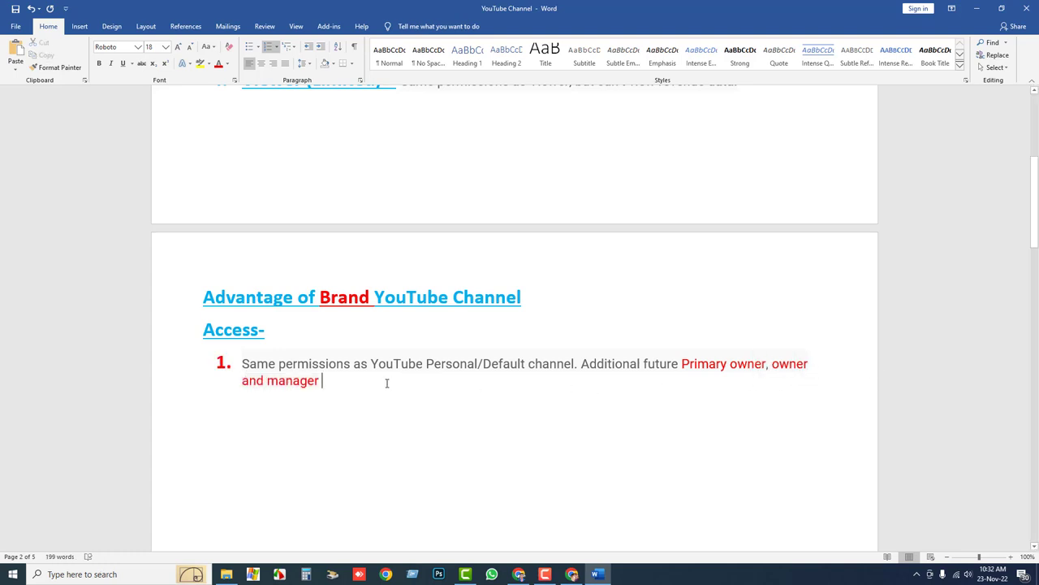
- Switch to Chrome and translate the word "assign" from TechOne's Brand Account permission text into Bengali with Google Translate
{"action": "key", "text": "alt+Tab"}
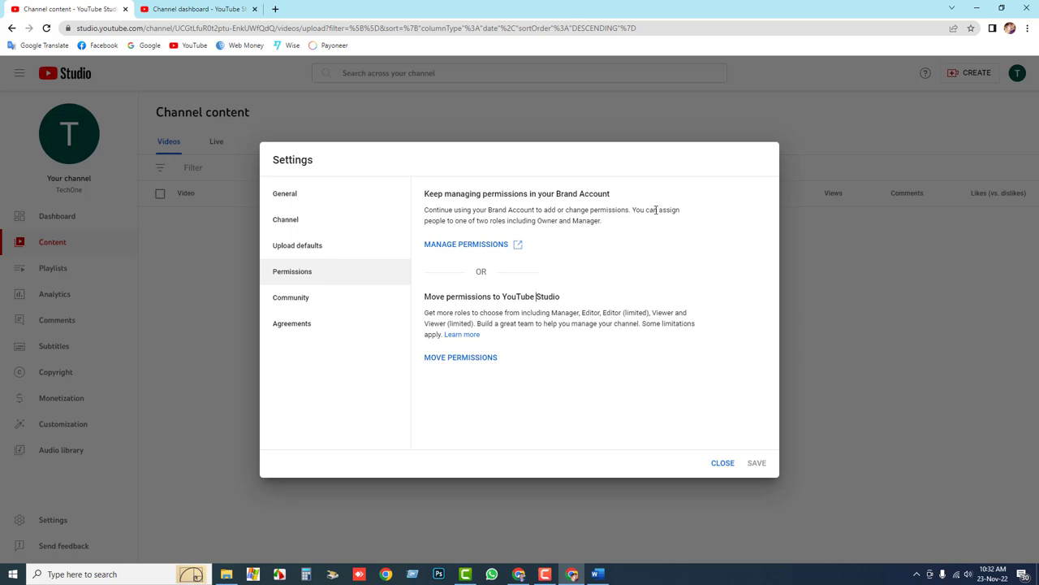
{"action": "left_click_drag", "start_coordinate": [659, 210], "coordinate": [687, 214]}
{"action": "left_click", "coordinate": [663, 220]}
{"action": "right_click", "coordinate": [673, 219]}
{"action": "left_click", "coordinate": [683, 220]}
{"action": "left_click", "coordinate": [276, 9]}
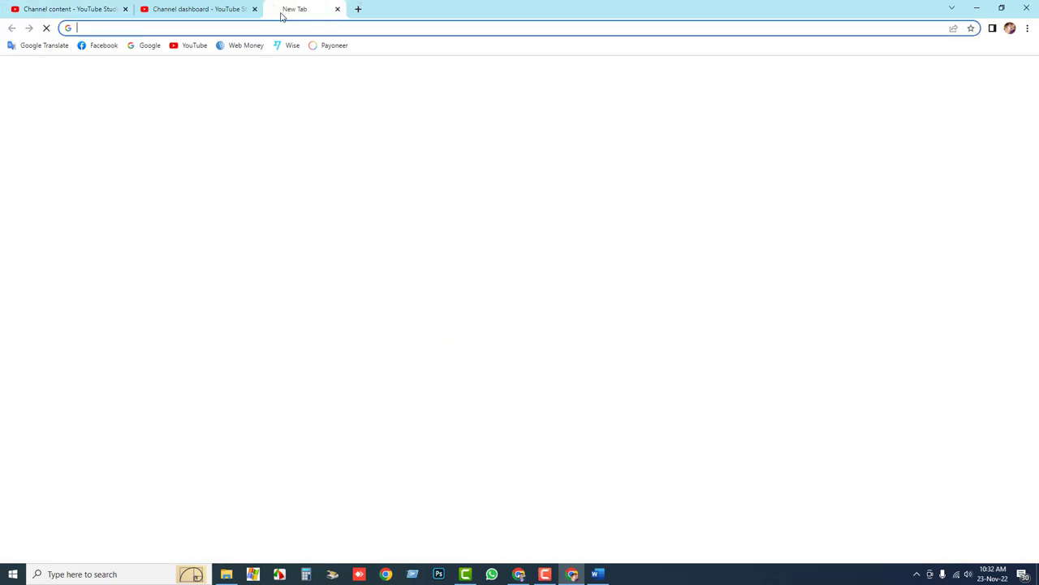
{"action": "left_click", "coordinate": [31, 48]}
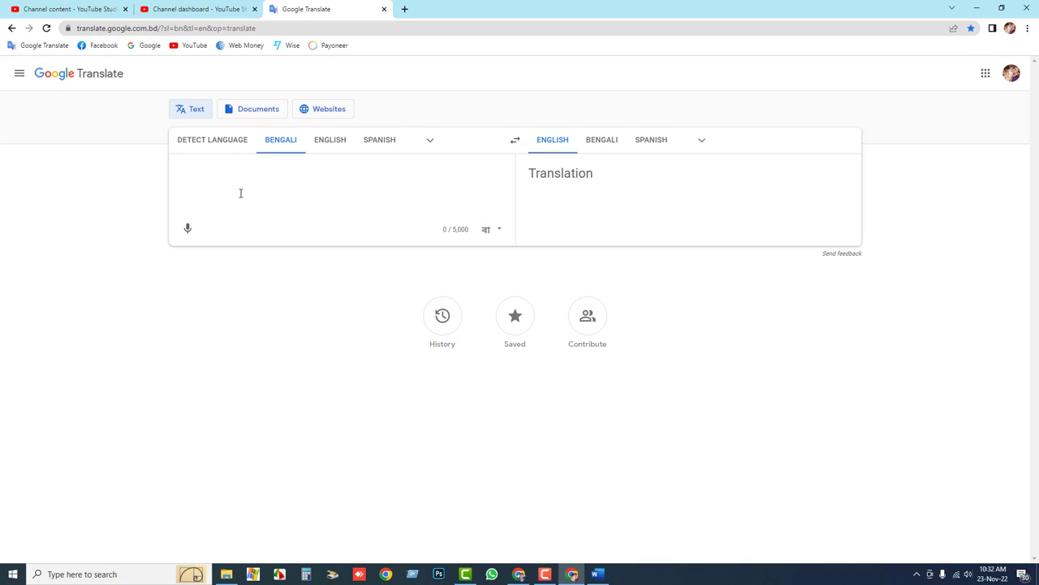
{"action": "key", "text": "ctrl+v"}
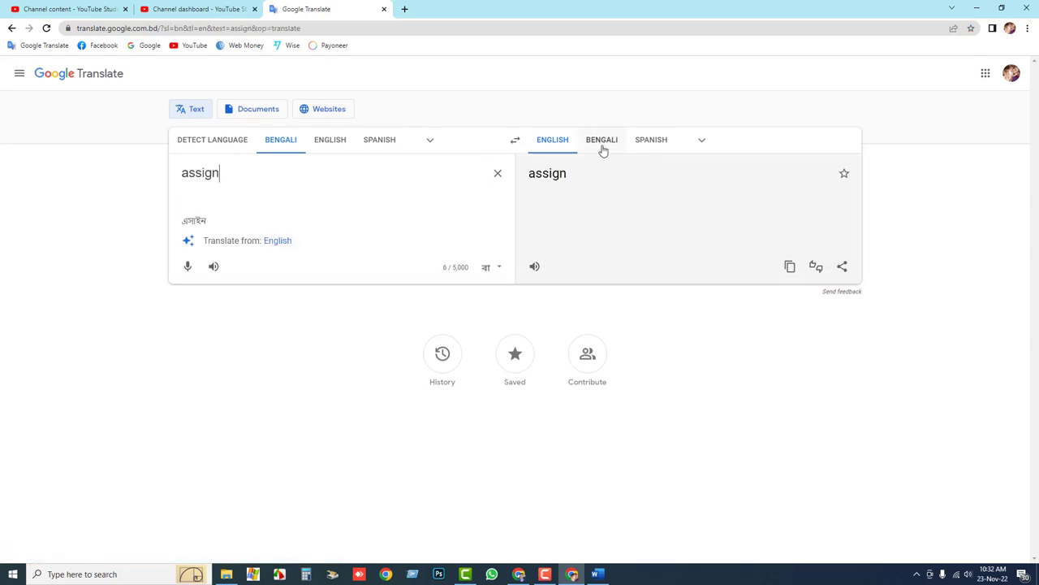
{"action": "left_click", "coordinate": [603, 141]}
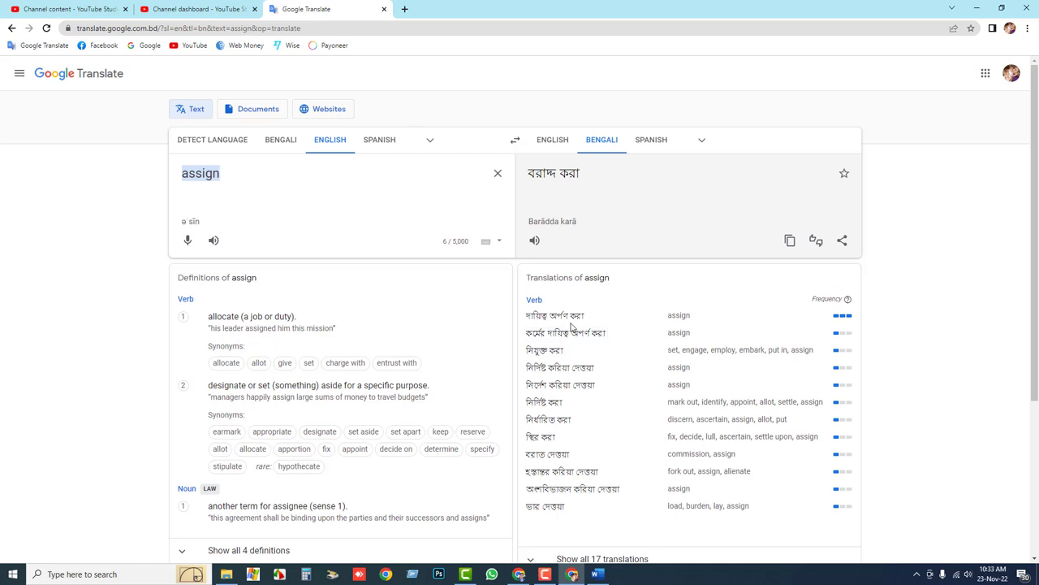
{"action": "left_click", "coordinate": [383, 9]}
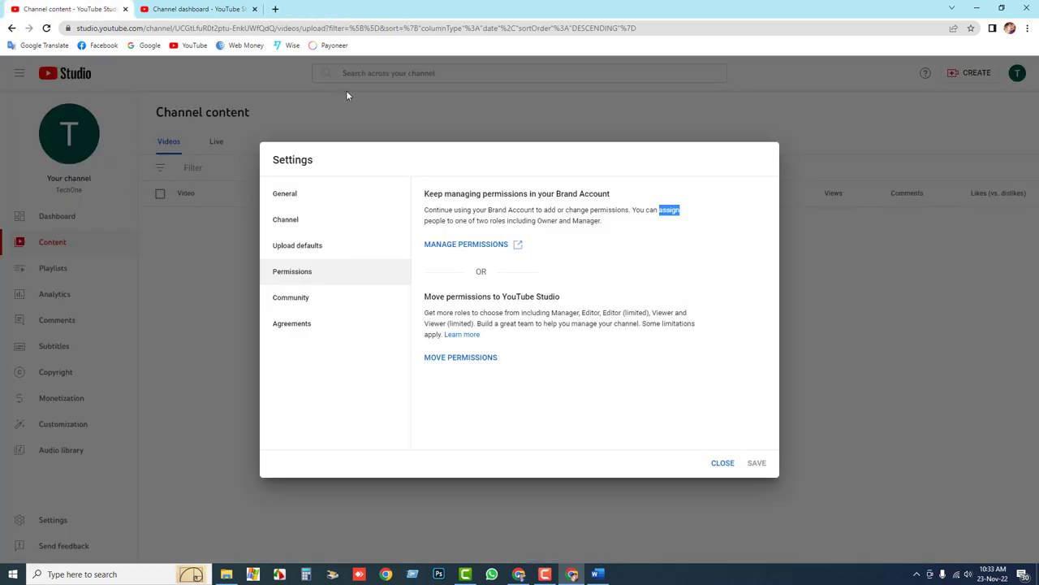
- Copy the full description under "Keep managing permissions in your Brand Account" in TechOne's permission settings
{"action": "left_click", "coordinate": [584, 268]}
{"action": "left_click_drag", "start_coordinate": [537, 224], "coordinate": [605, 225]}
{"action": "left_click", "coordinate": [601, 222]}
{"action": "left_click_drag", "start_coordinate": [605, 228], "coordinate": [424, 210]}
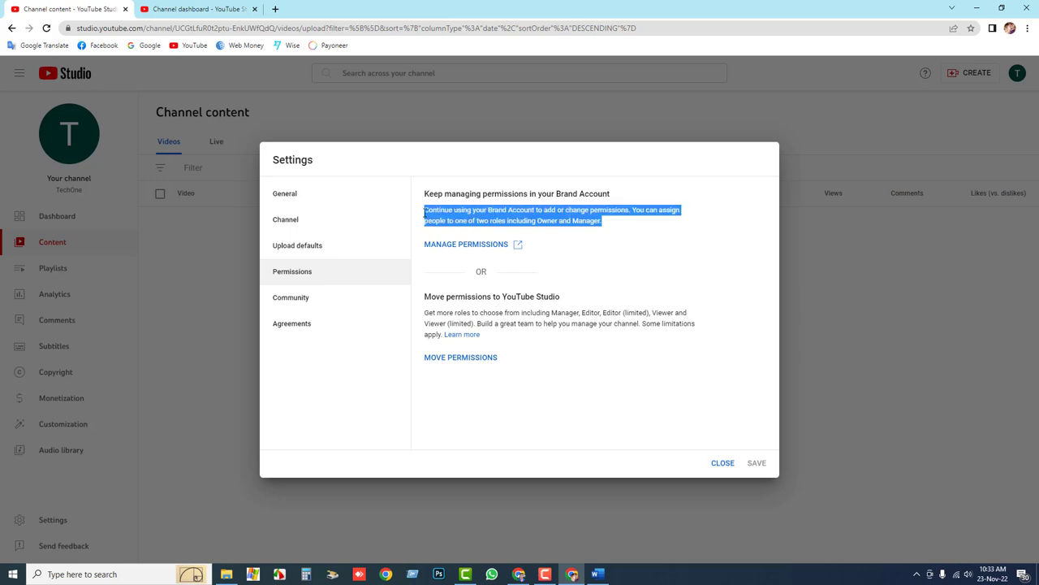
{"action": "right_click", "coordinate": [453, 221]}
{"action": "left_click", "coordinate": [460, 221]}
{"action": "right_click", "coordinate": [504, 215]}
{"action": "left_click", "coordinate": [522, 225]}
- Translate the copied Brand Account permission description from English into Bengali in a new Google Translate tab
{"action": "left_click", "coordinate": [234, 8]}
{"action": "left_click", "coordinate": [275, 9]}
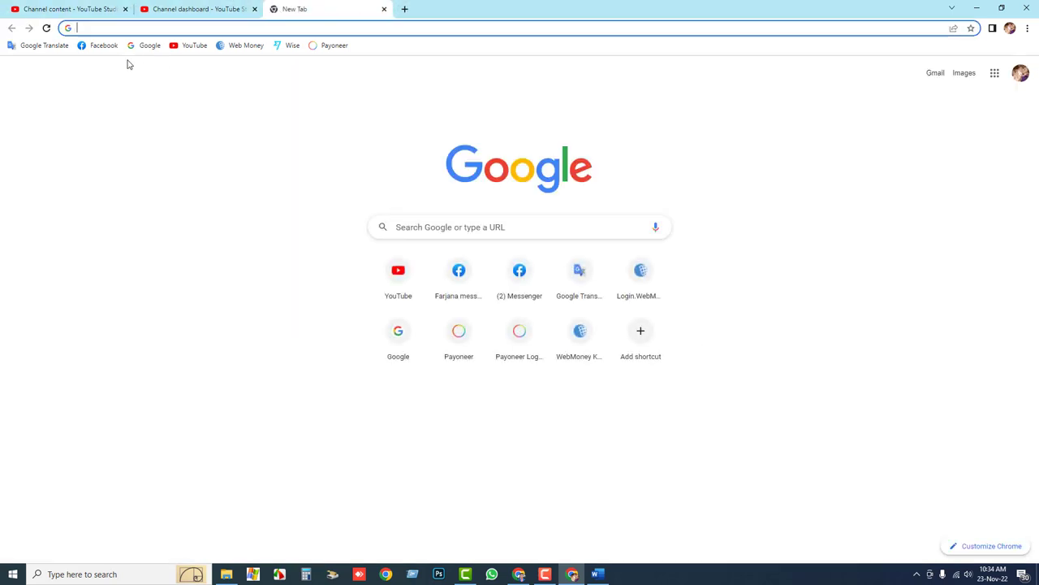
{"action": "left_click", "coordinate": [44, 45]}
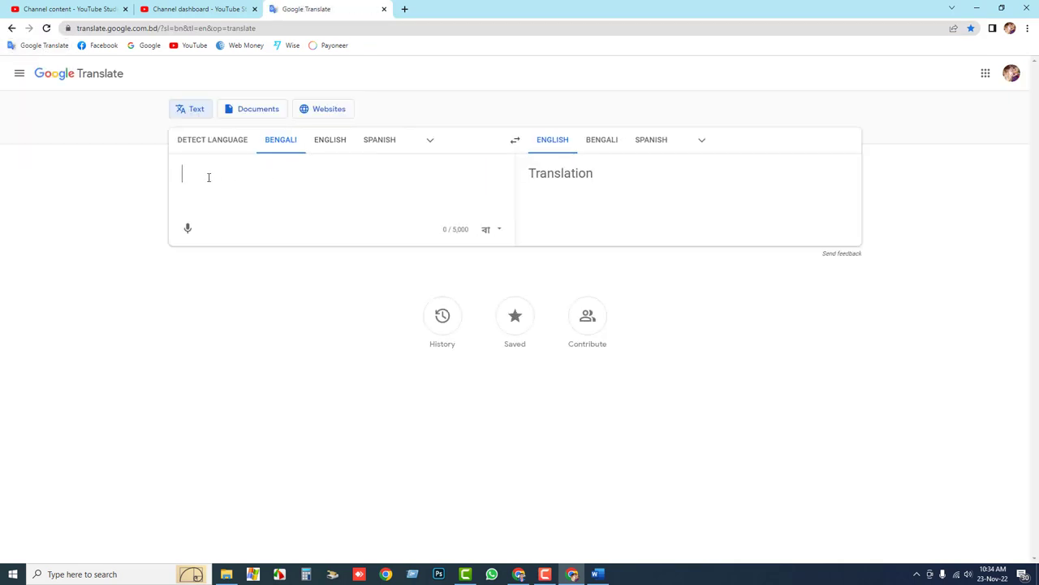
{"action": "right_click", "coordinate": [205, 185]}
{"action": "left_click", "coordinate": [227, 260]}
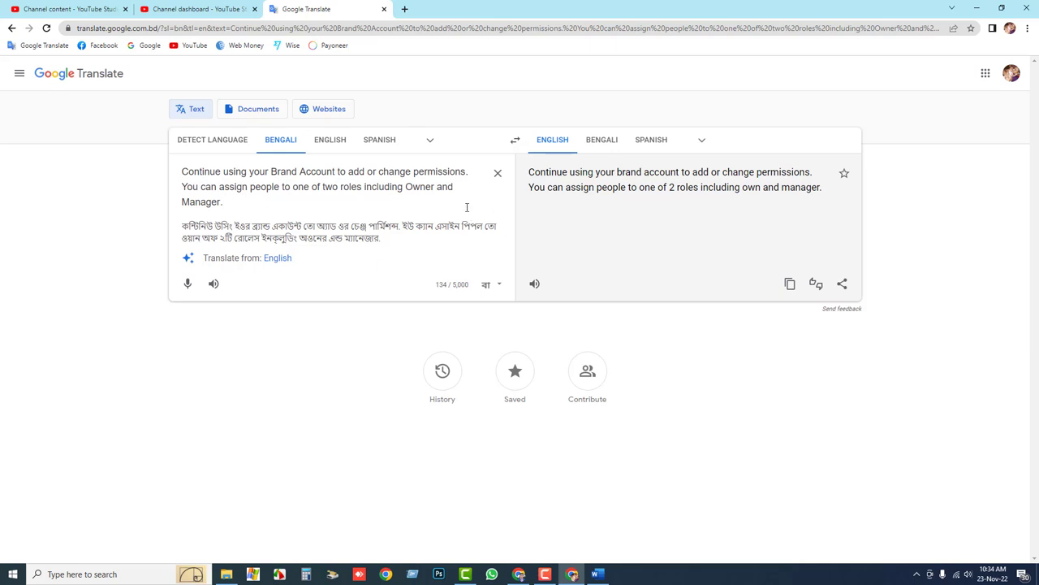
{"action": "left_click", "coordinate": [605, 143]}
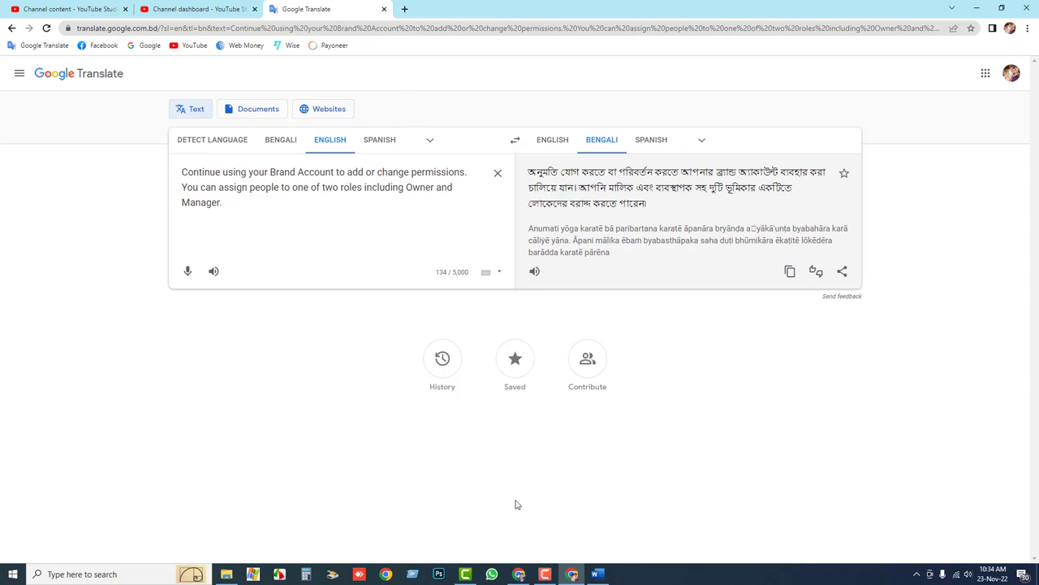
{"action": "left_click", "coordinate": [553, 577]}
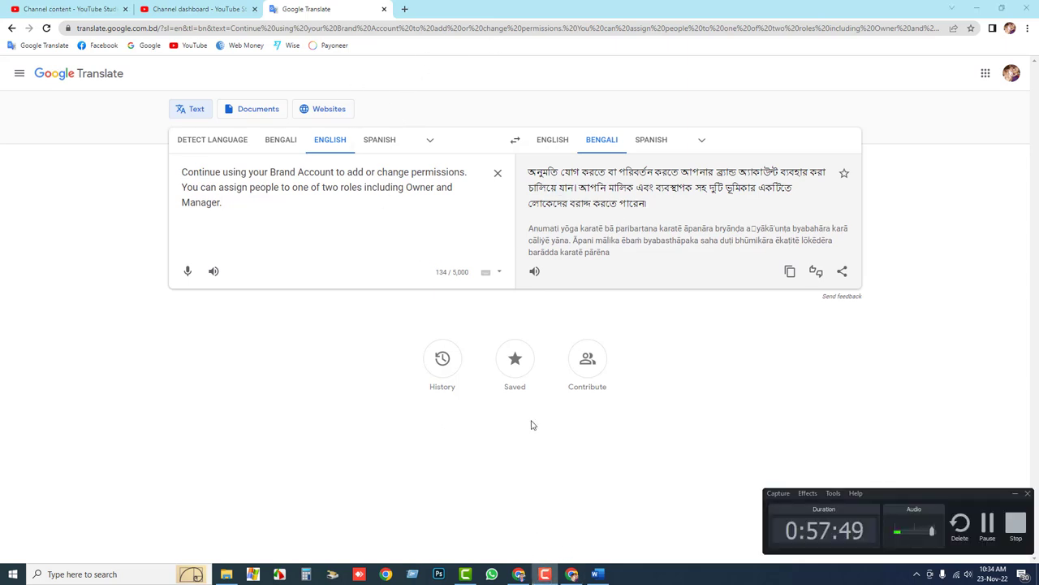
{"action": "left_click", "coordinate": [1015, 493]}
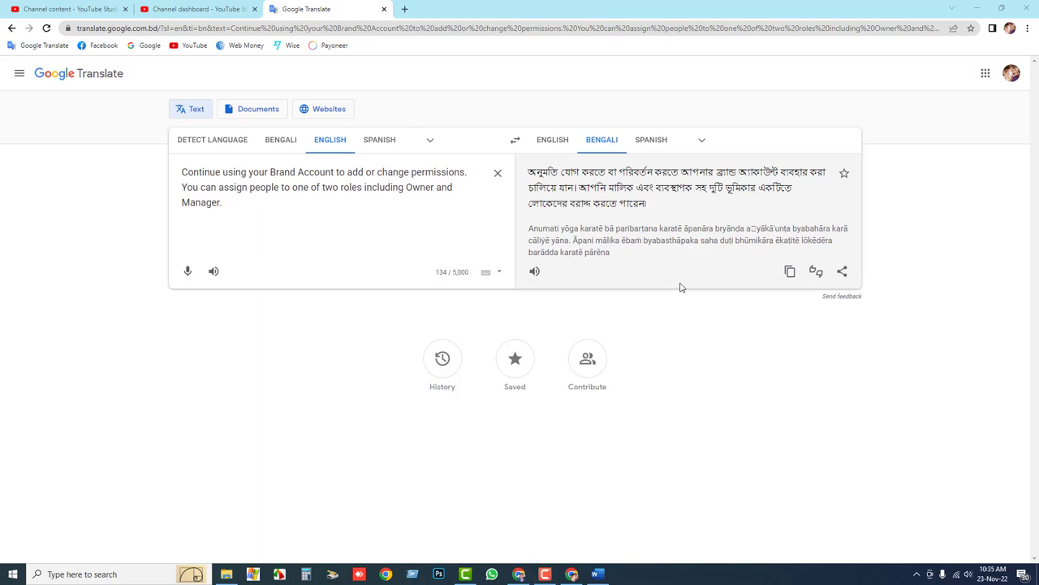
- Close the access role list on the personal channel and compare its permission settings with those of TechOne
{"action": "left_click", "coordinate": [217, 8]}
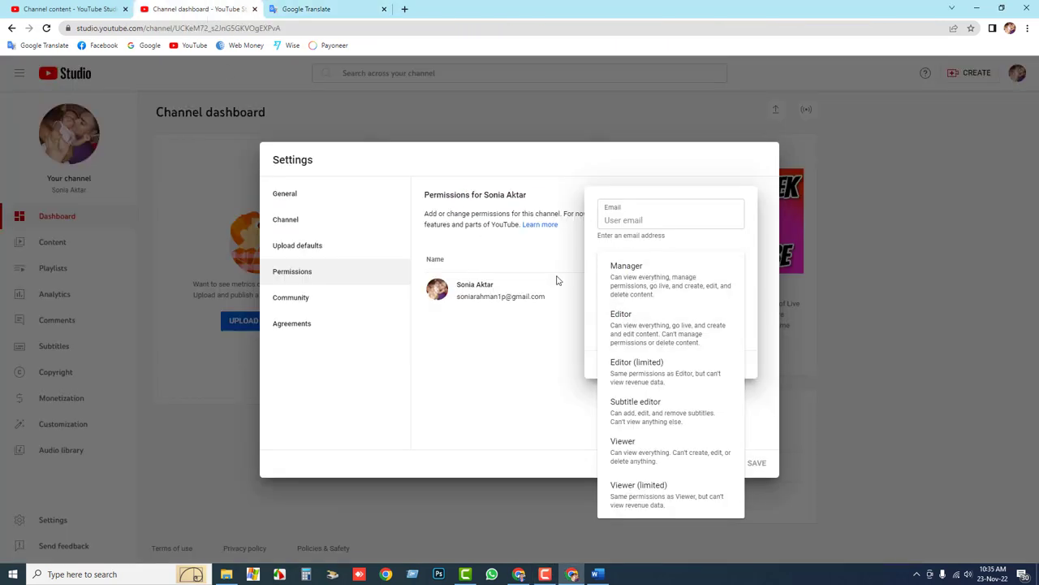
{"action": "left_click", "coordinate": [489, 322]}
{"action": "left_click", "coordinate": [77, 9]}
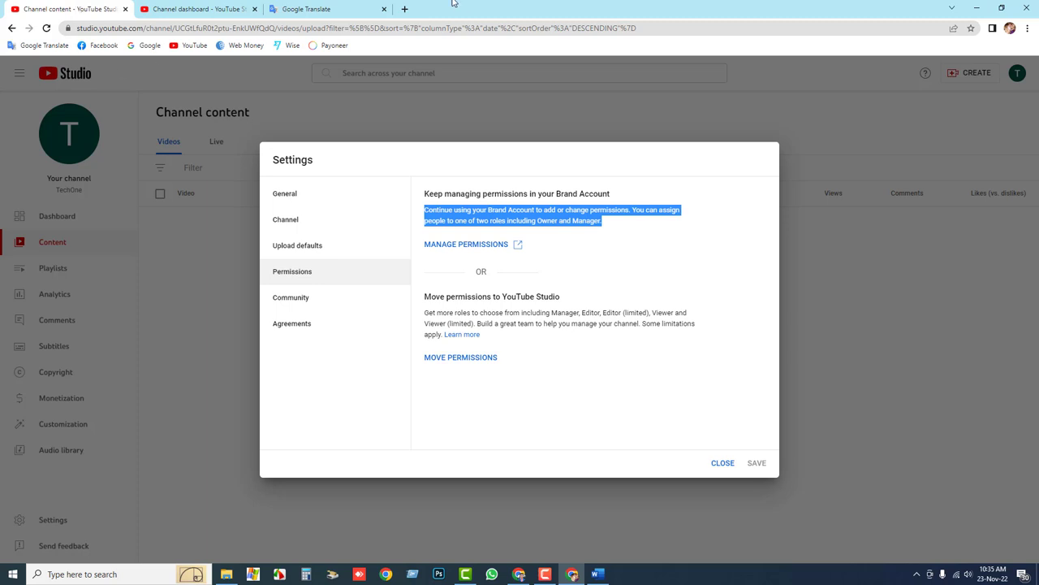
{"action": "left_click", "coordinate": [229, 10]}
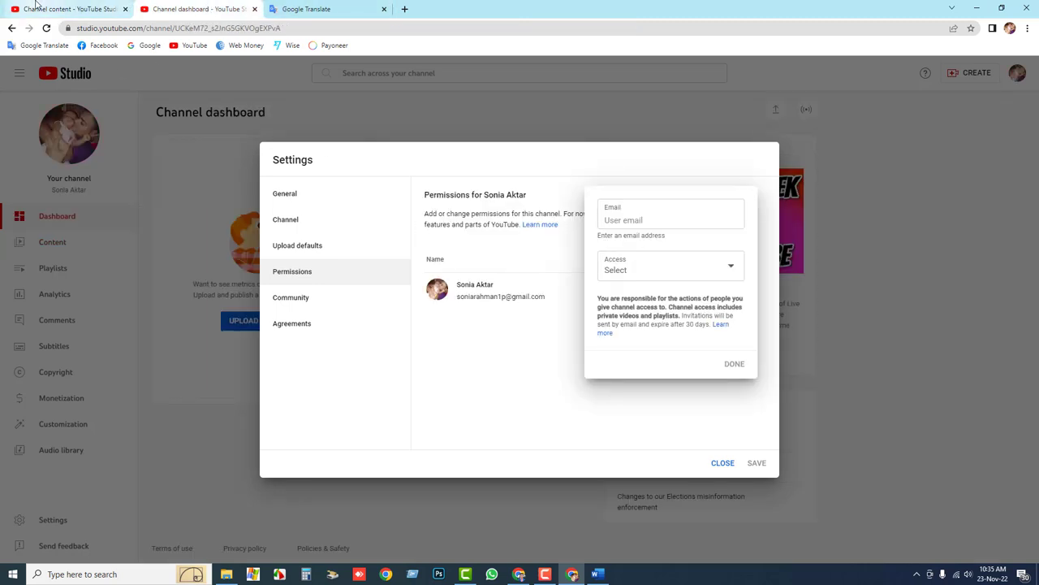
{"action": "left_click", "coordinate": [77, 9]}
{"action": "left_click", "coordinate": [618, 250]}
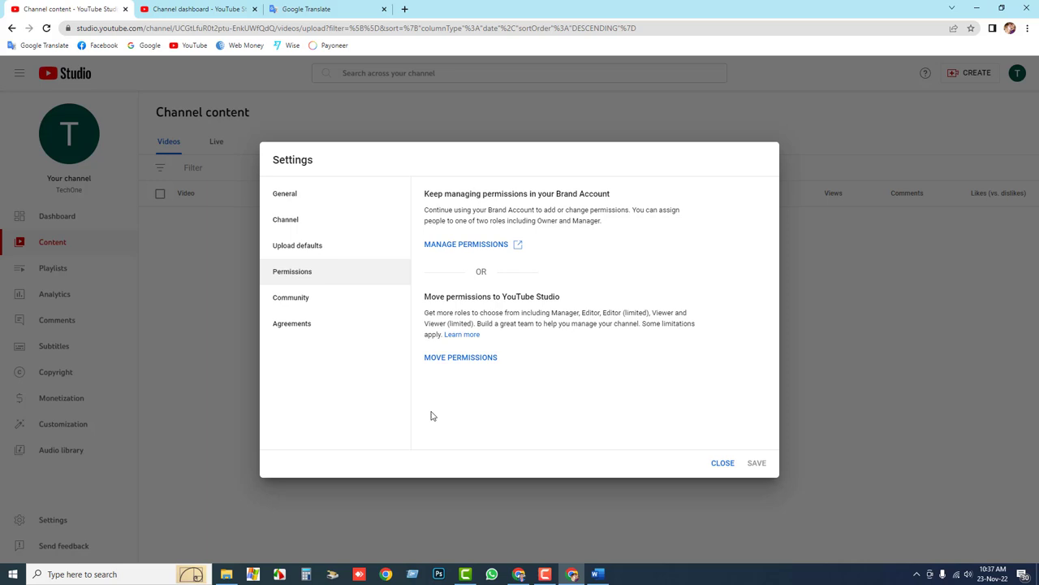
{"action": "left_click", "coordinate": [544, 575]}
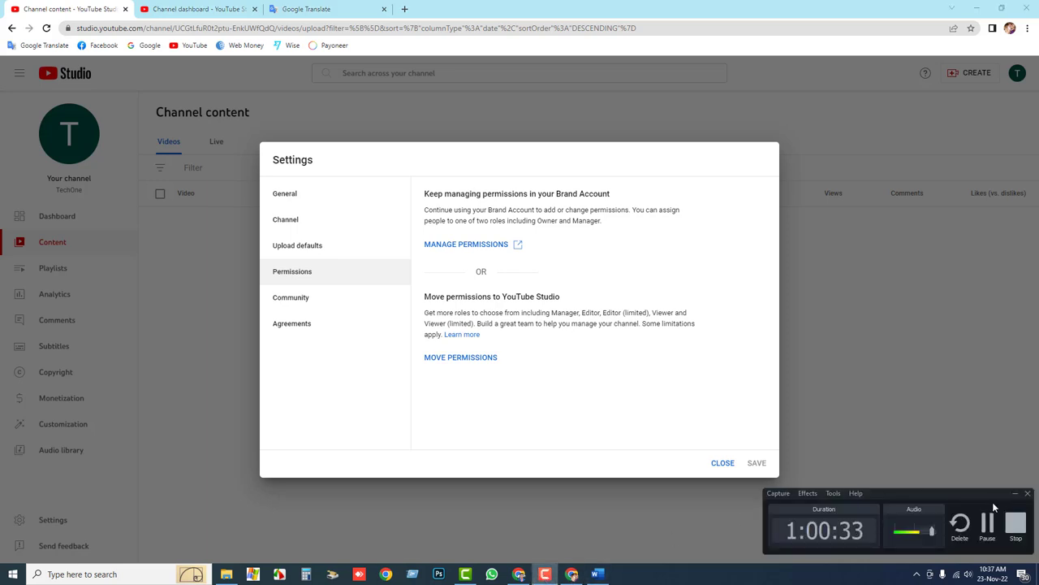
{"action": "left_click", "coordinate": [1018, 495]}
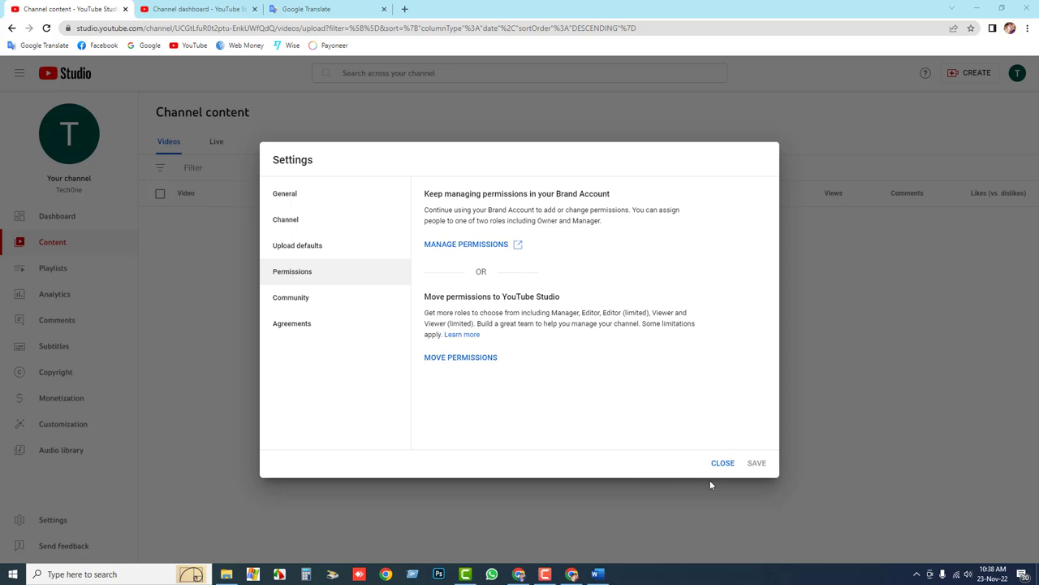
{"action": "mouse_move", "coordinate": [573, 575]}
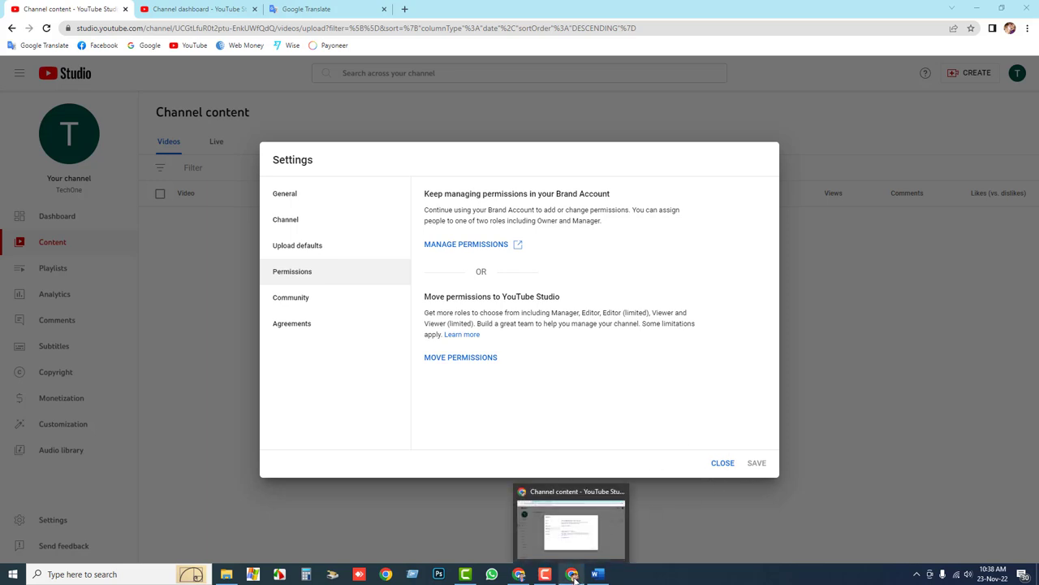